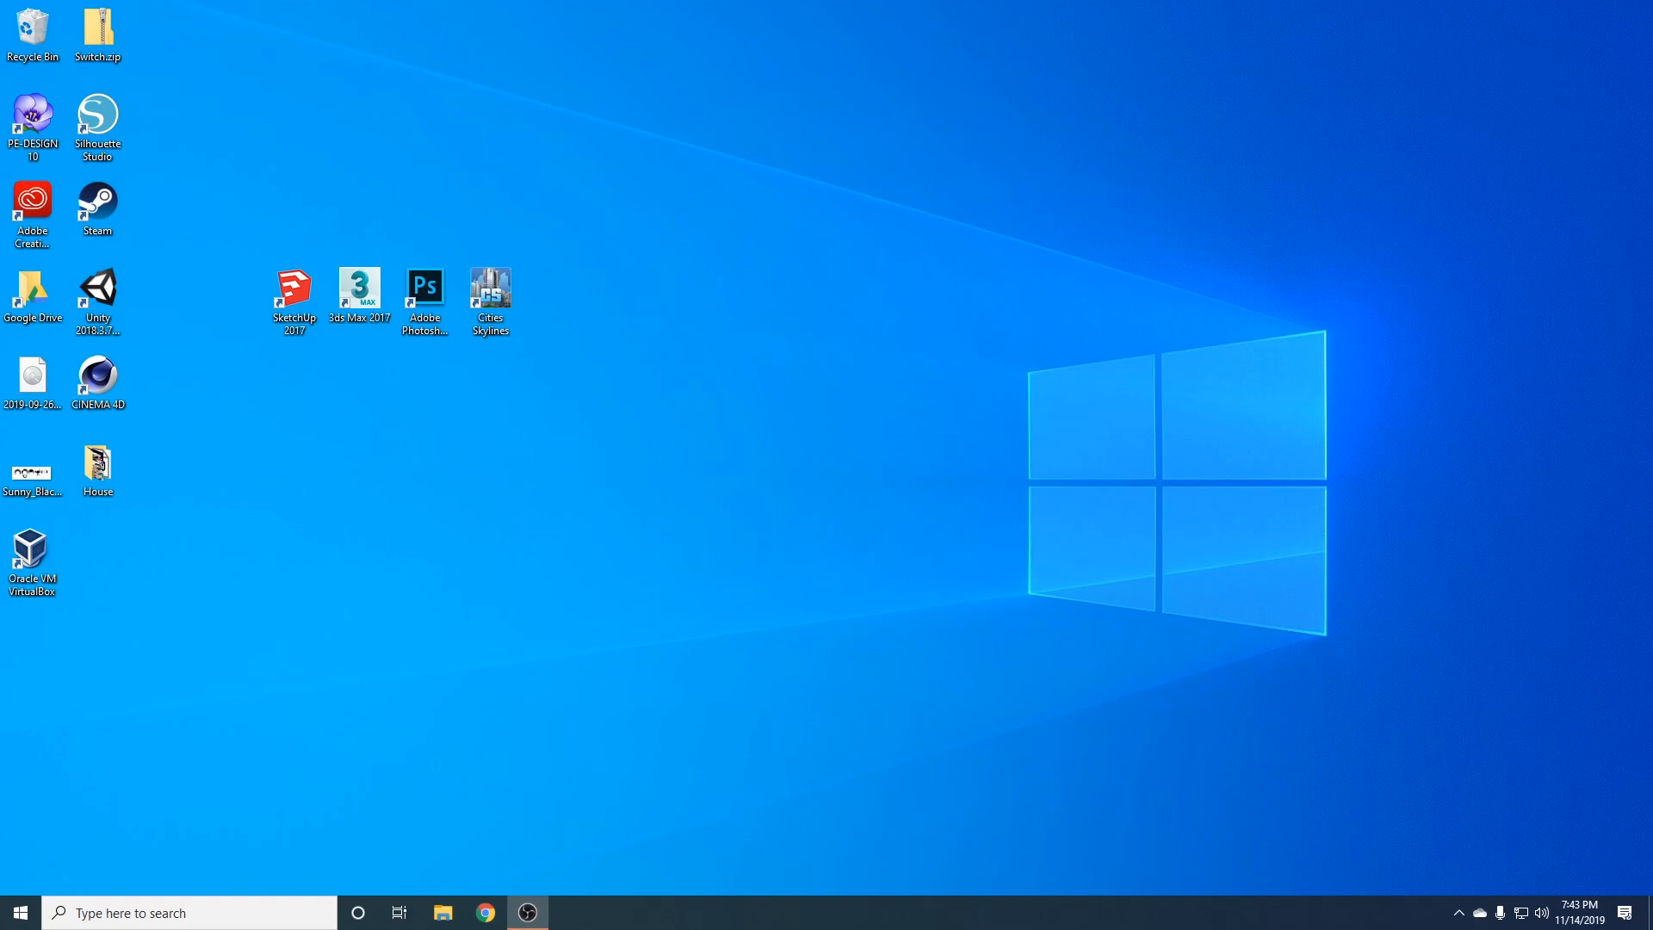
- Launch Photoshop and open the House_d.png texture from the House folder
double_click(427, 301)
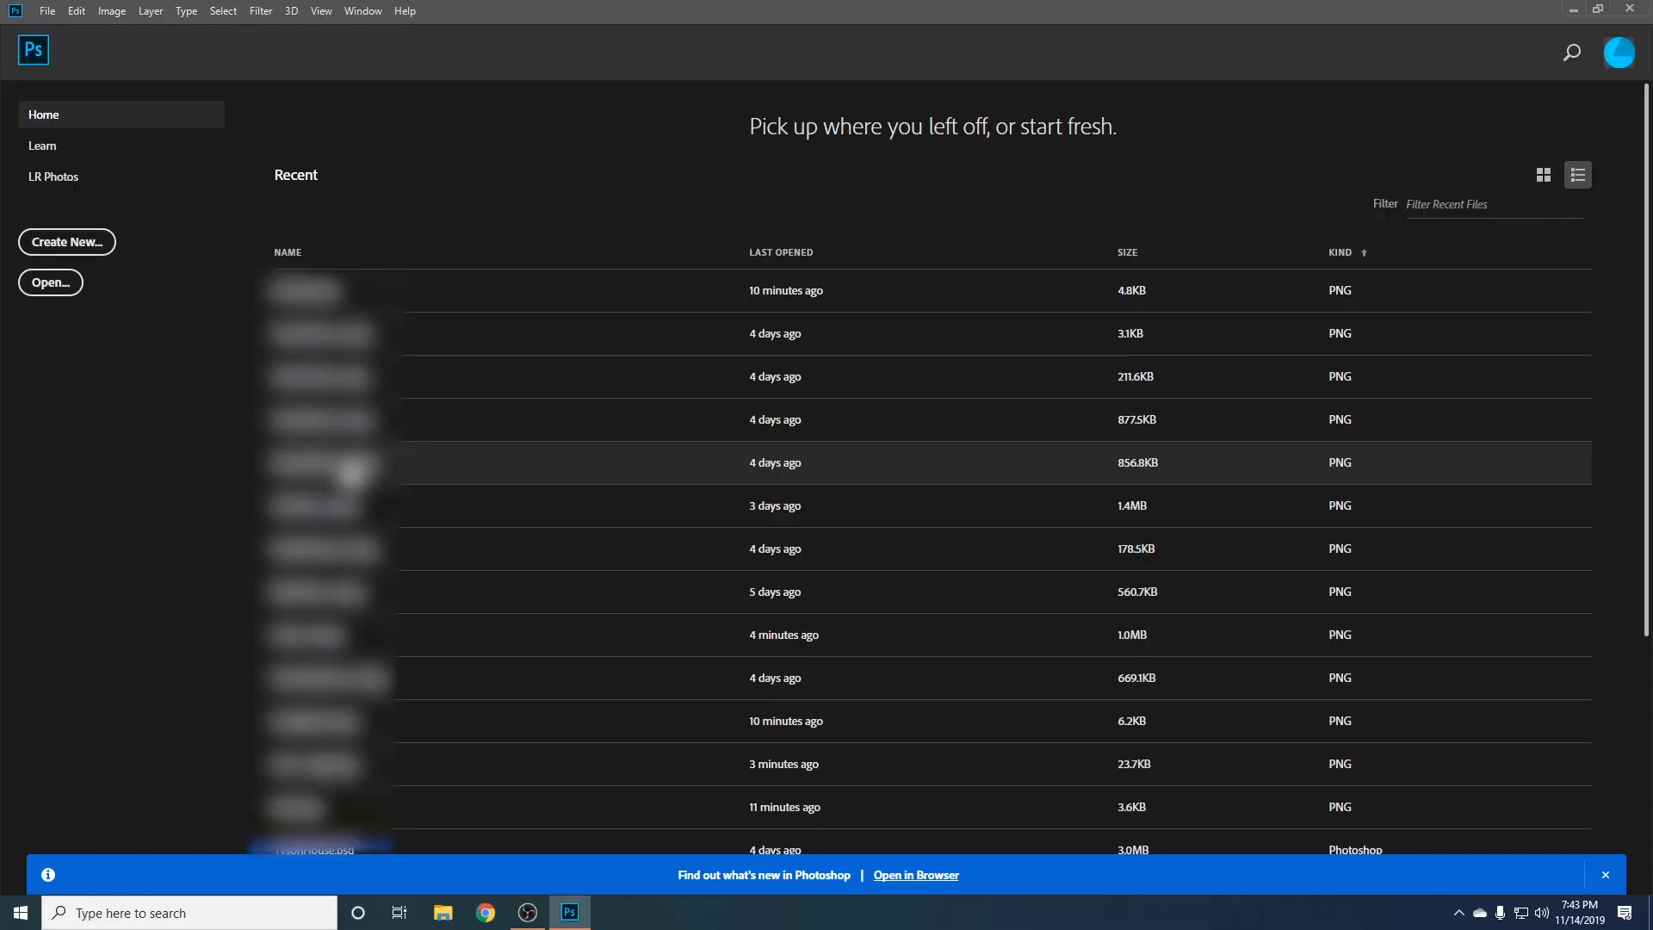
click(52, 11)
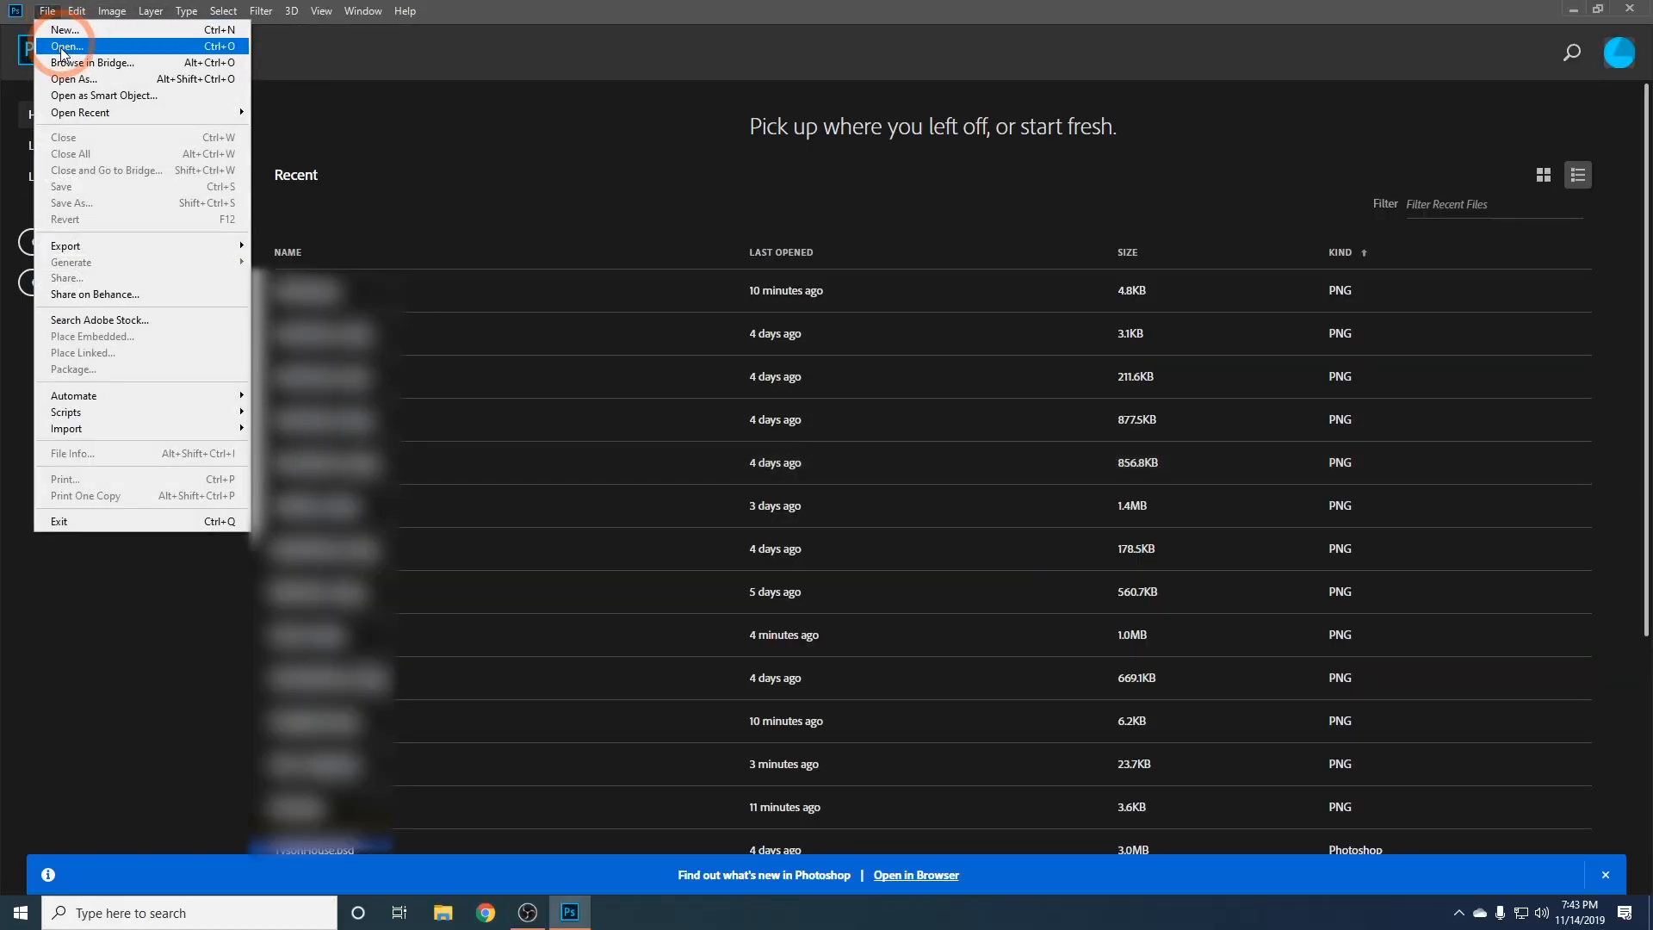
click(63, 48)
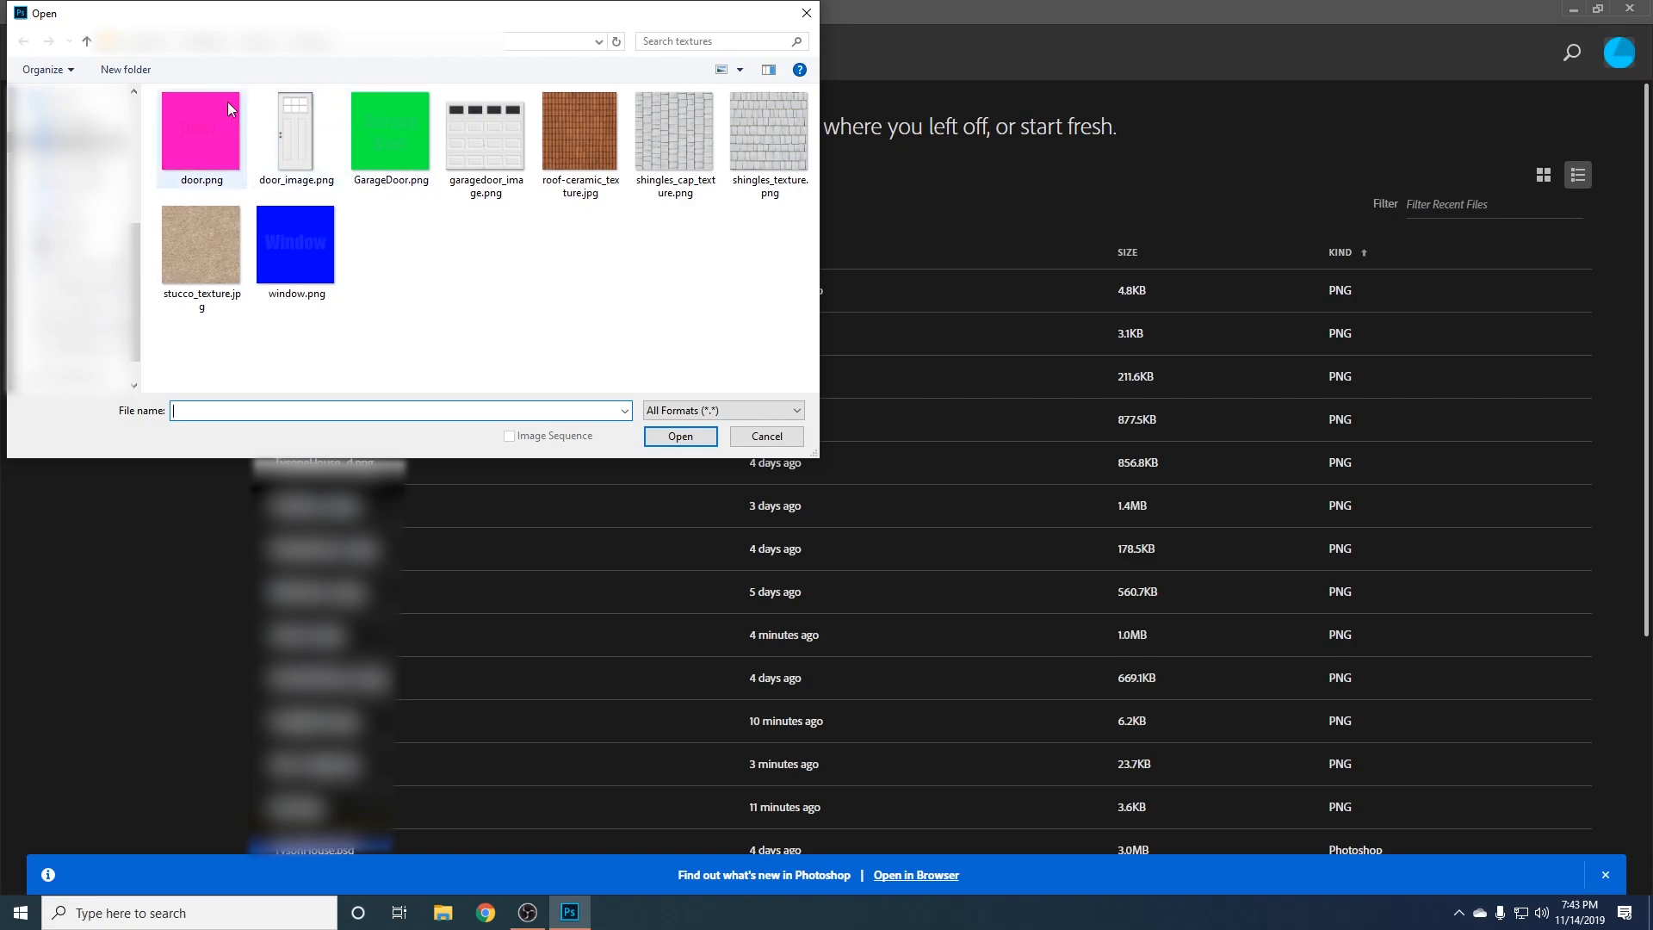
click(87, 42)
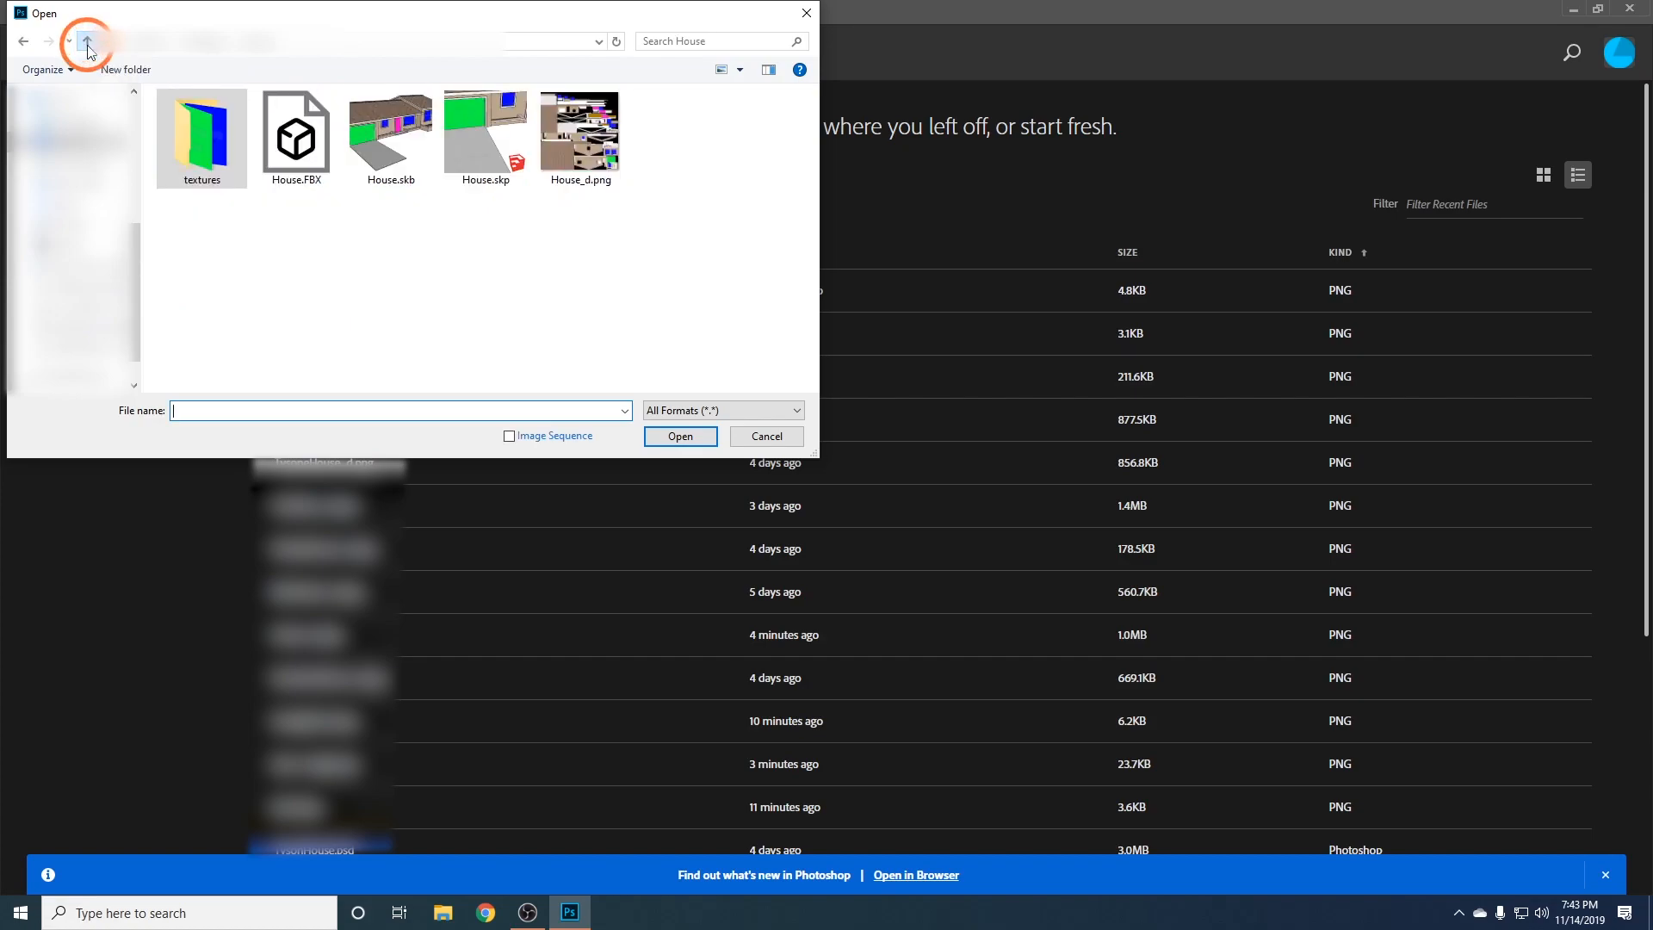
click(585, 185)
click(669, 435)
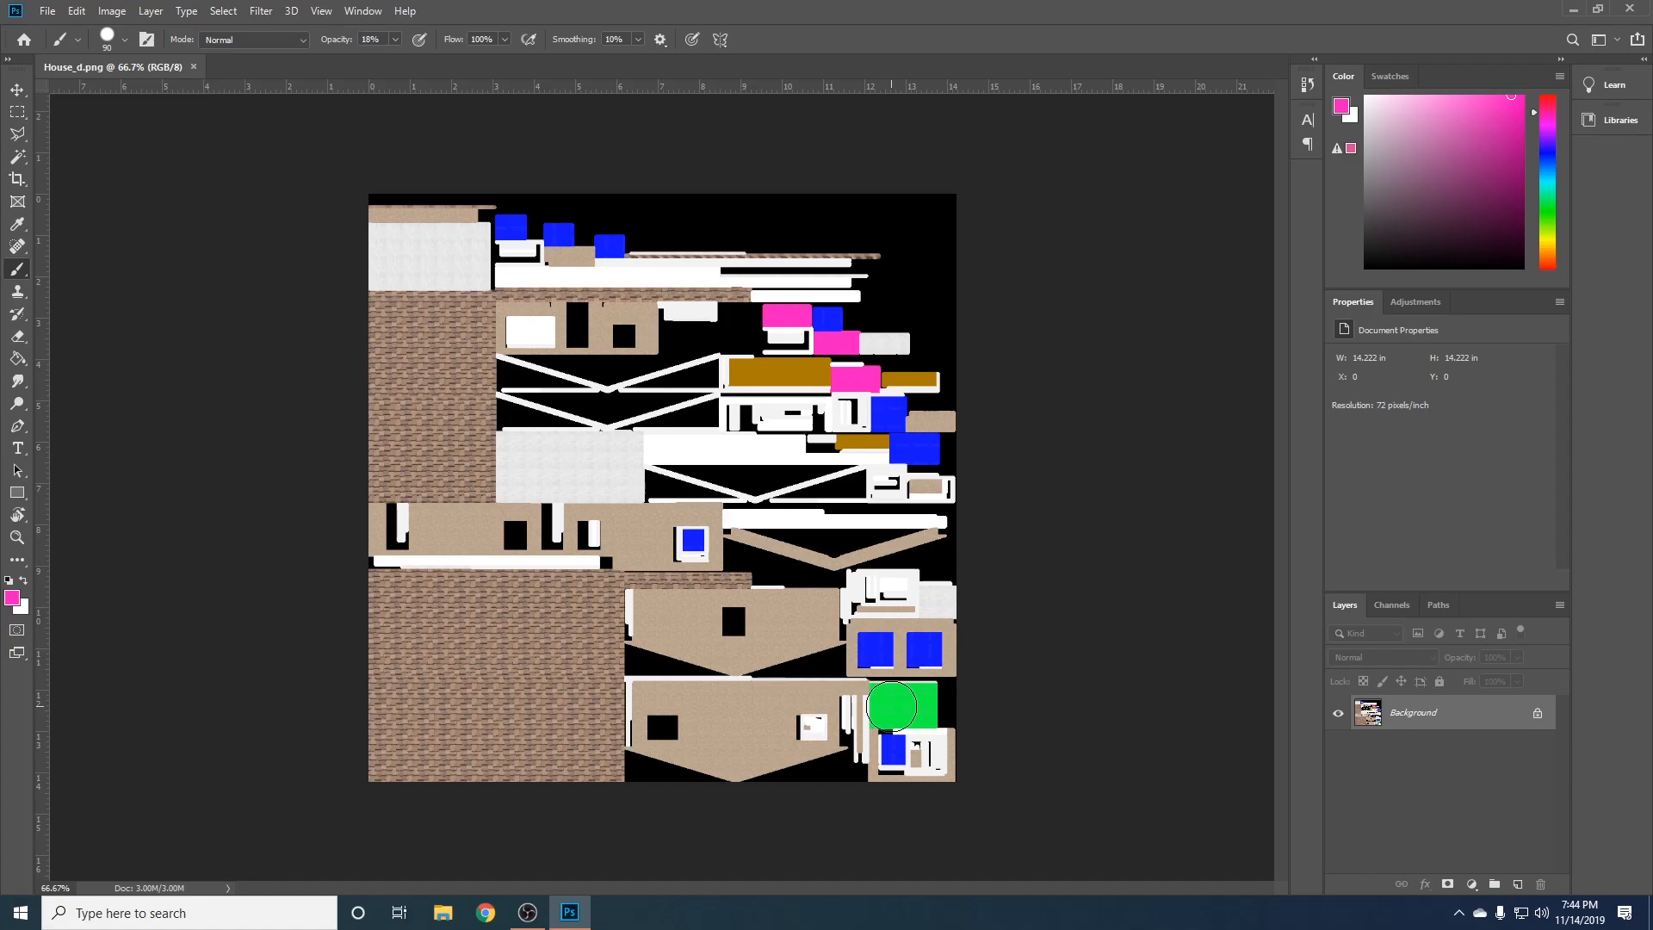
- Create a new layer named SpecIll above the background
click(155, 16)
mouse_move(184, 30)
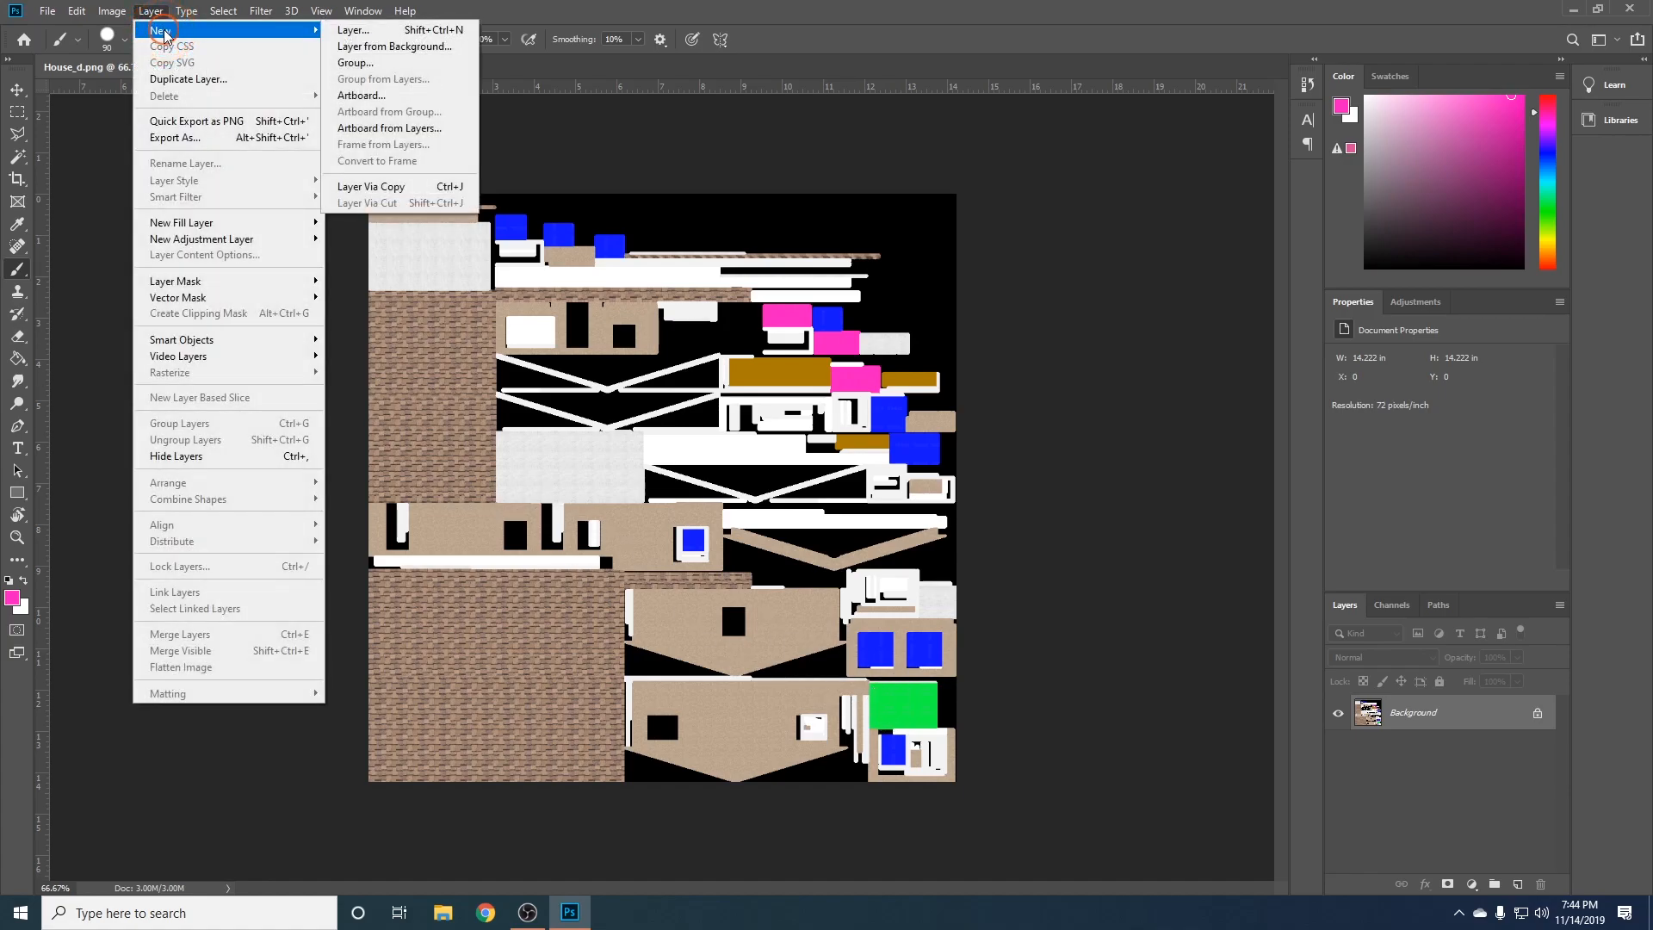
click(384, 33)
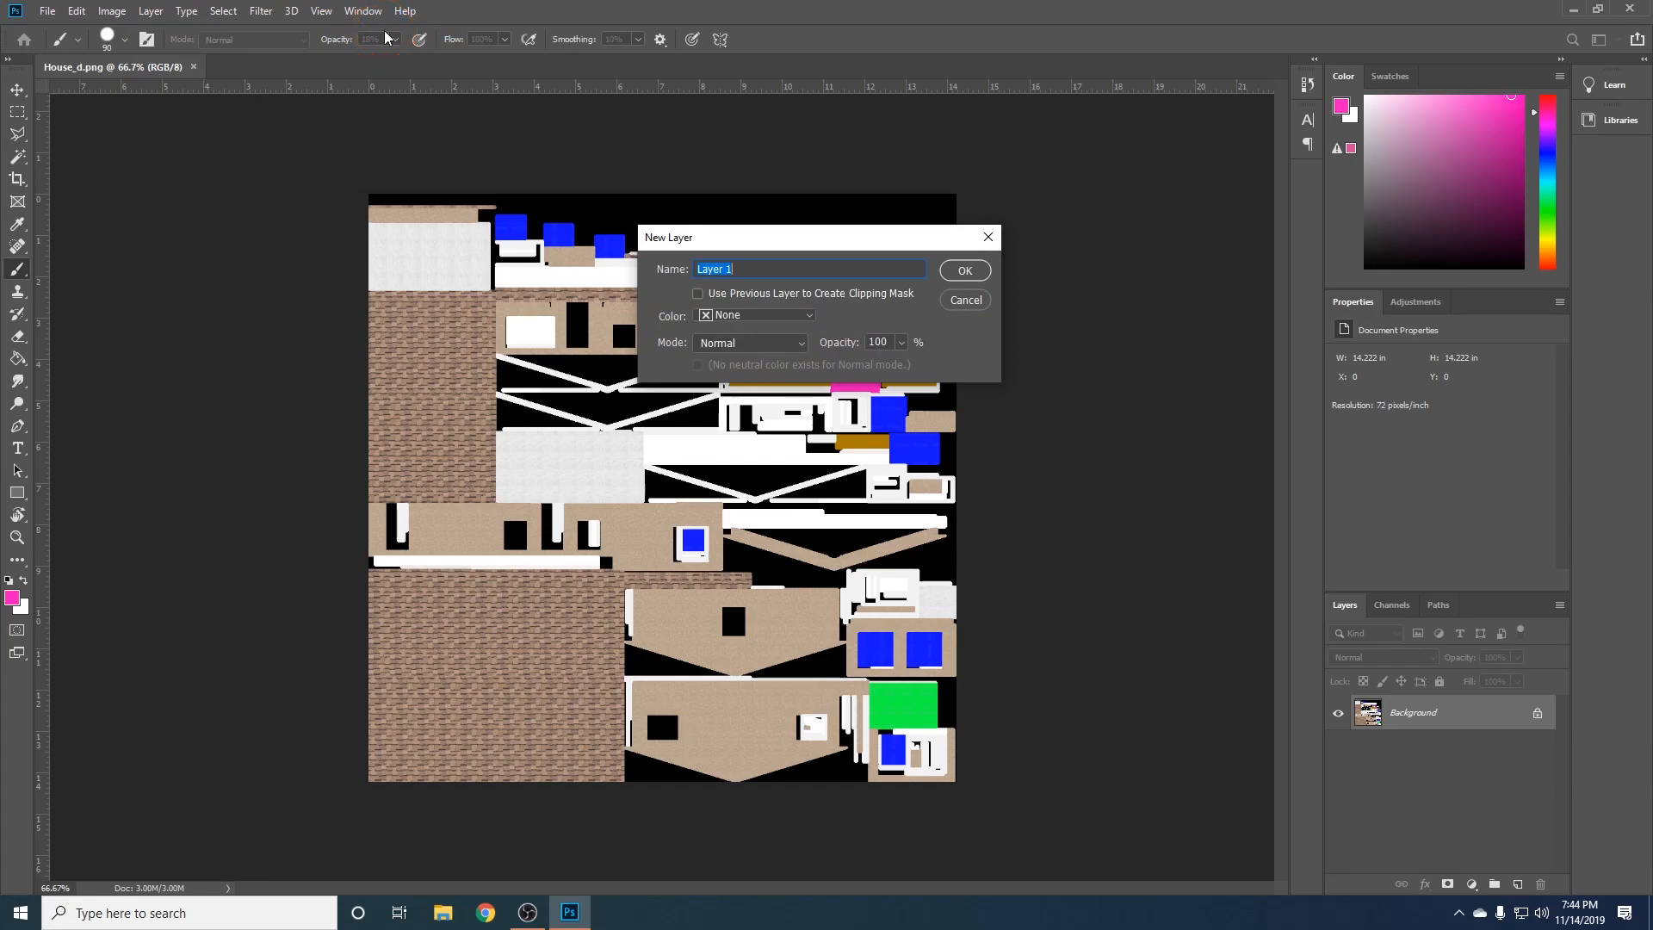
text(SpecIll)
click(953, 274)
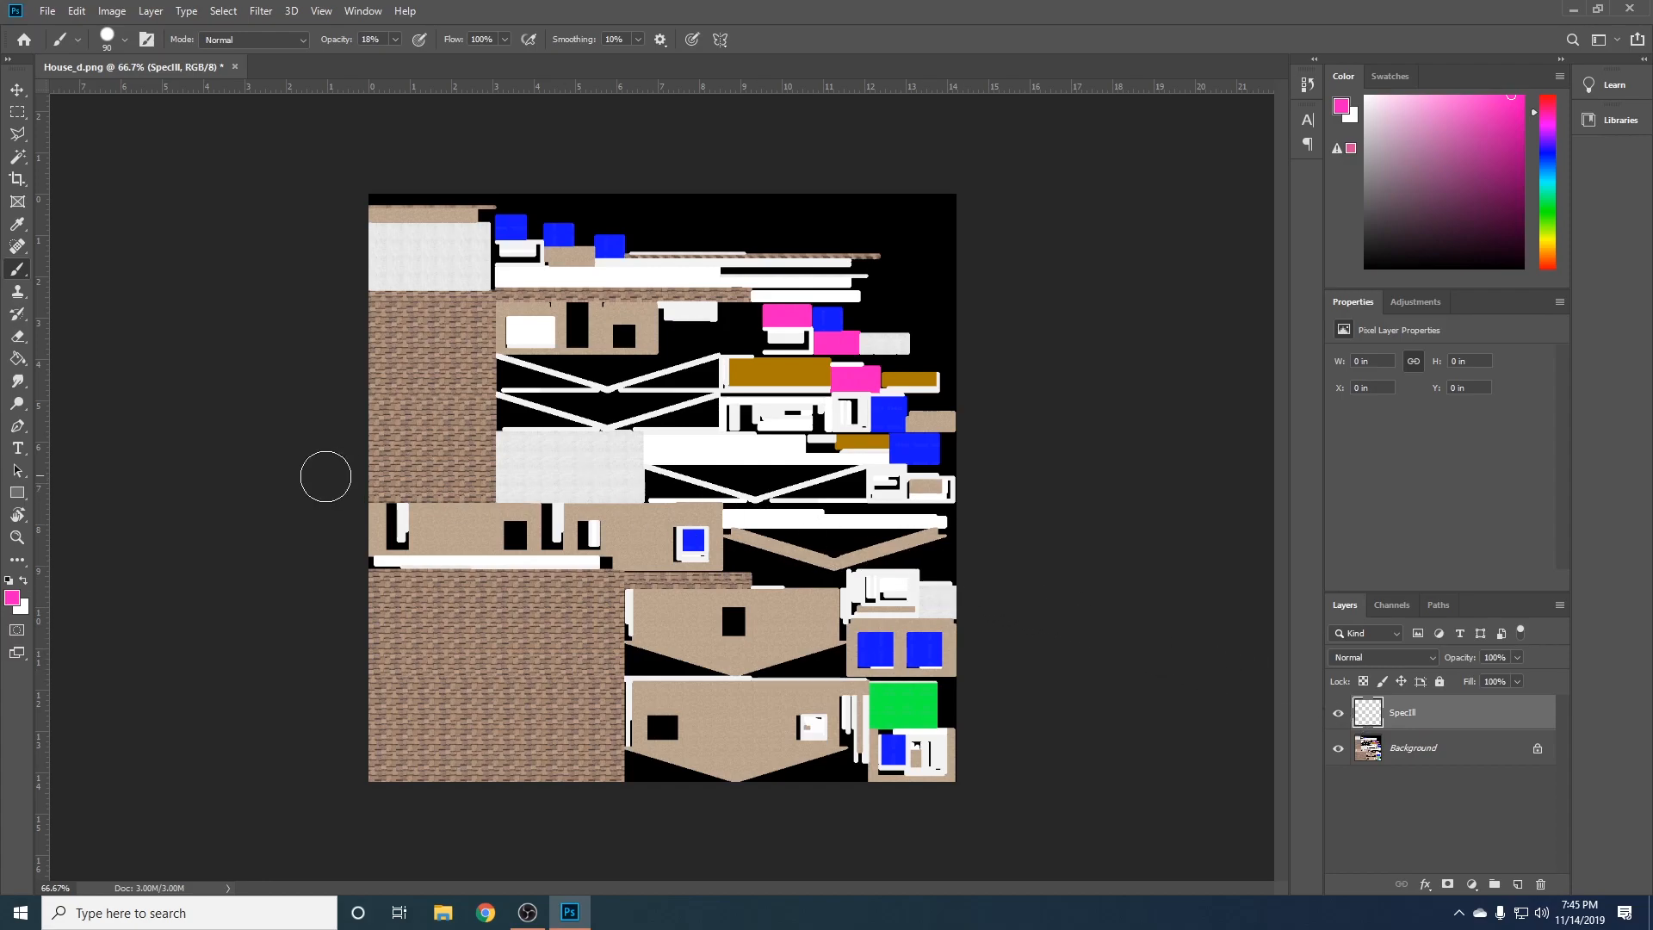
- Choose black as the foreground colour, with red, green and blue all set to 0
click(12, 599)
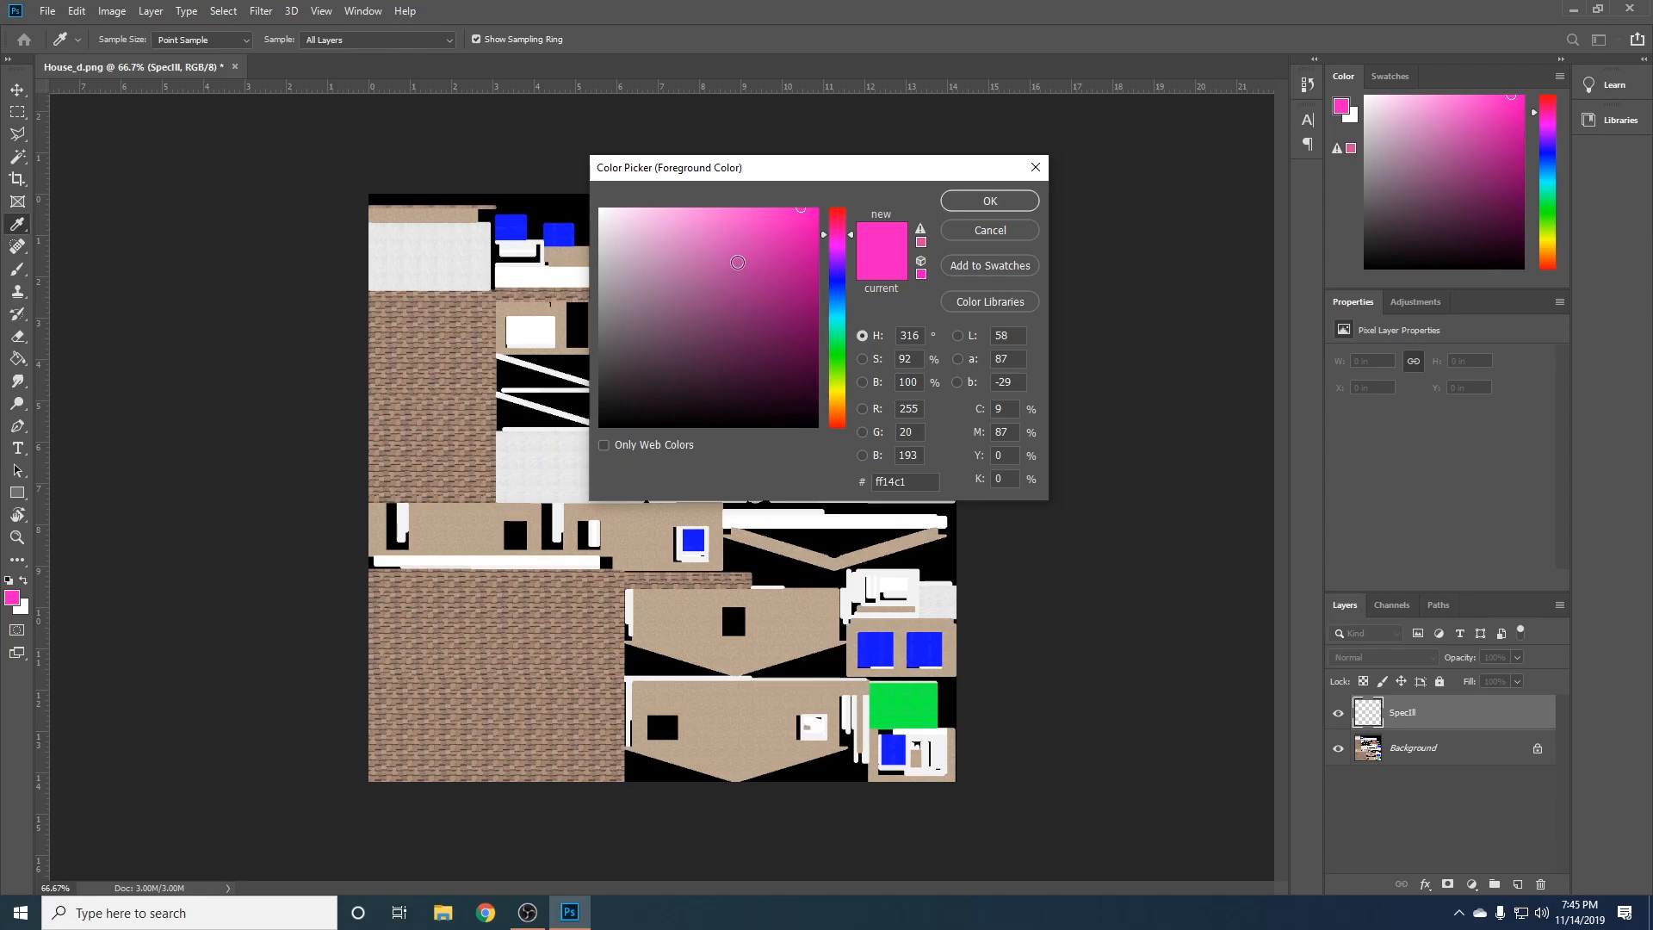
drag(706, 316, 595, 432)
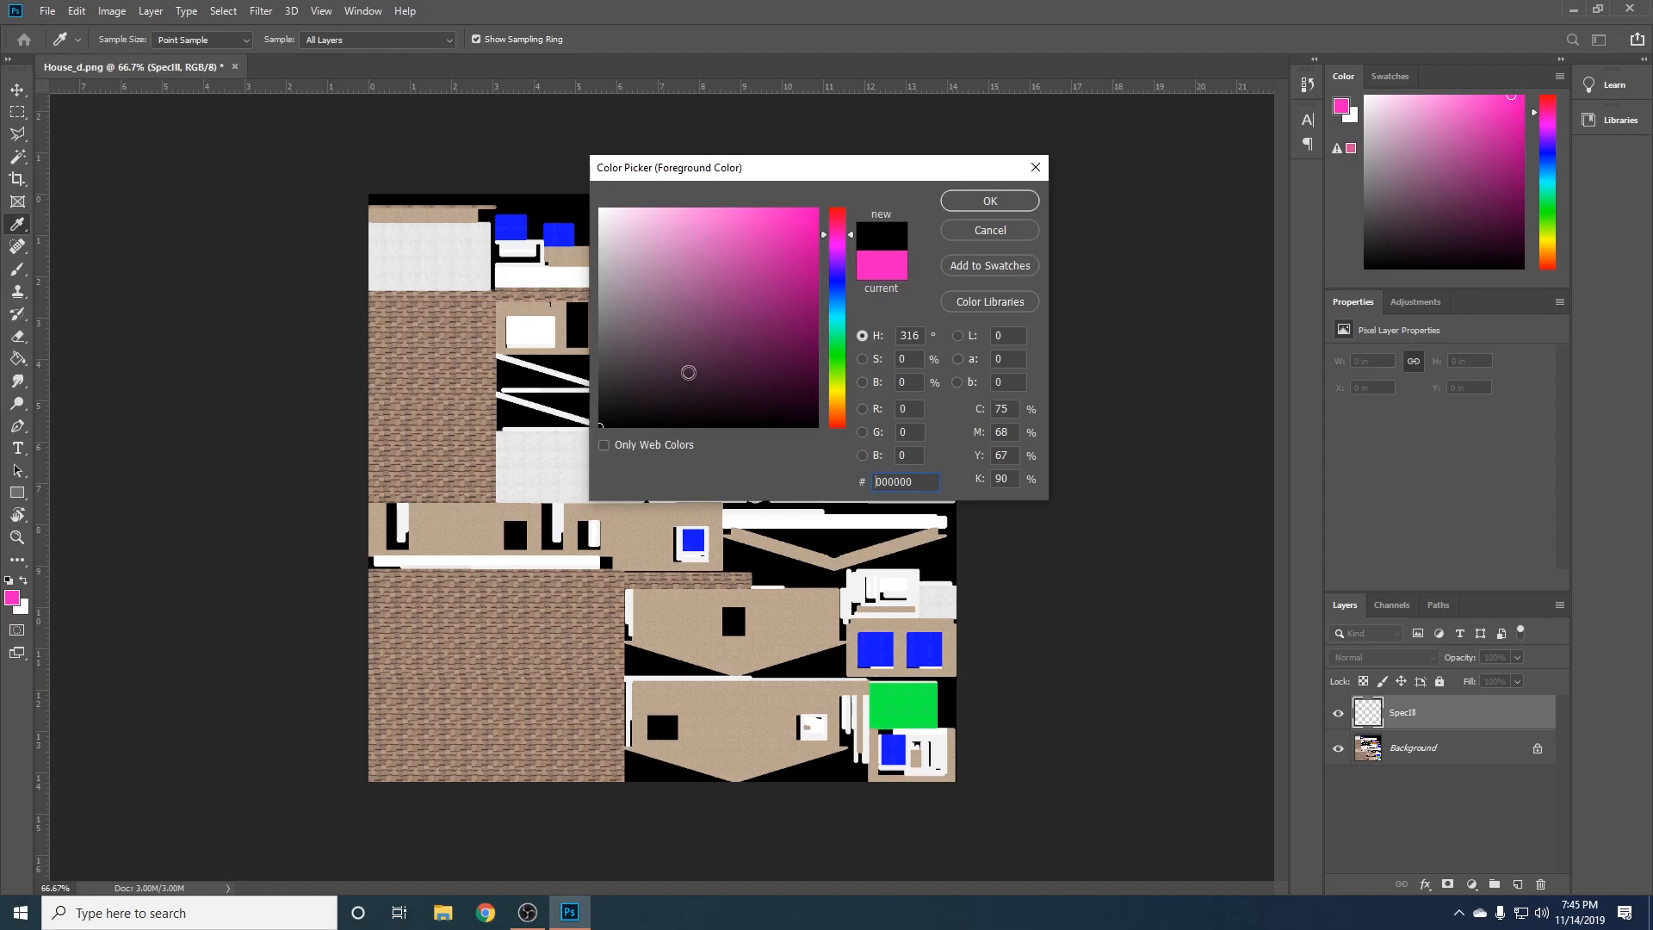
click(746, 293)
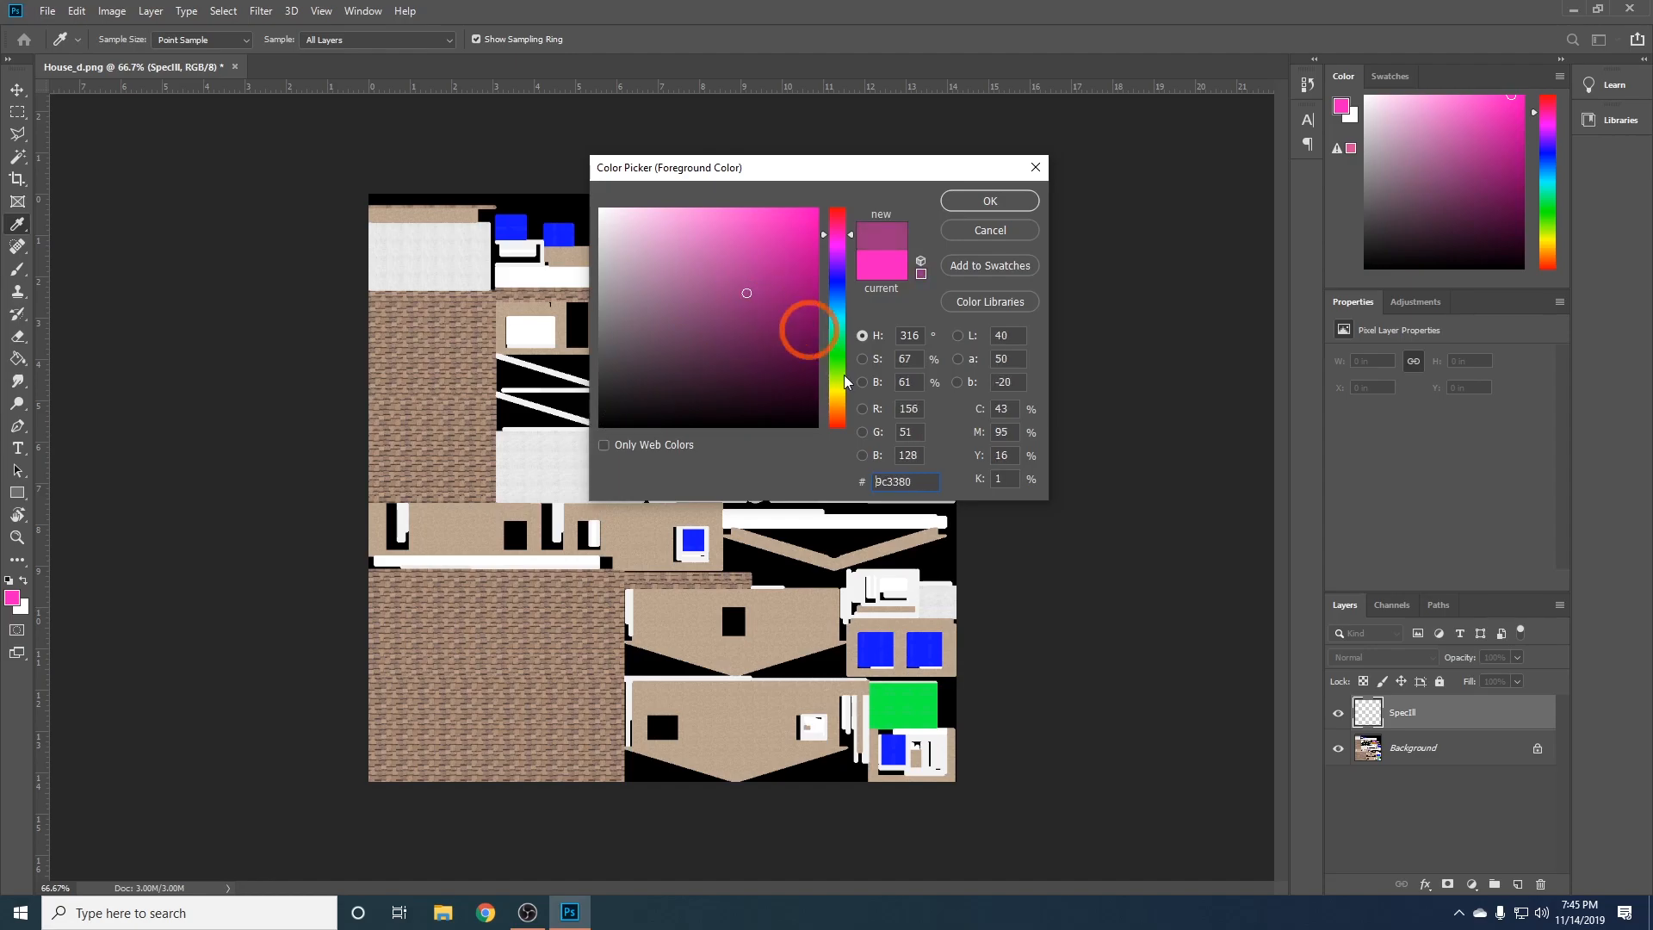
click(920, 408)
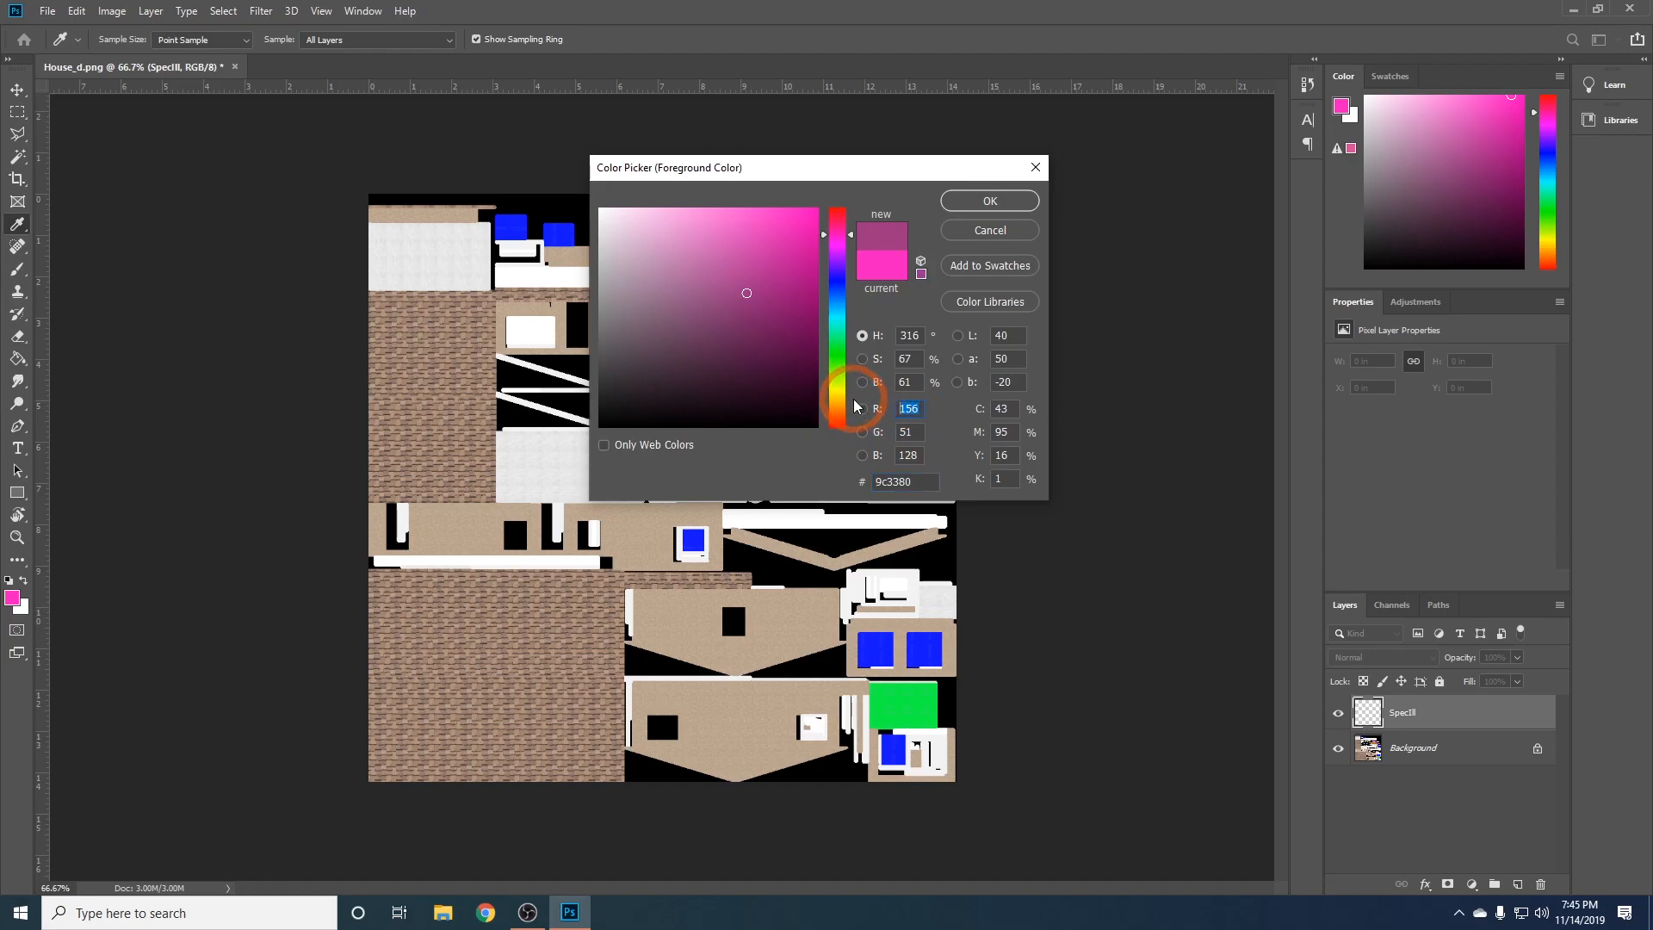
text(0)
key(Tab)
text(0)
key(Tab)
text(0)
key(Tab)
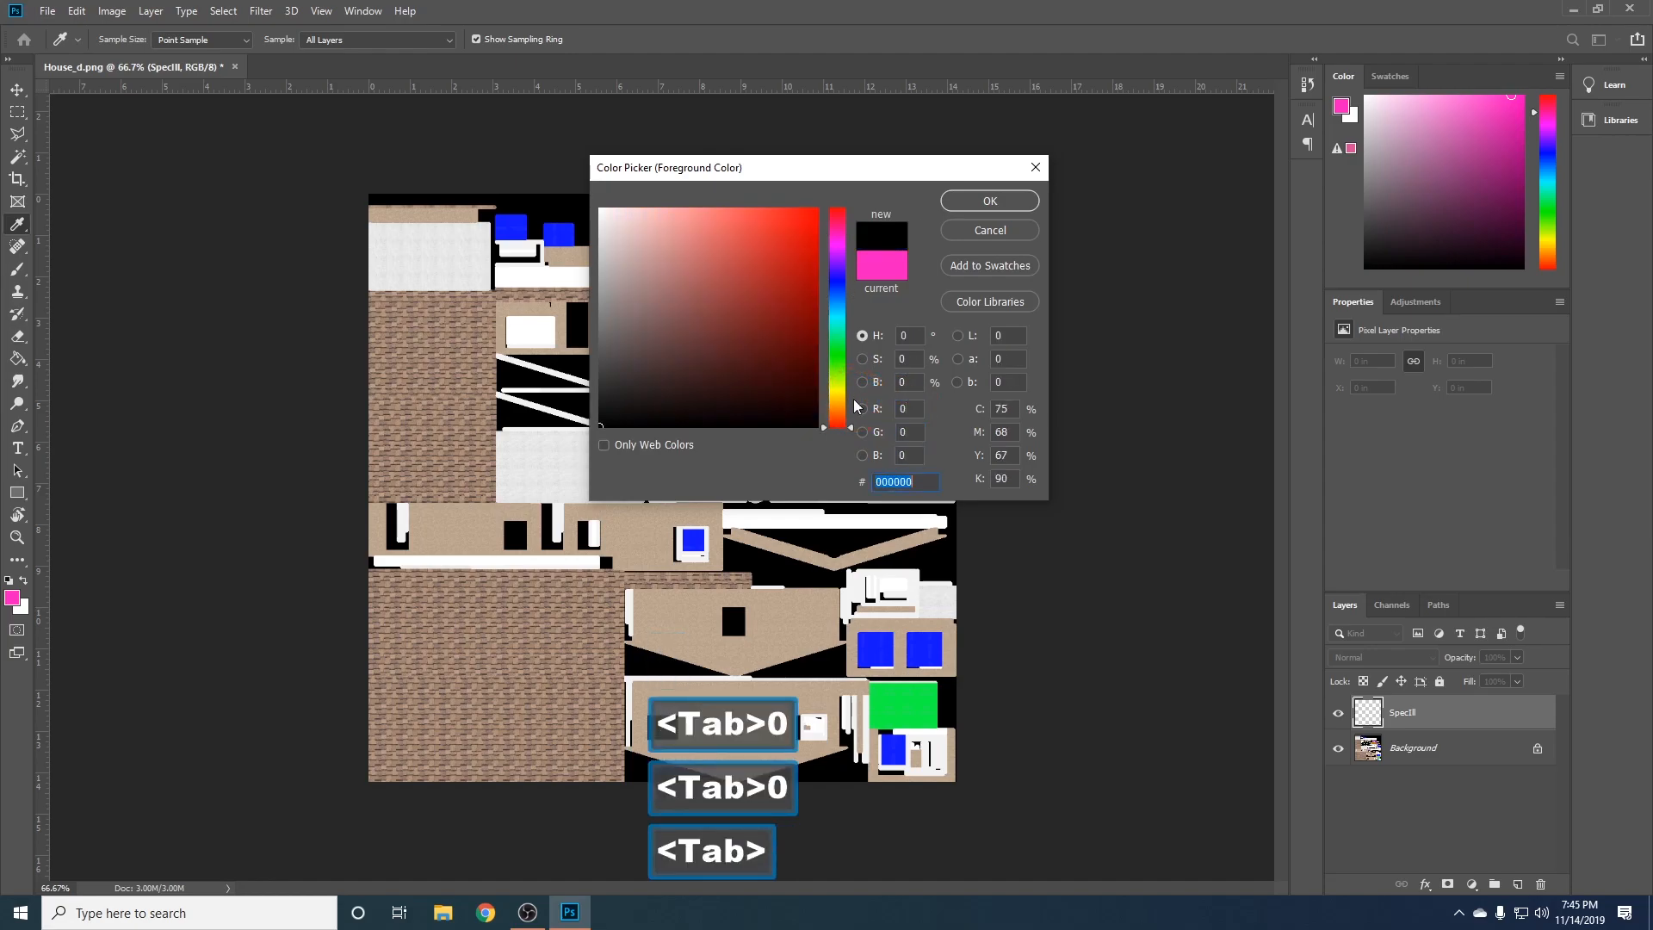
- Try white as the foreground colour by setting red, green and blue to 255
click(909, 408)
click(1171, 400)
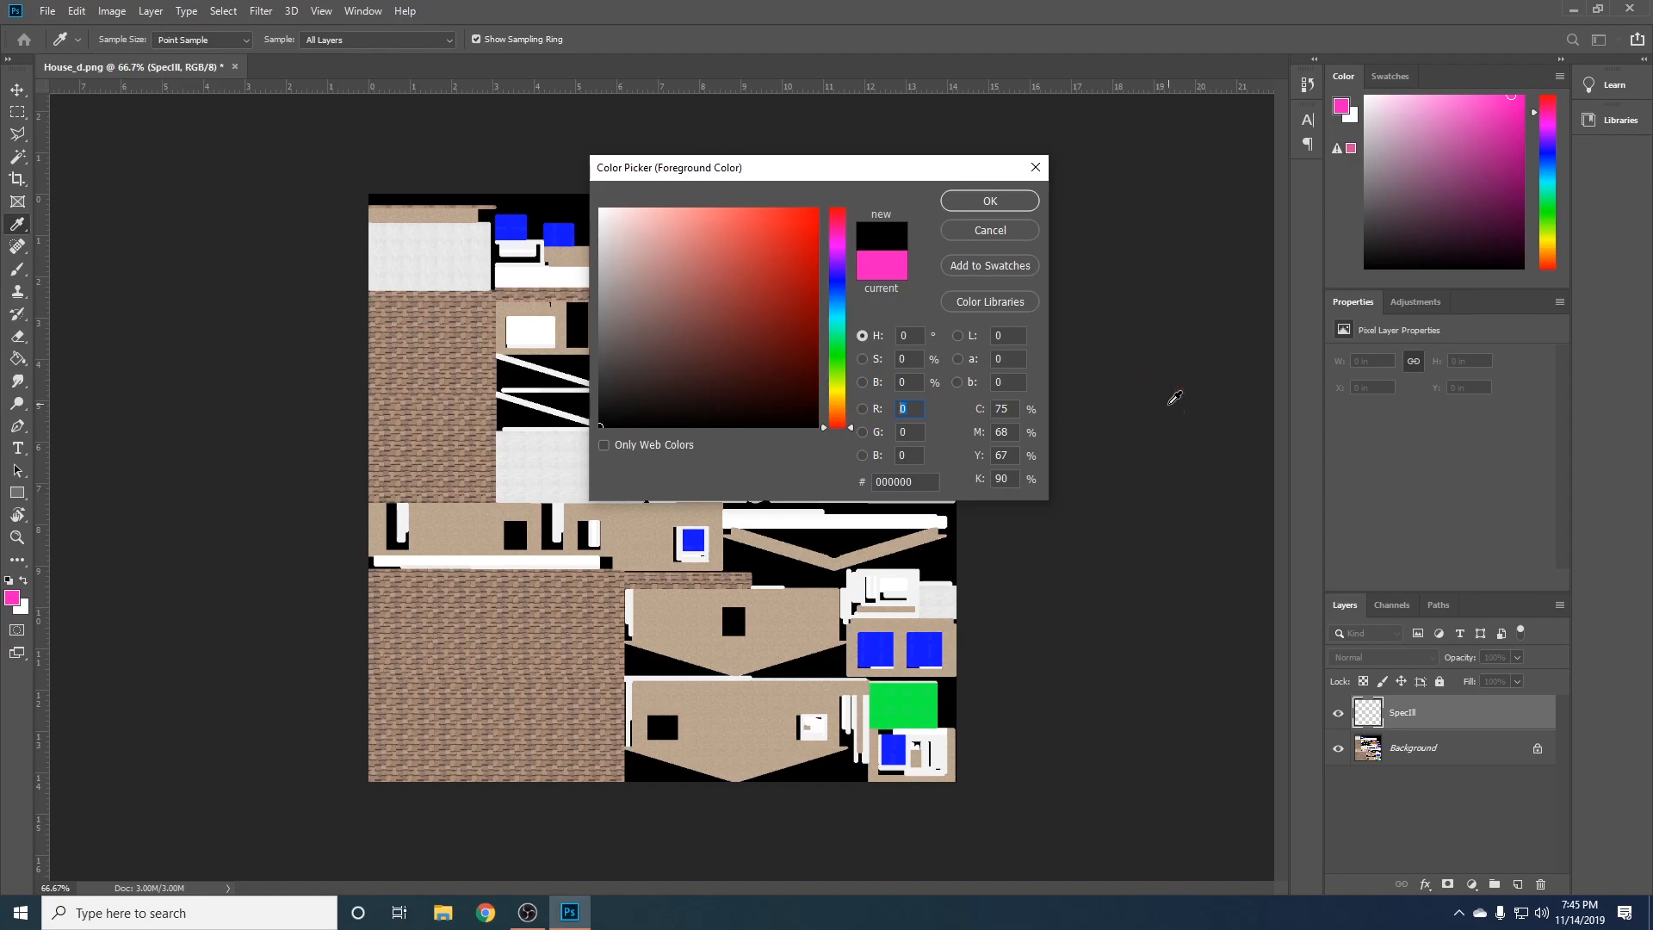
text(255)
key(Tab)
text(255)
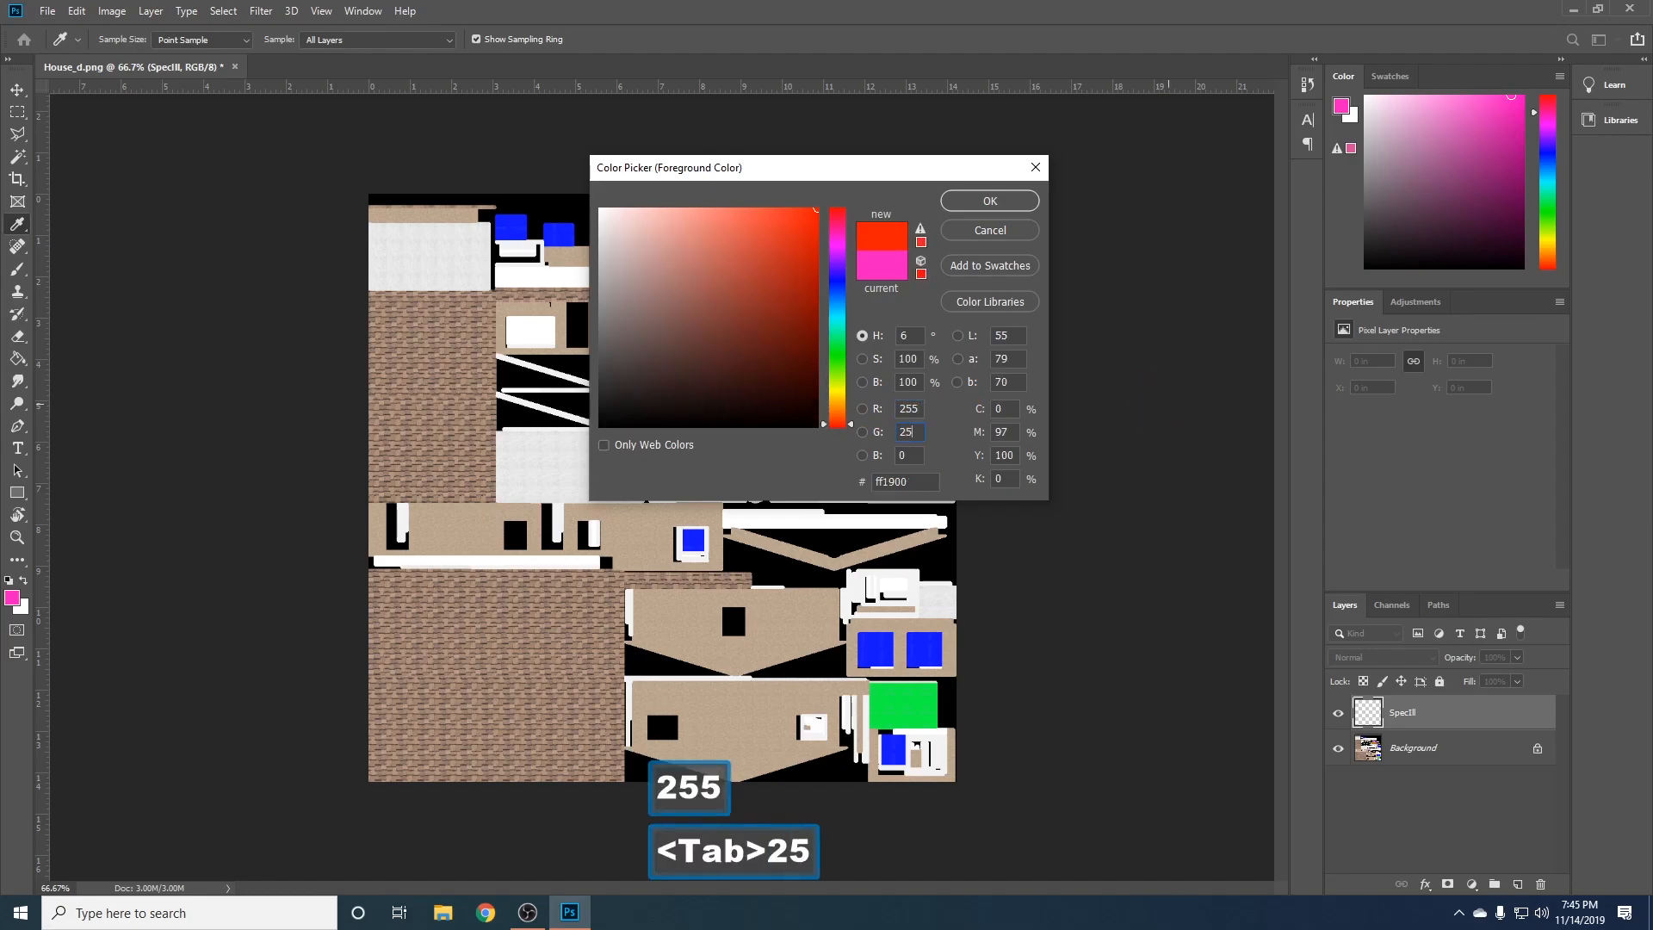
key(Tab)
text(255)
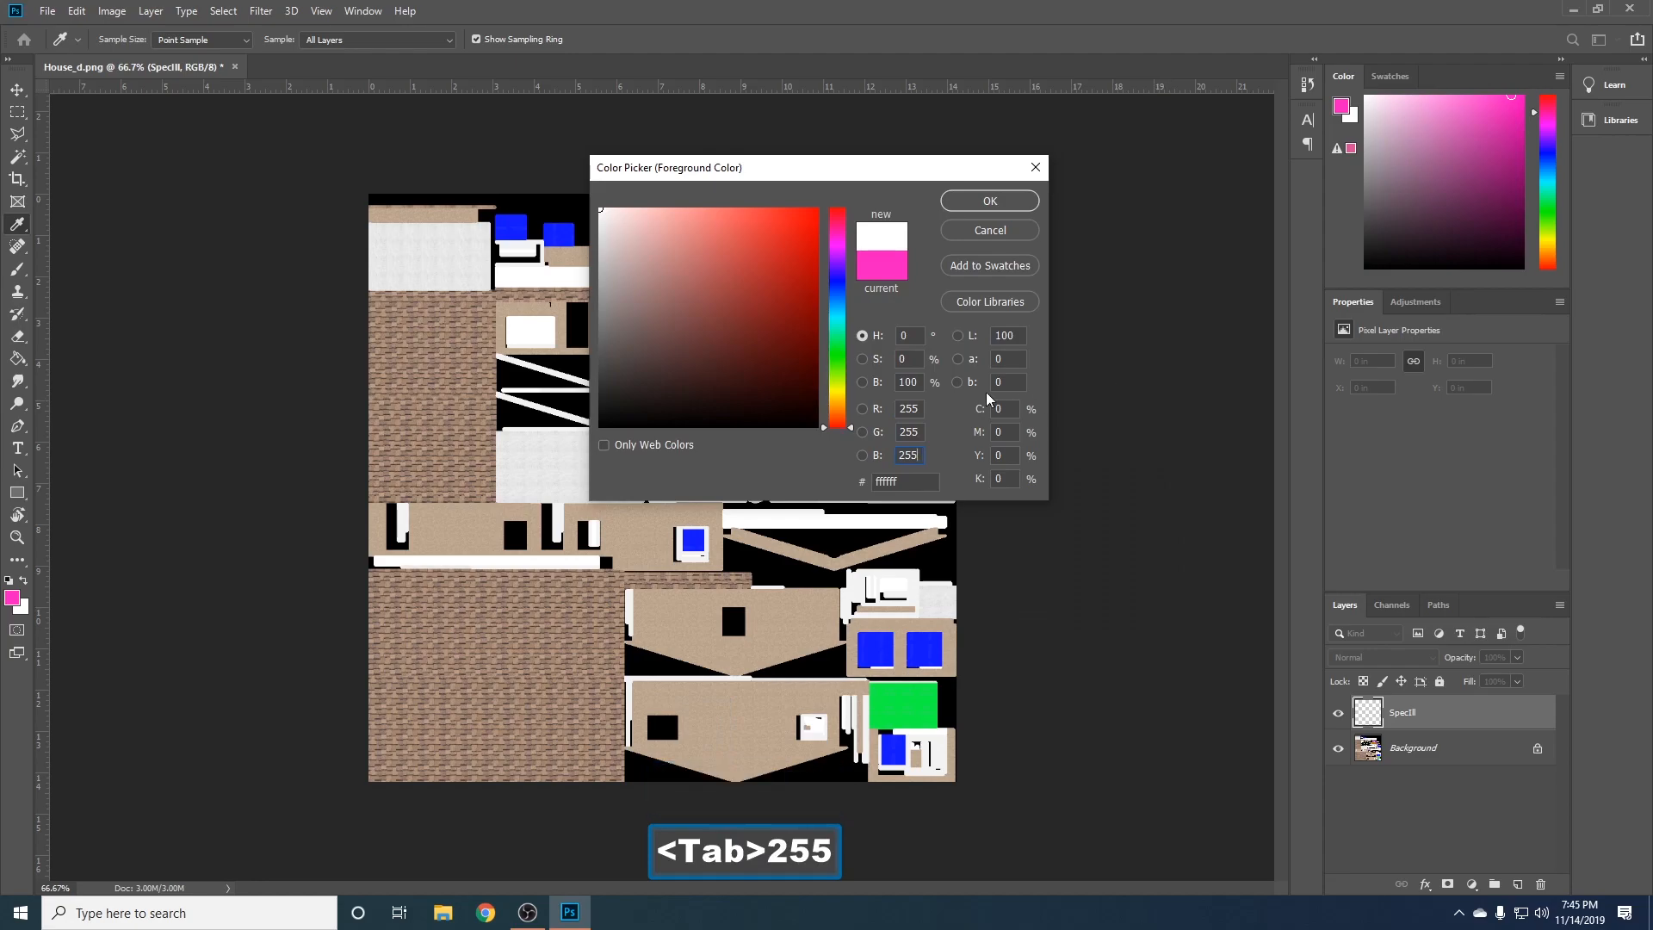
- Set the foreground colour back to RGB 0, 0, 0 and fill the whole SpecIll layer with it using the Paint Bucket
click(918, 408)
click(664, 364)
text(0)
key(Tab)
text(0)
key(Tab)
text(0)
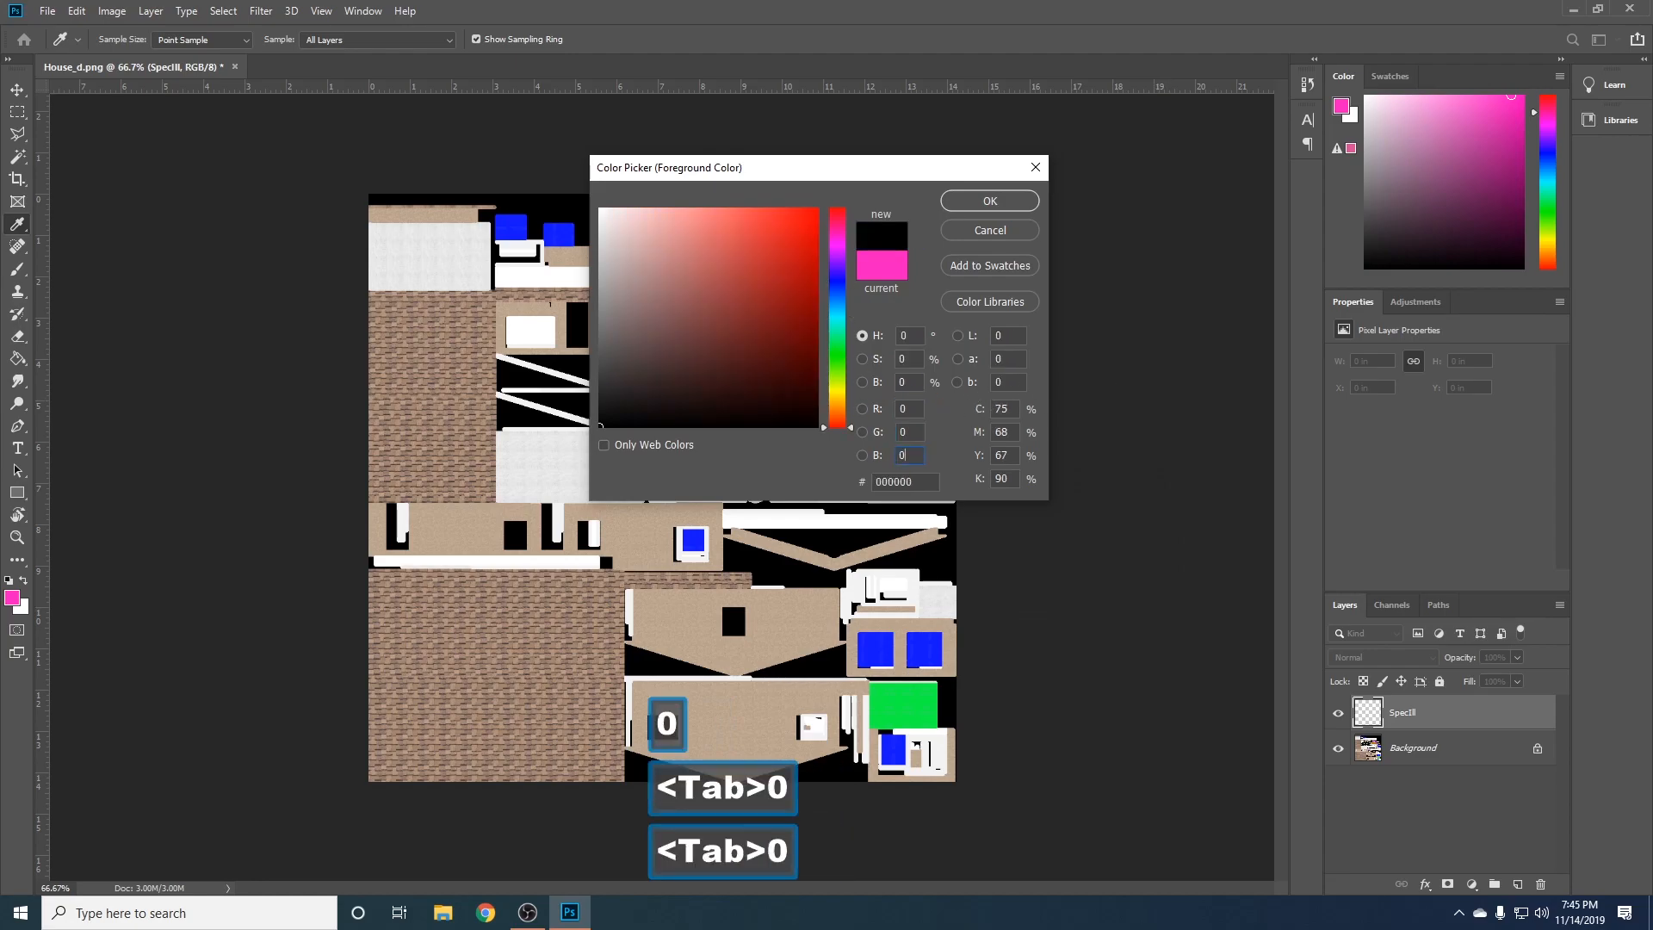
click(966, 201)
key(b)
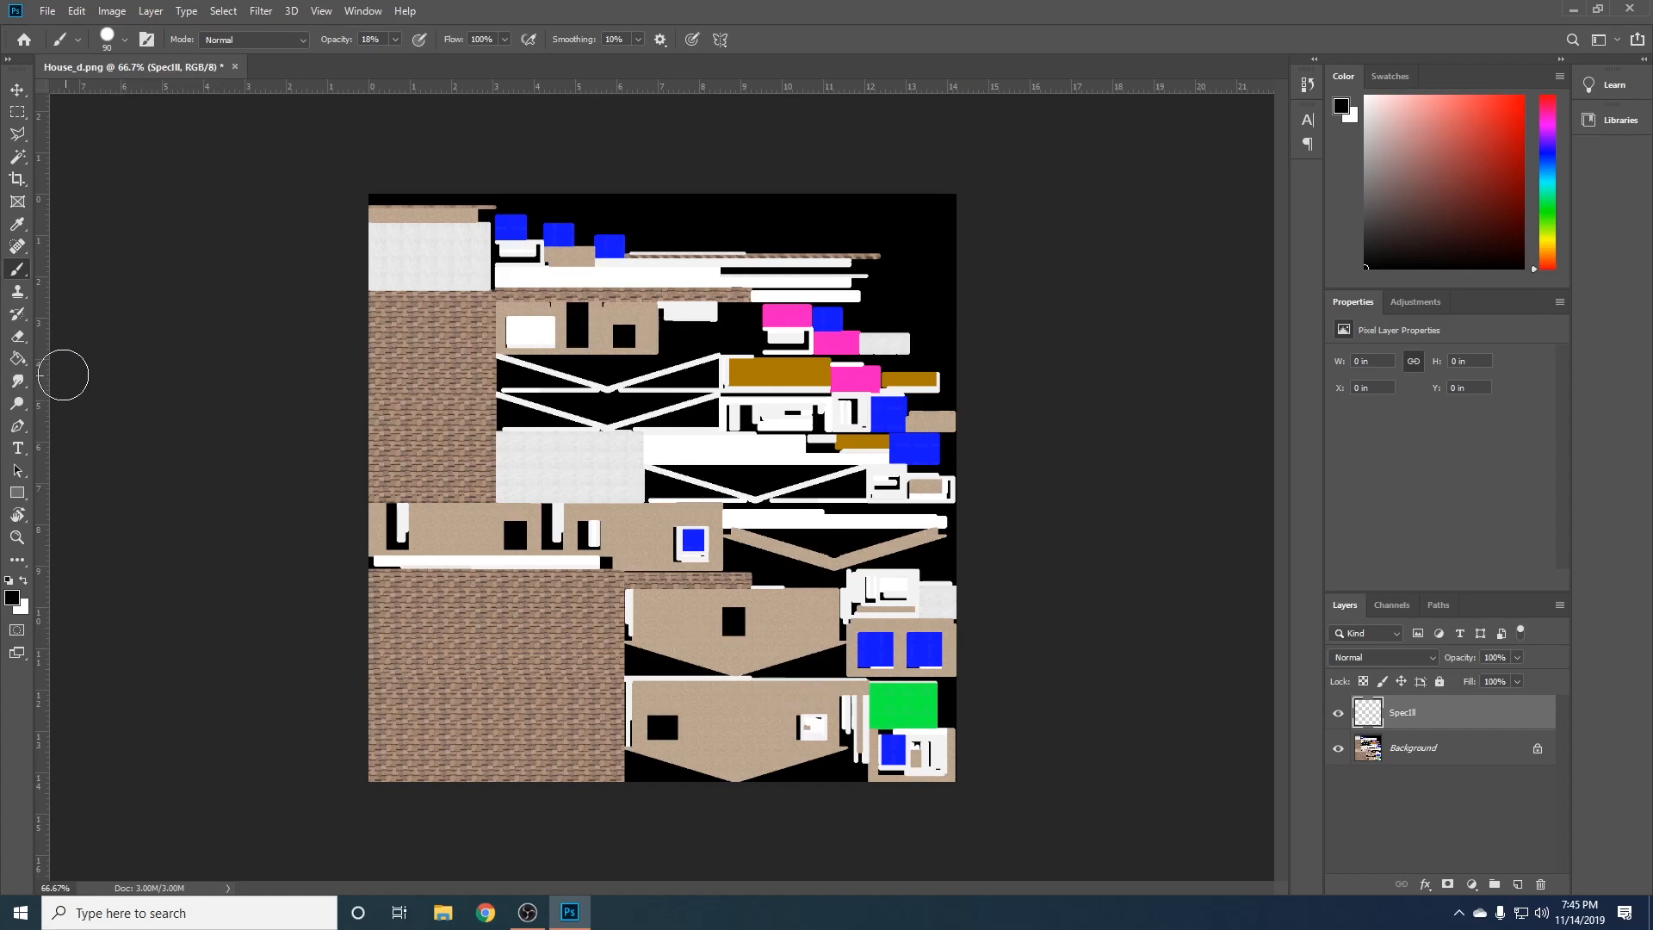
click(16, 360)
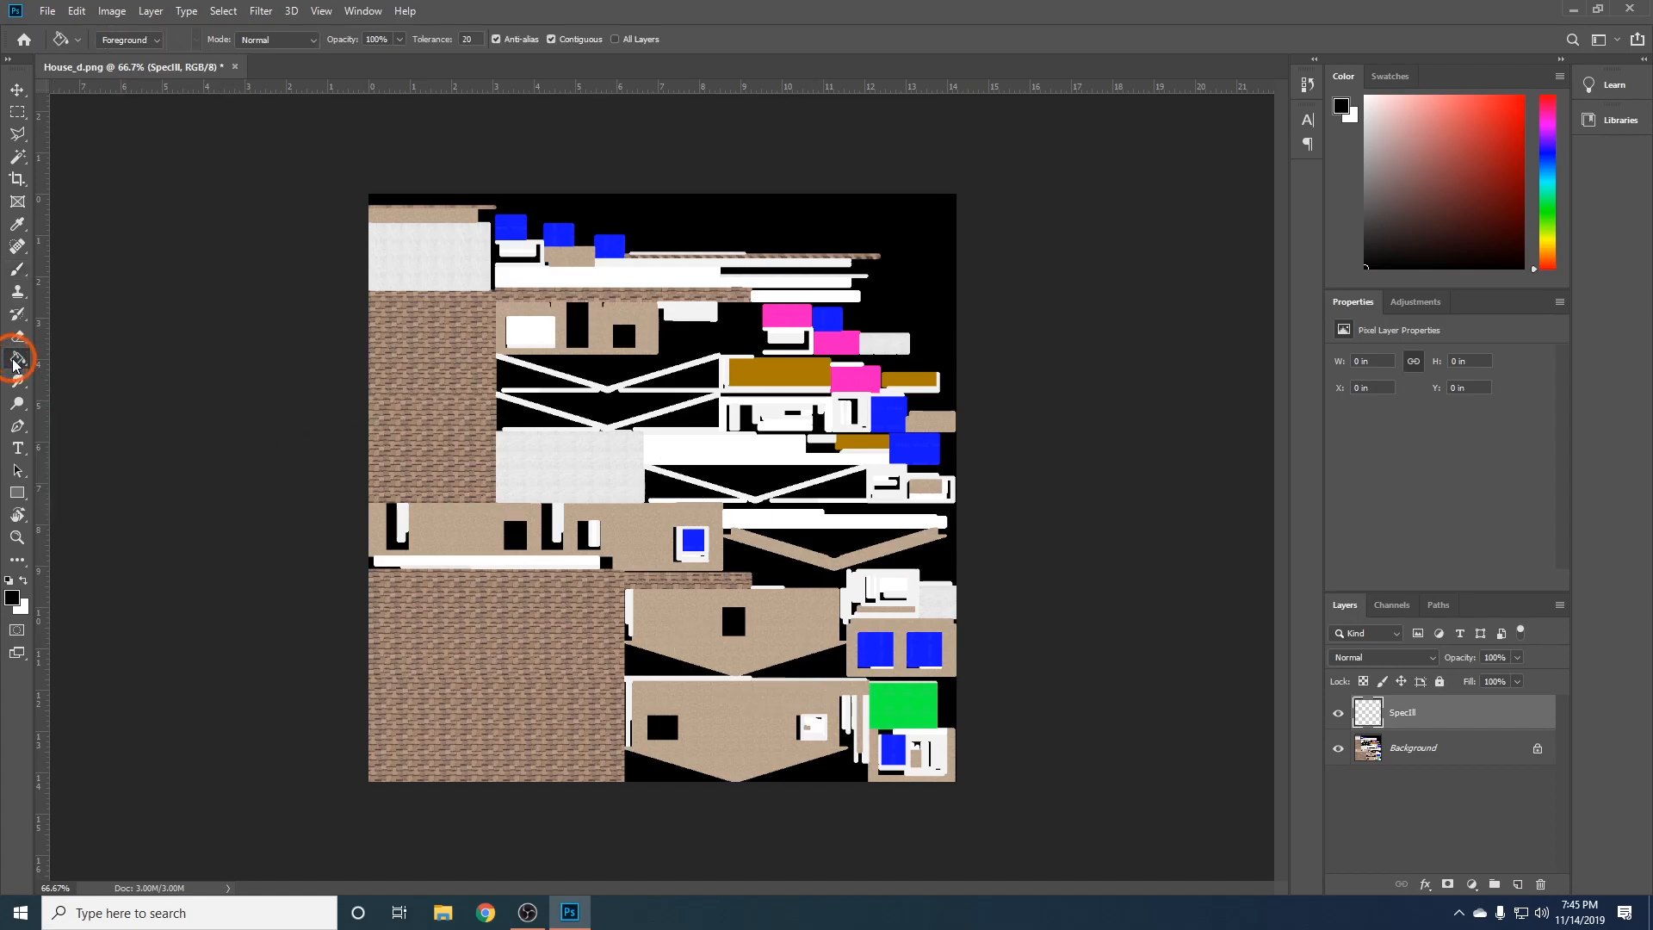
click(507, 368)
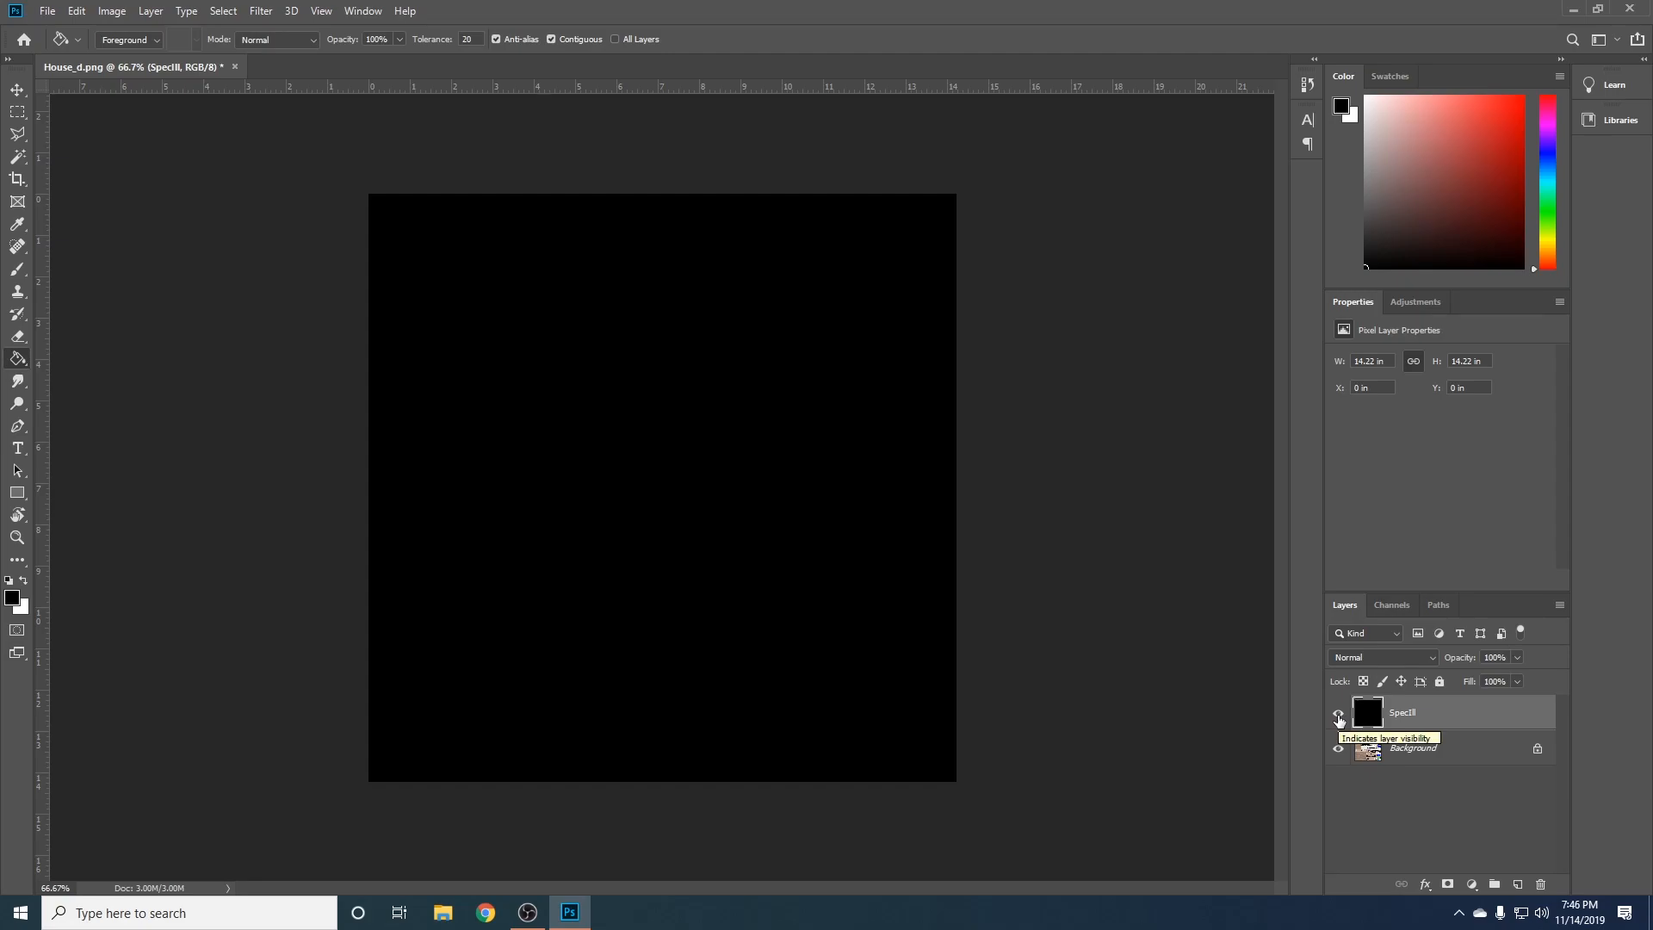
- Hide the SpecIll layer and sample the blue window colour on the Background layer with Color Range
click(1338, 714)
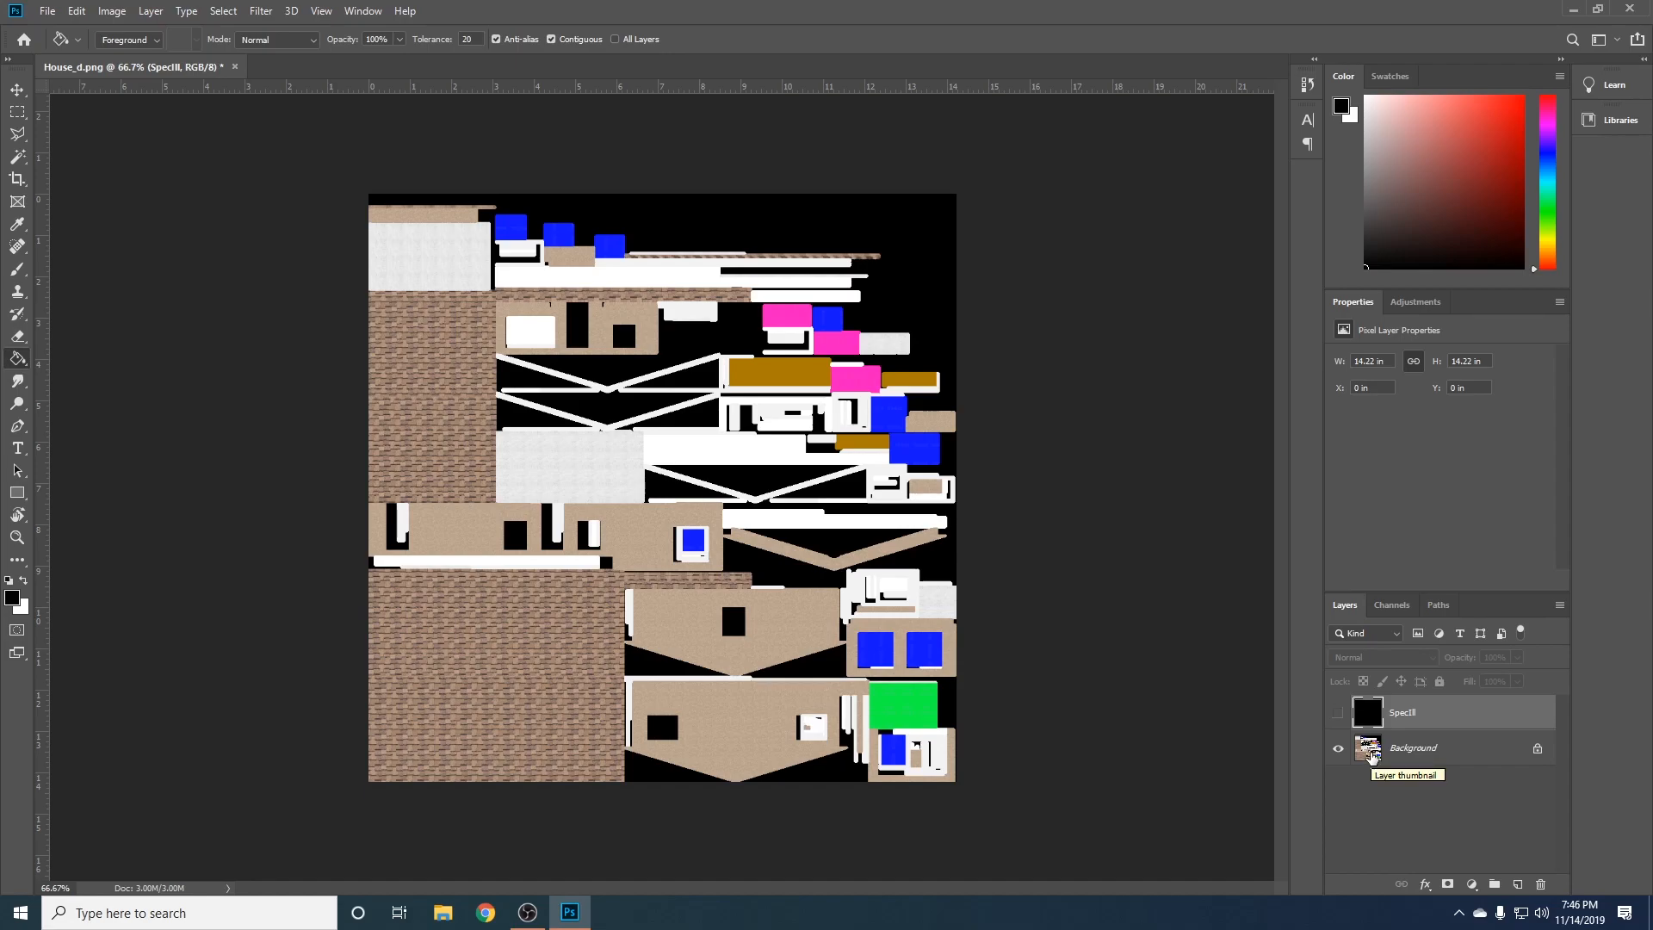
click(1369, 749)
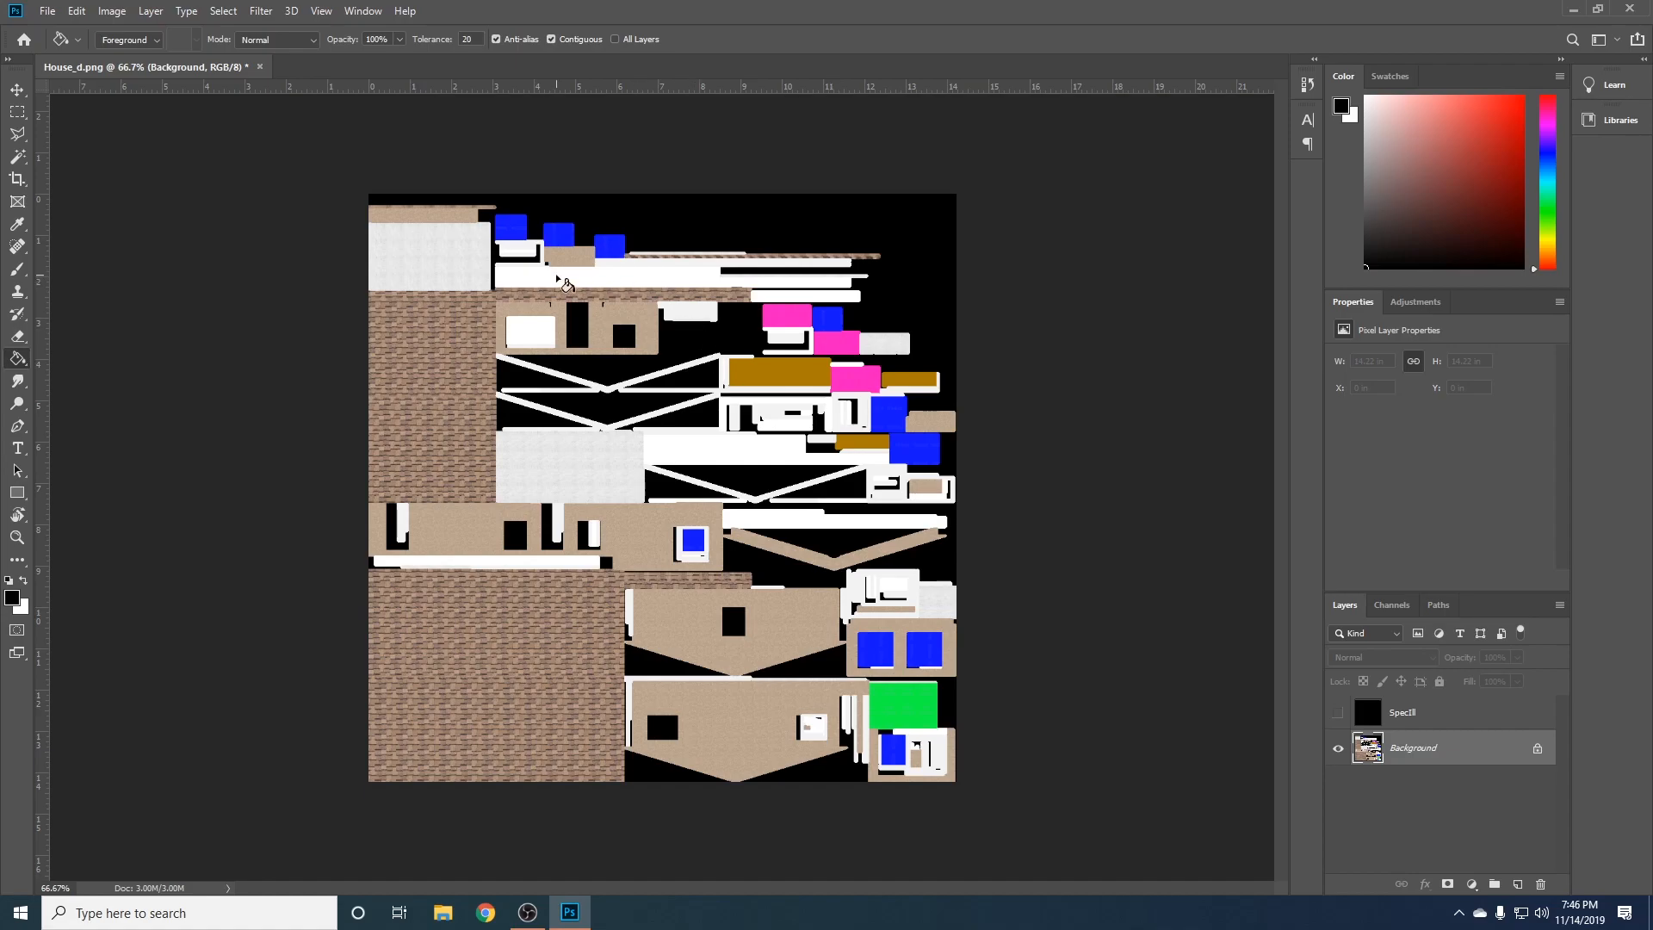
click(217, 12)
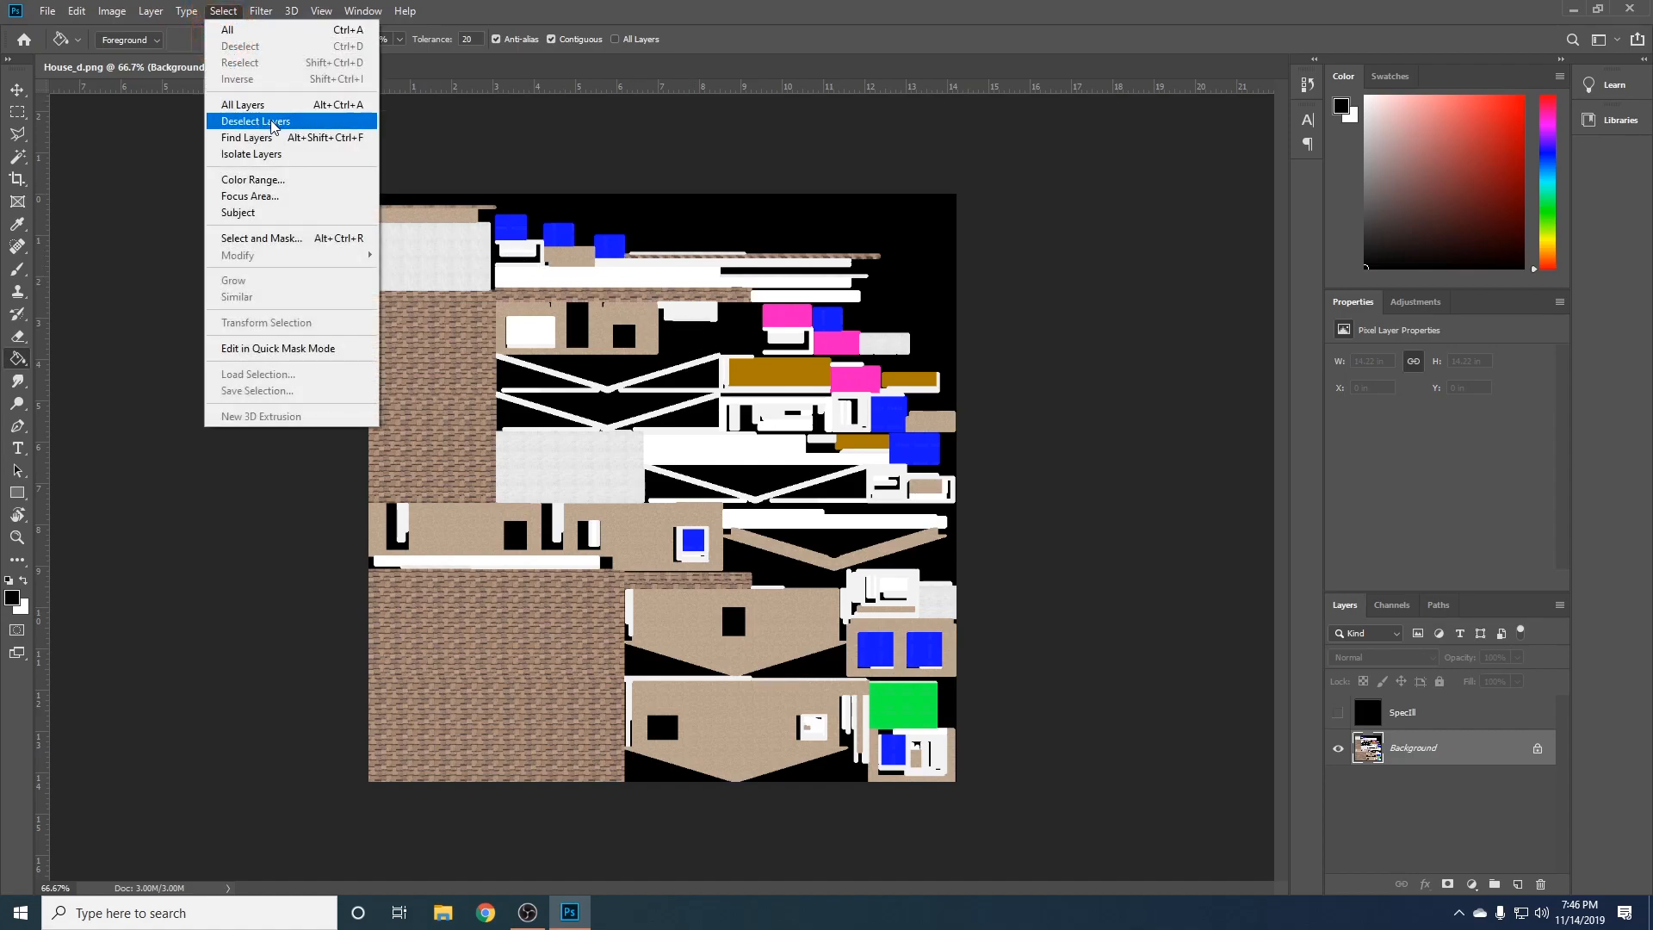
click(272, 178)
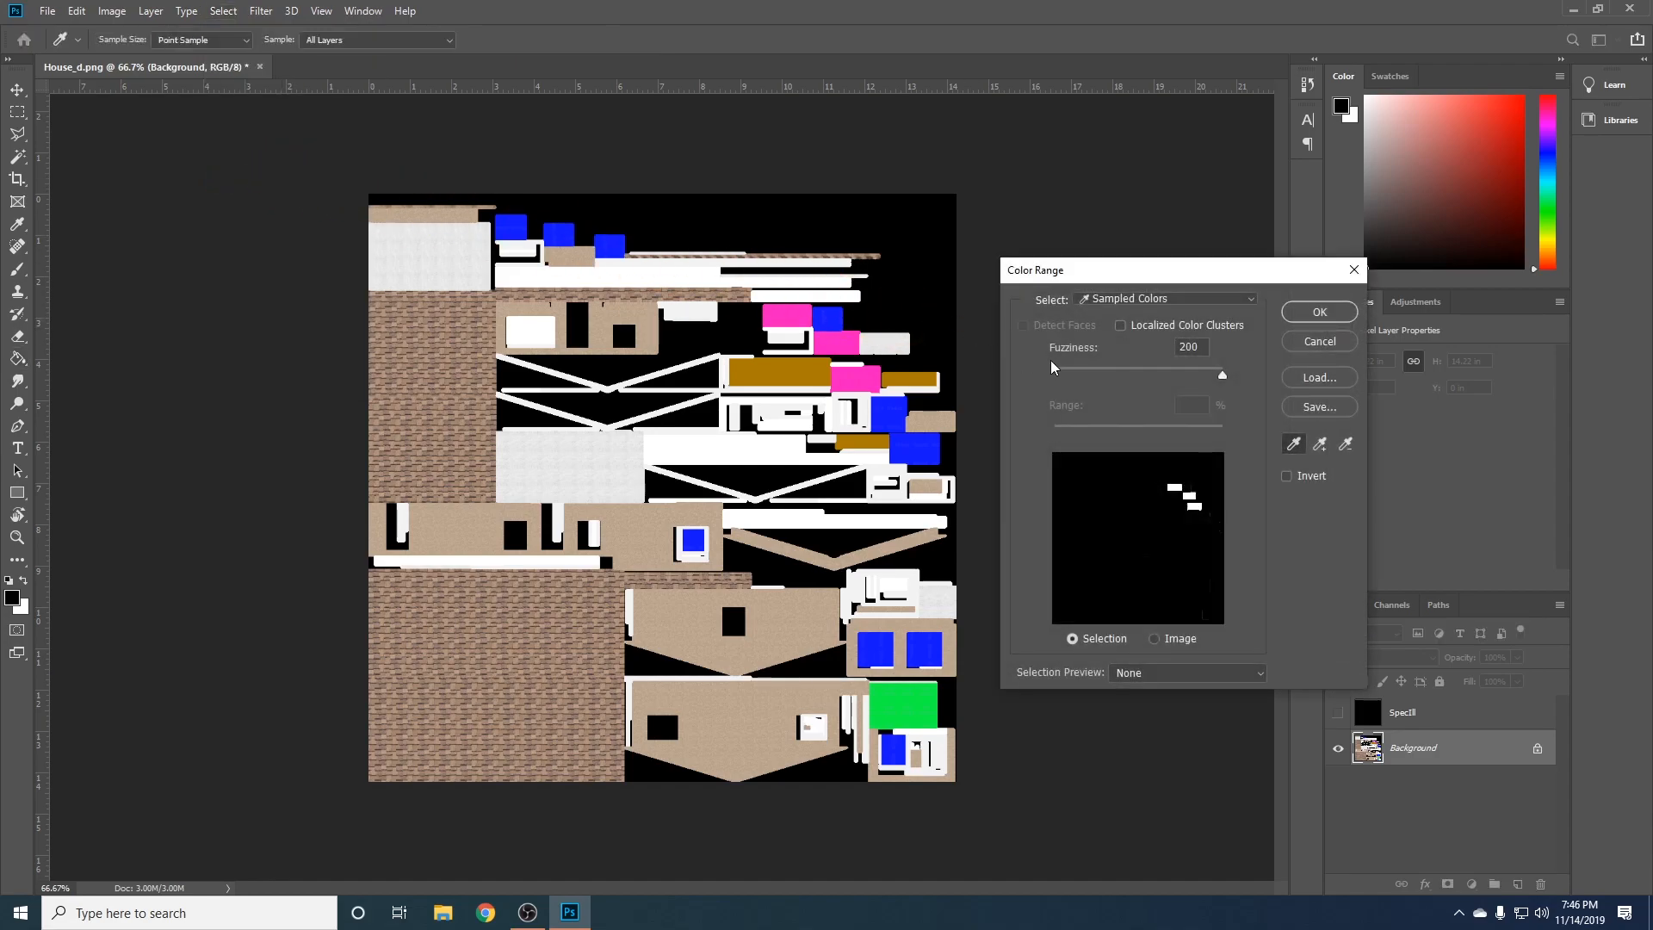
click(1294, 446)
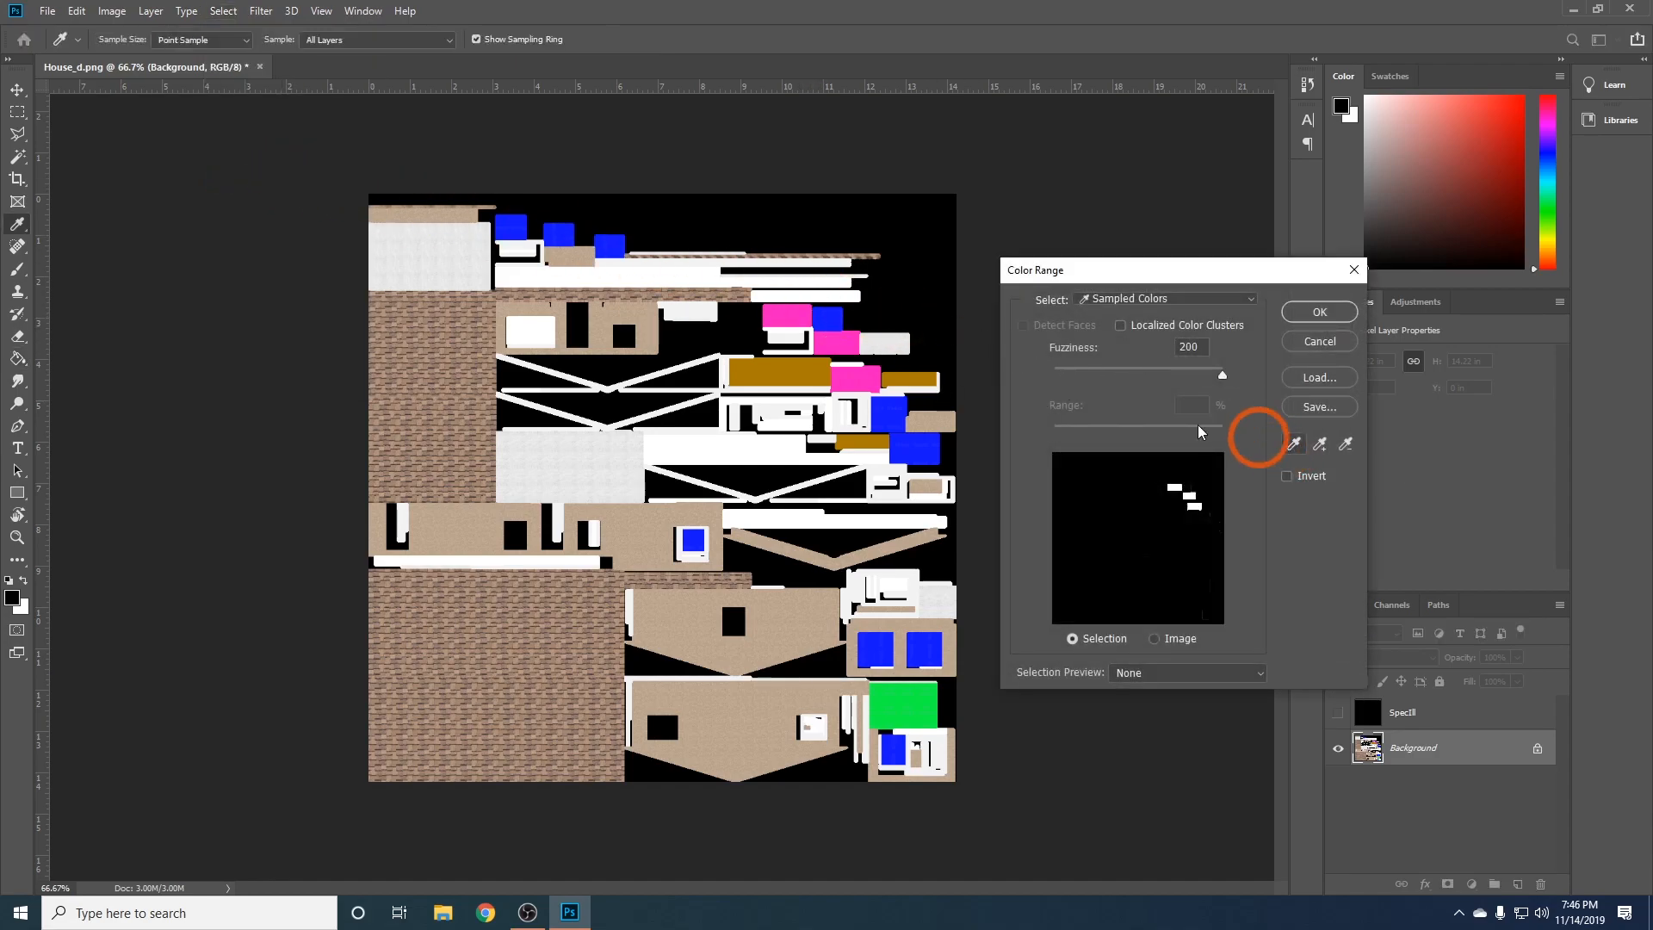
click(919, 441)
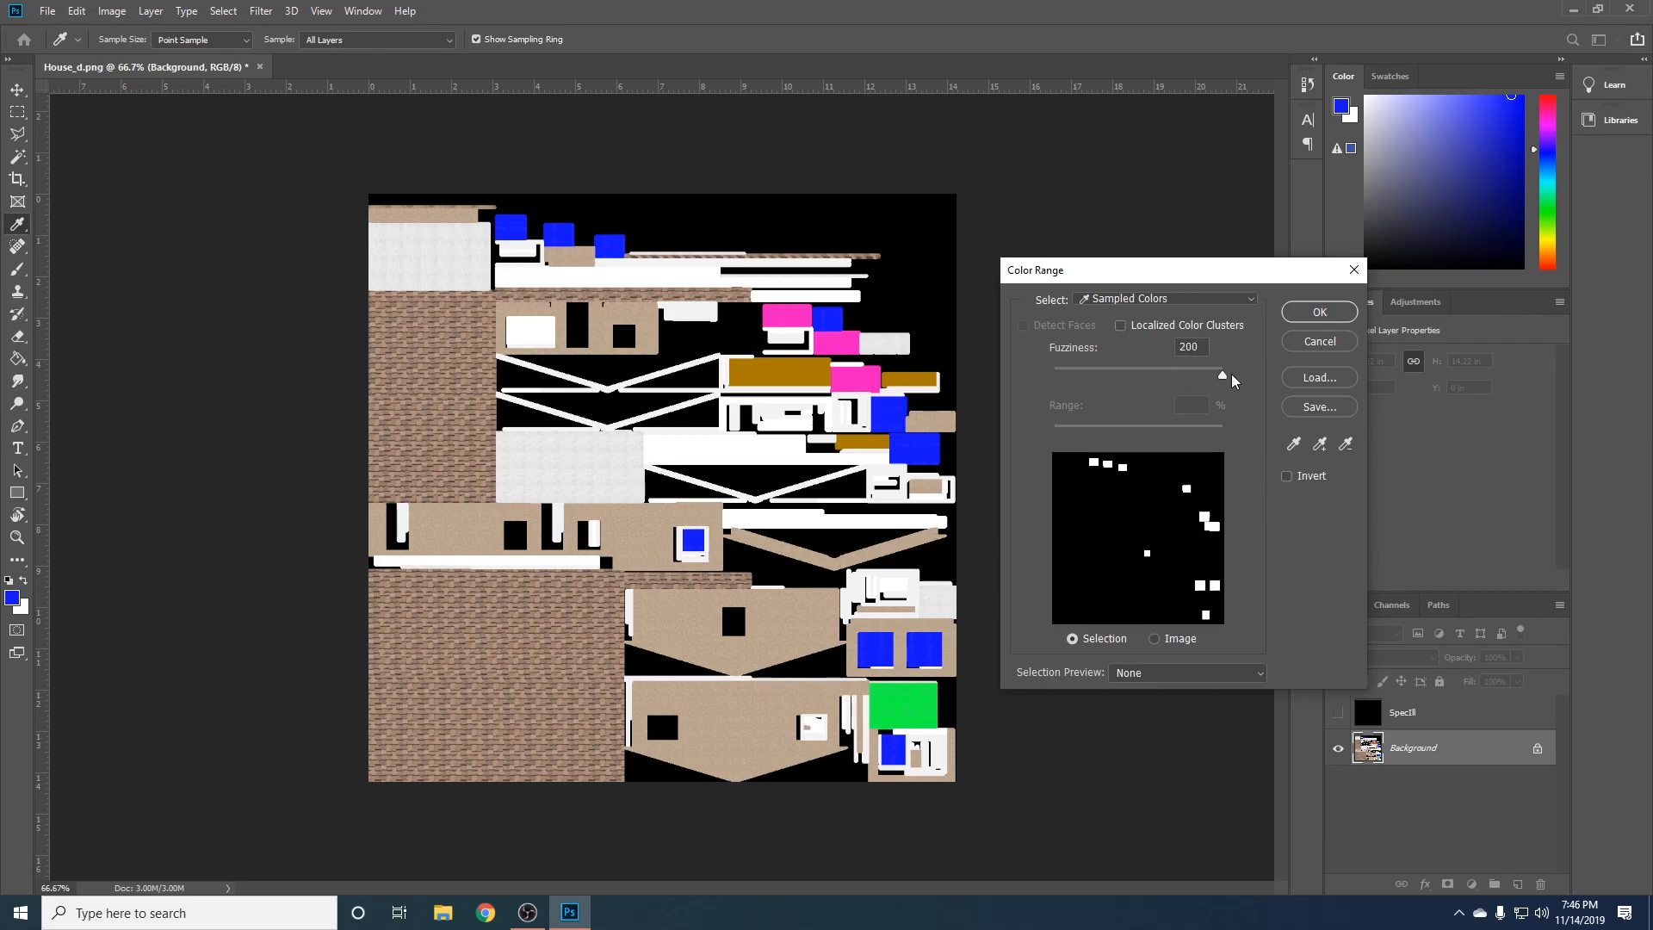
- Lower the Color Range fuzziness and apply the selection of the blue window areas
mouse_move(1224, 375)
mouse_down()
mouse_move(1135, 386)
mouse_move(1211, 381)
mouse_up()
drag(1220, 376, 999, 381)
drag(1056, 377, 1102, 370)
click(1319, 312)
key(g)
click(926, 442)
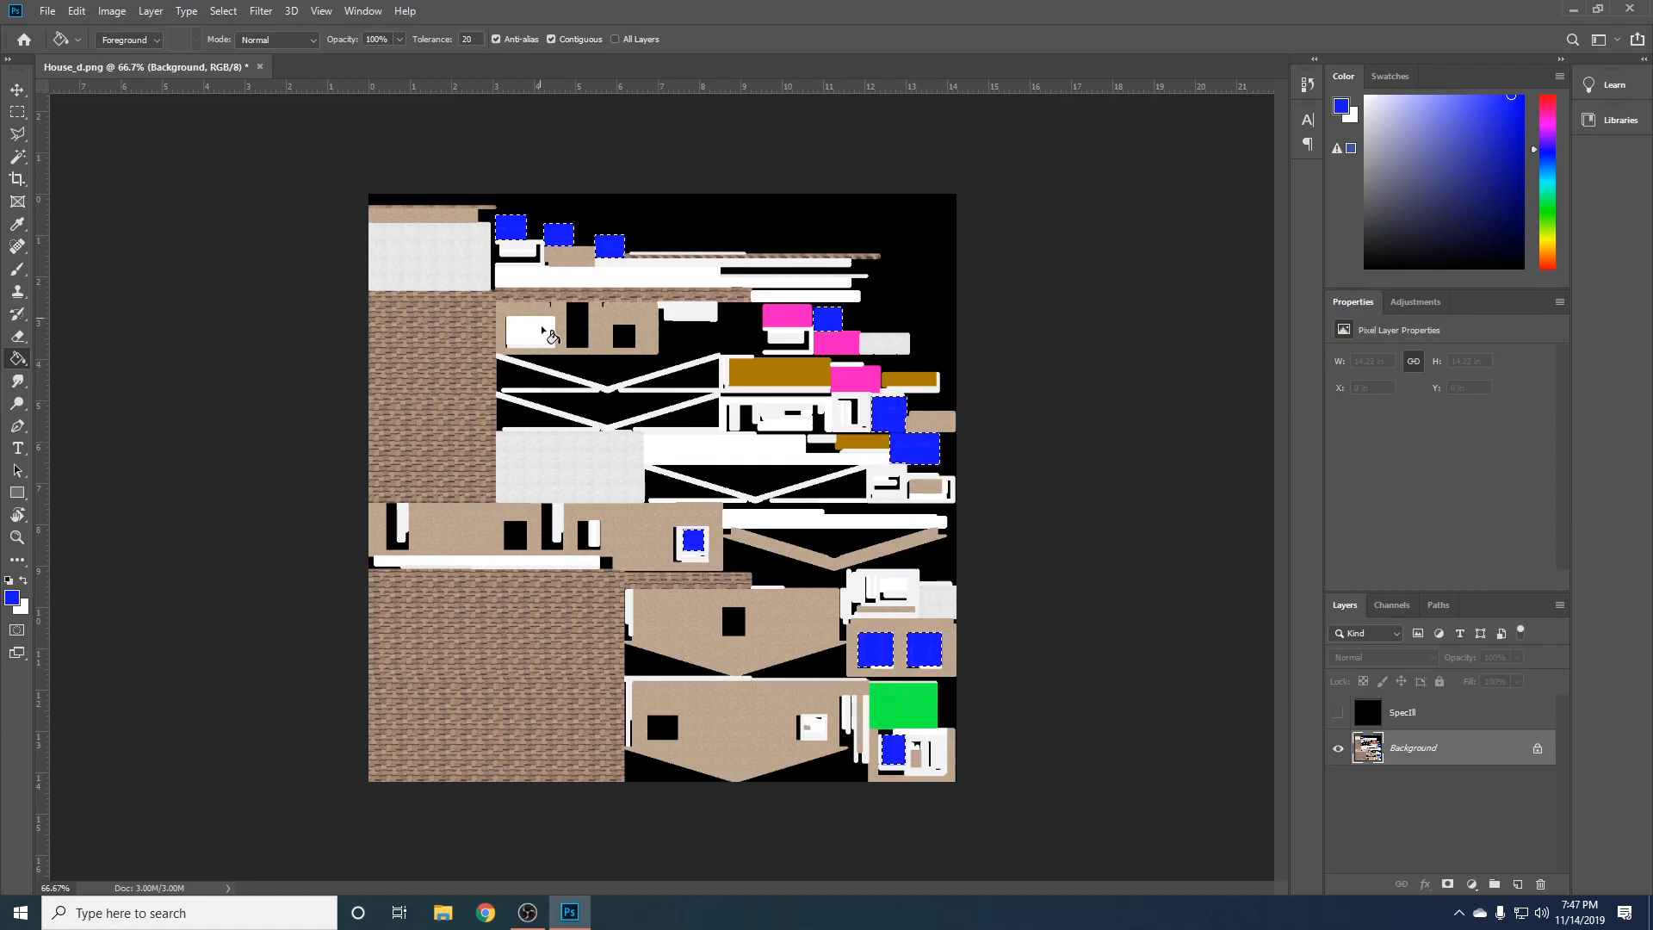
- Show the SpecIll layer and turn the selected window areas on it white with Levels, setting the black output level to 255
click(1337, 713)
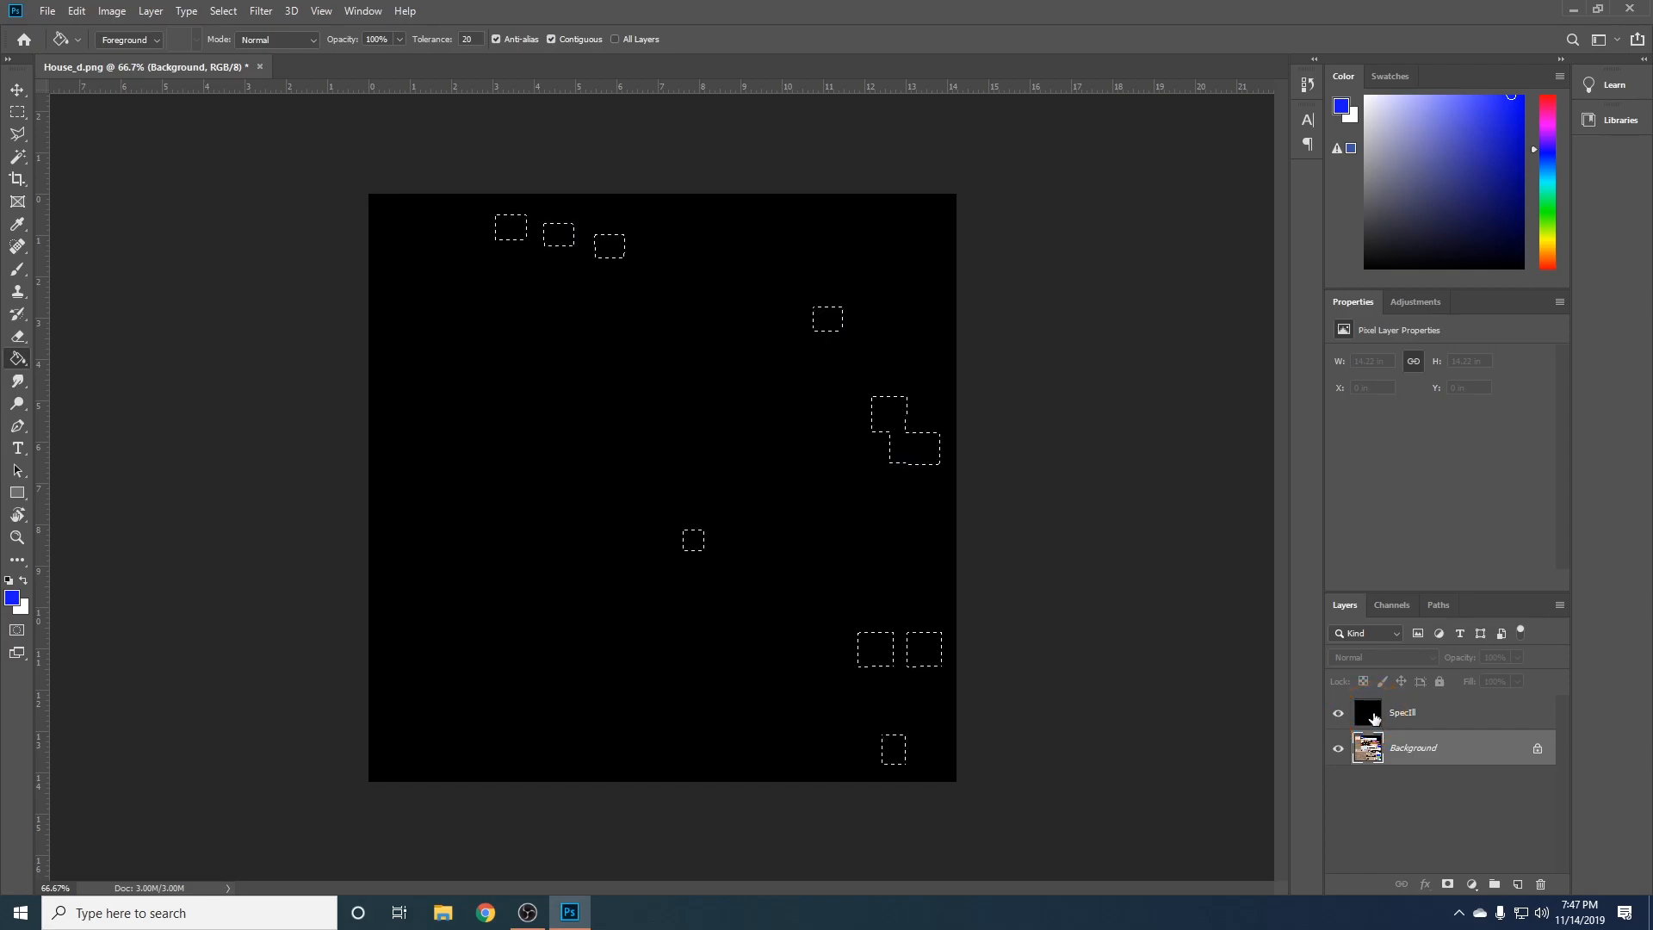
click(1374, 717)
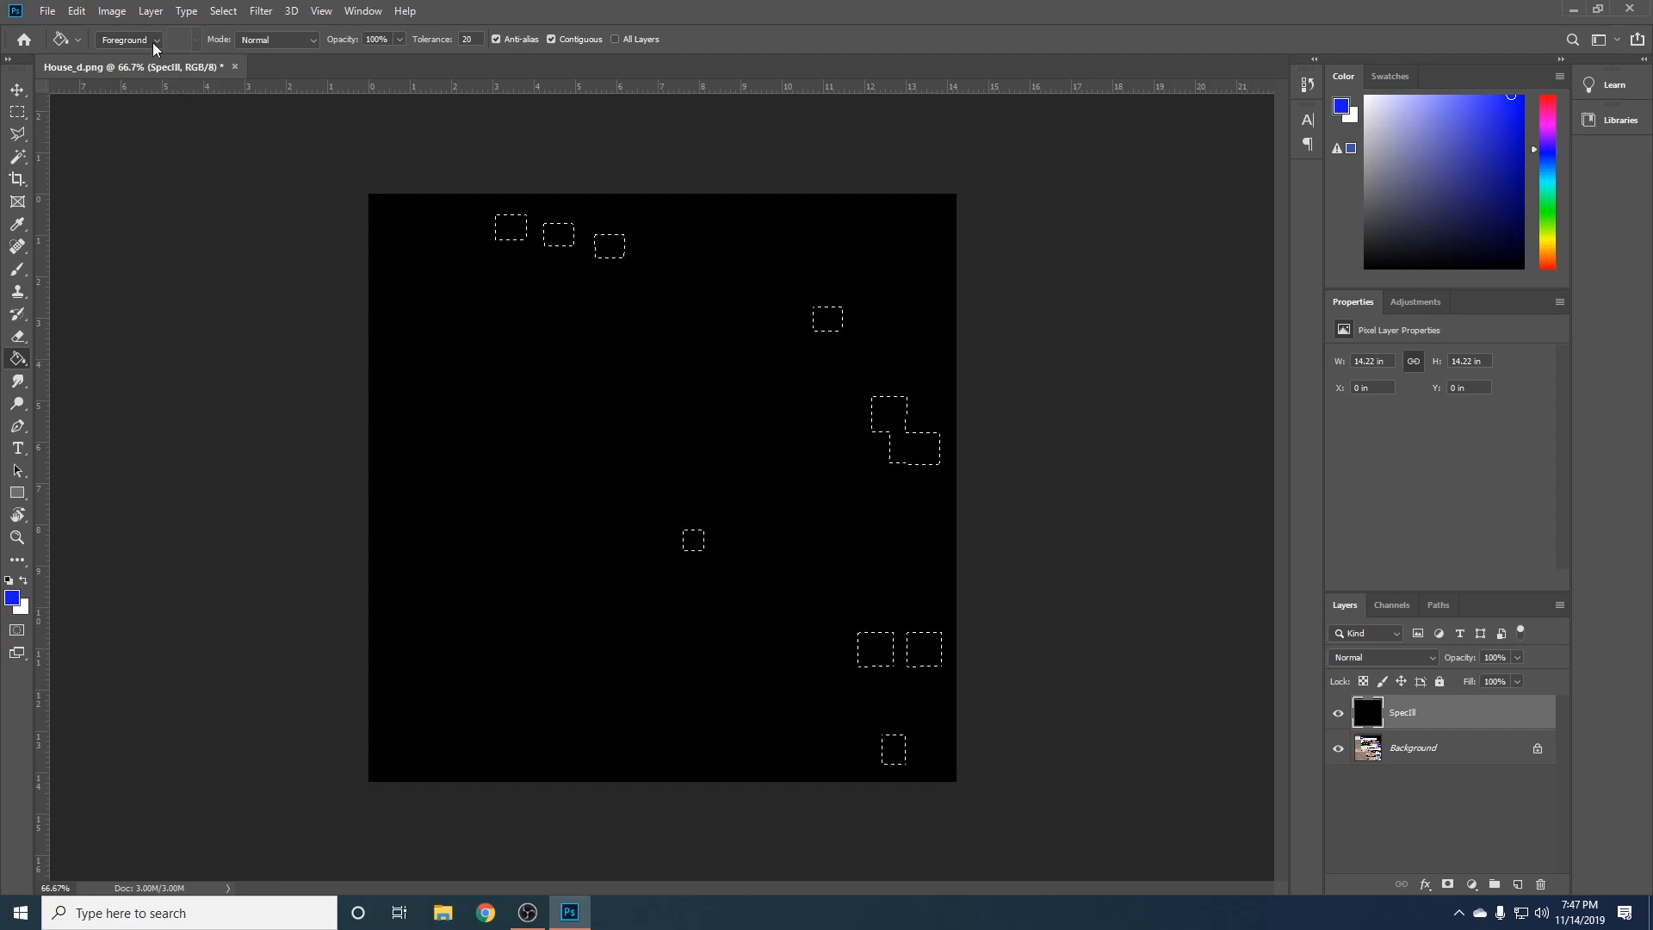
click(110, 12)
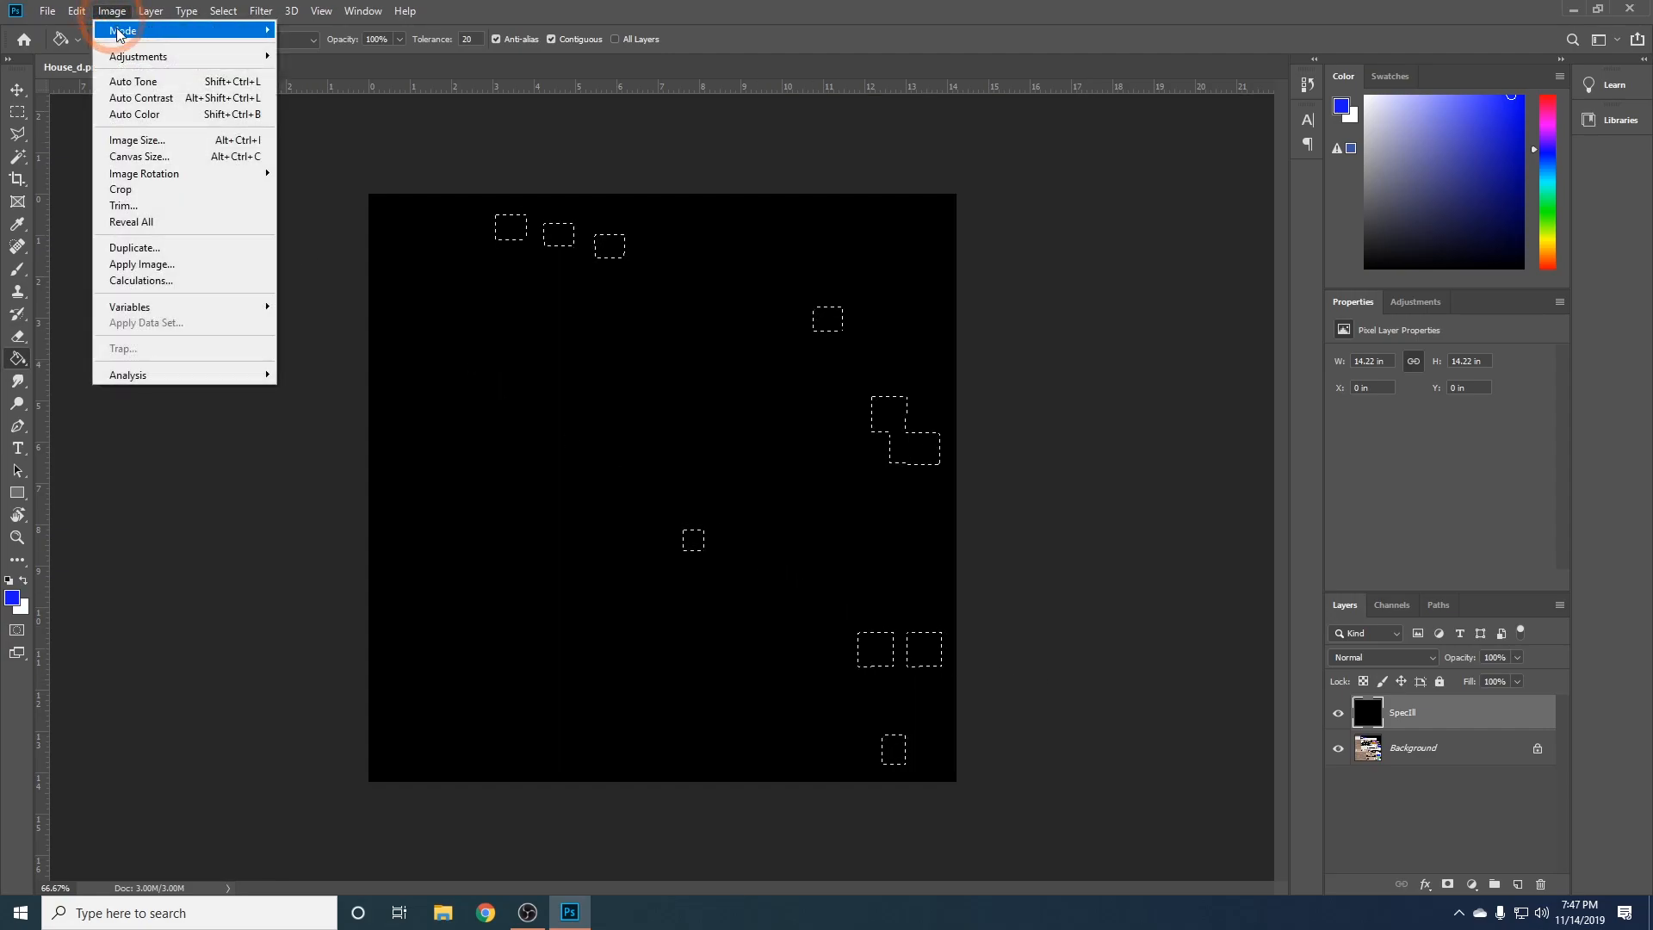
mouse_move(139, 65)
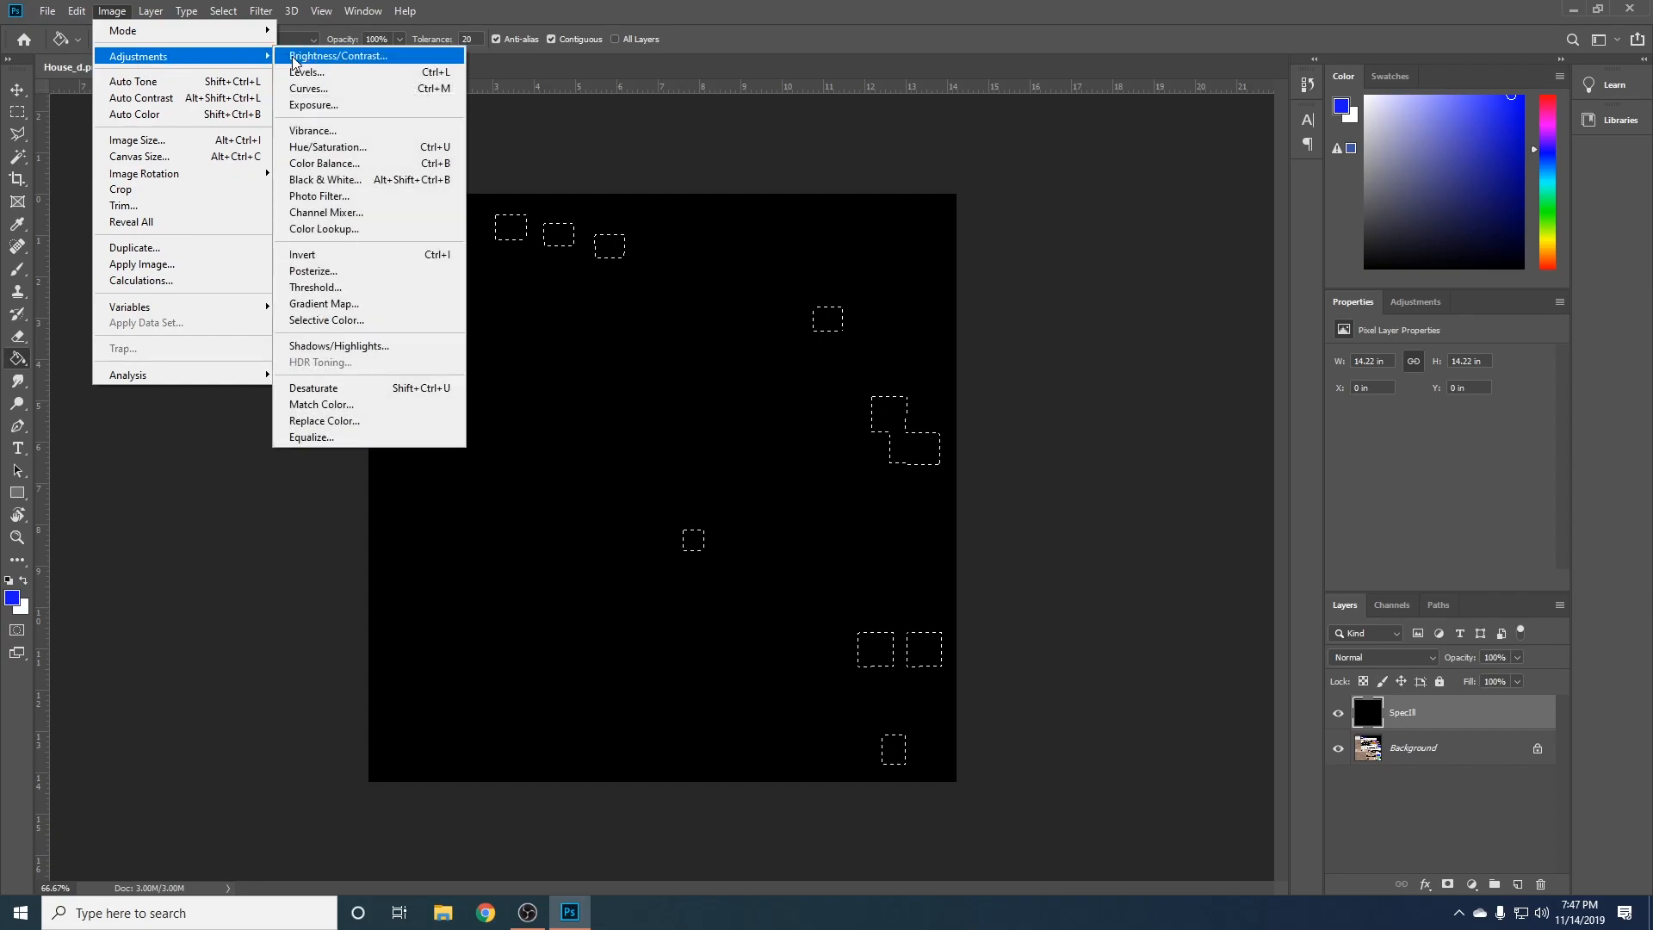
click(360, 74)
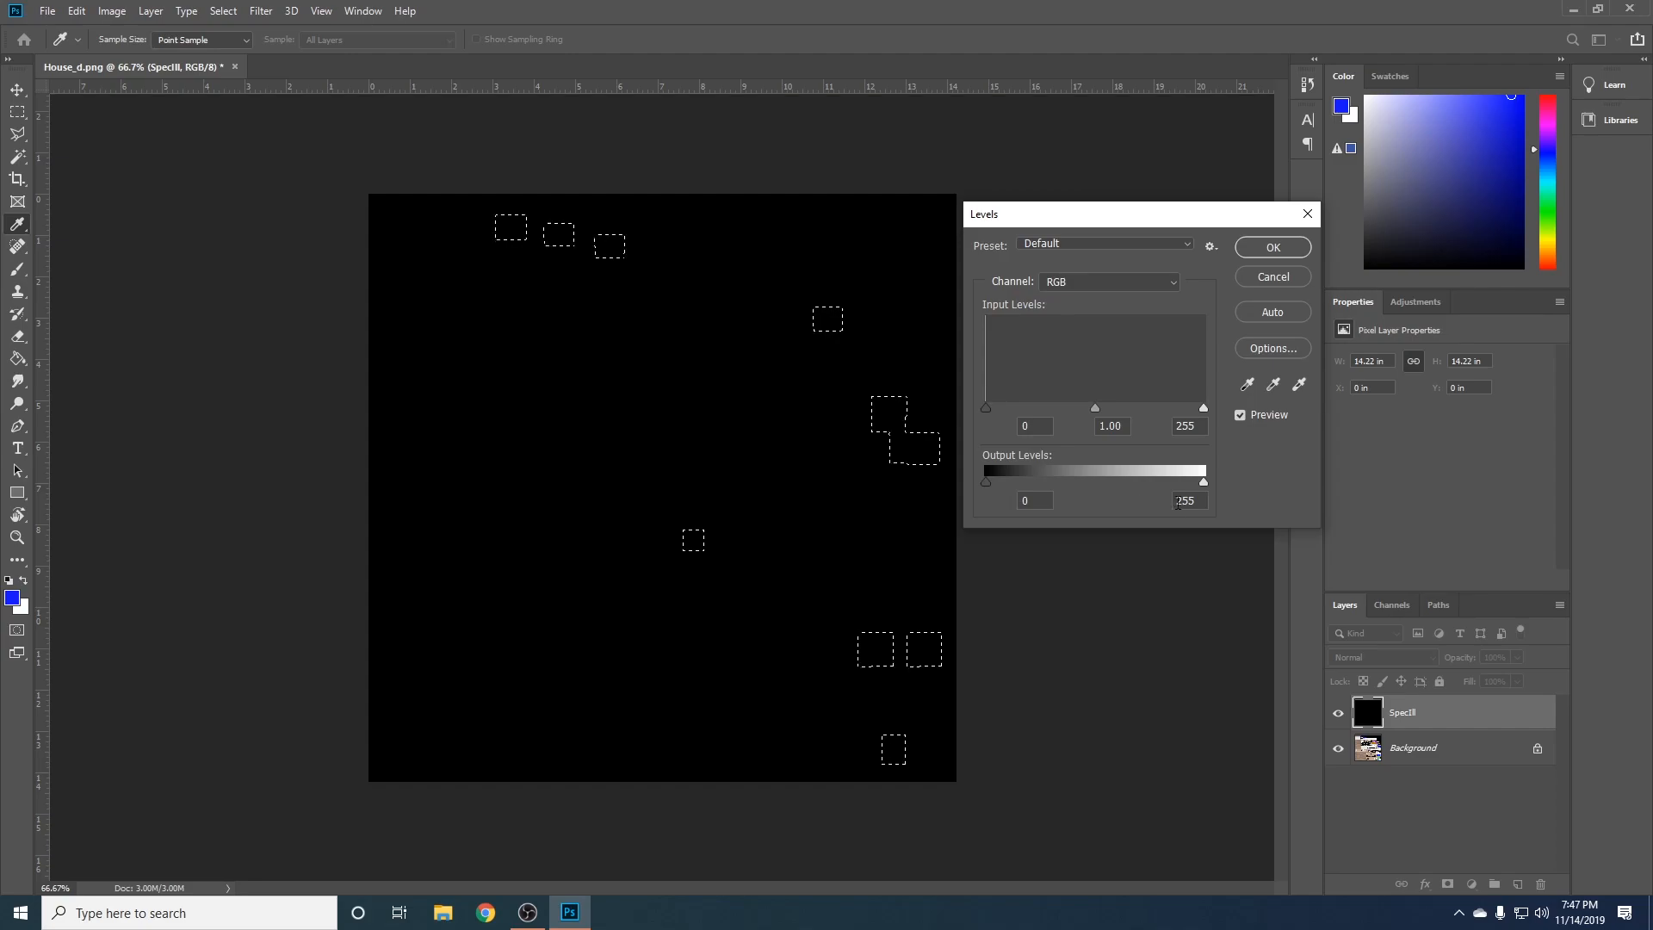
double_click(1034, 499)
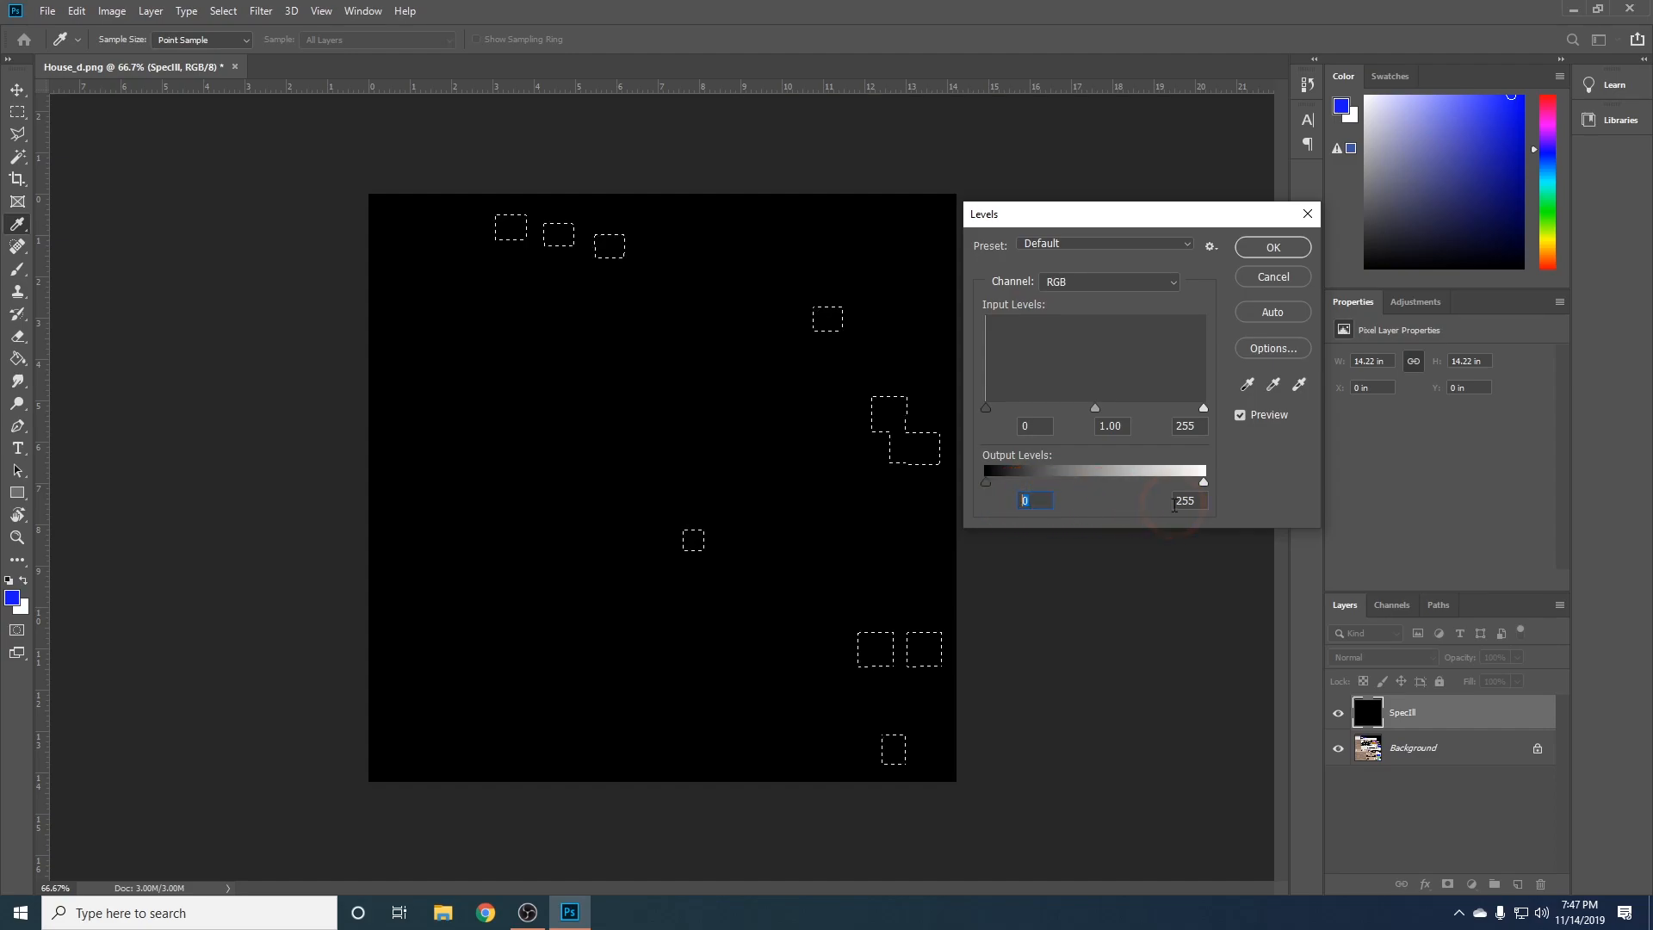
text(255)
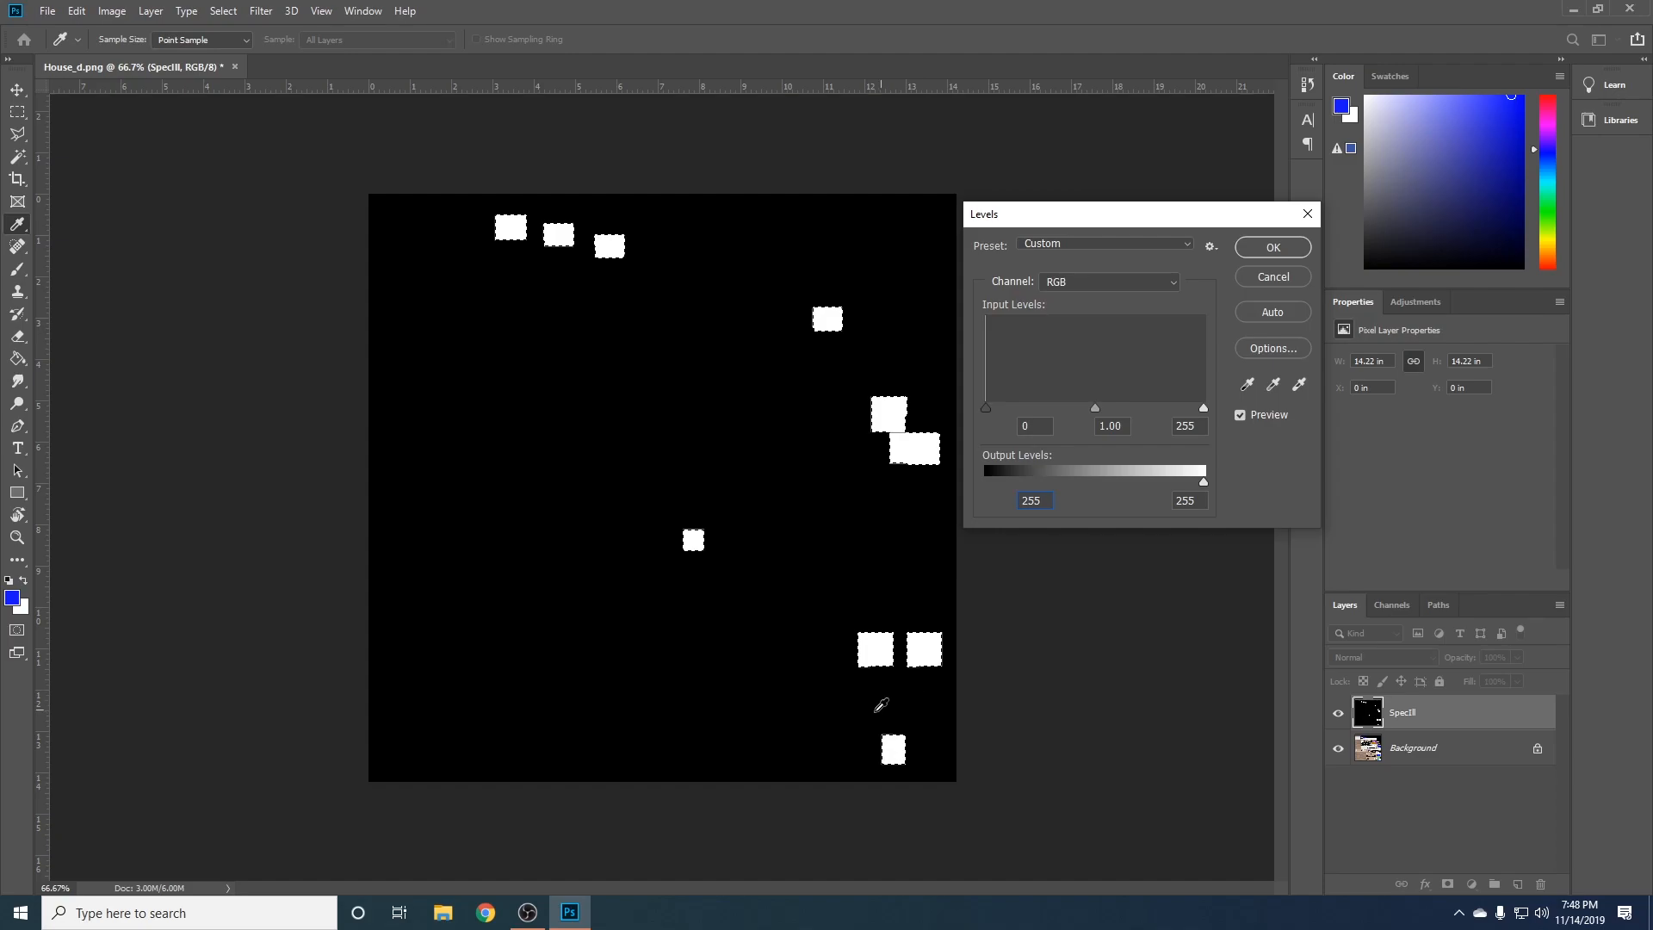
click(1252, 245)
key(g)
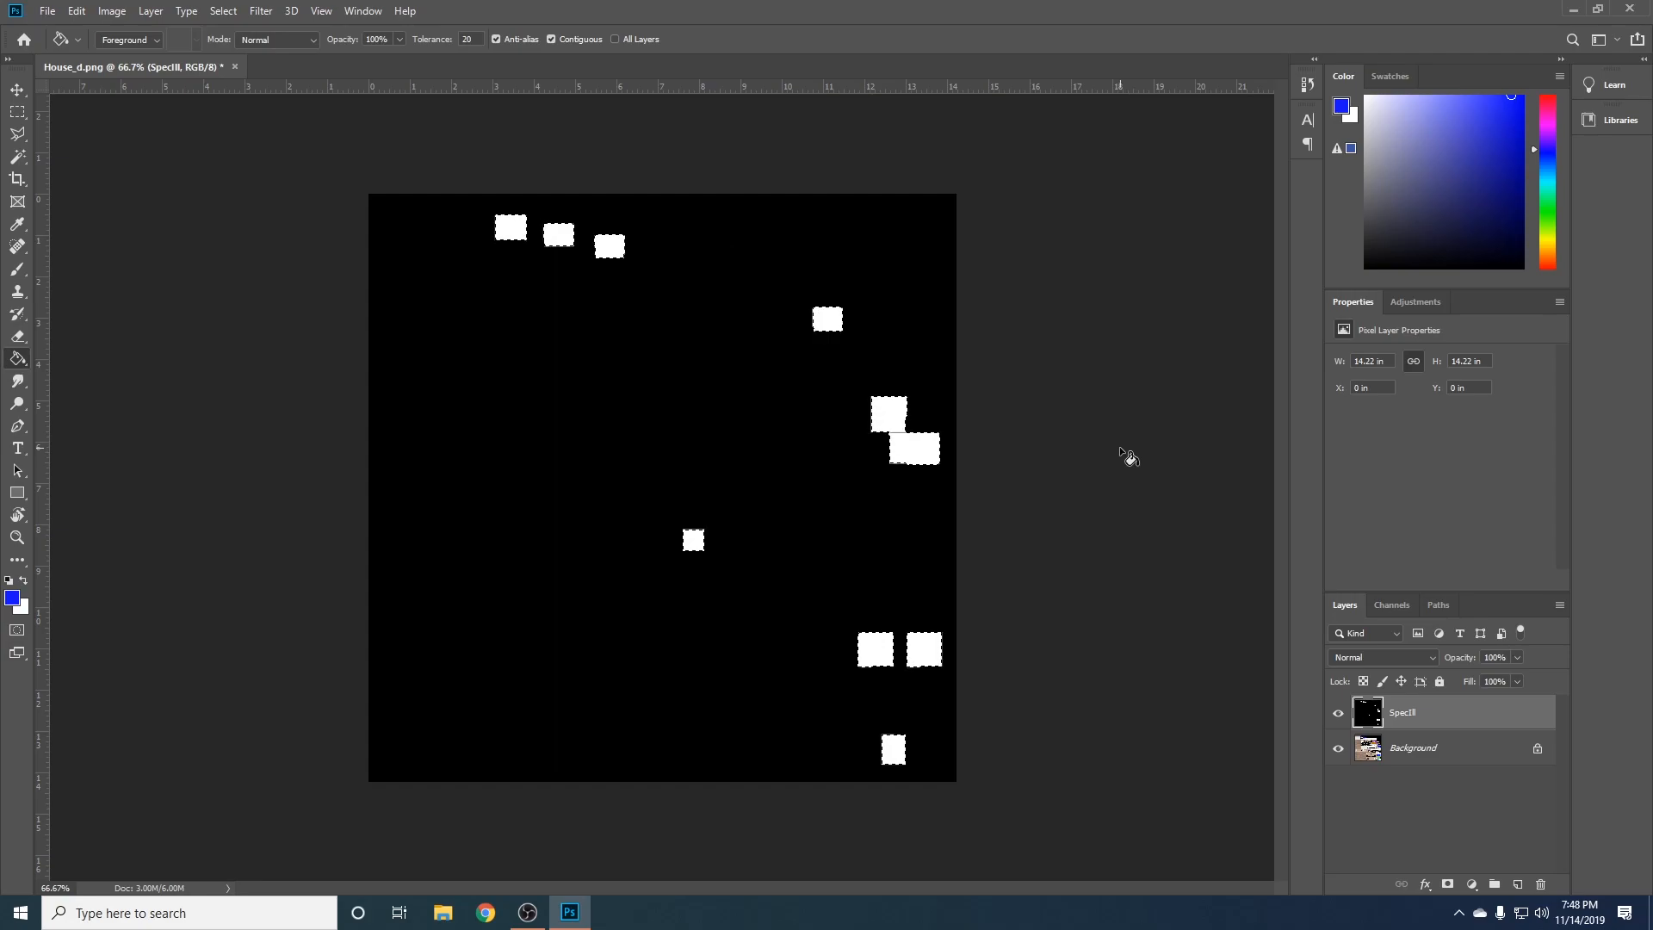
- Clear the selection and save the image in PNG format as House_s.png in the House folder, using the large file size option
key(ctrl+d)
click(47, 10)
click(95, 202)
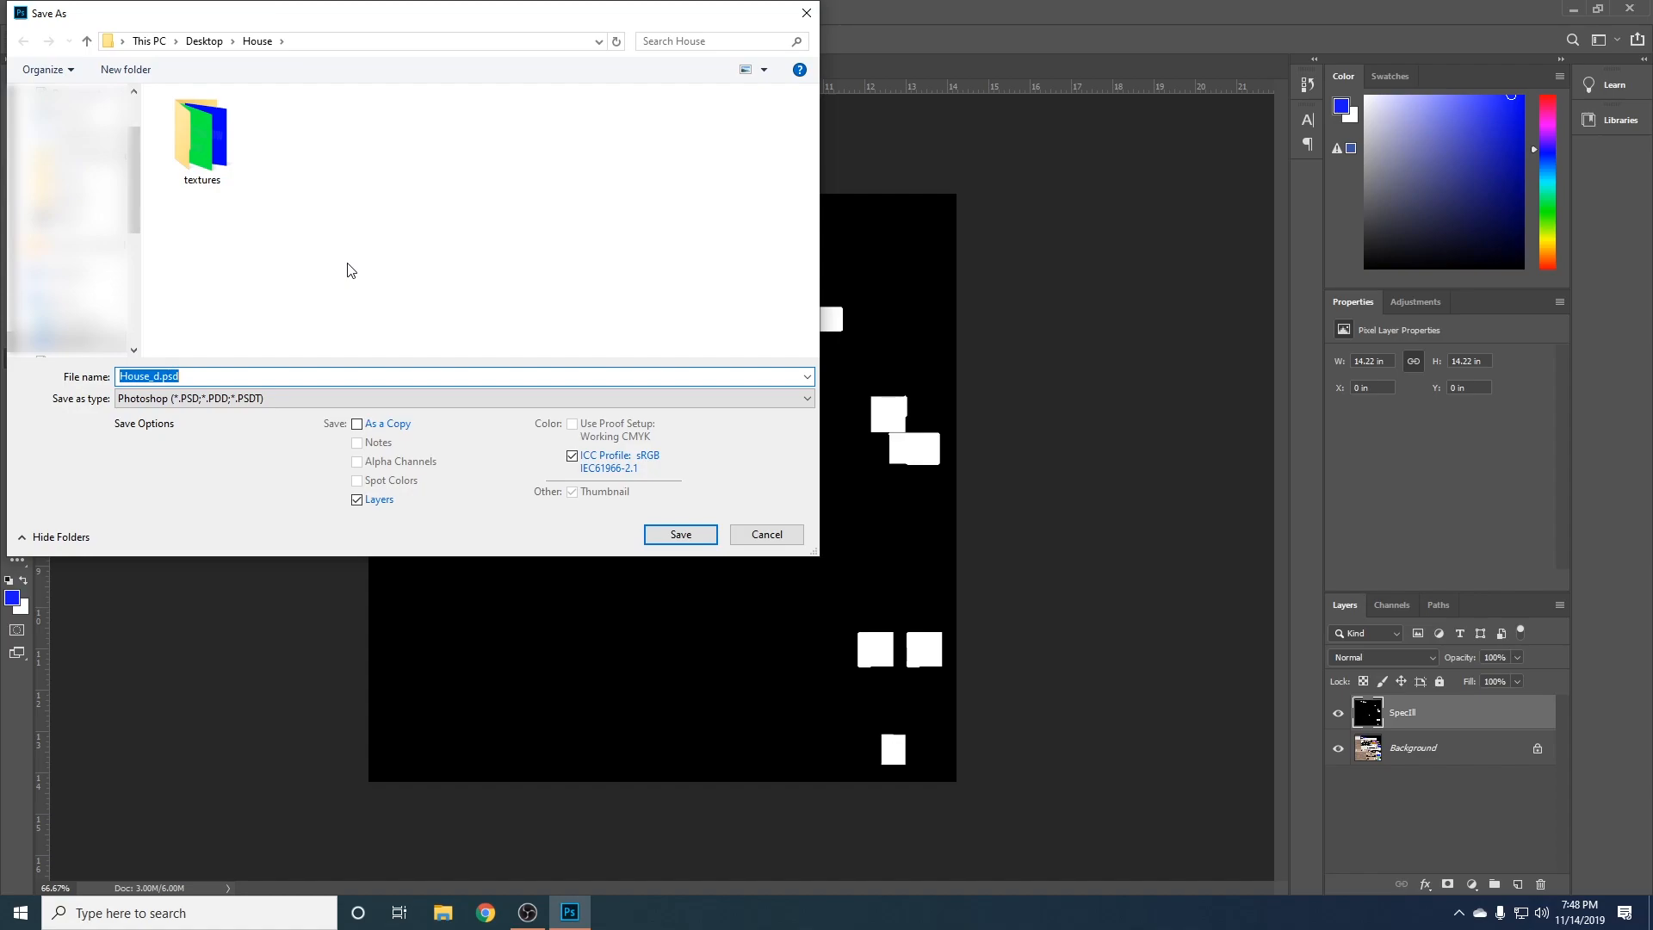
click(154, 402)
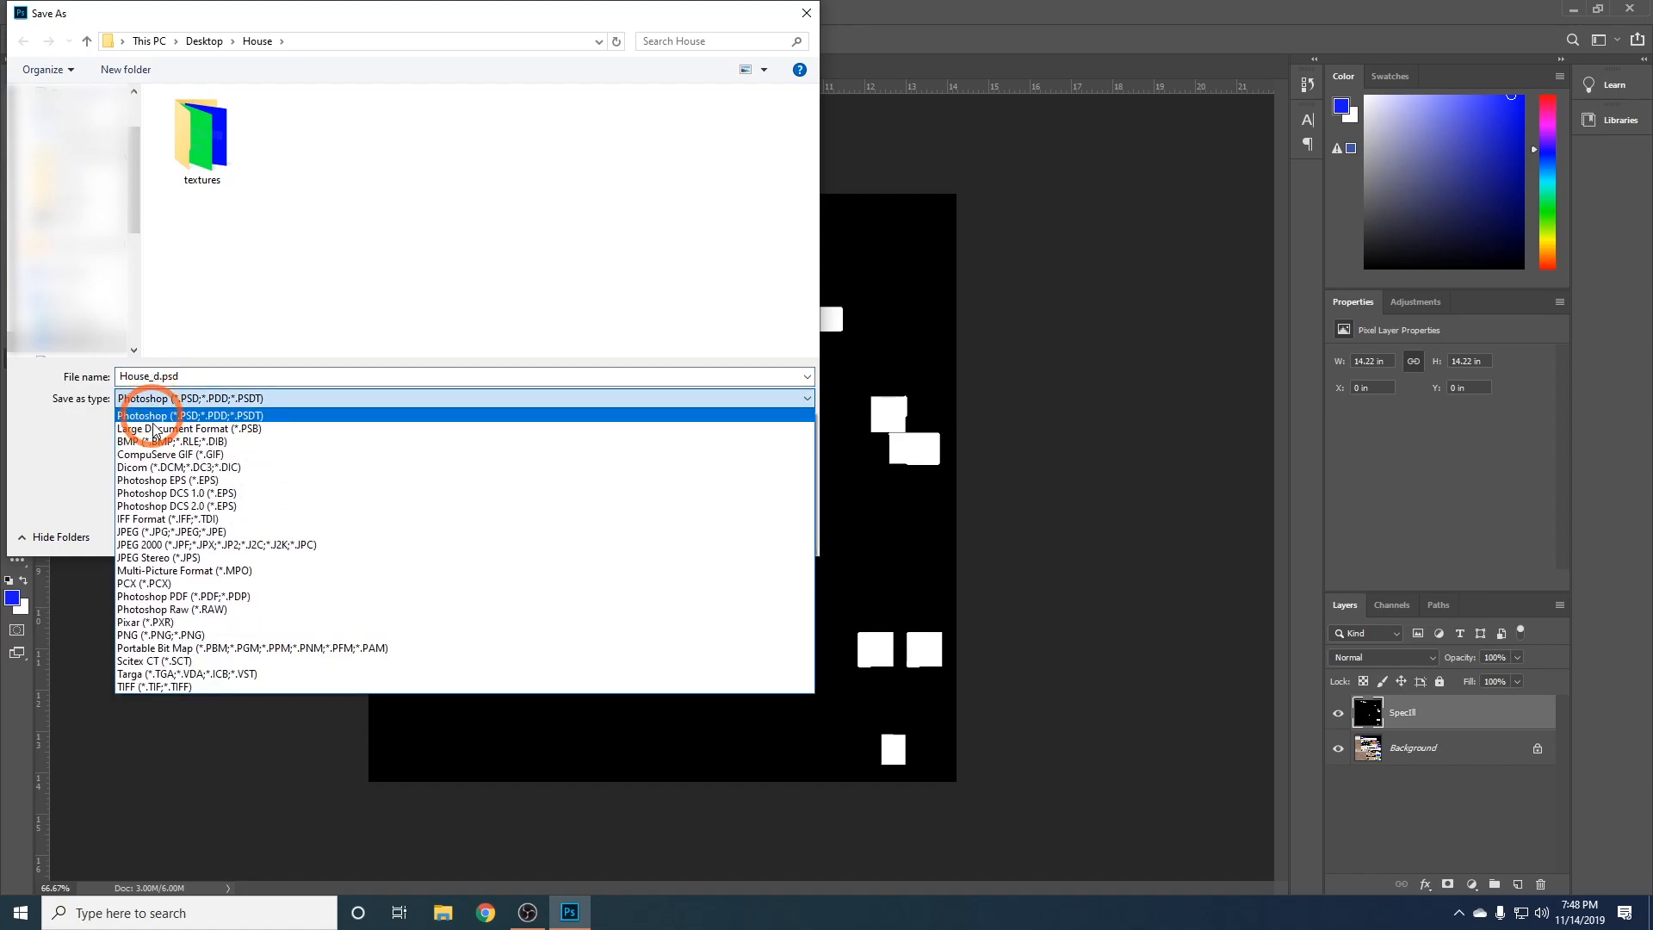
click(203, 634)
click(145, 377)
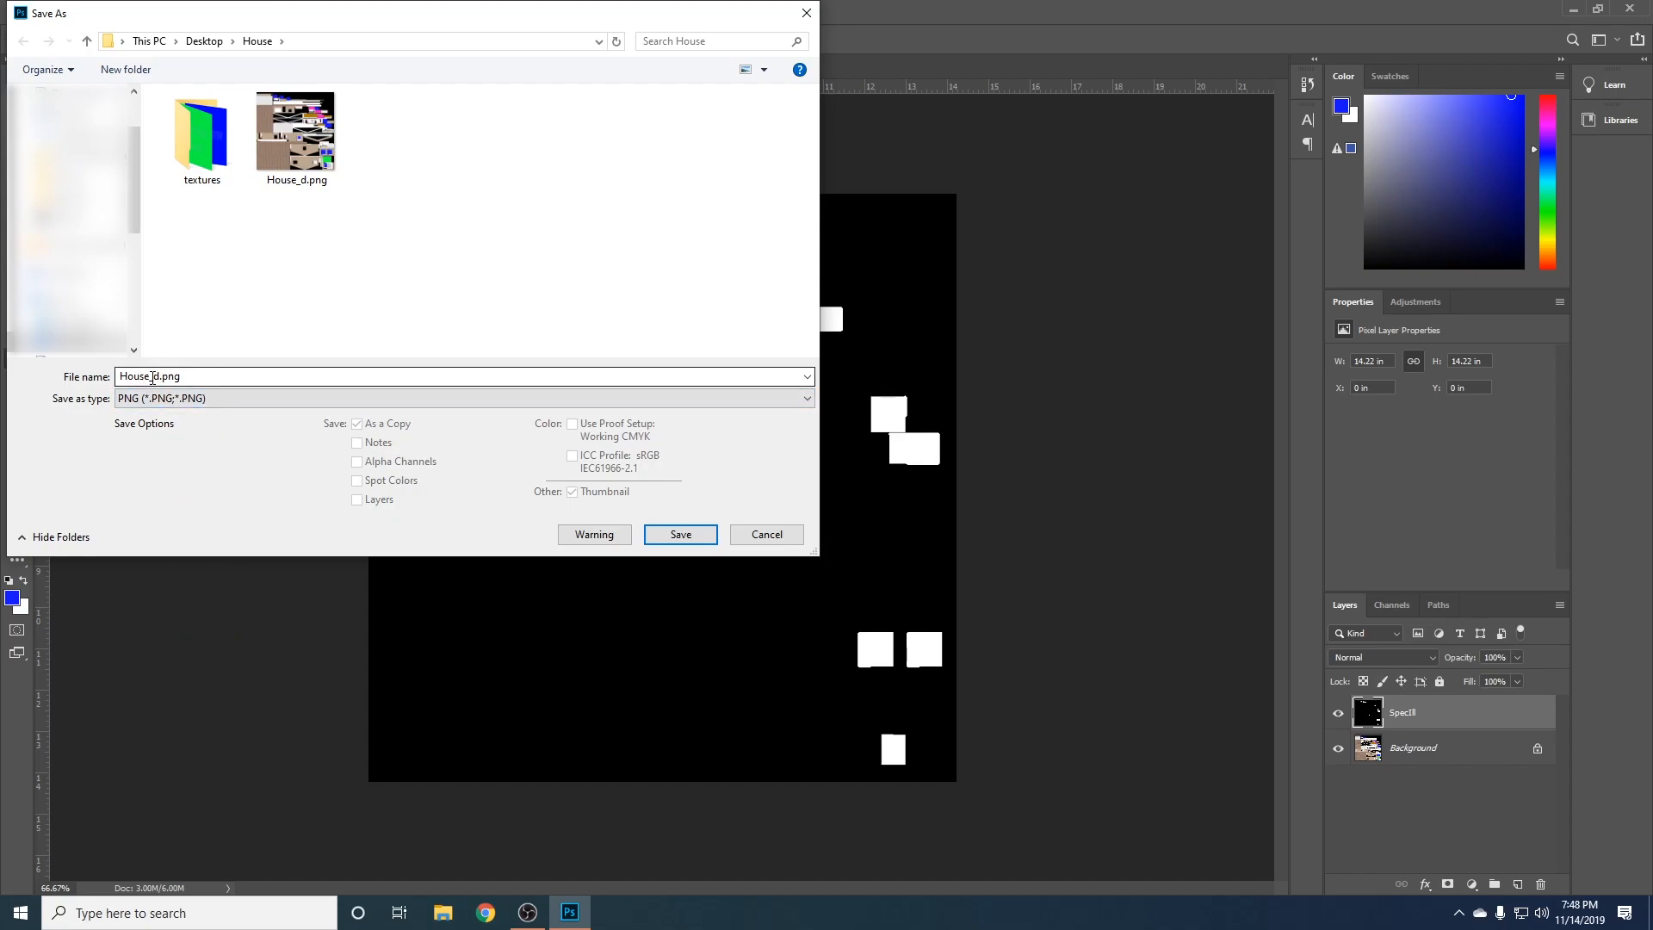
double_click(158, 378)
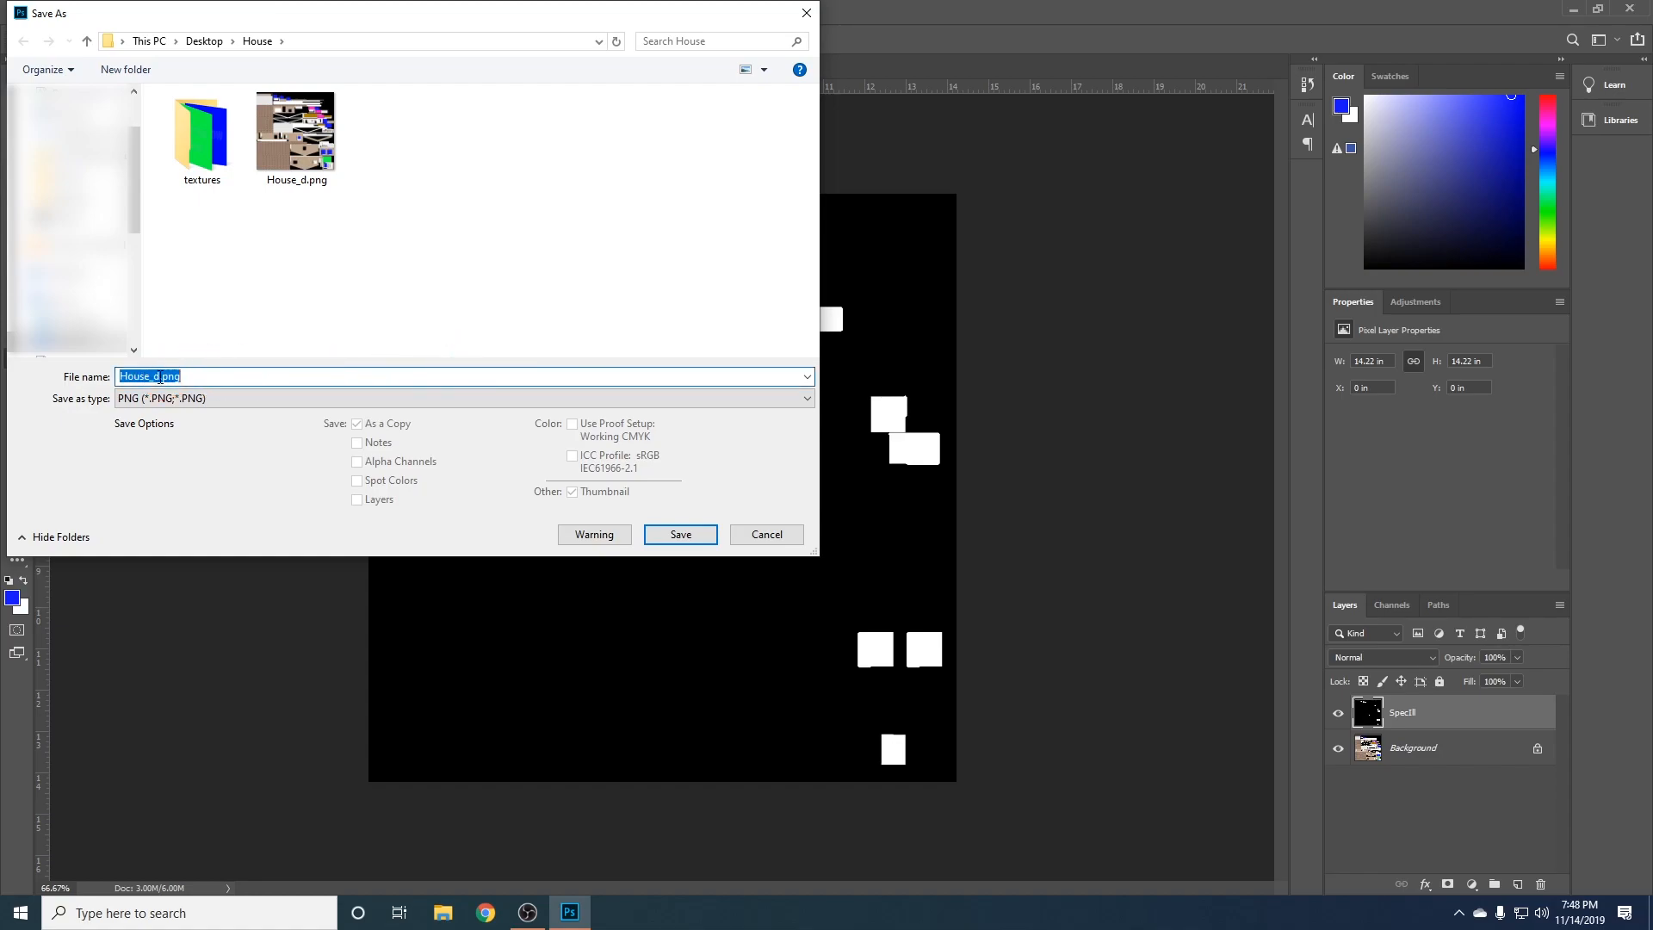
click(158, 378)
key(BackSpace)
text(s)
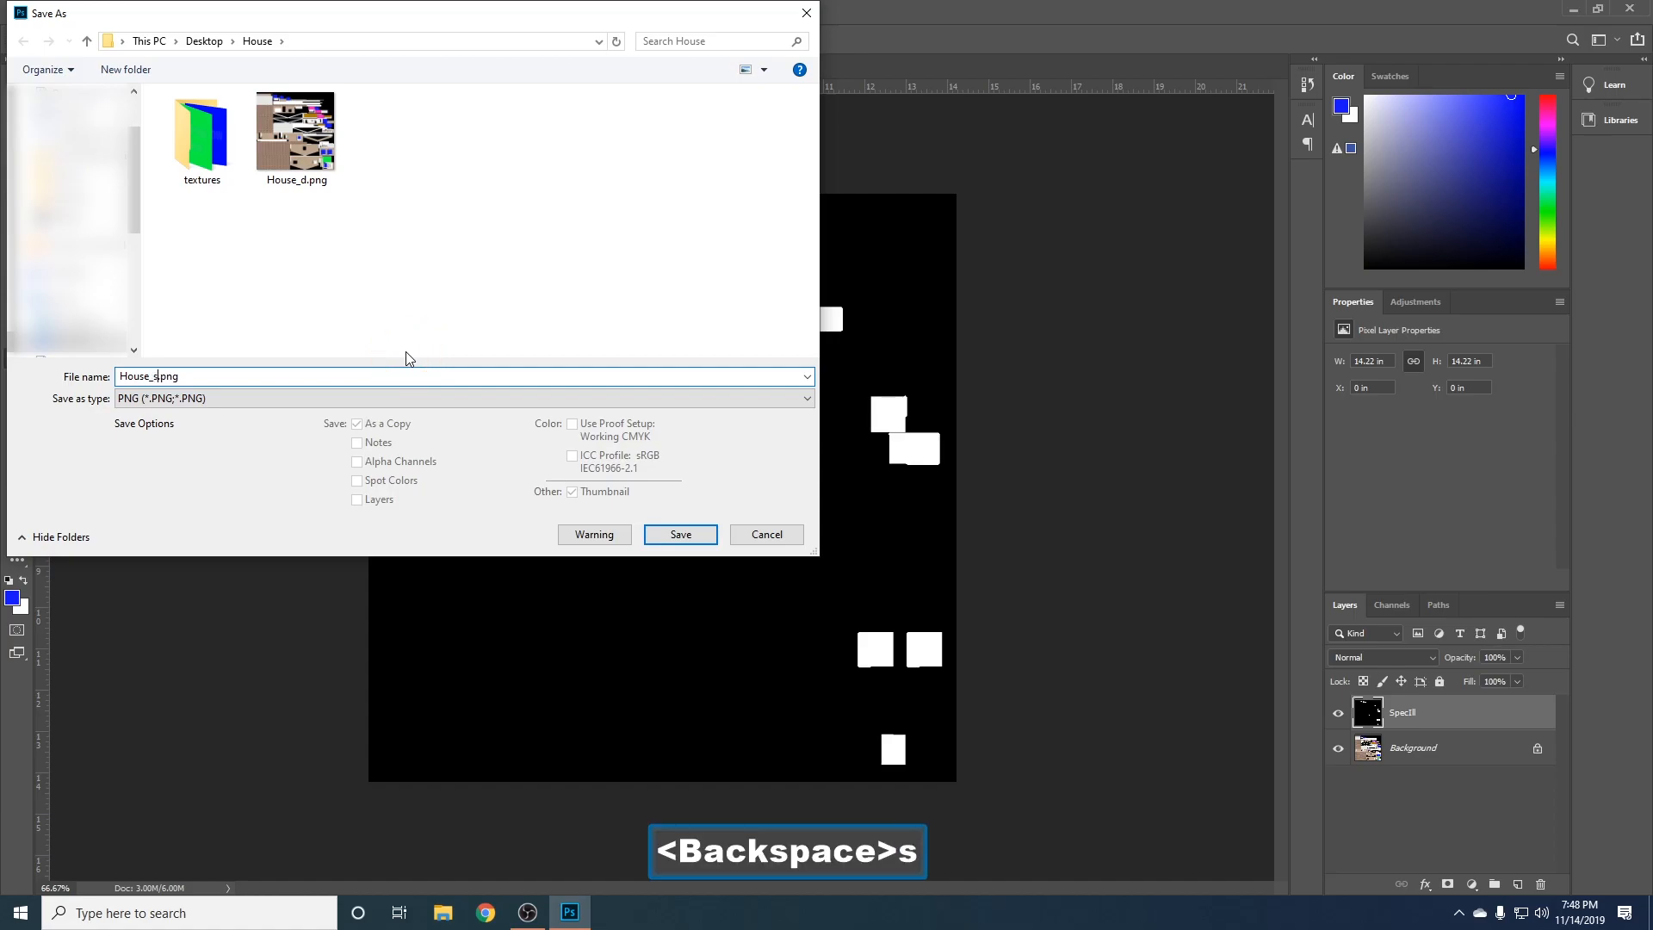
click(665, 539)
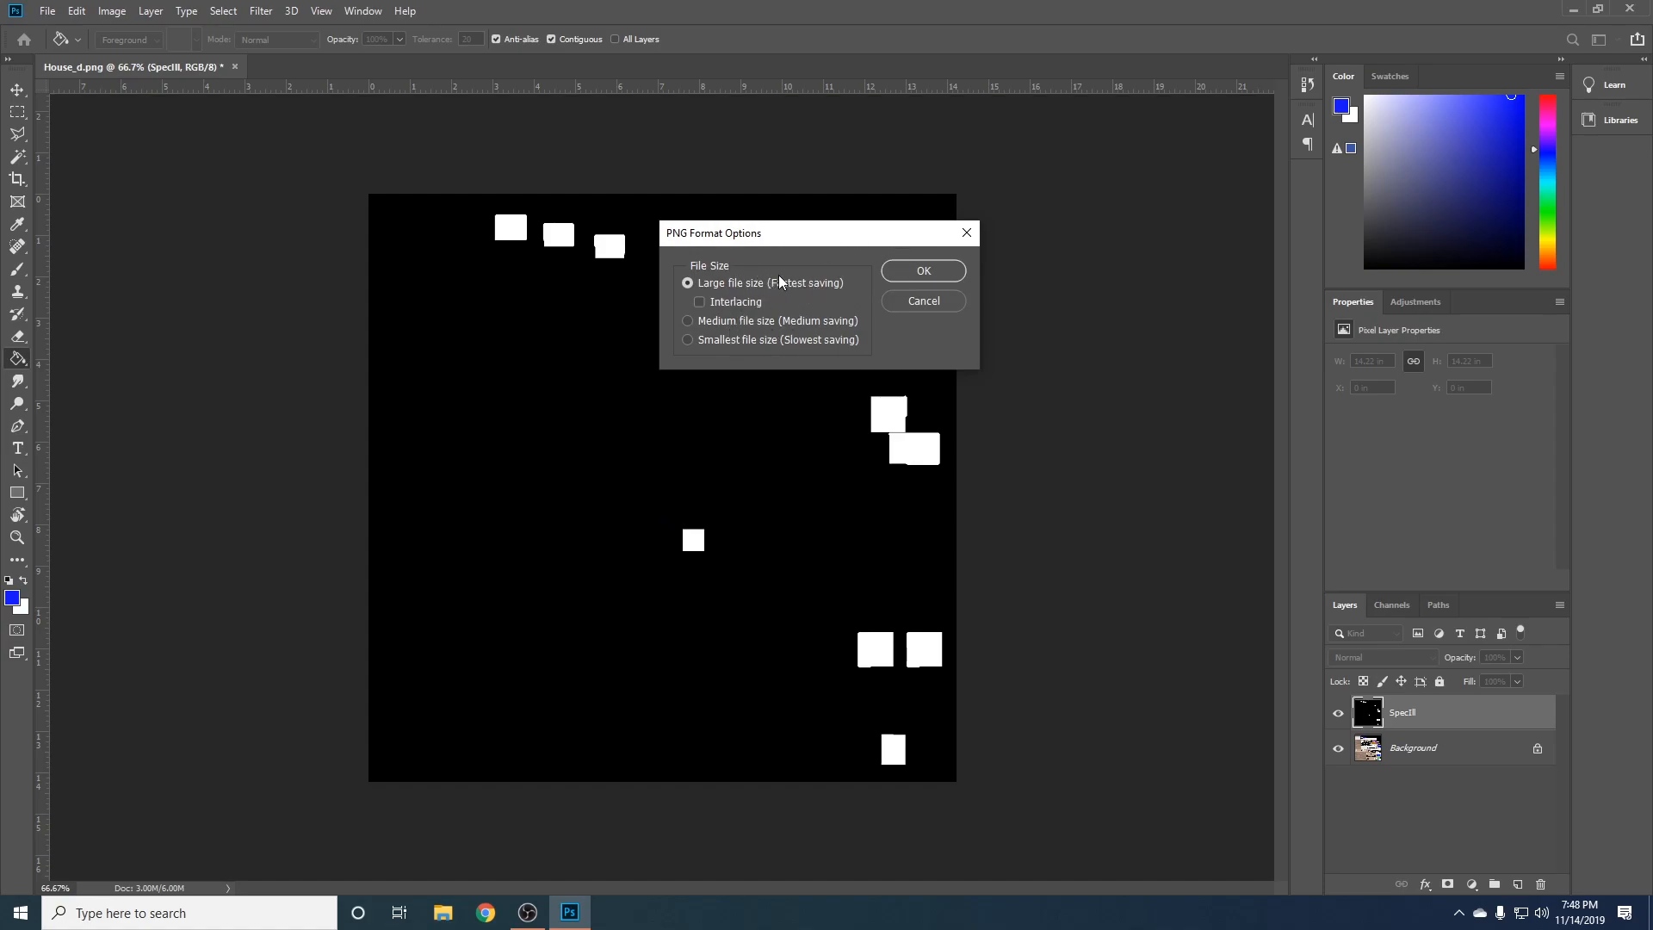
click(919, 274)
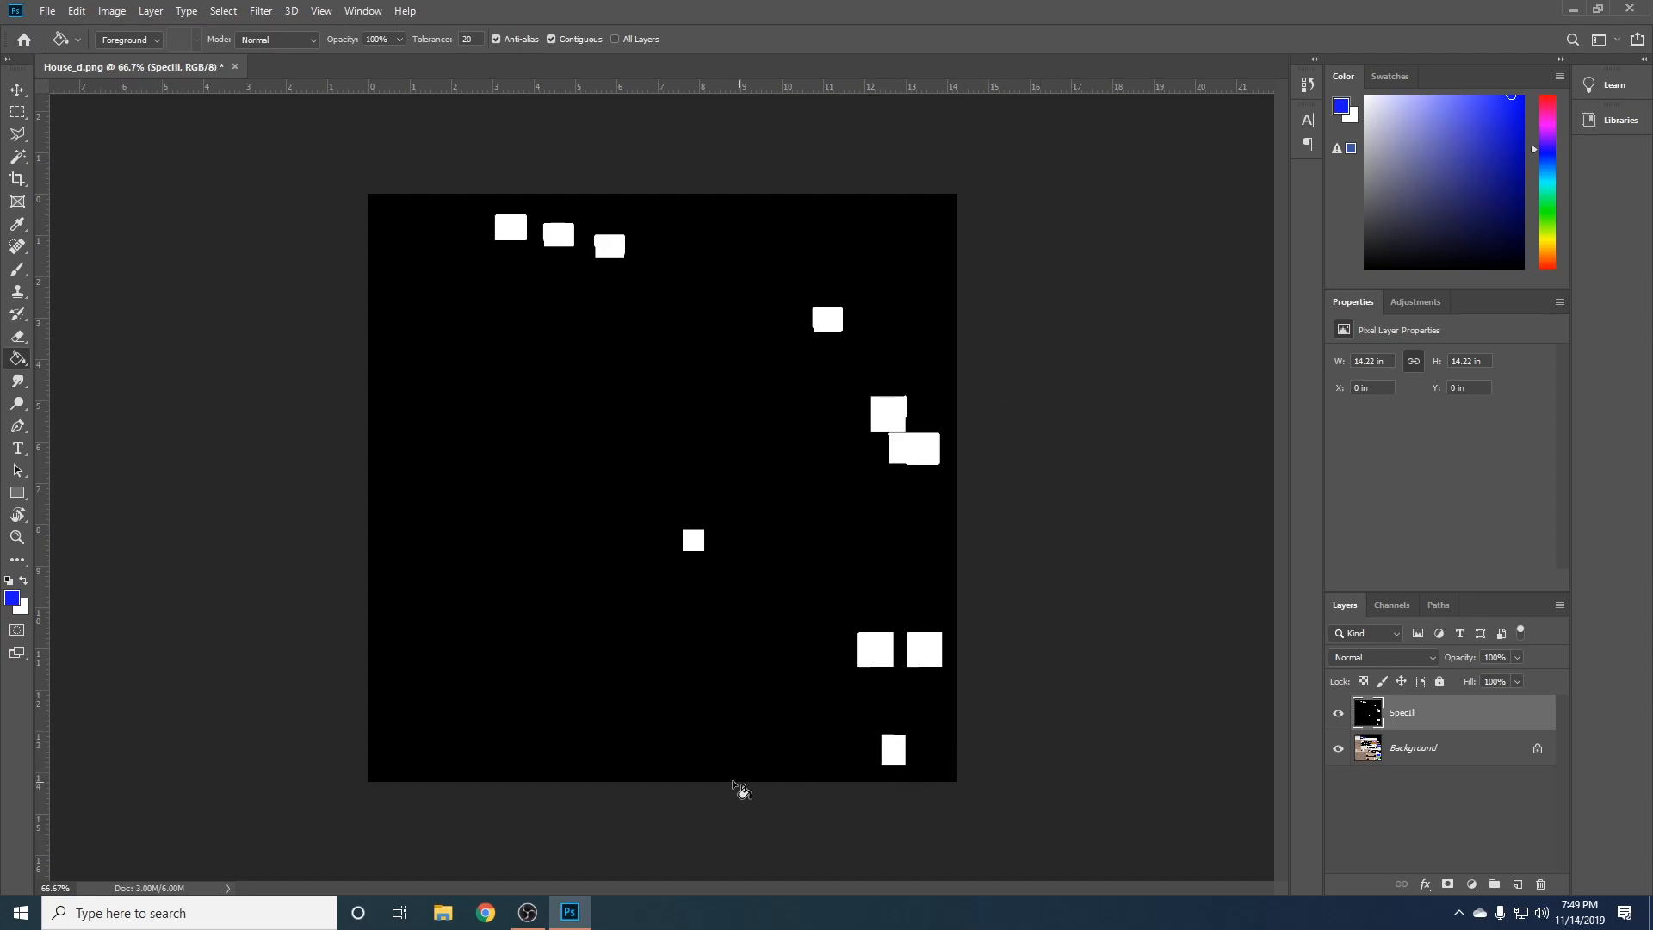
- Save another PNG copy of the image as House_i.png in the House folder, using the large file size option
click(48, 12)
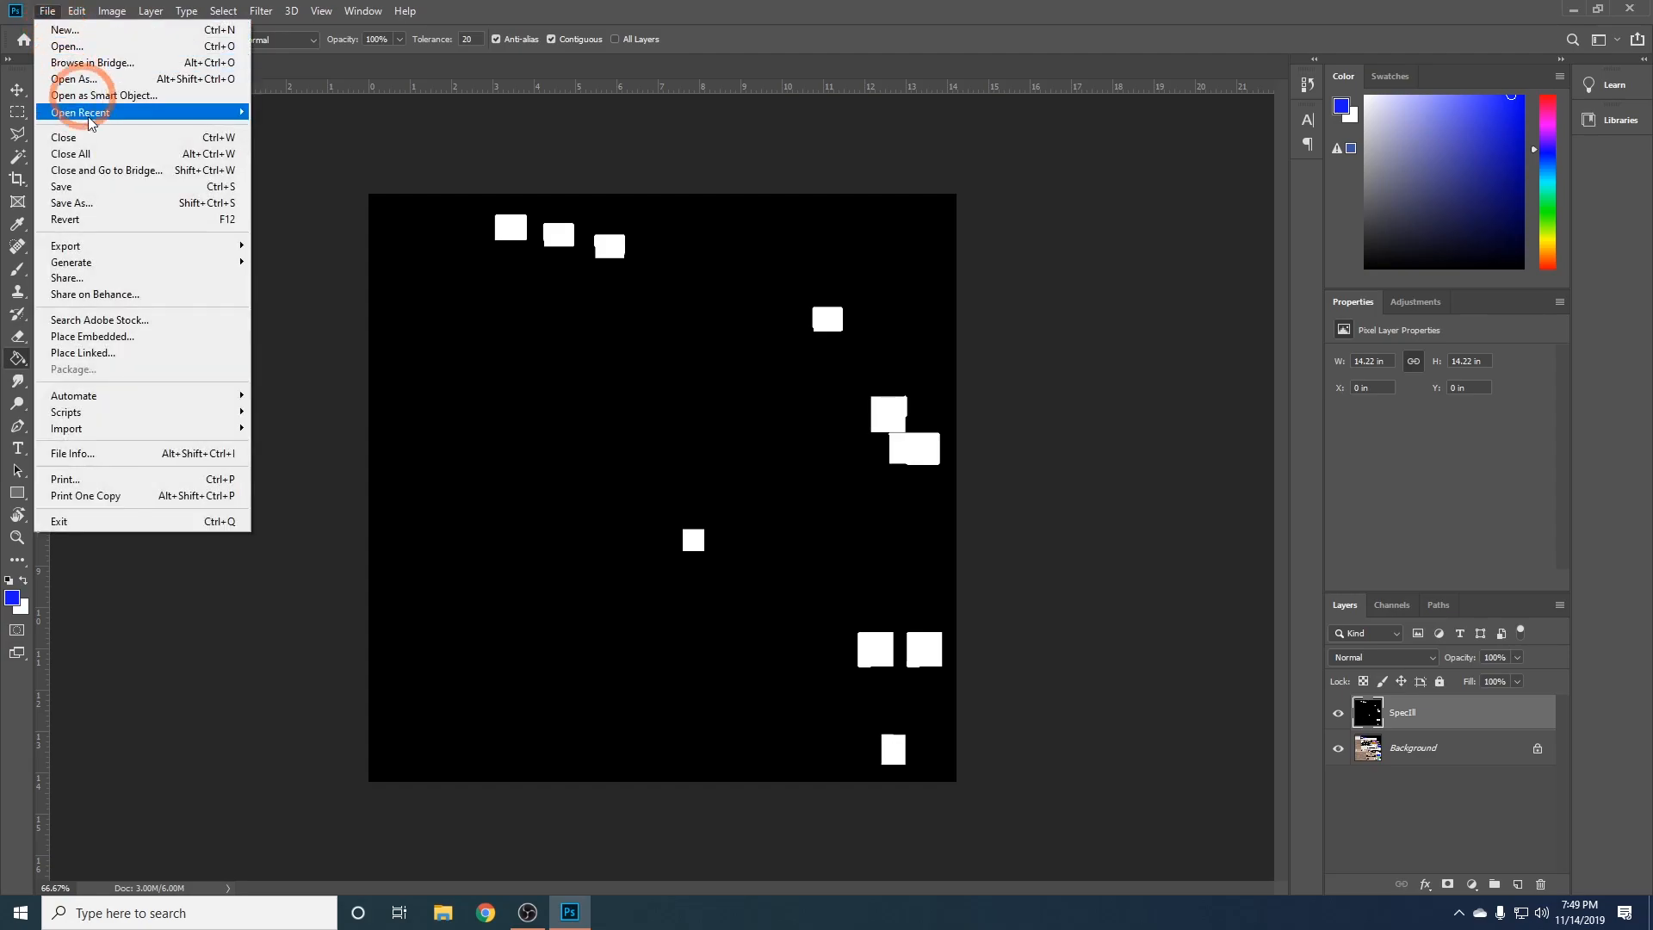
click(108, 205)
click(176, 398)
click(177, 635)
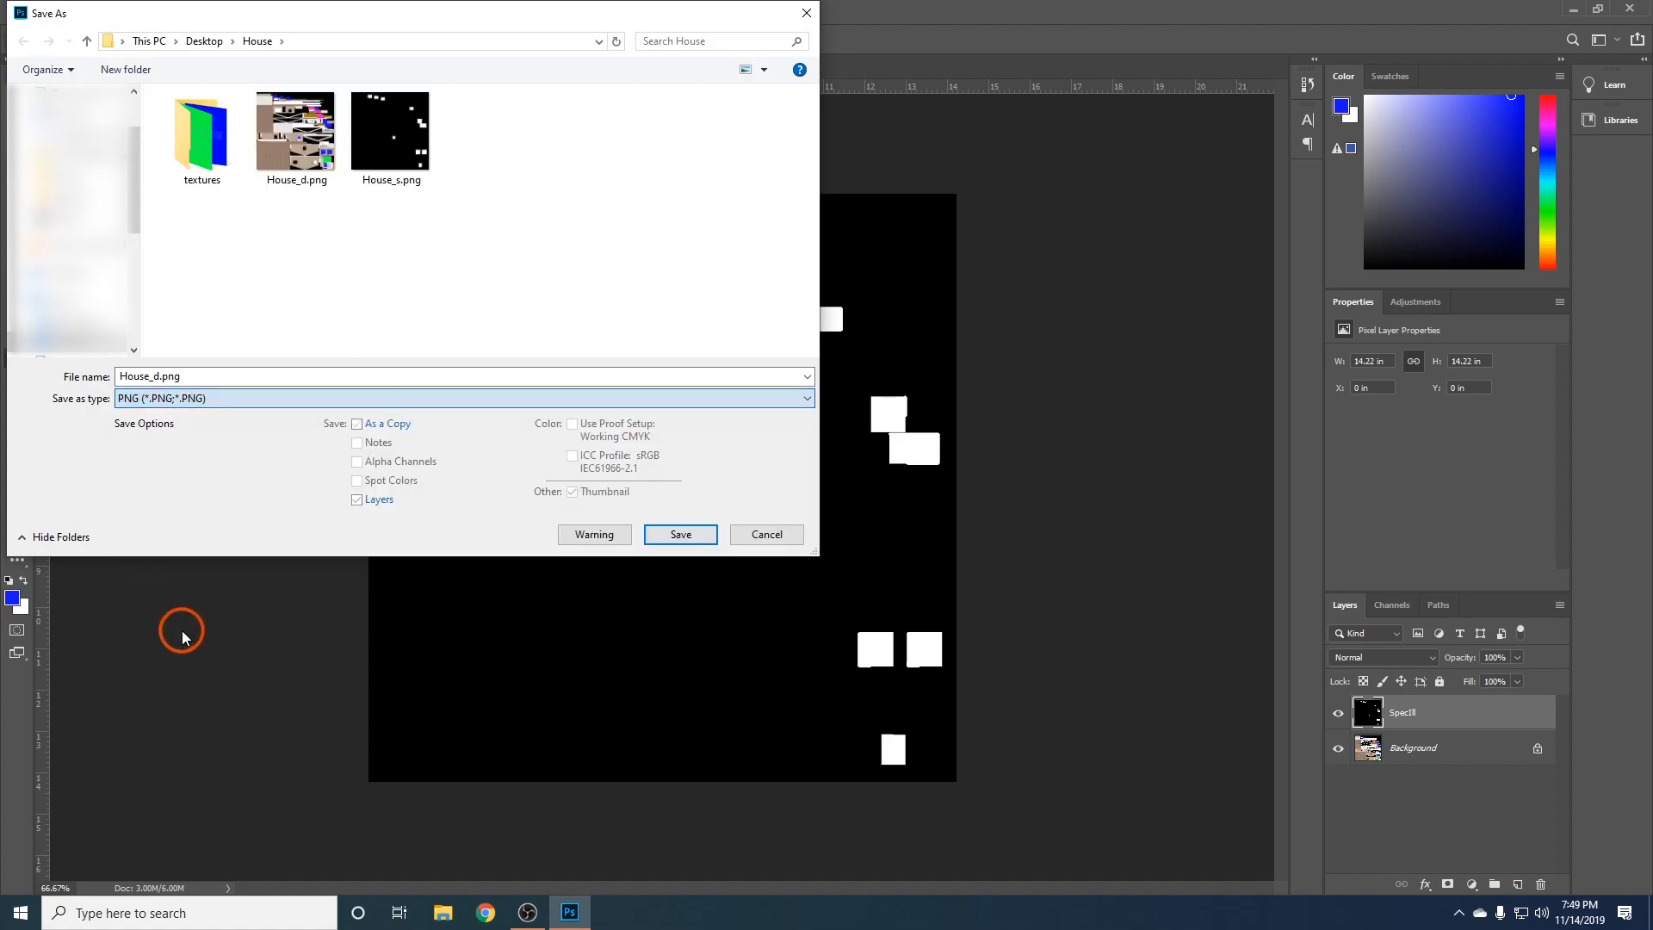
click(157, 379)
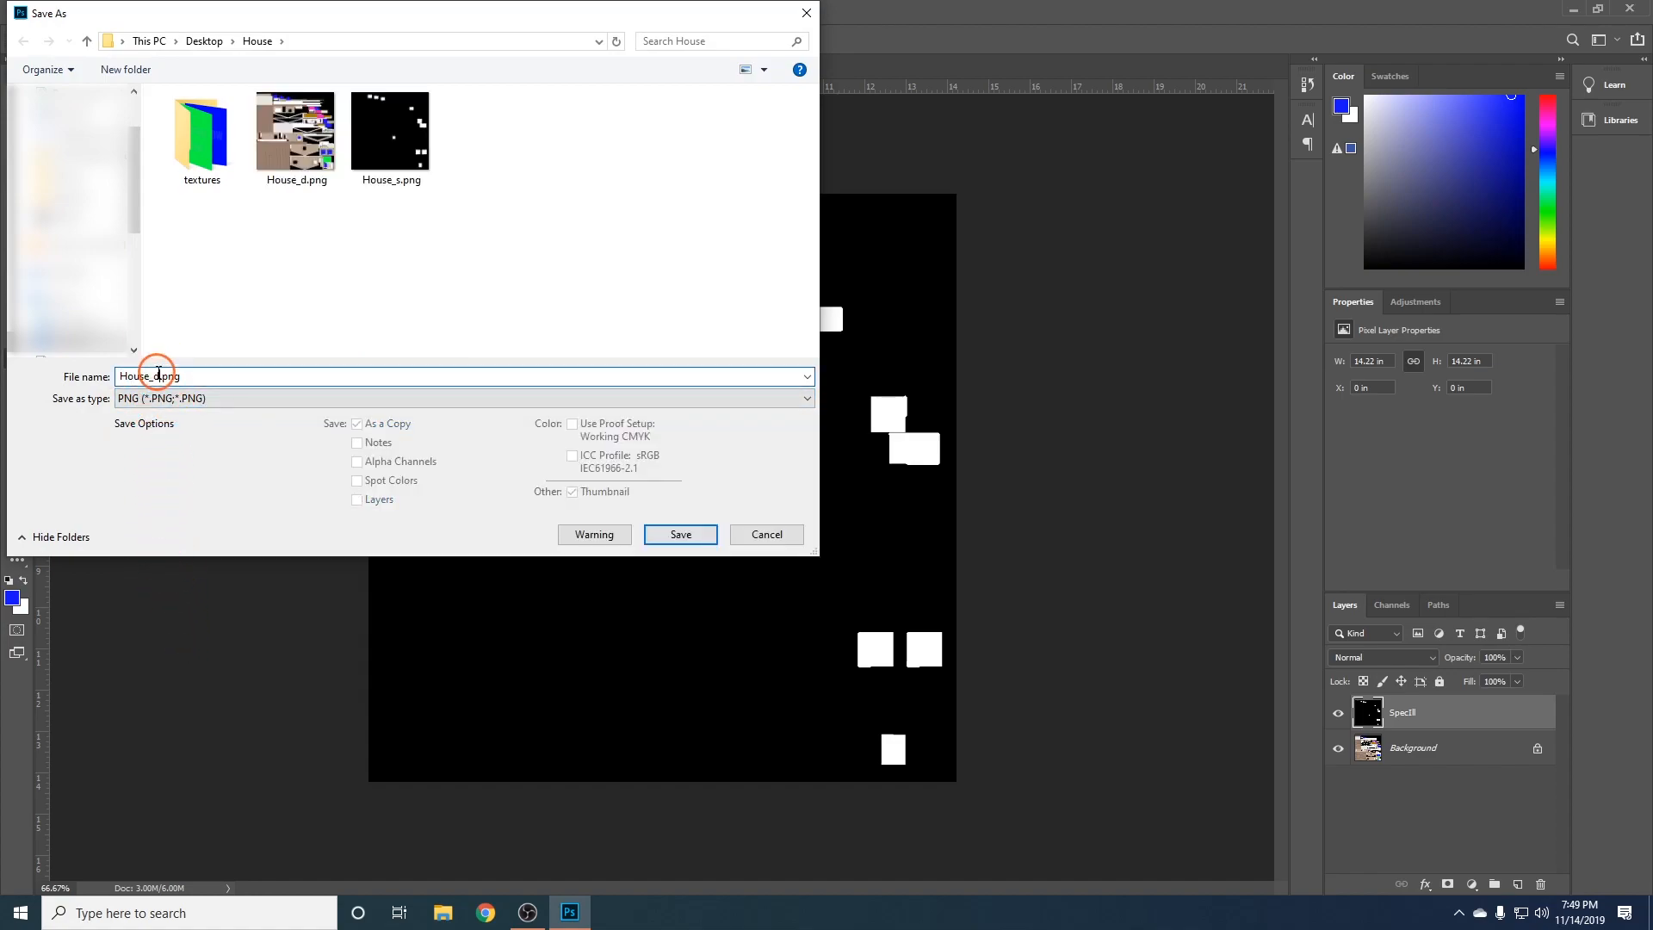
key(BackSpace)
text(i)
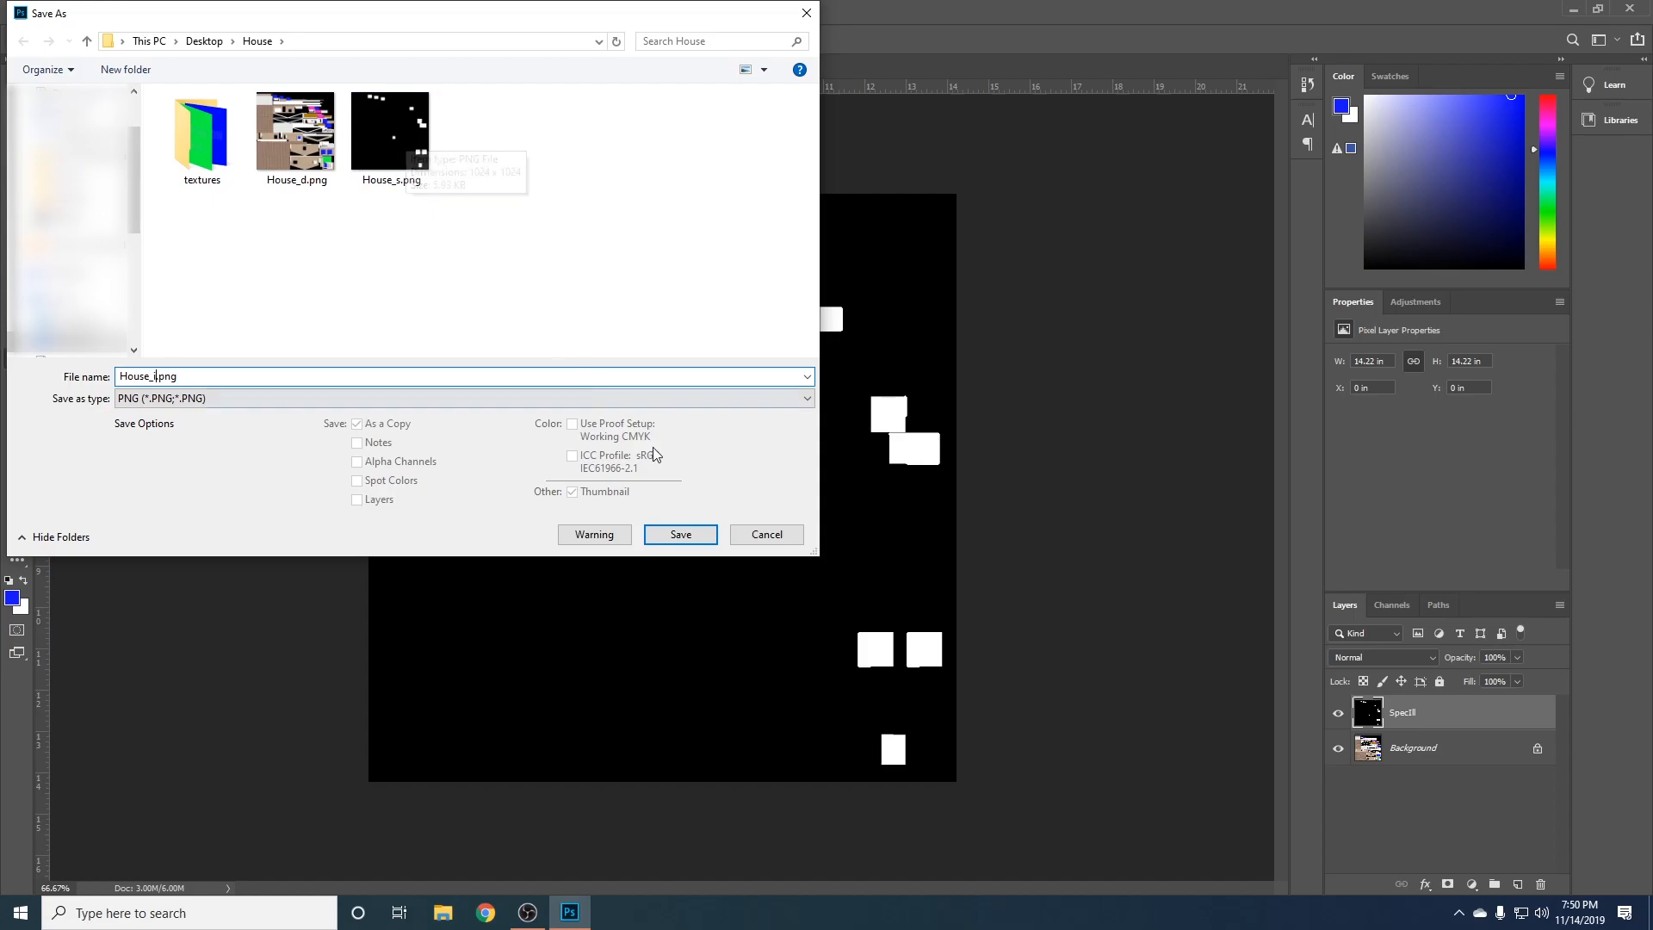
click(679, 535)
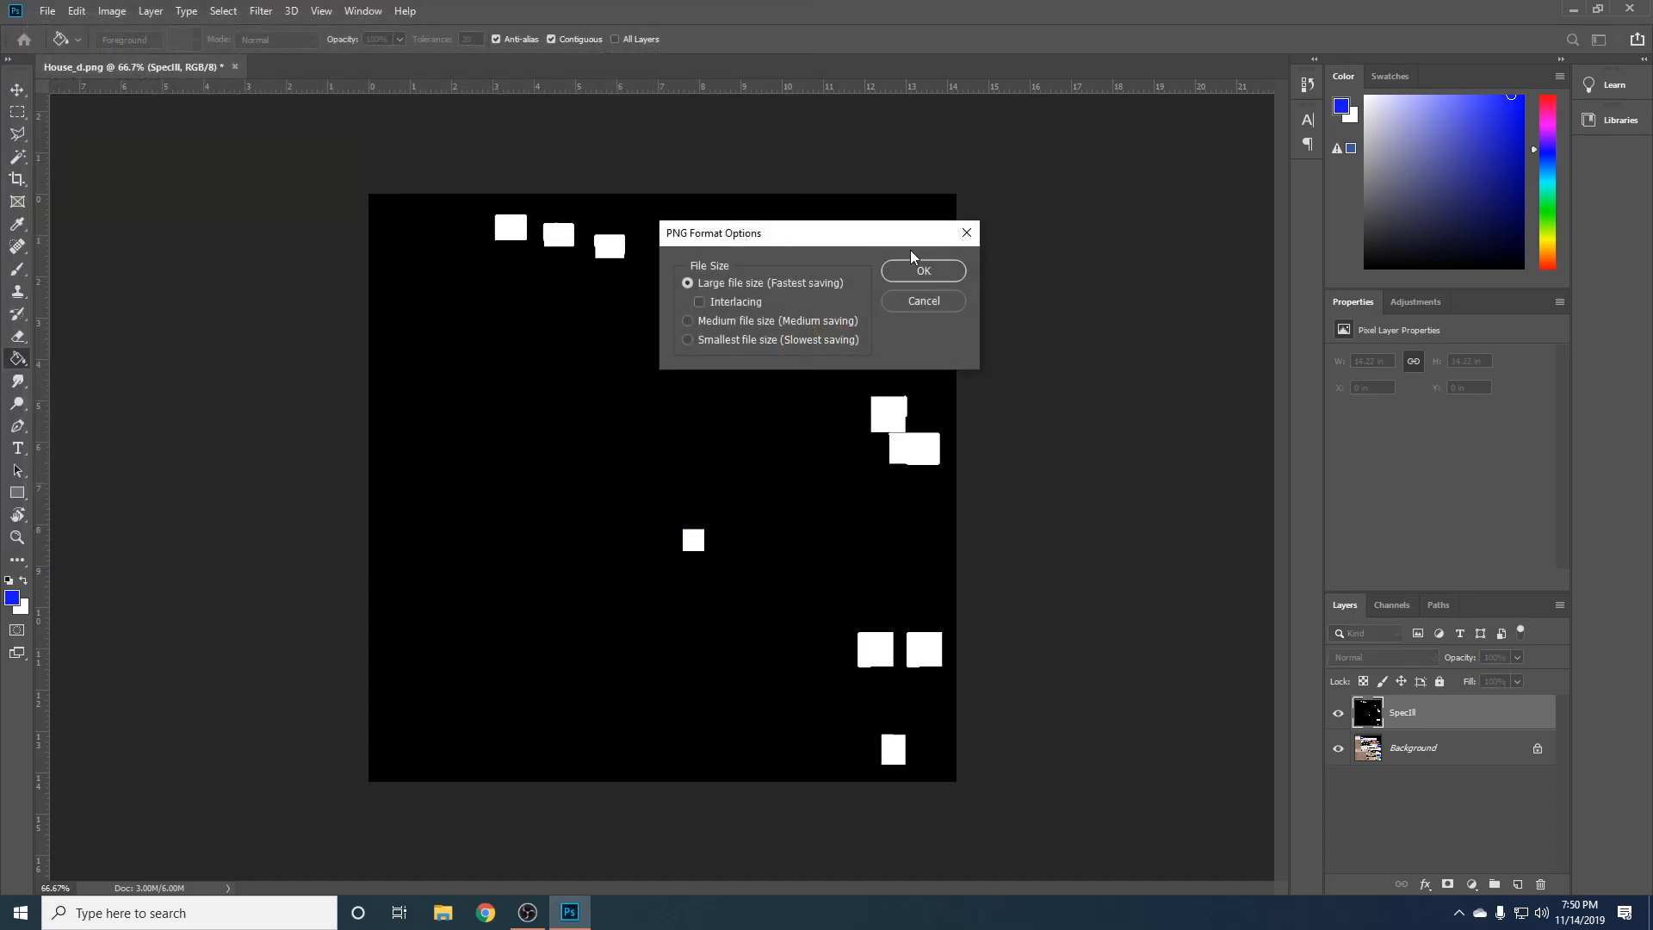
click(916, 272)
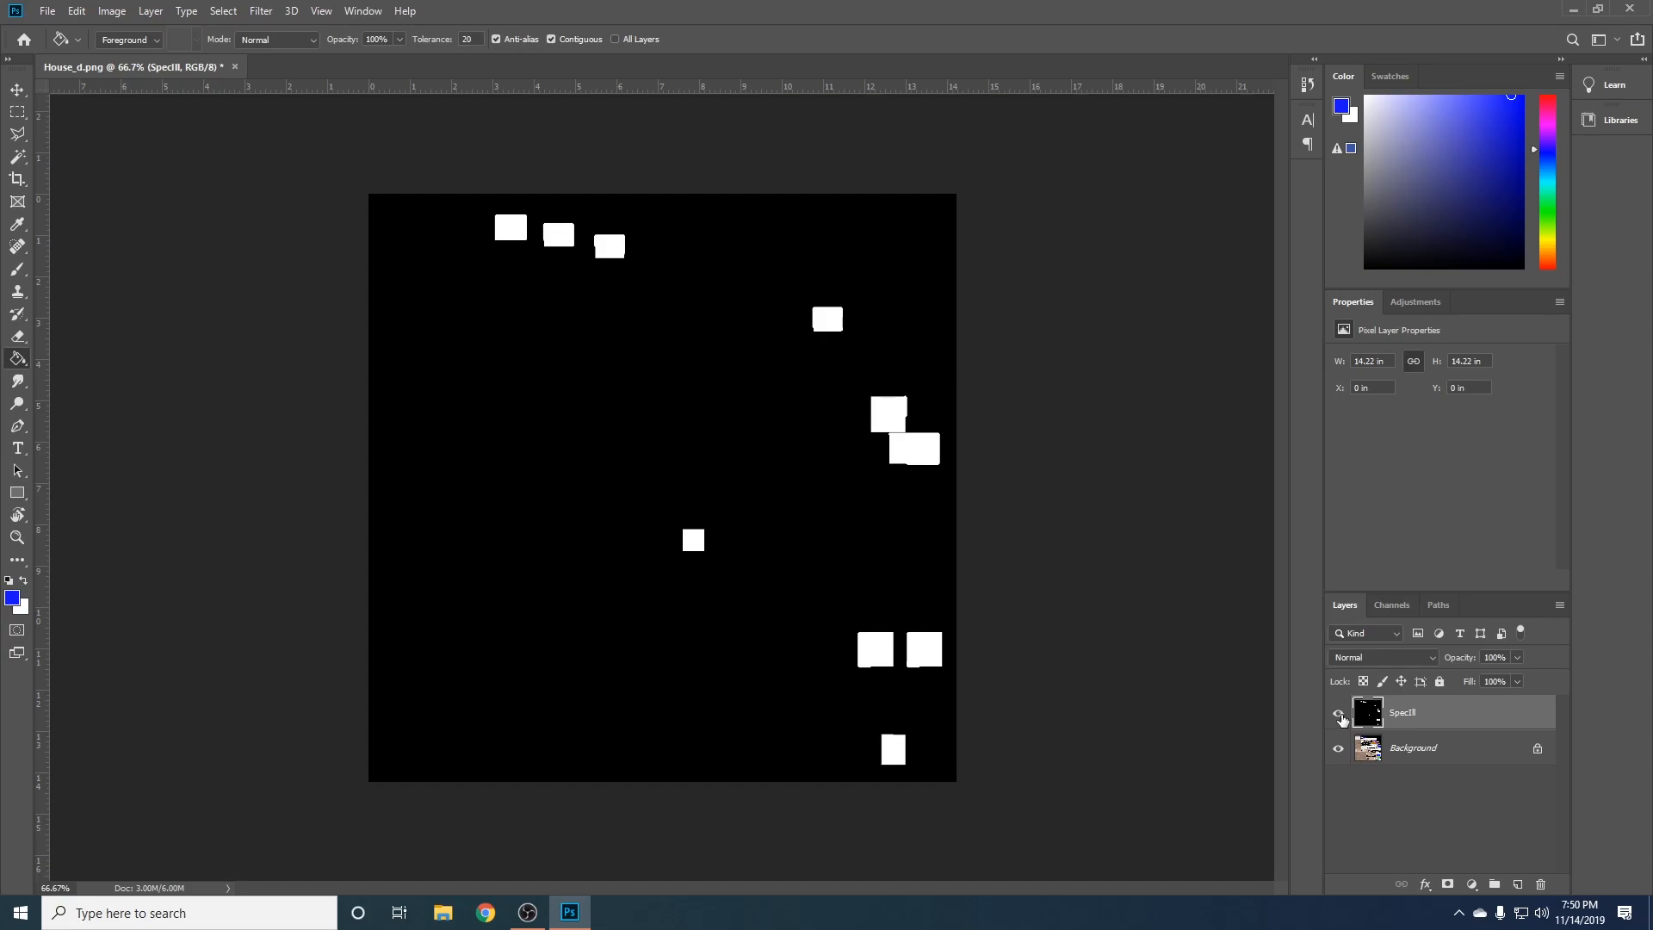
- Hide the SpecIll layer and select the pink door areas on the Background layer with Color Range
click(1338, 715)
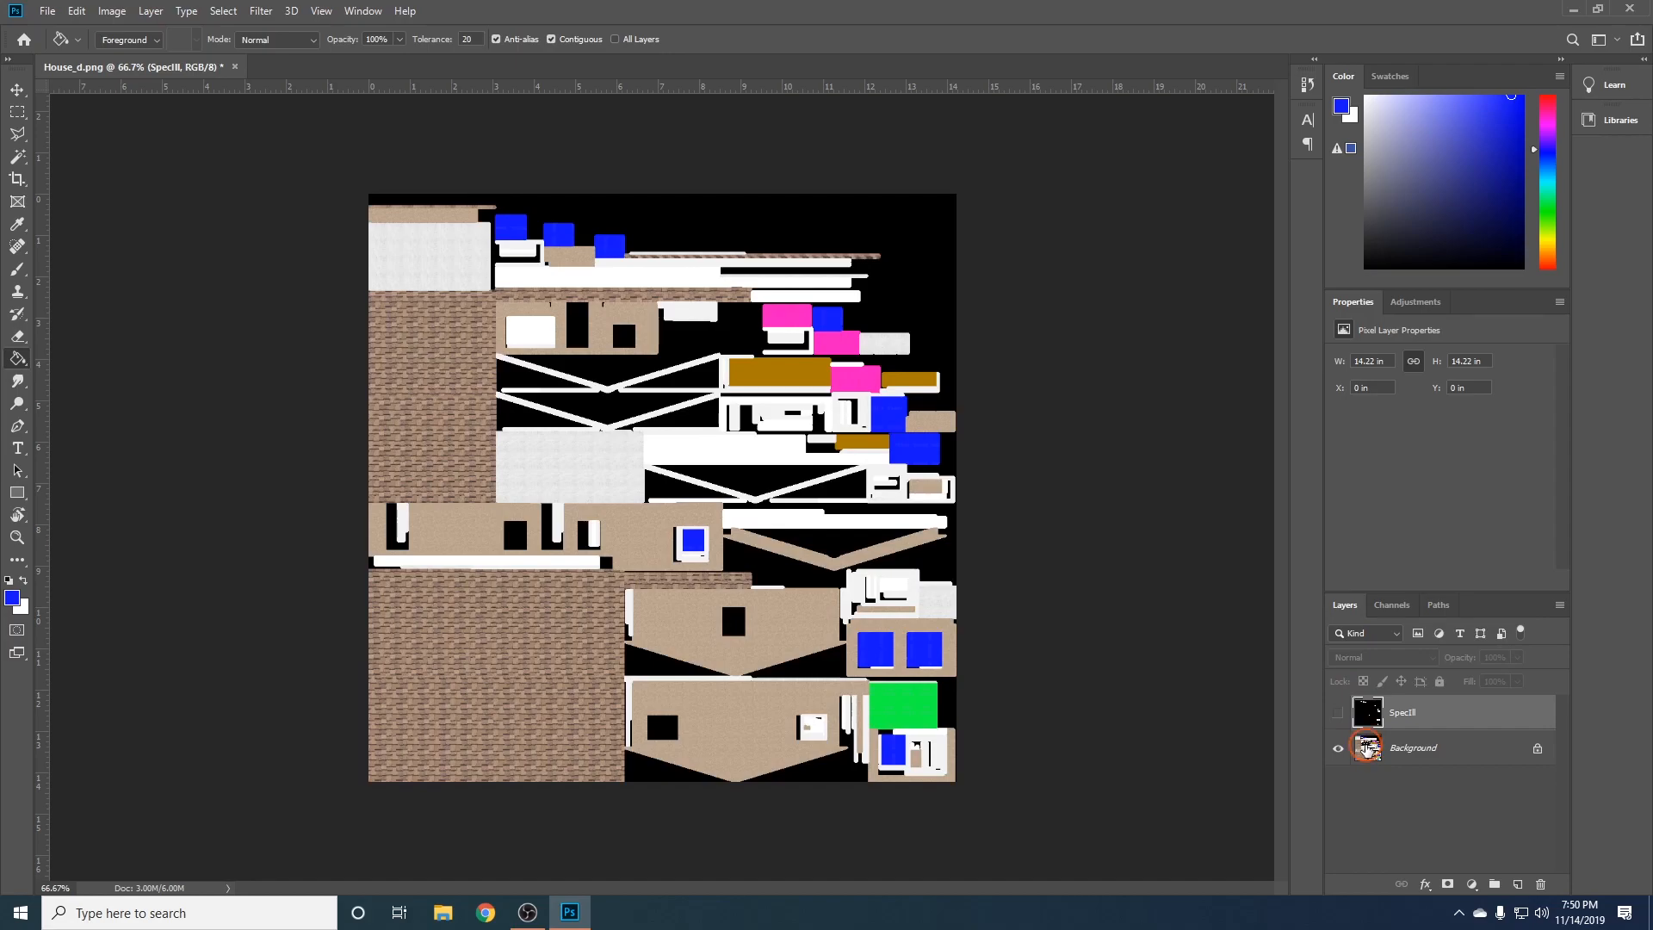
click(1367, 747)
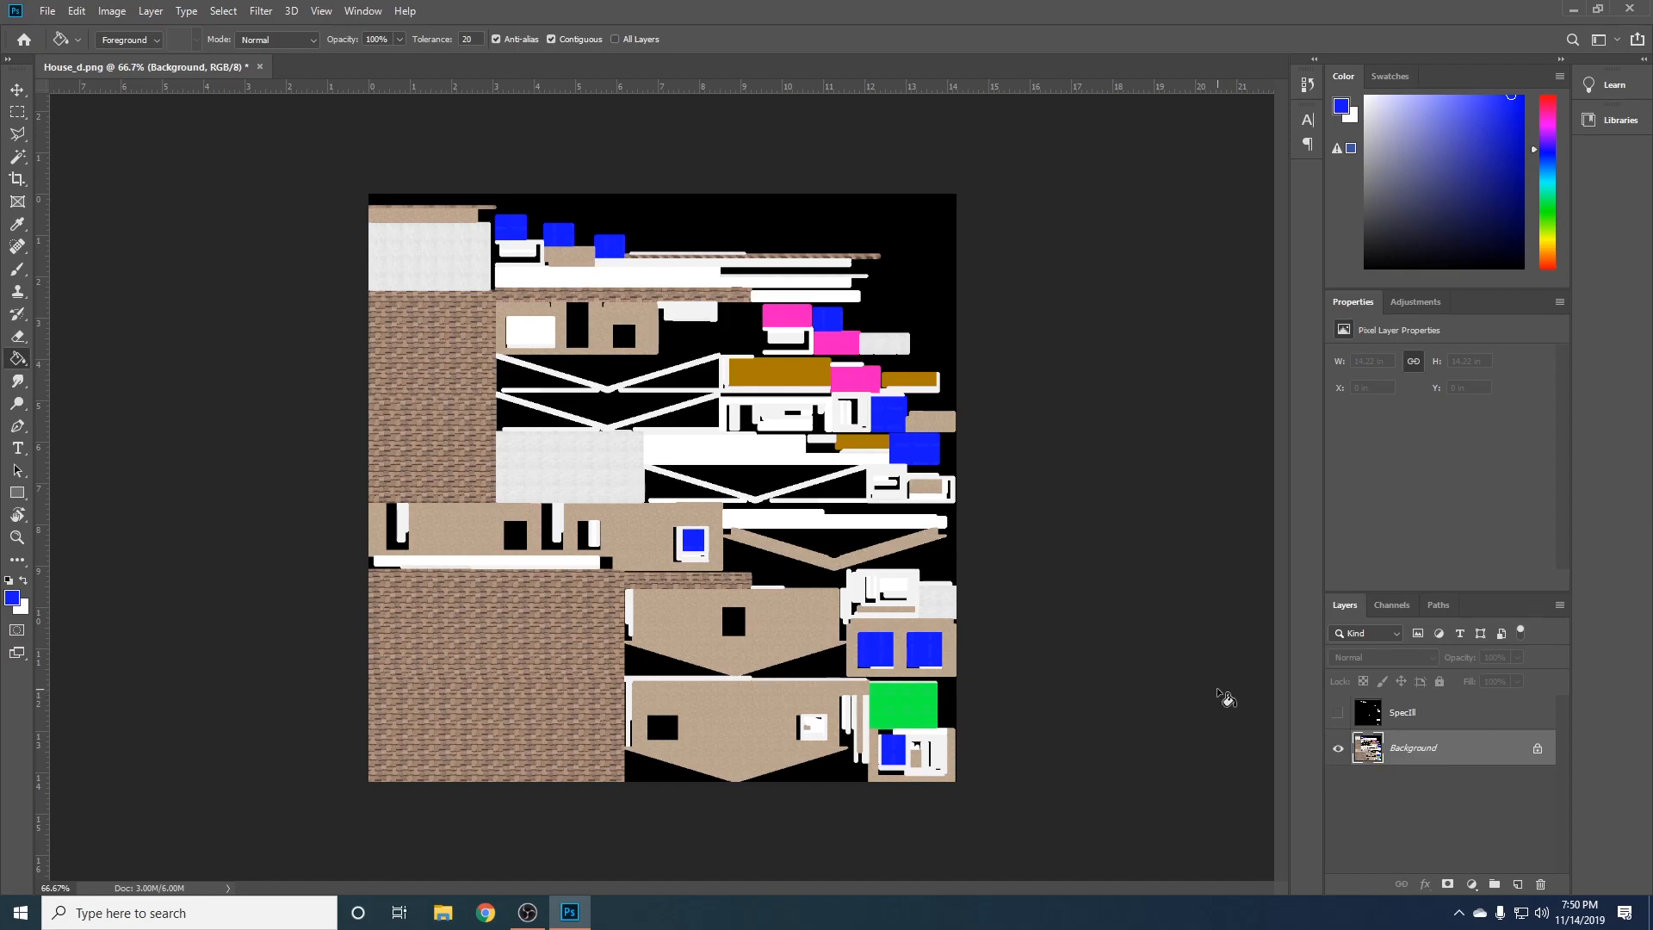
click(223, 11)
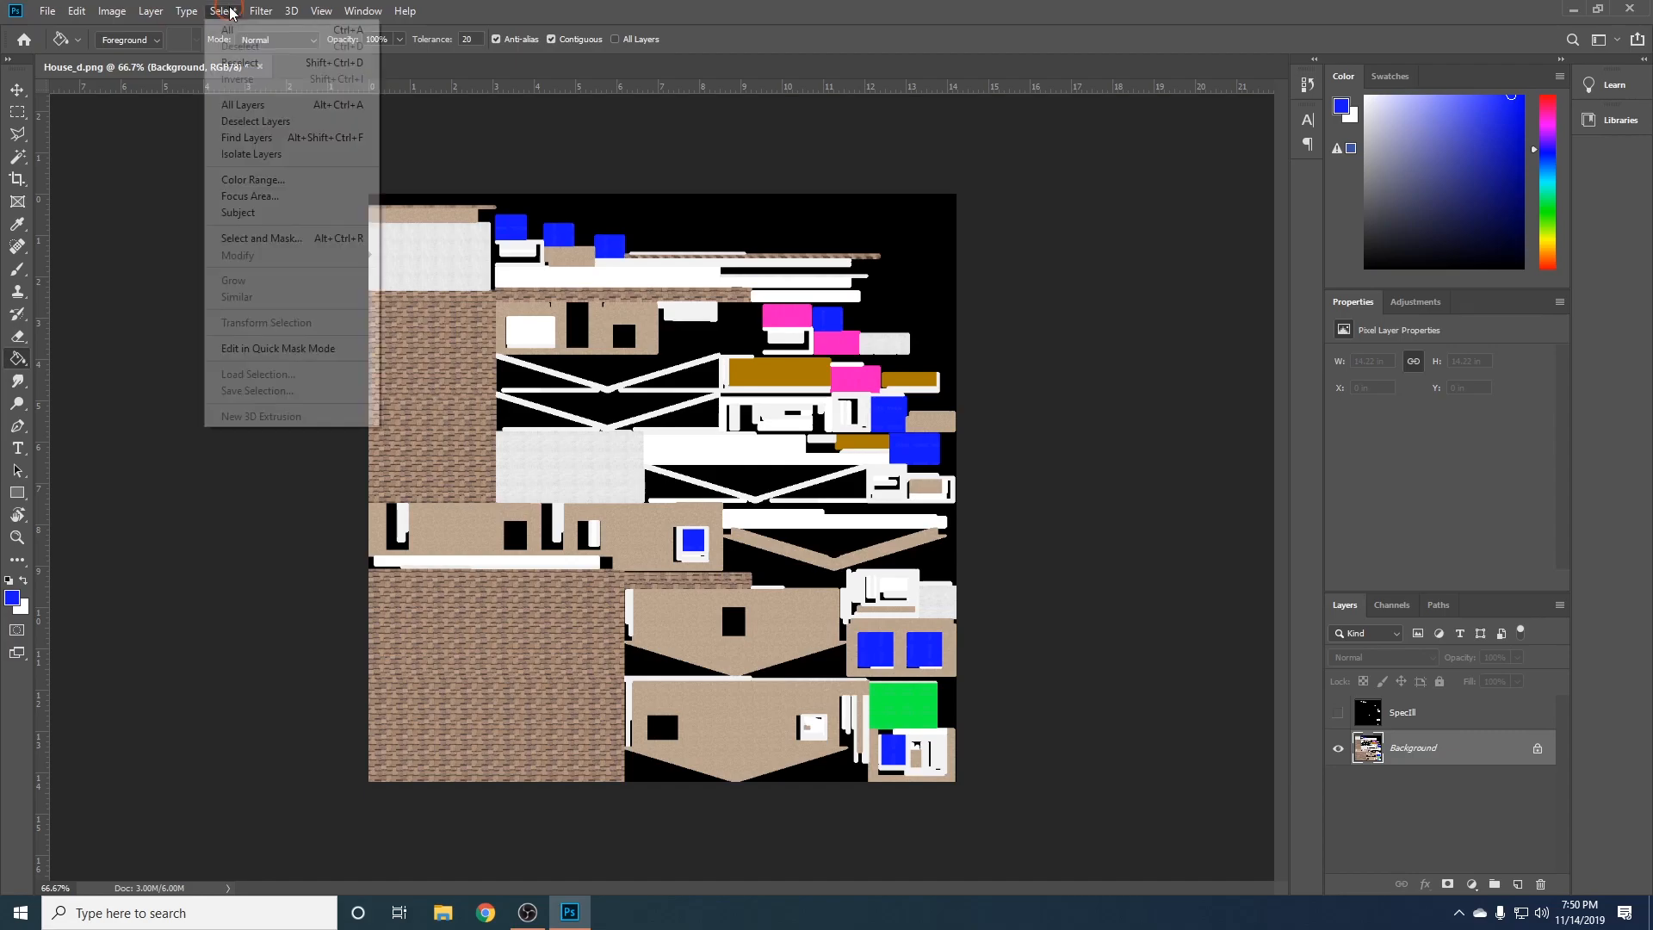
click(254, 179)
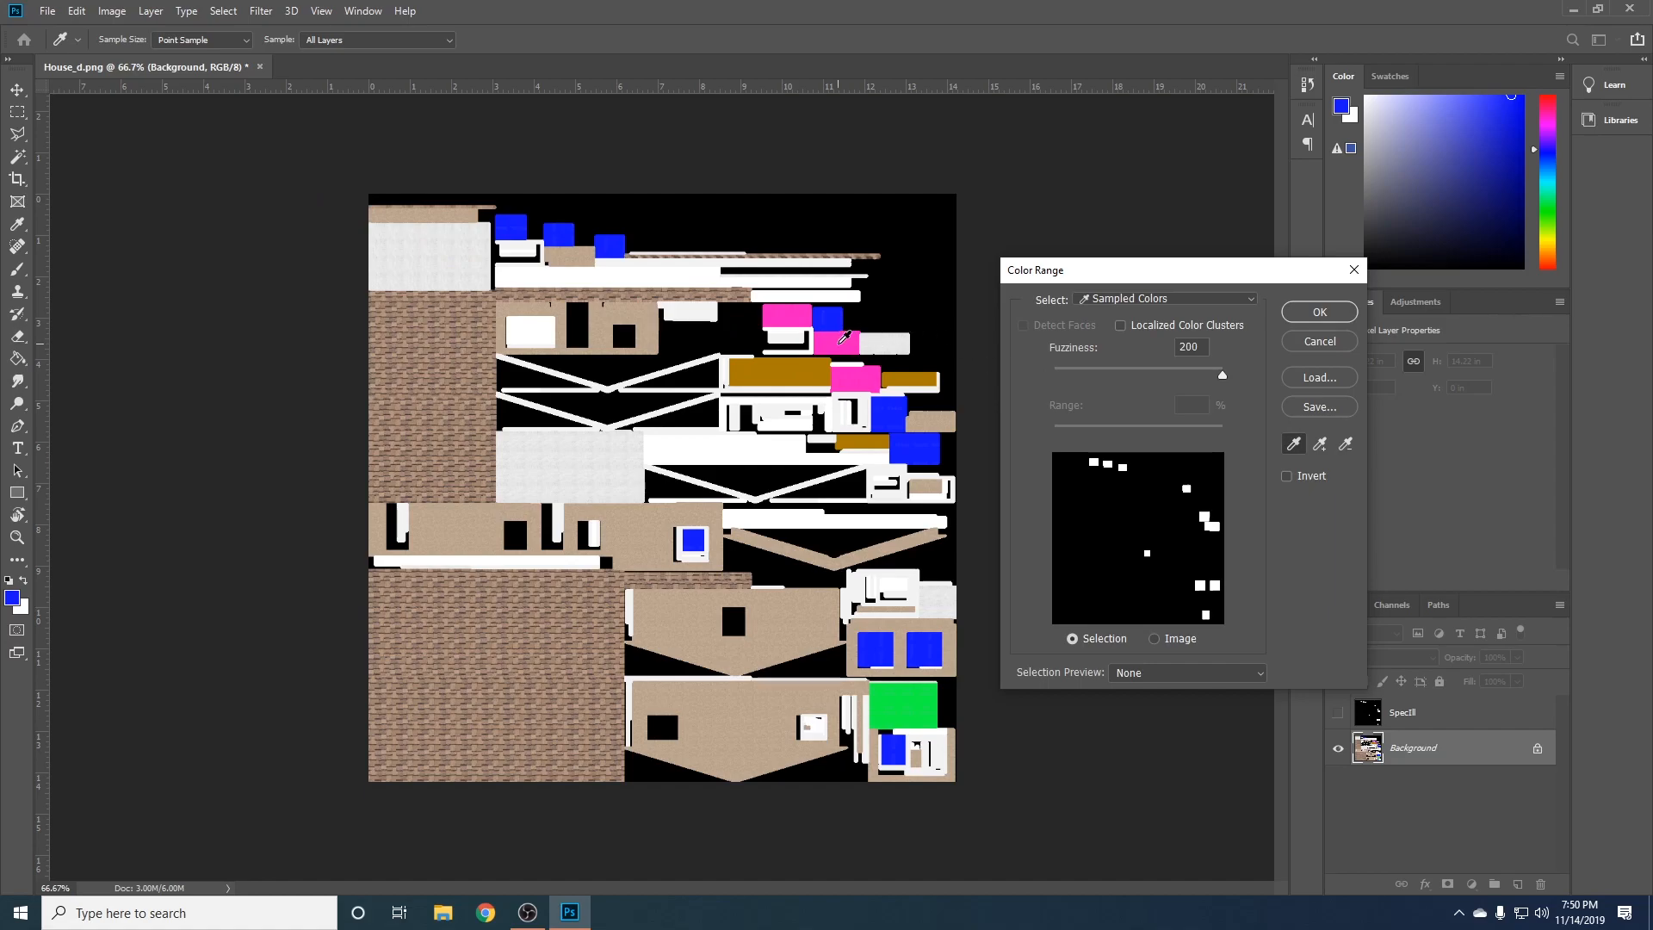
click(841, 341)
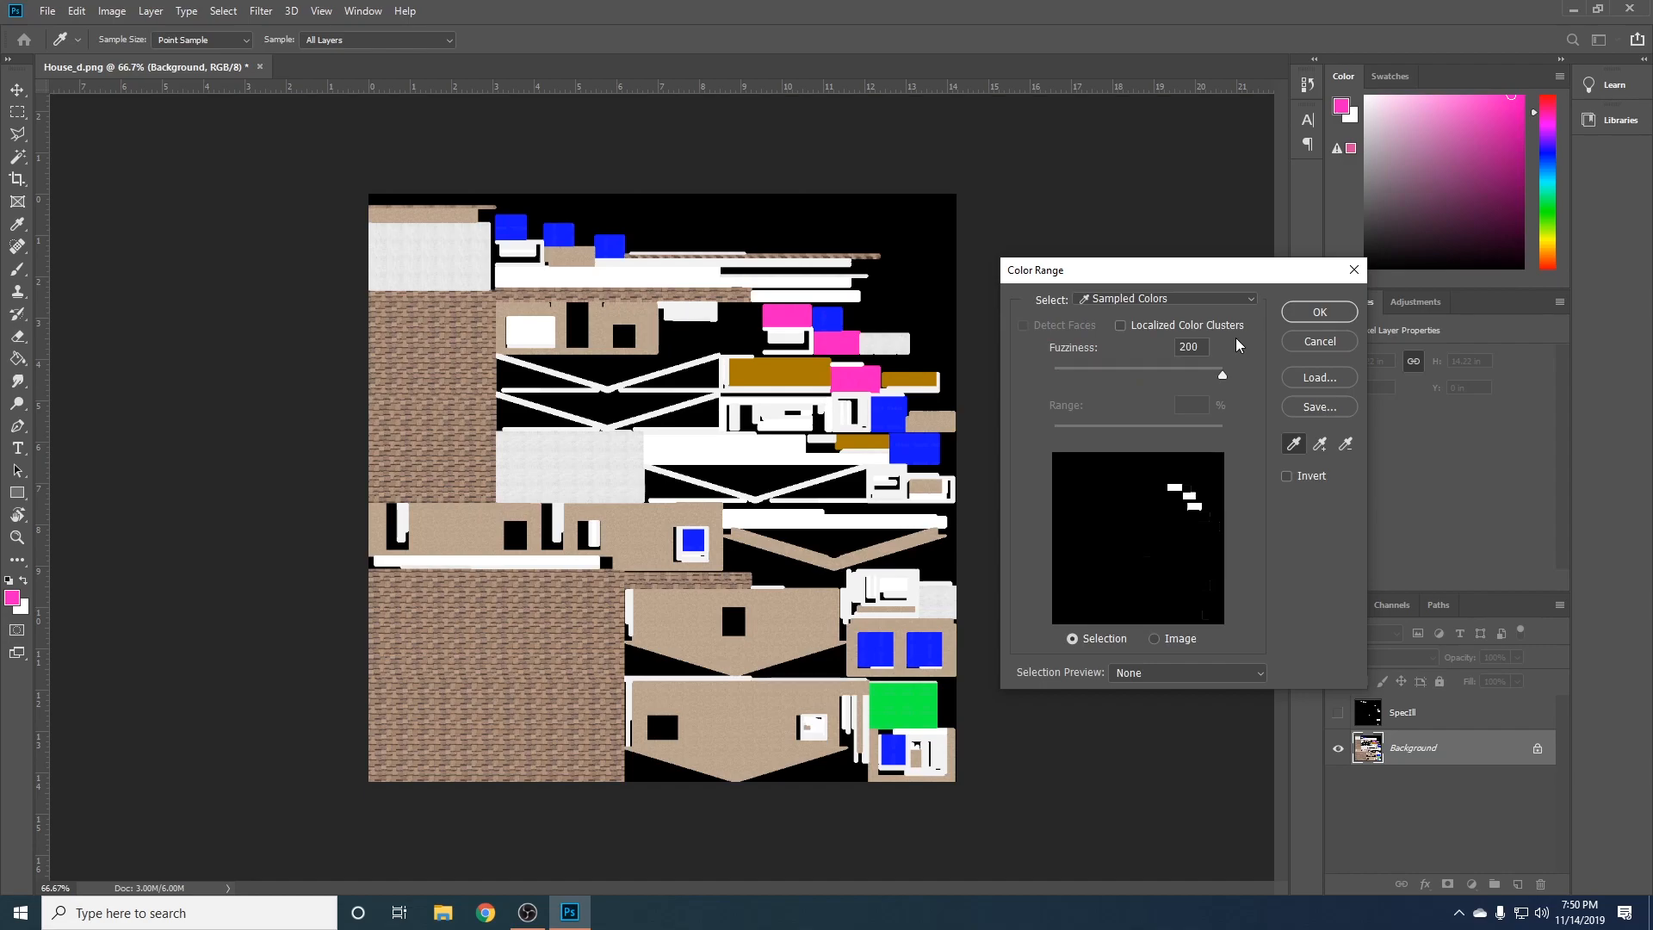
click(1318, 313)
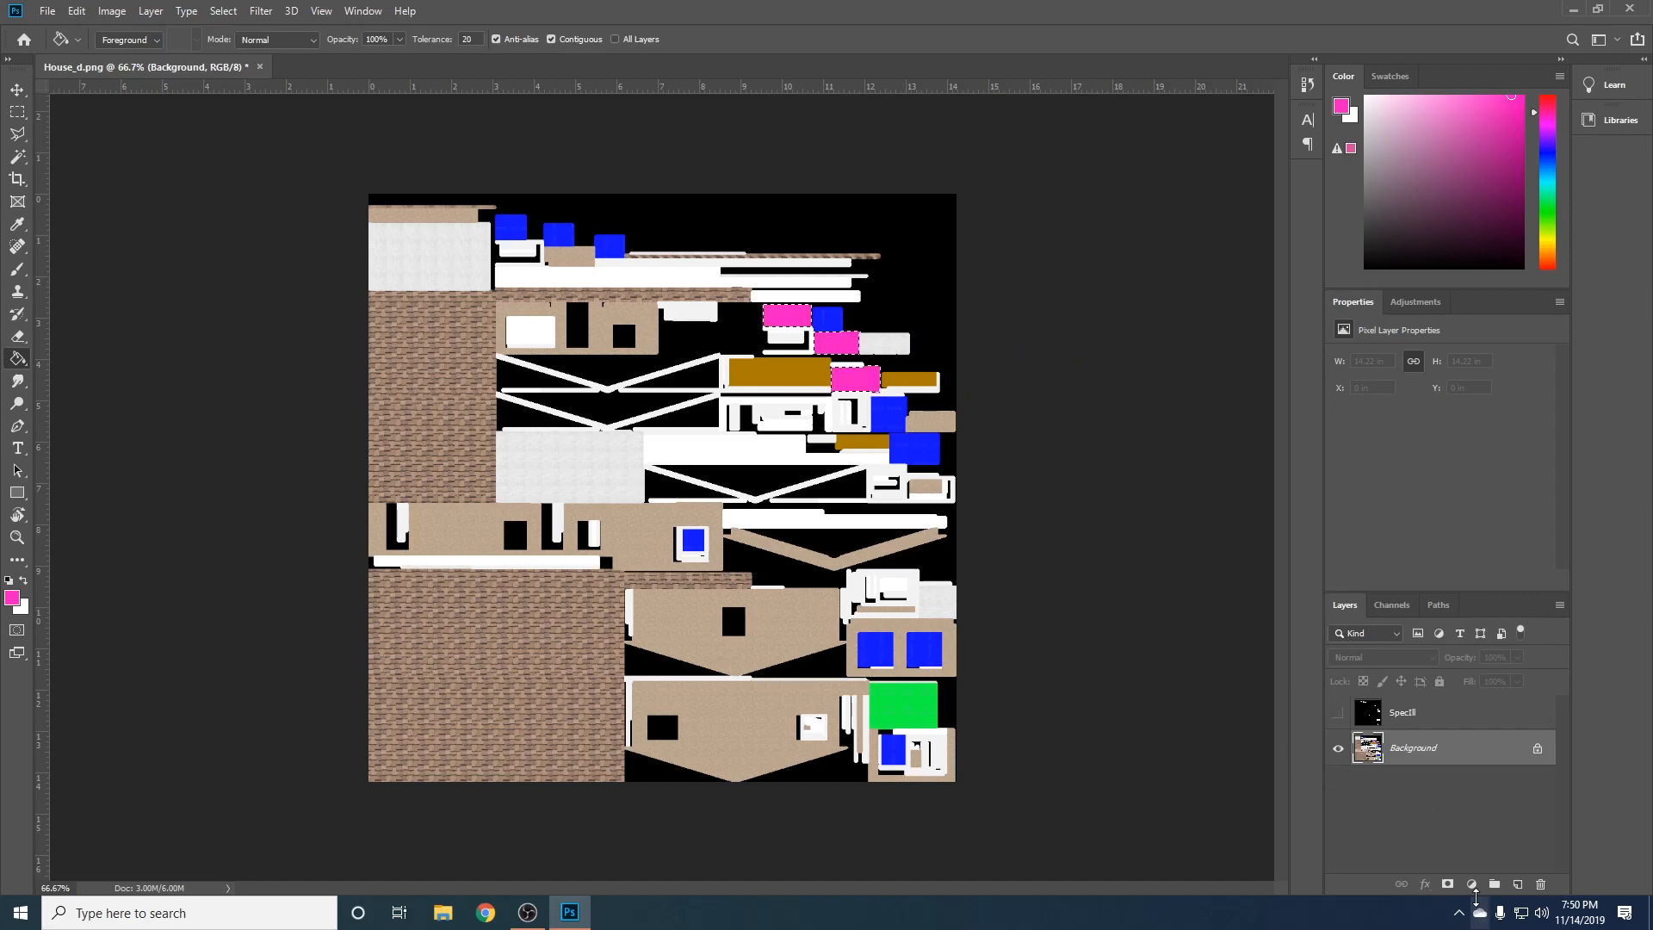
- Copy the selected pink door areas onto a new layer and hide the Background layer
key(ctrl+c)
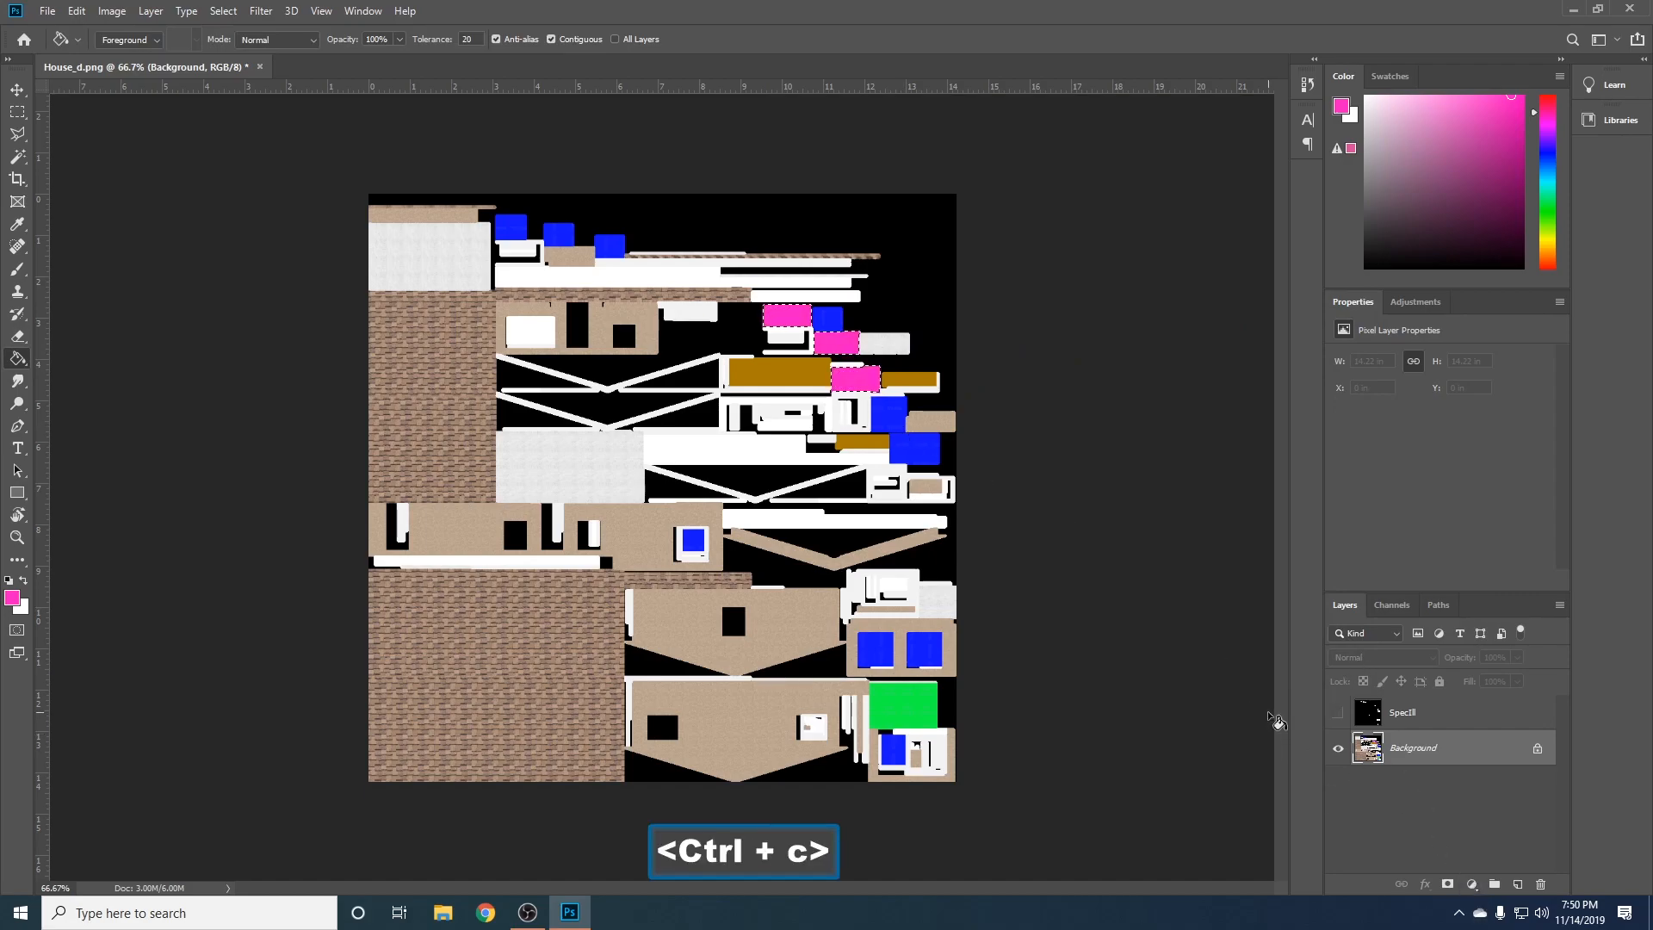
key(ctrl+v)
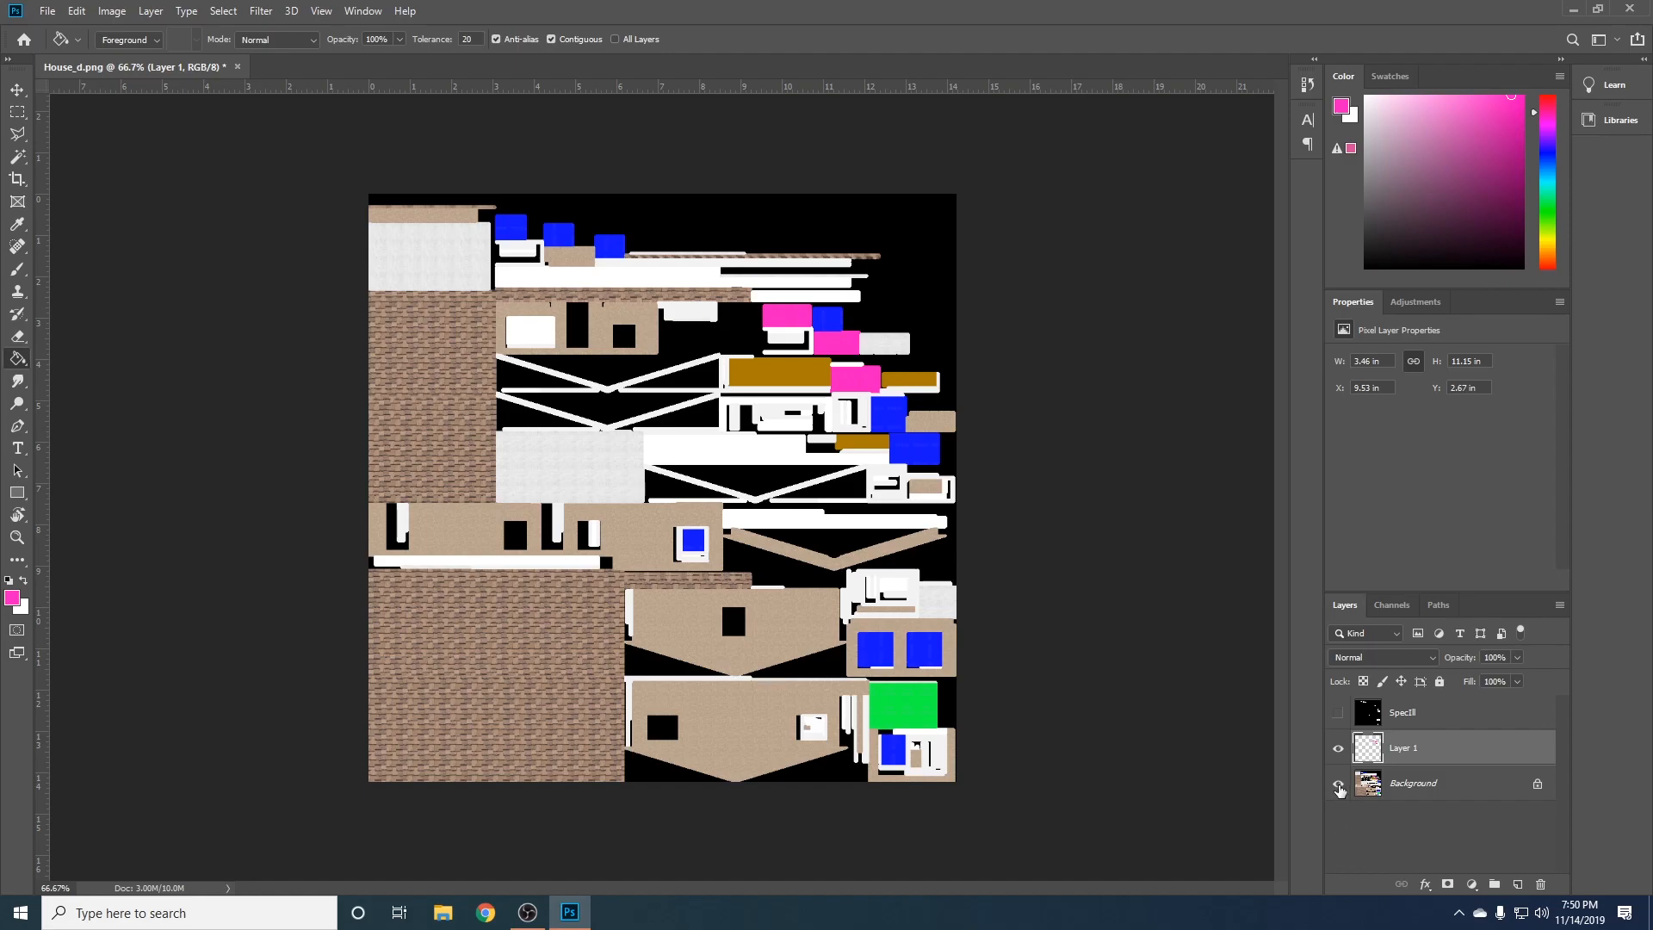
click(1338, 786)
click(860, 384)
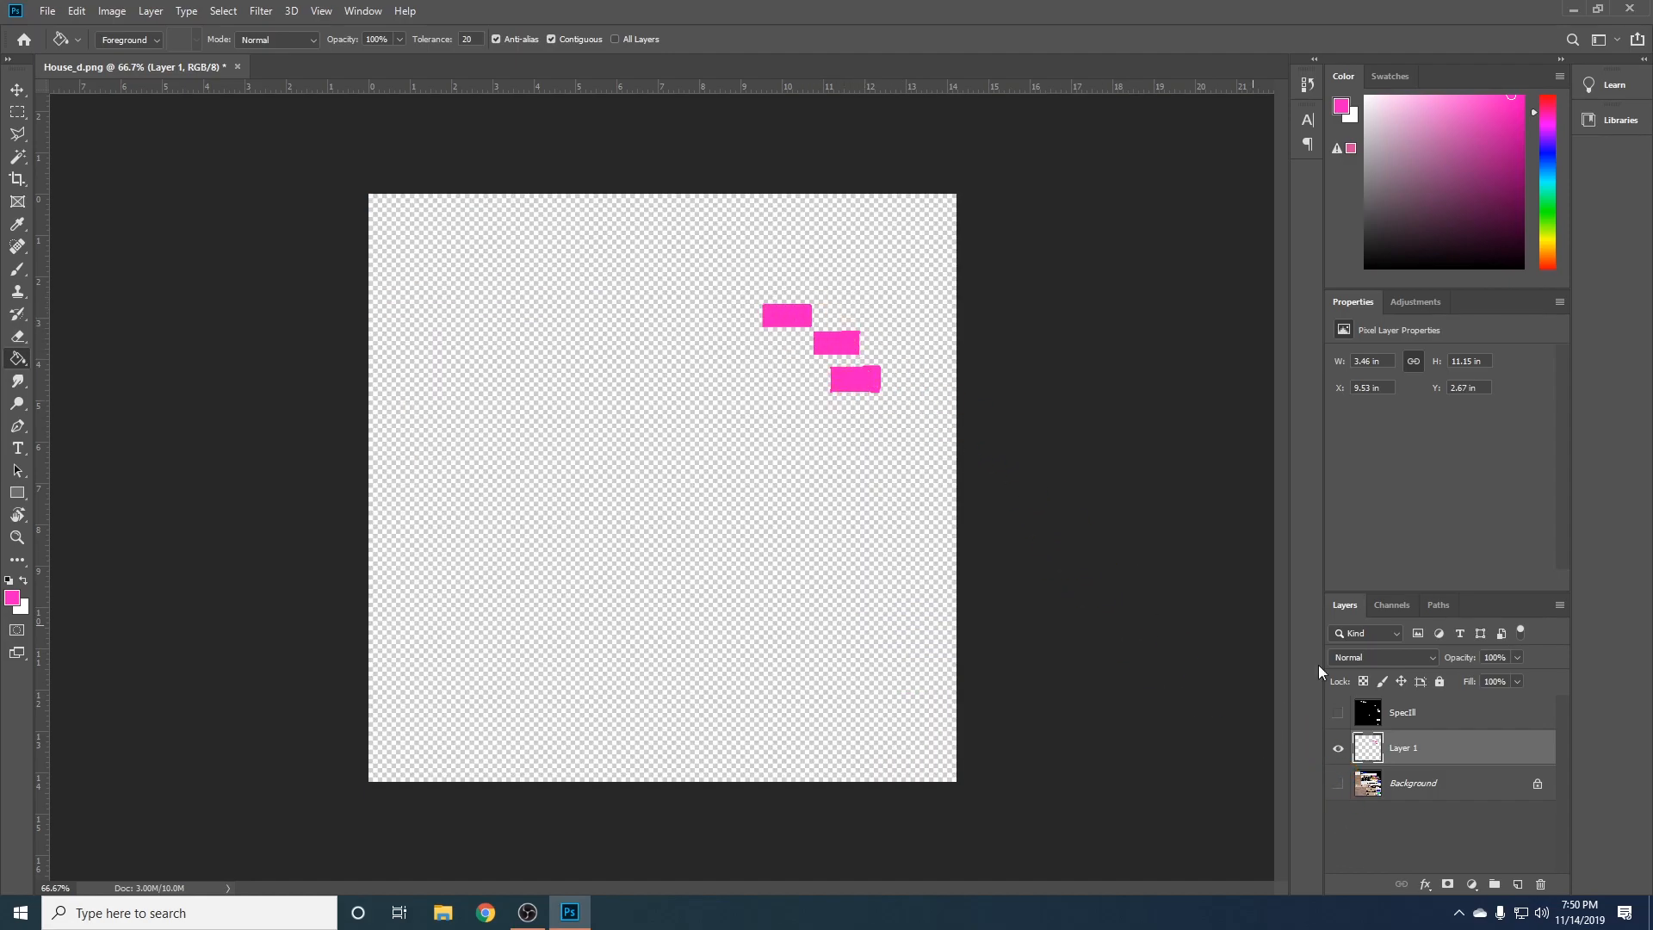
- Rename the new layer with the pink door areas as DoorOutline
double_click(1404, 747)
text(DoorOult)
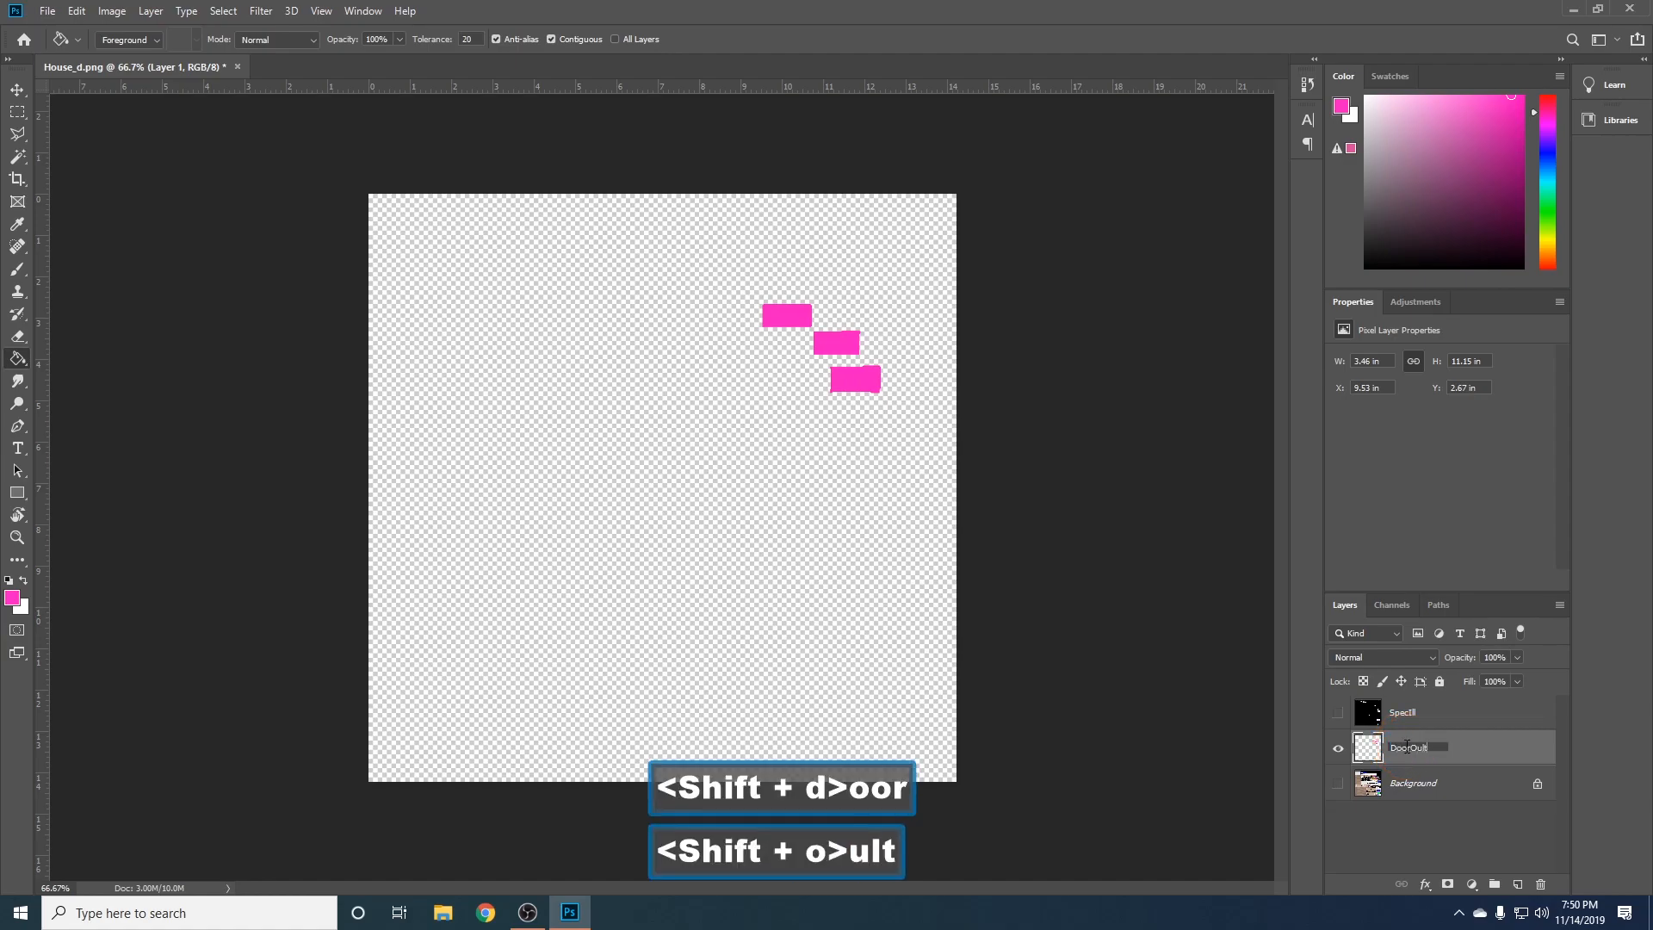
key(BackSpace)
key(BackSpace)
text(tline)
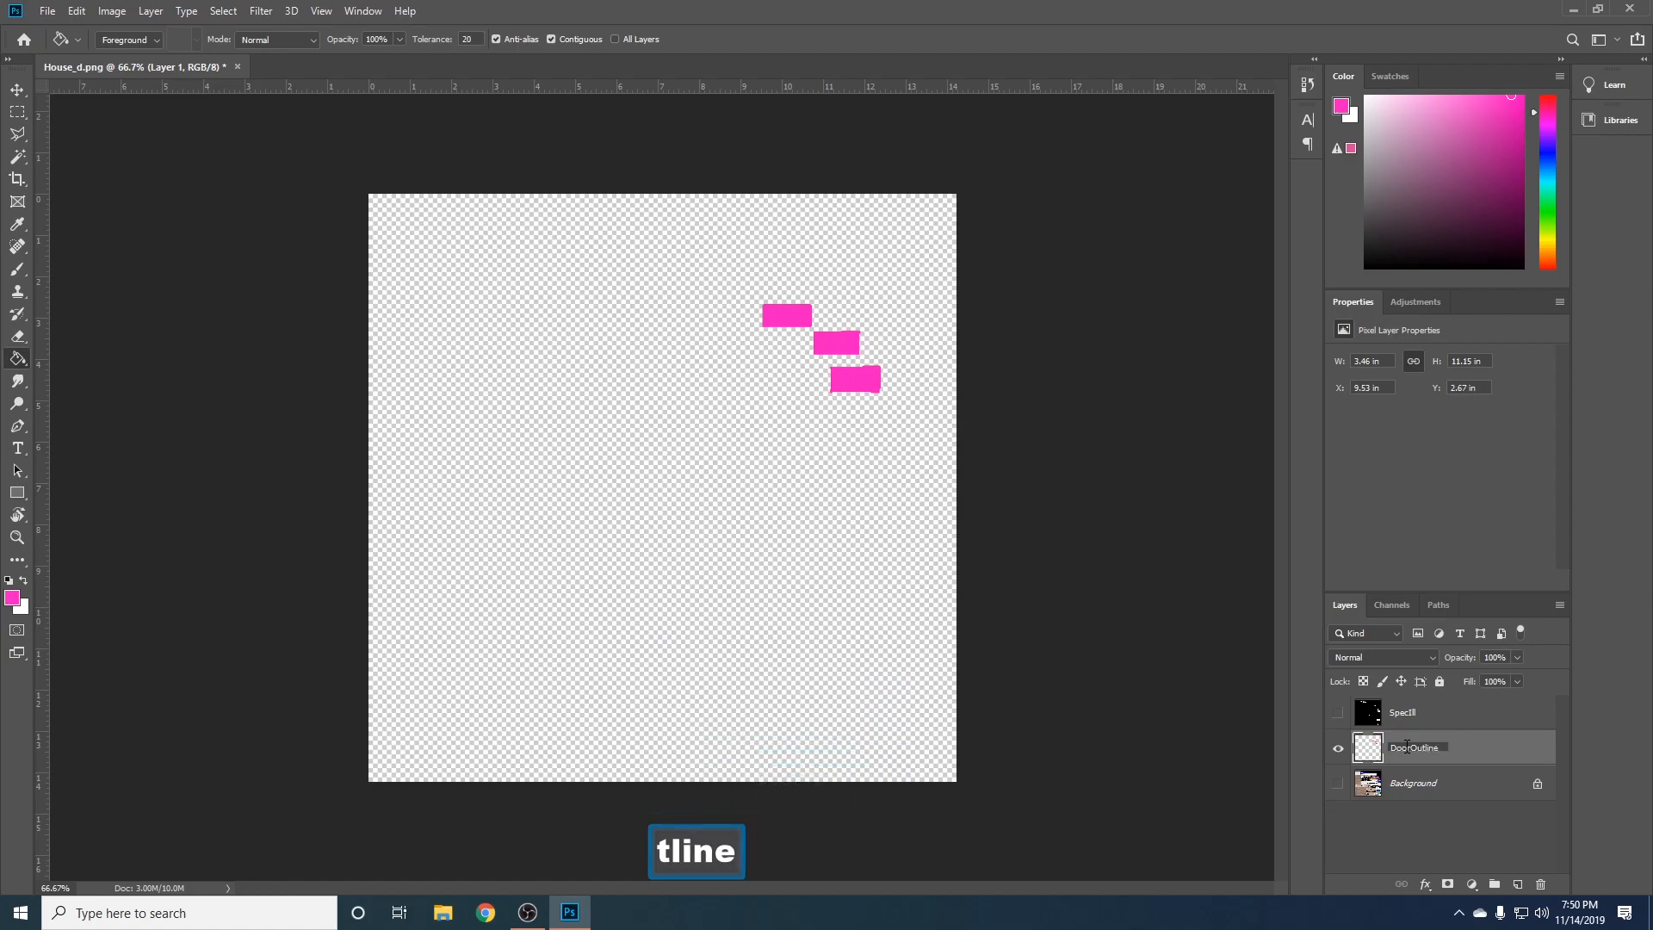
key(Return)
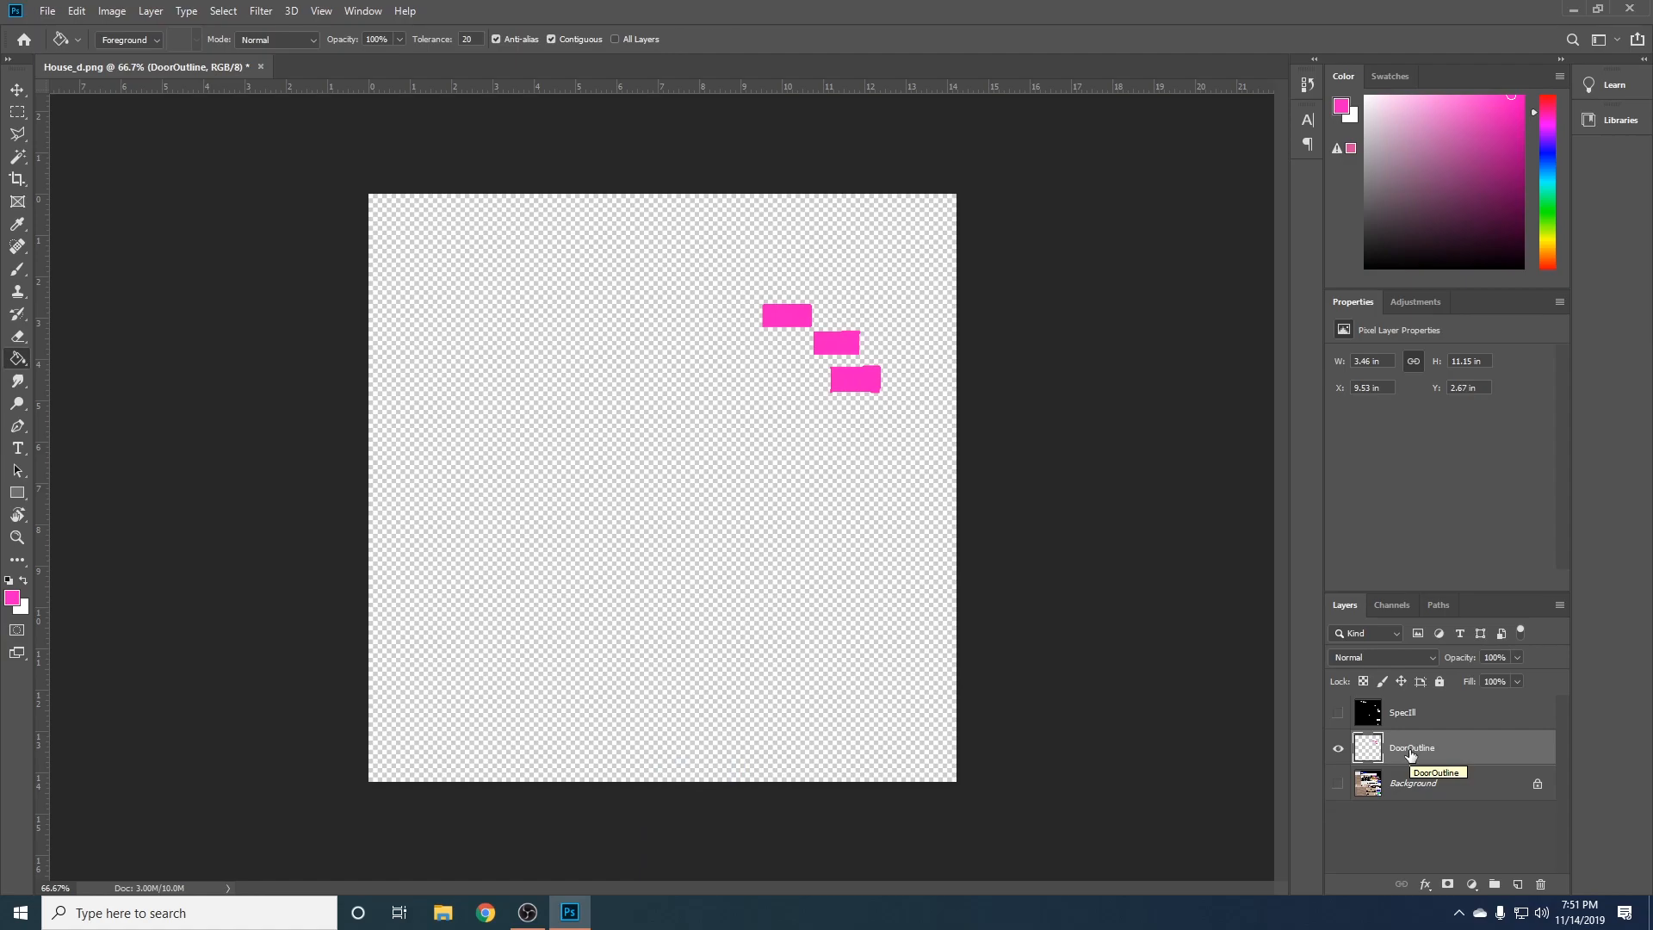
- Open door_image.png from the textures folder inside the House folder
click(48, 11)
click(65, 49)
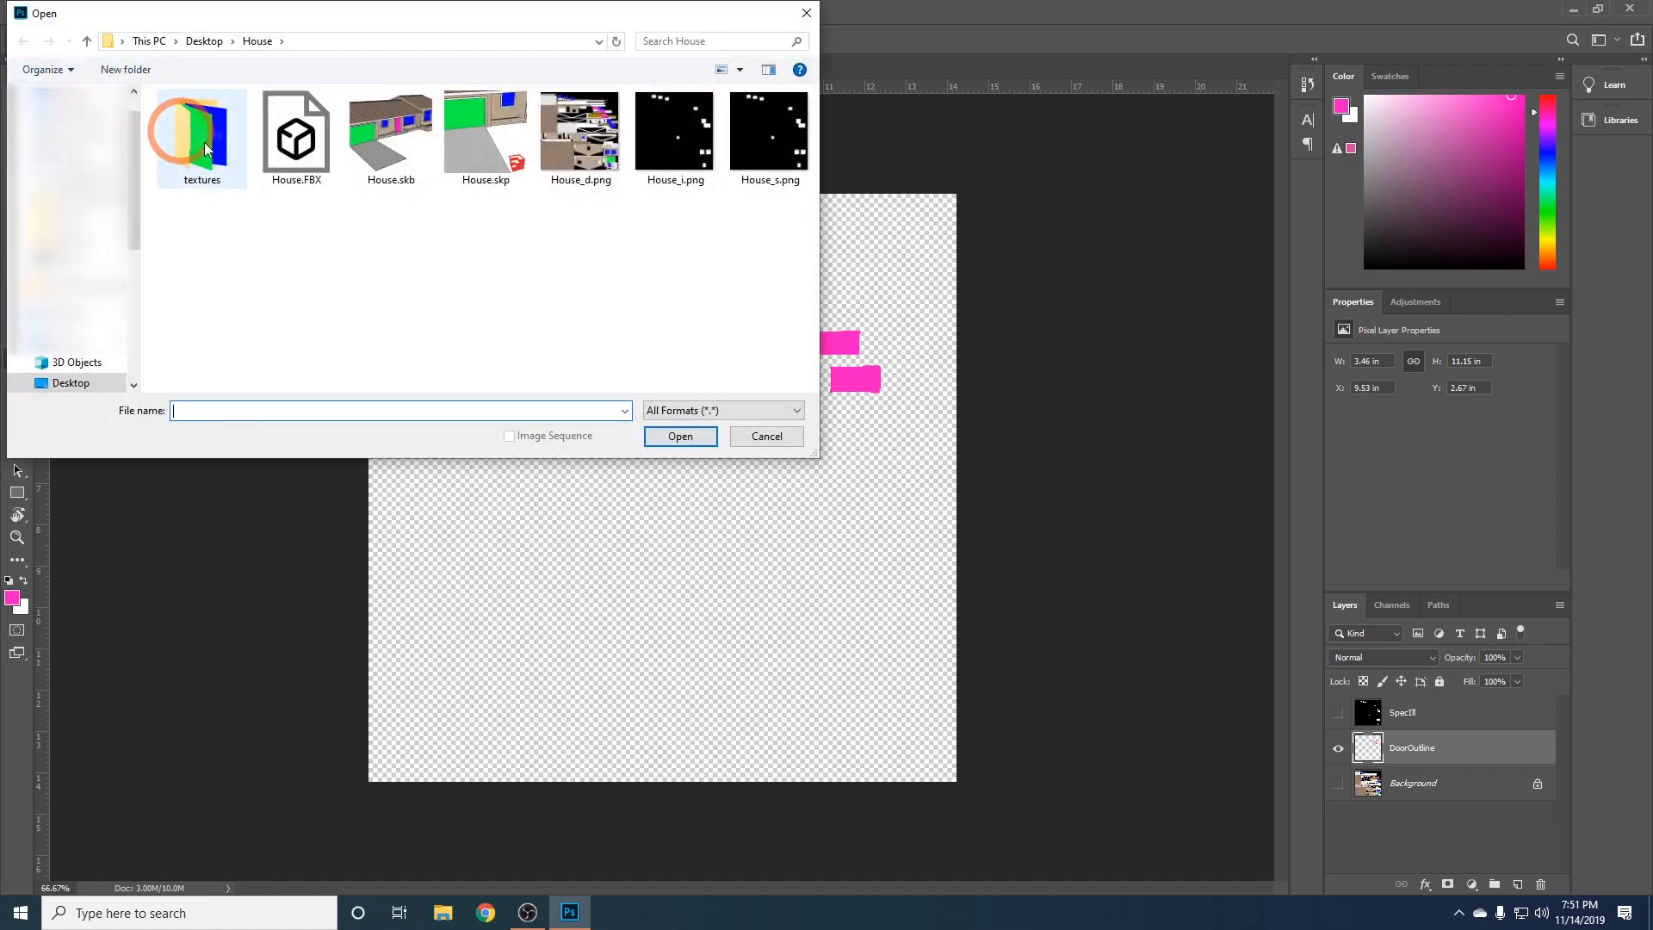
double_click(197, 141)
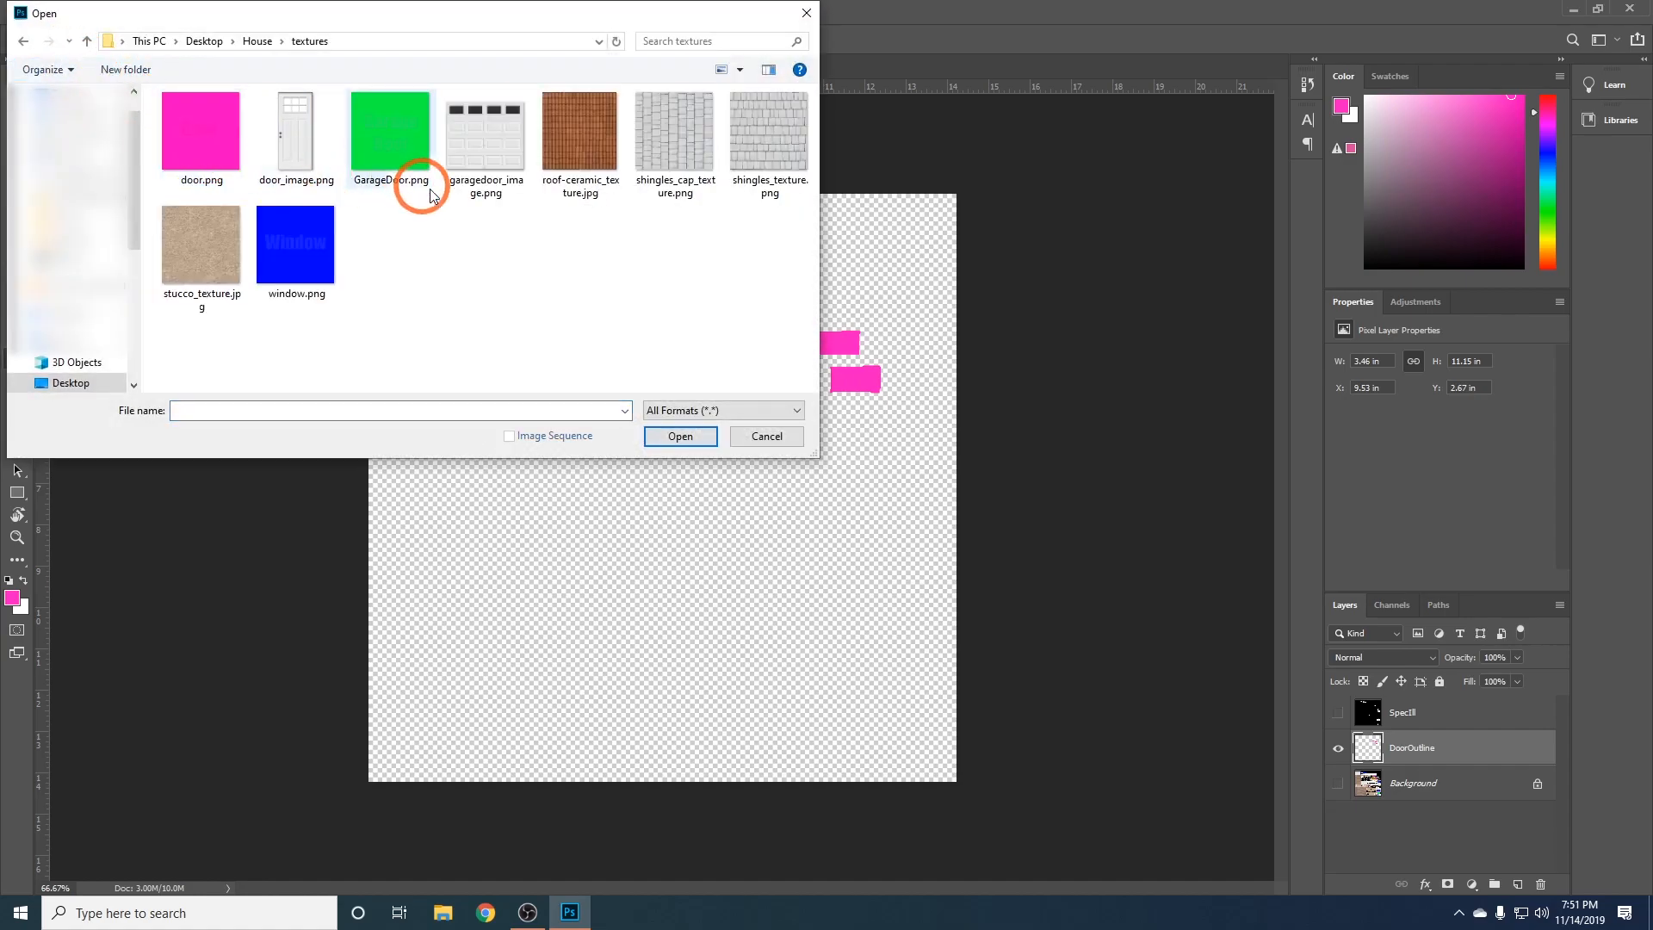
double_click(319, 188)
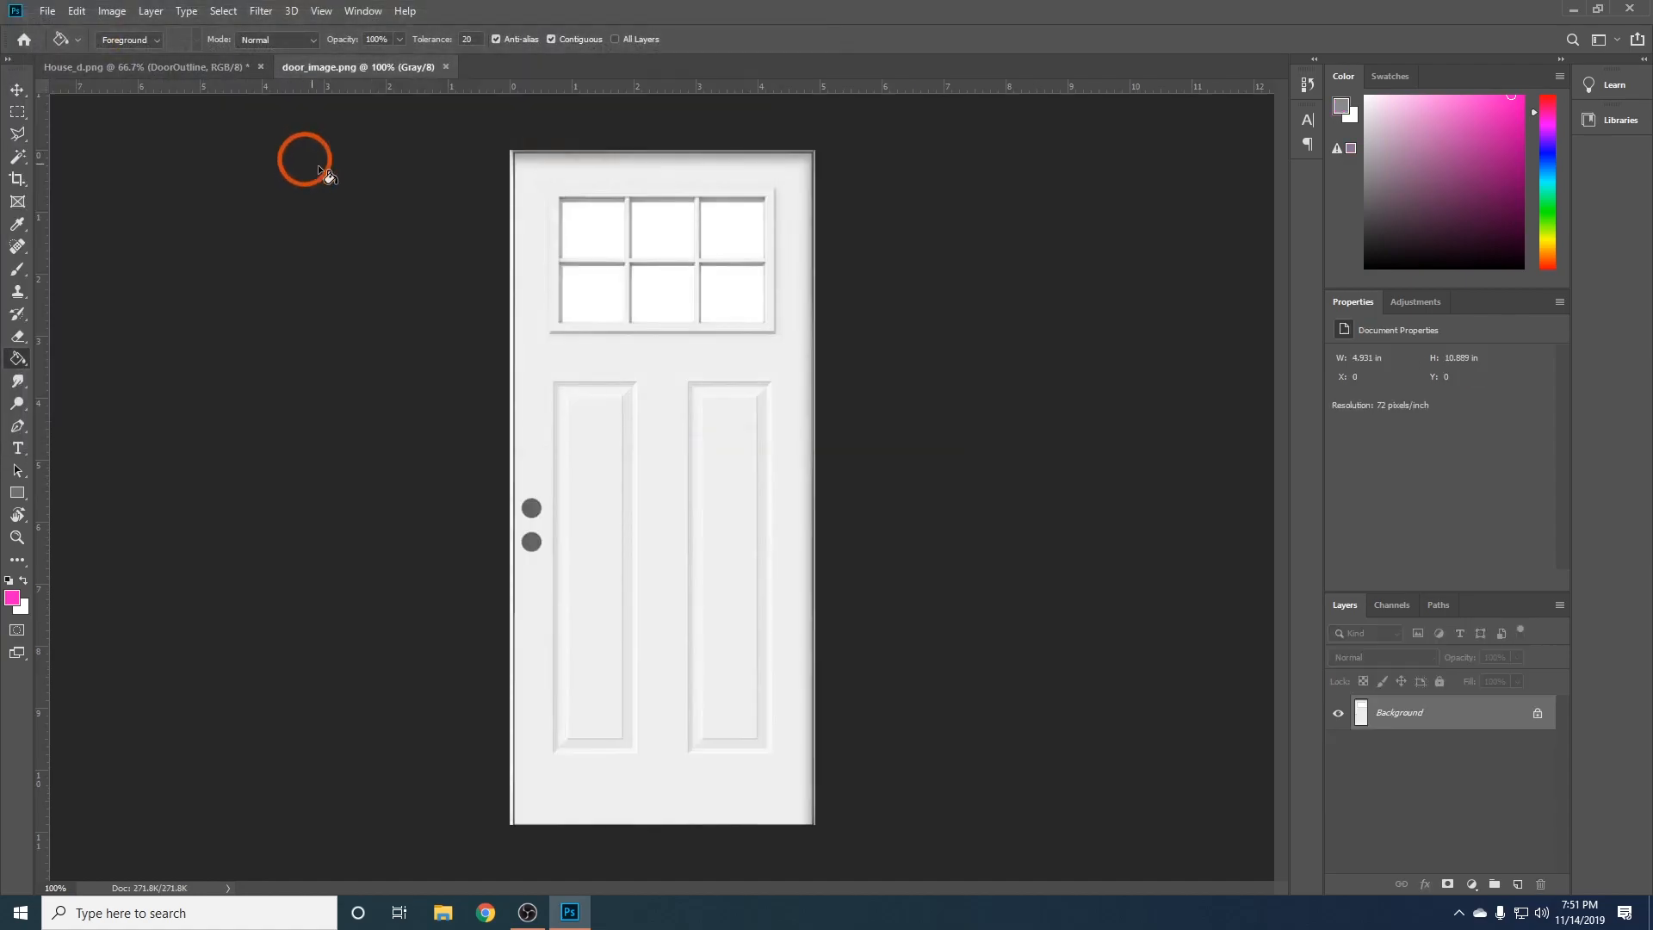
- Copy the entire door image and paste it as a new layer into the House_d.png document
click(731, 495)
key(ctrl+a)
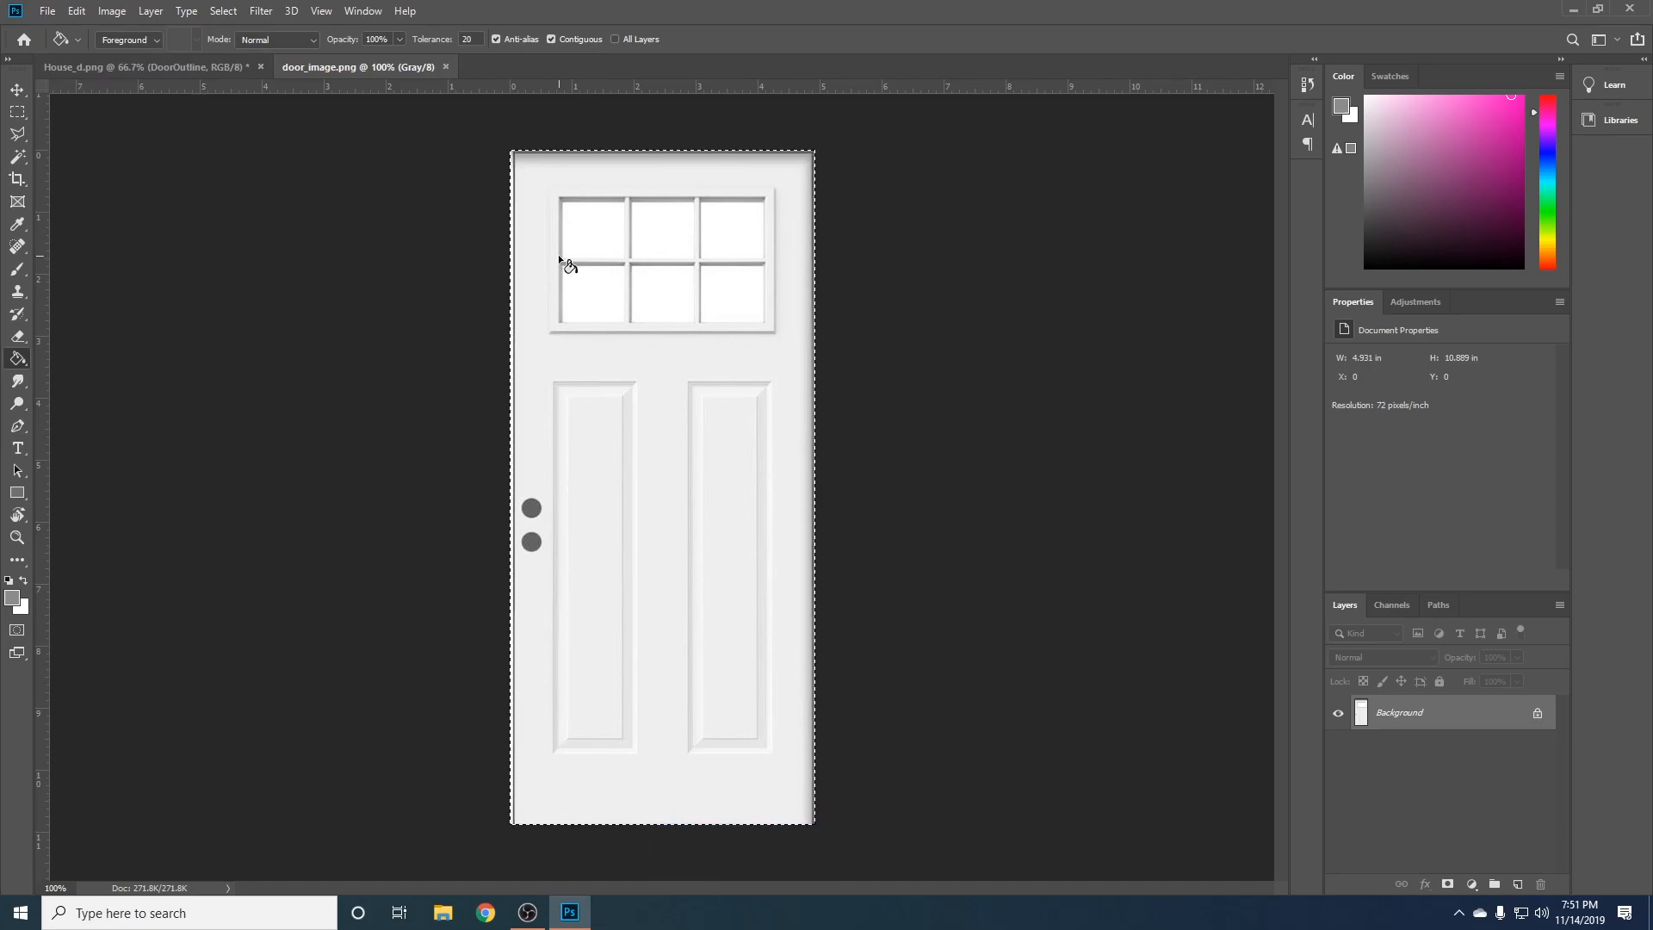
key(ctrl+c)
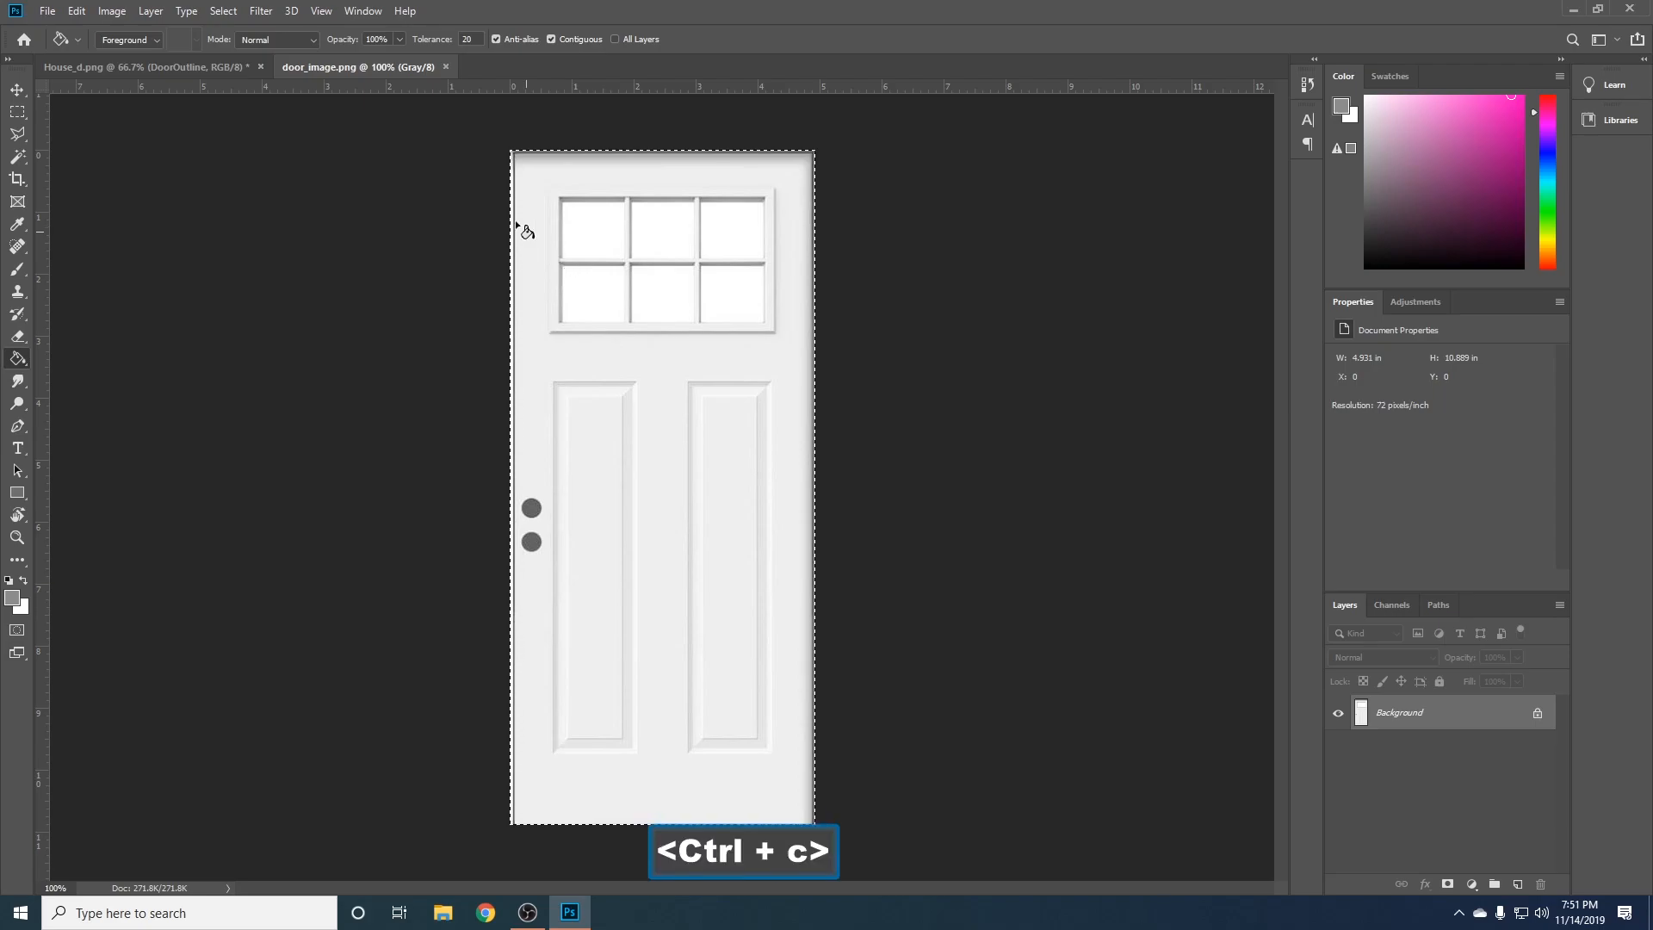
click(215, 69)
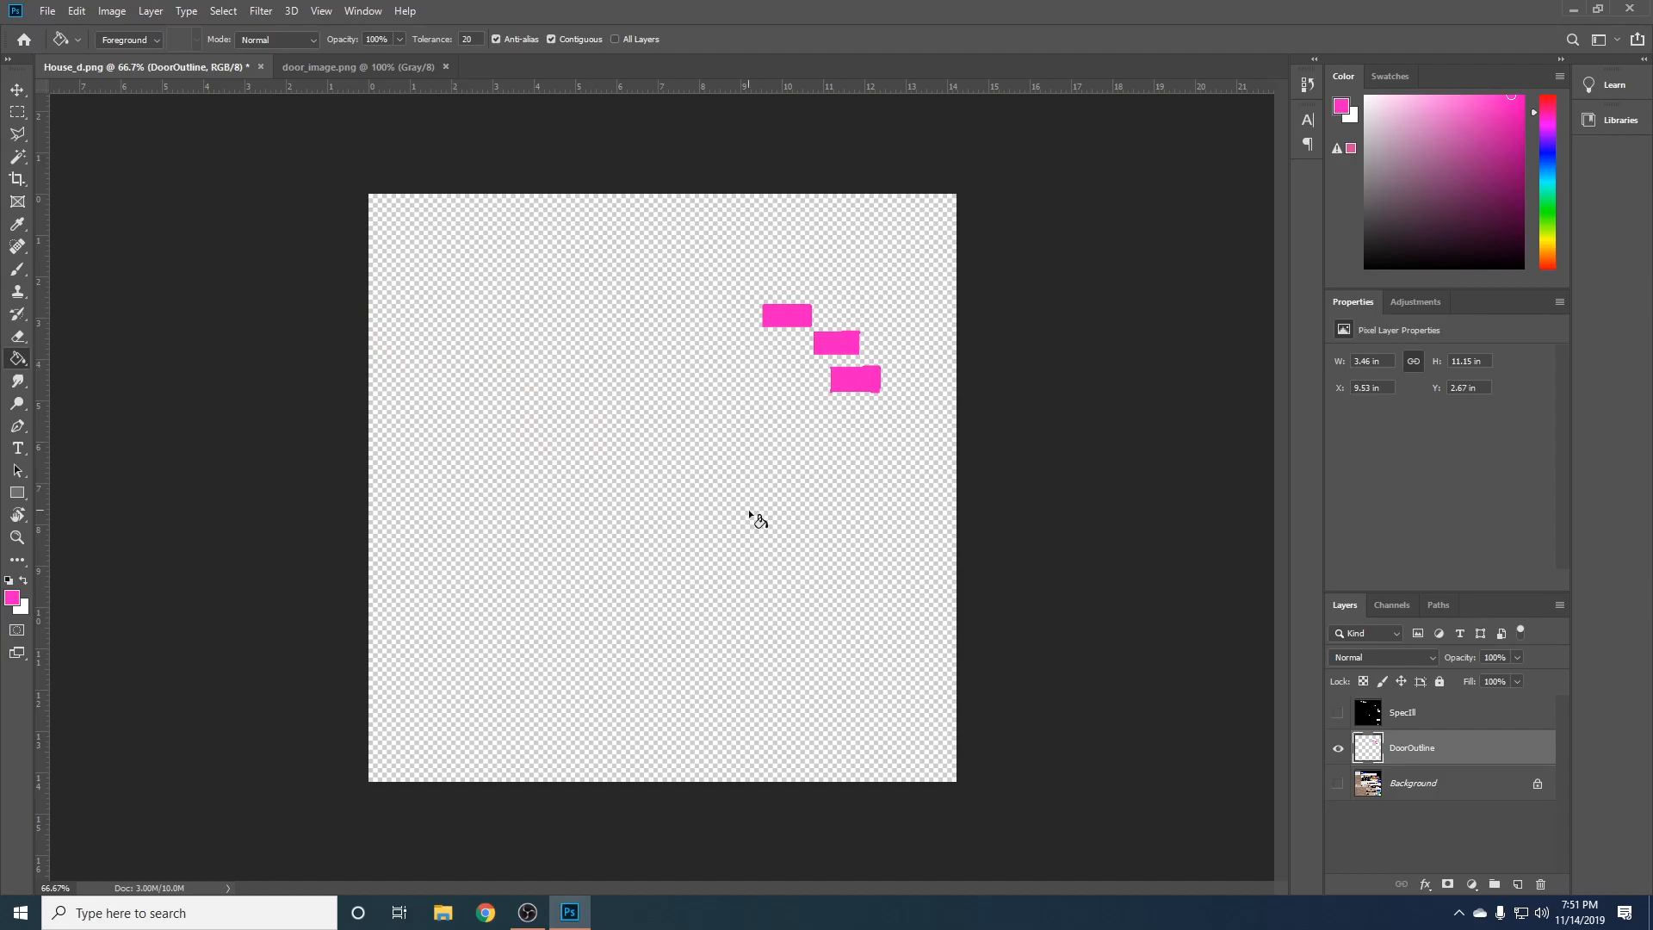
key(ctrl+v)
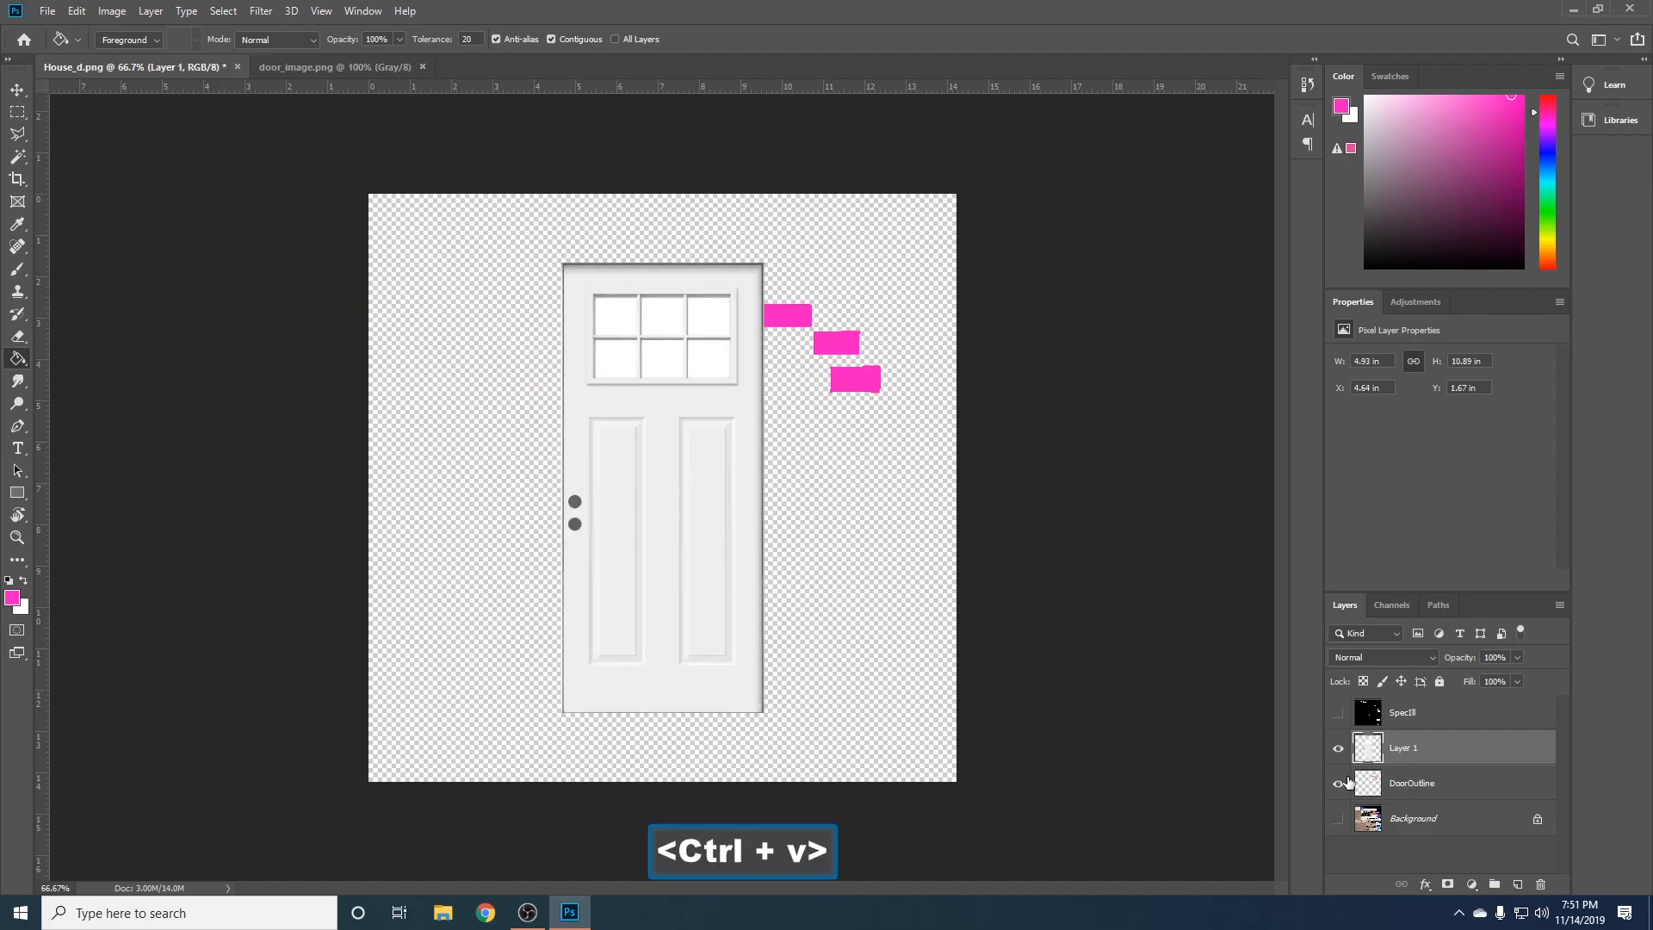
- Rename the pasted door image layer as Door Texture
double_click(1408, 749)
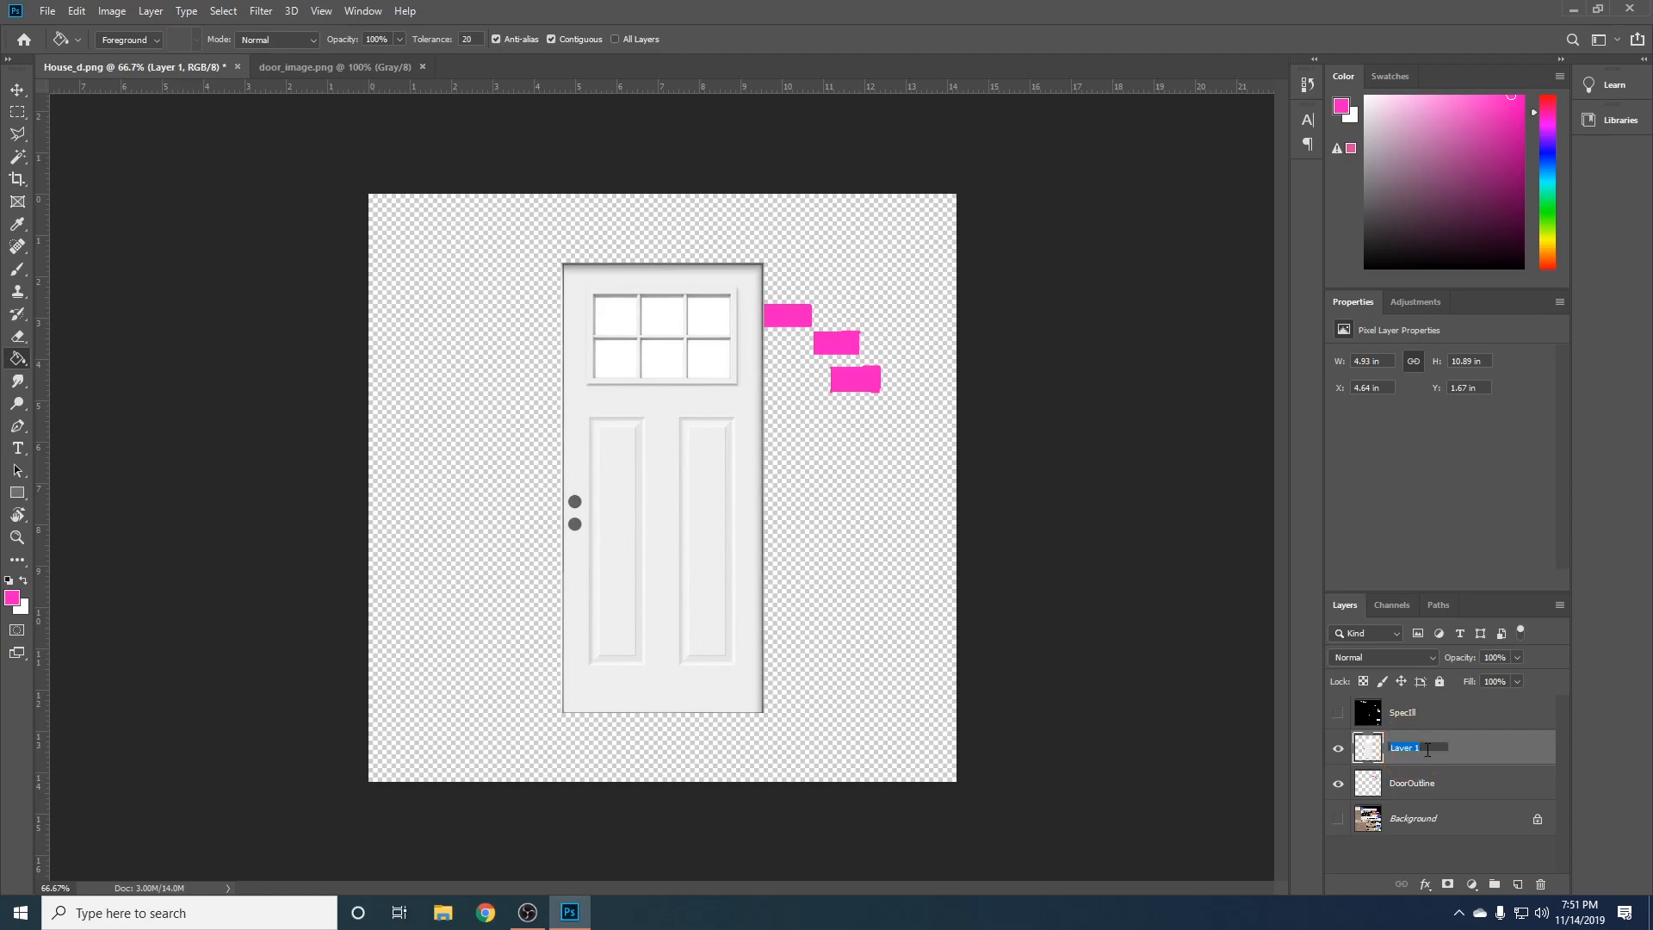
text(Door Tex)
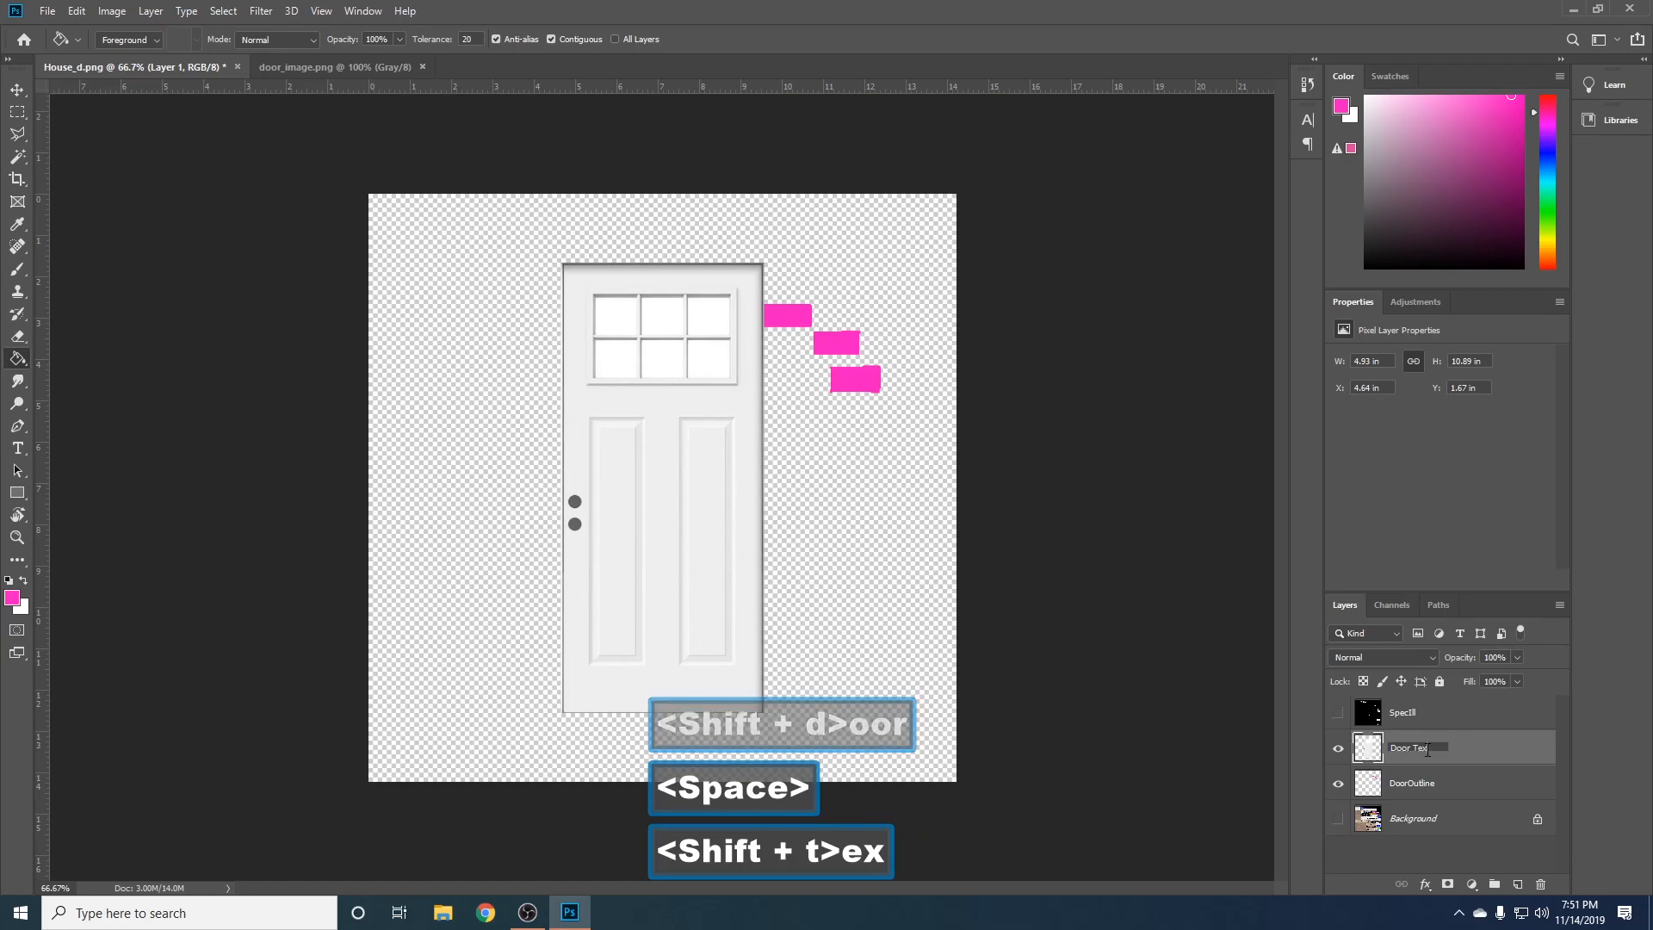
text(ture)
key(Return)
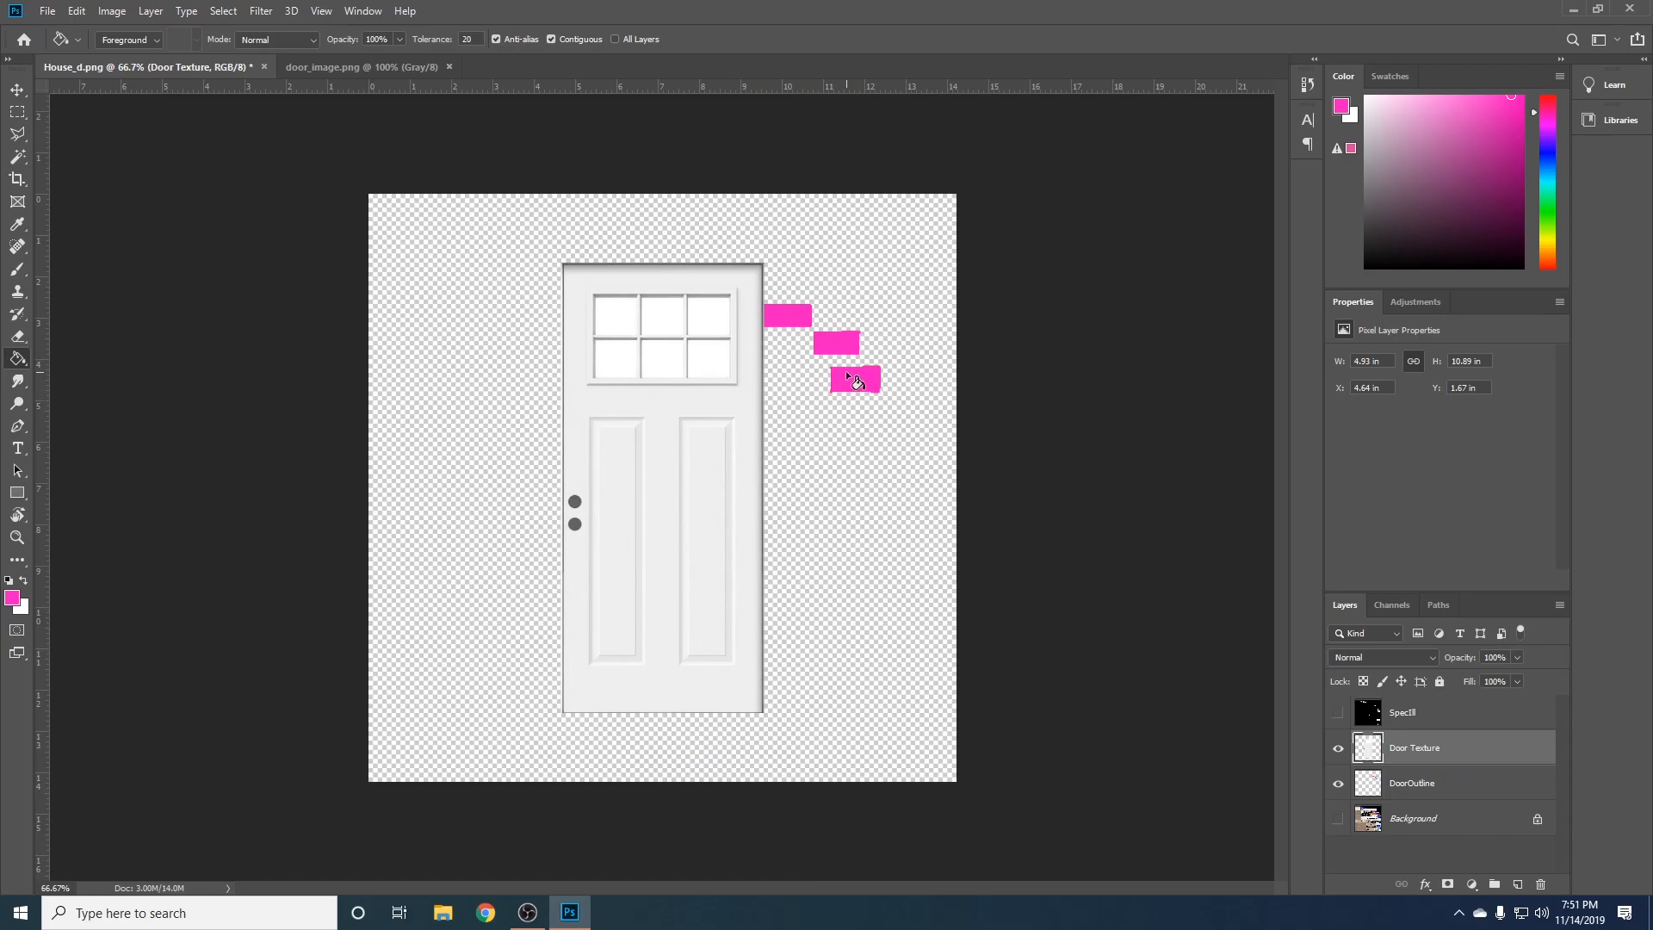
- Rotate the Door Texture layer 90° clockwise with Free Transform so the door lies horizontally
scroll(897, 378, up, 3)
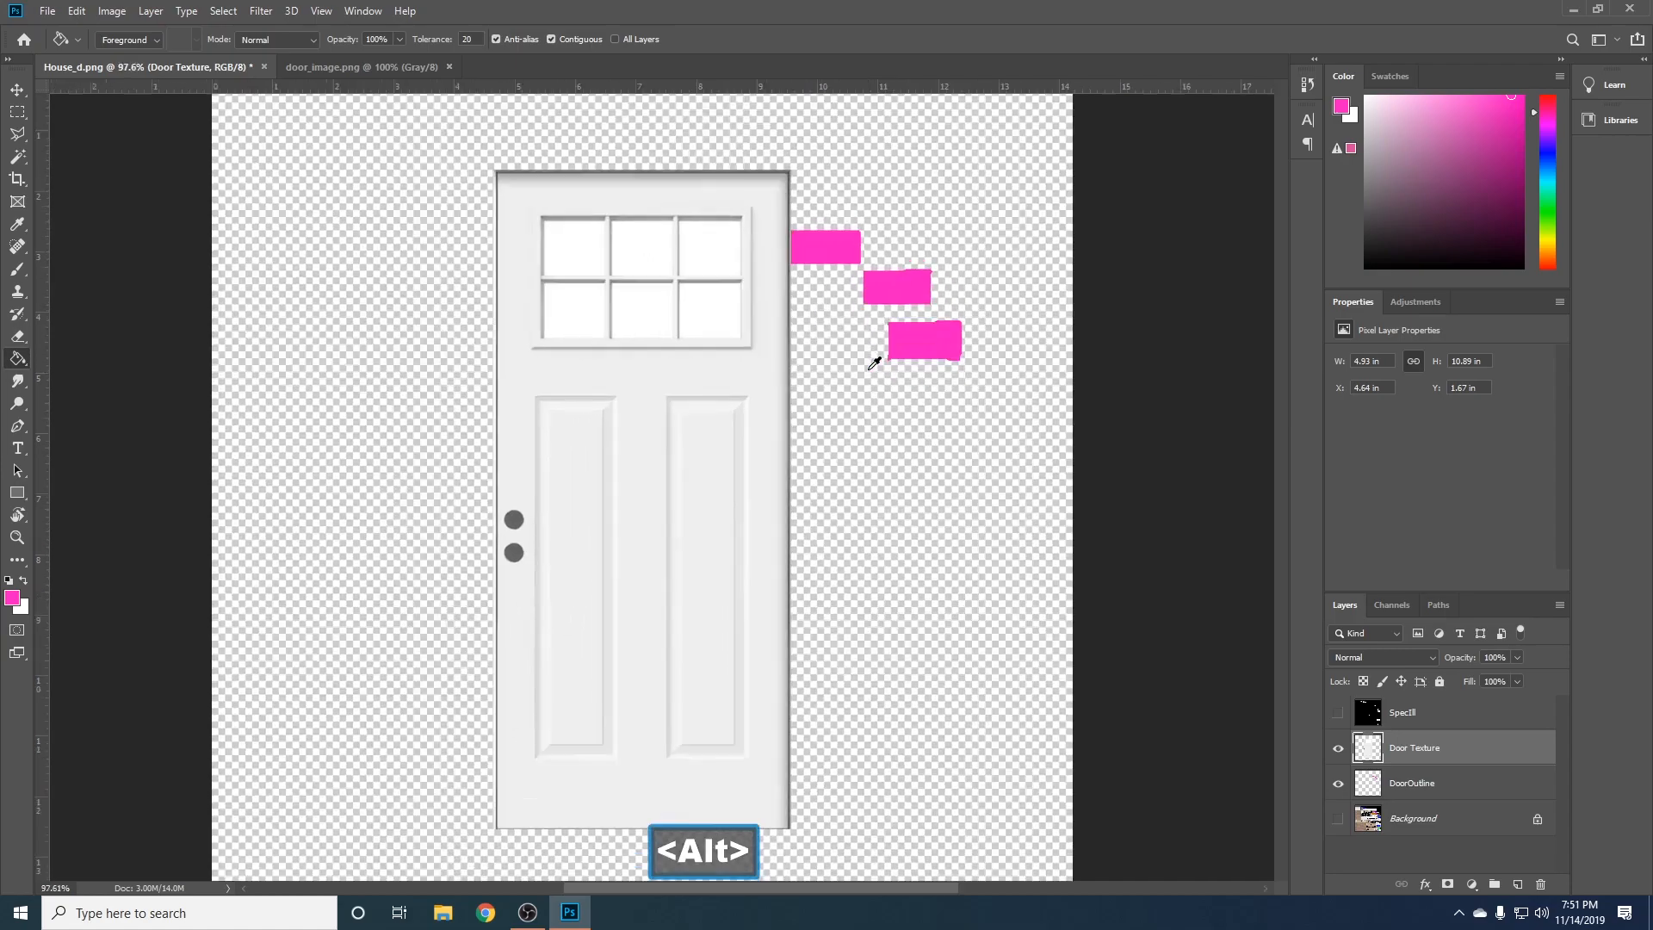
scroll(1002, 298, up, 7)
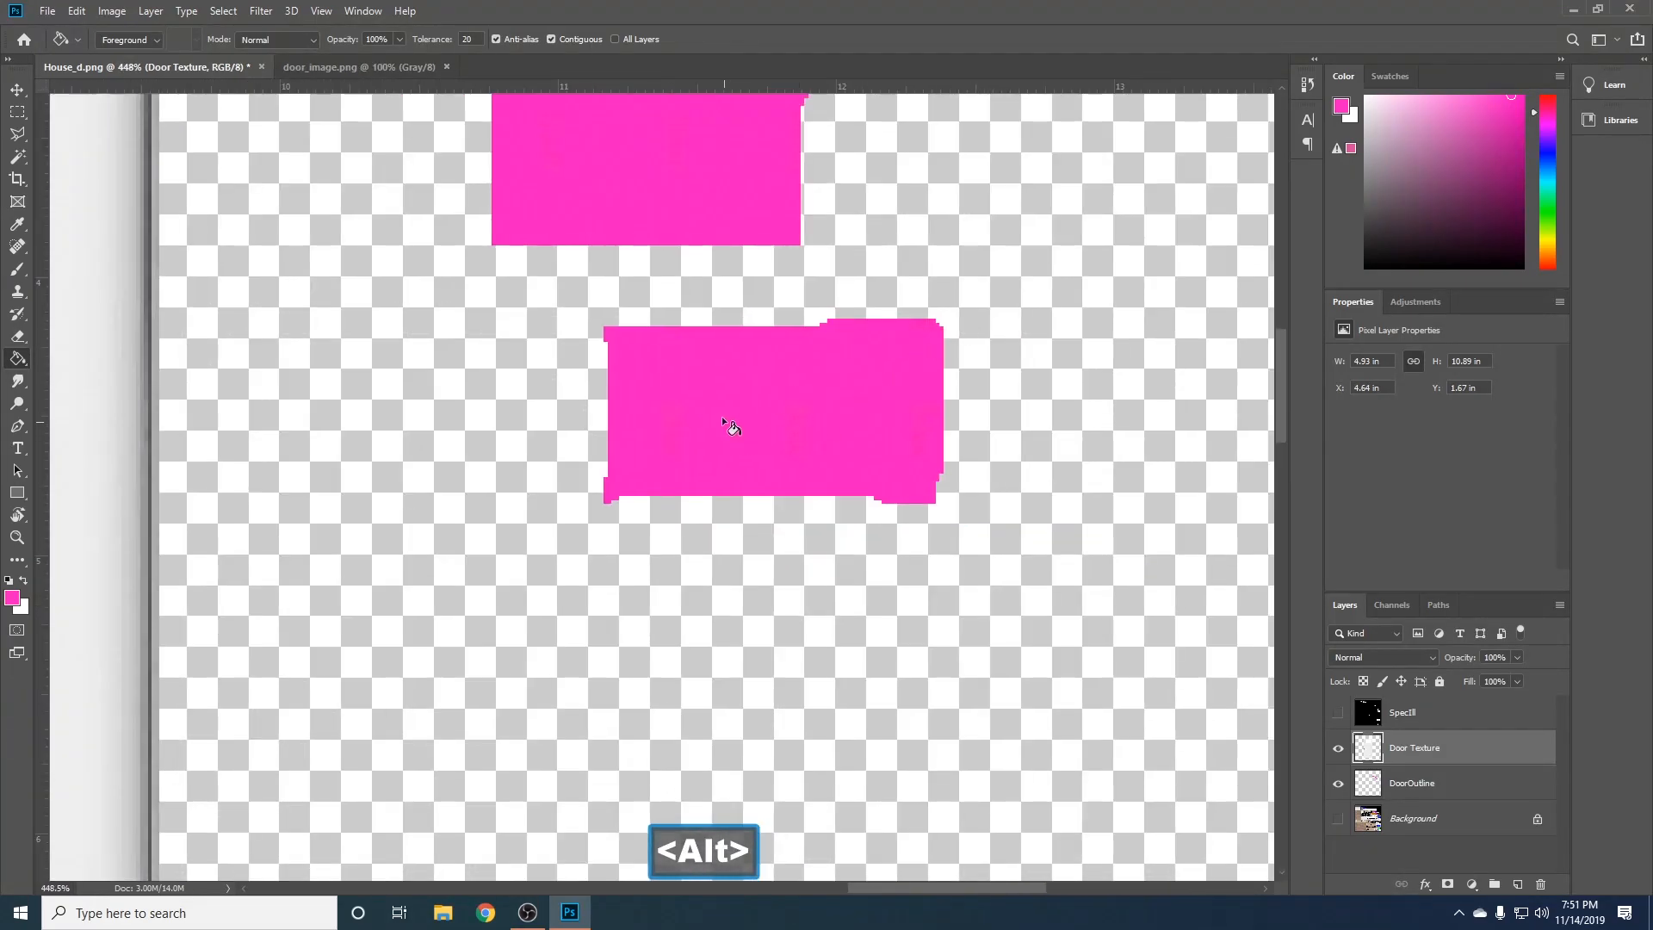
key(space)
drag(725, 424, 938, 712)
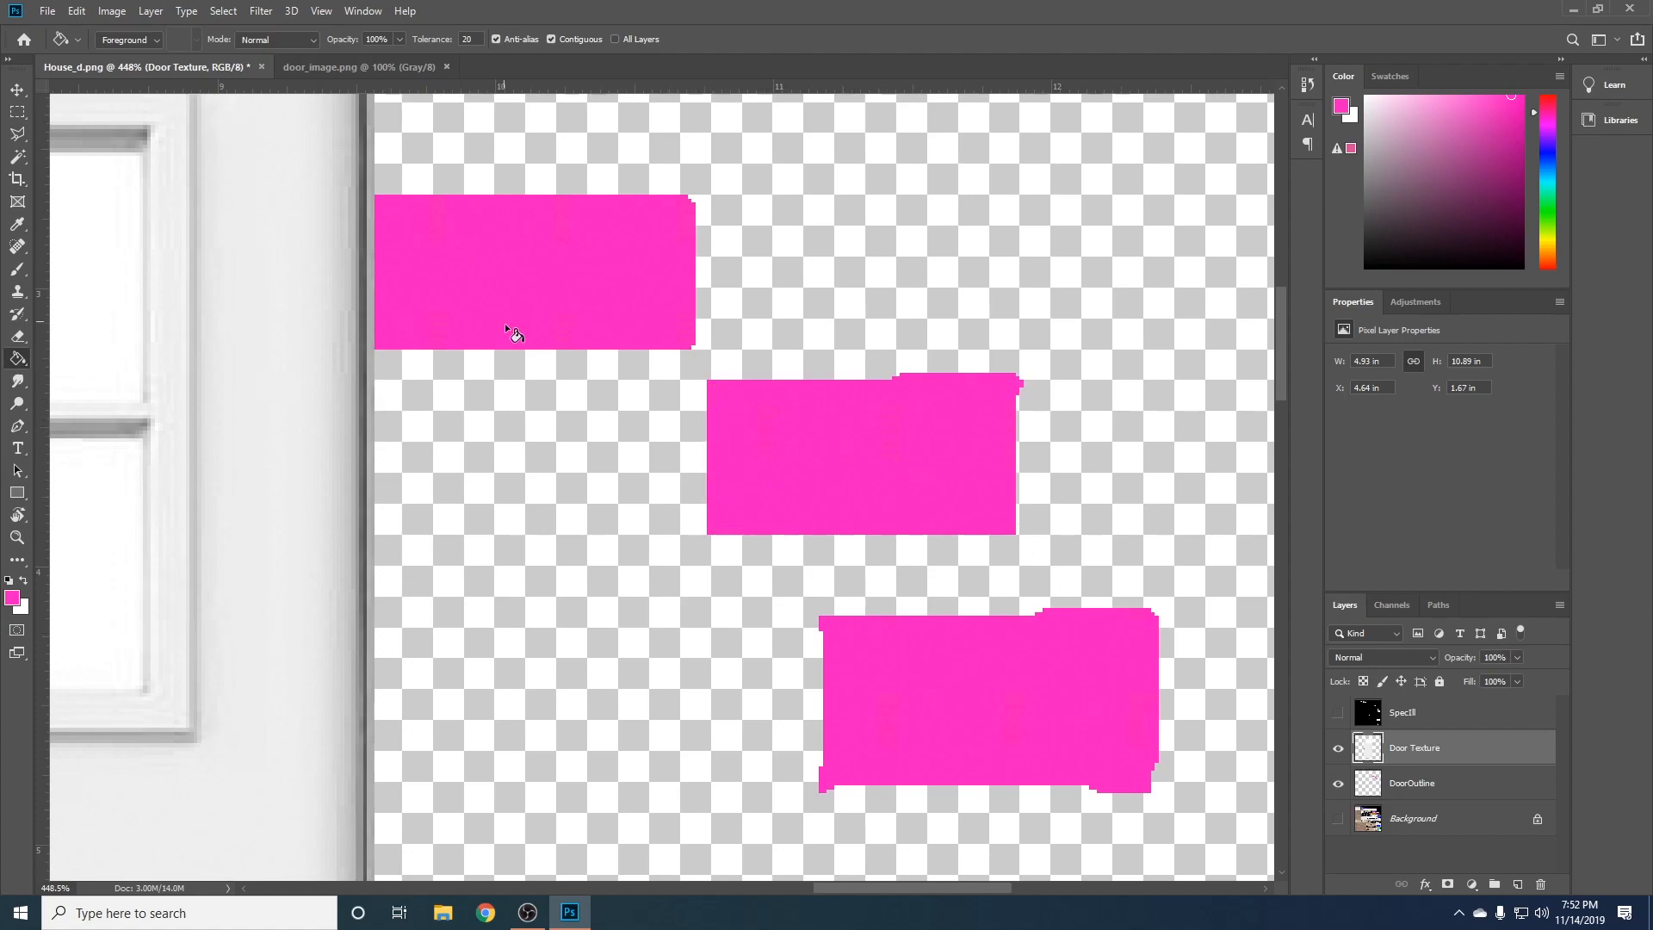
alt+scroll(515, 344, down, 8)
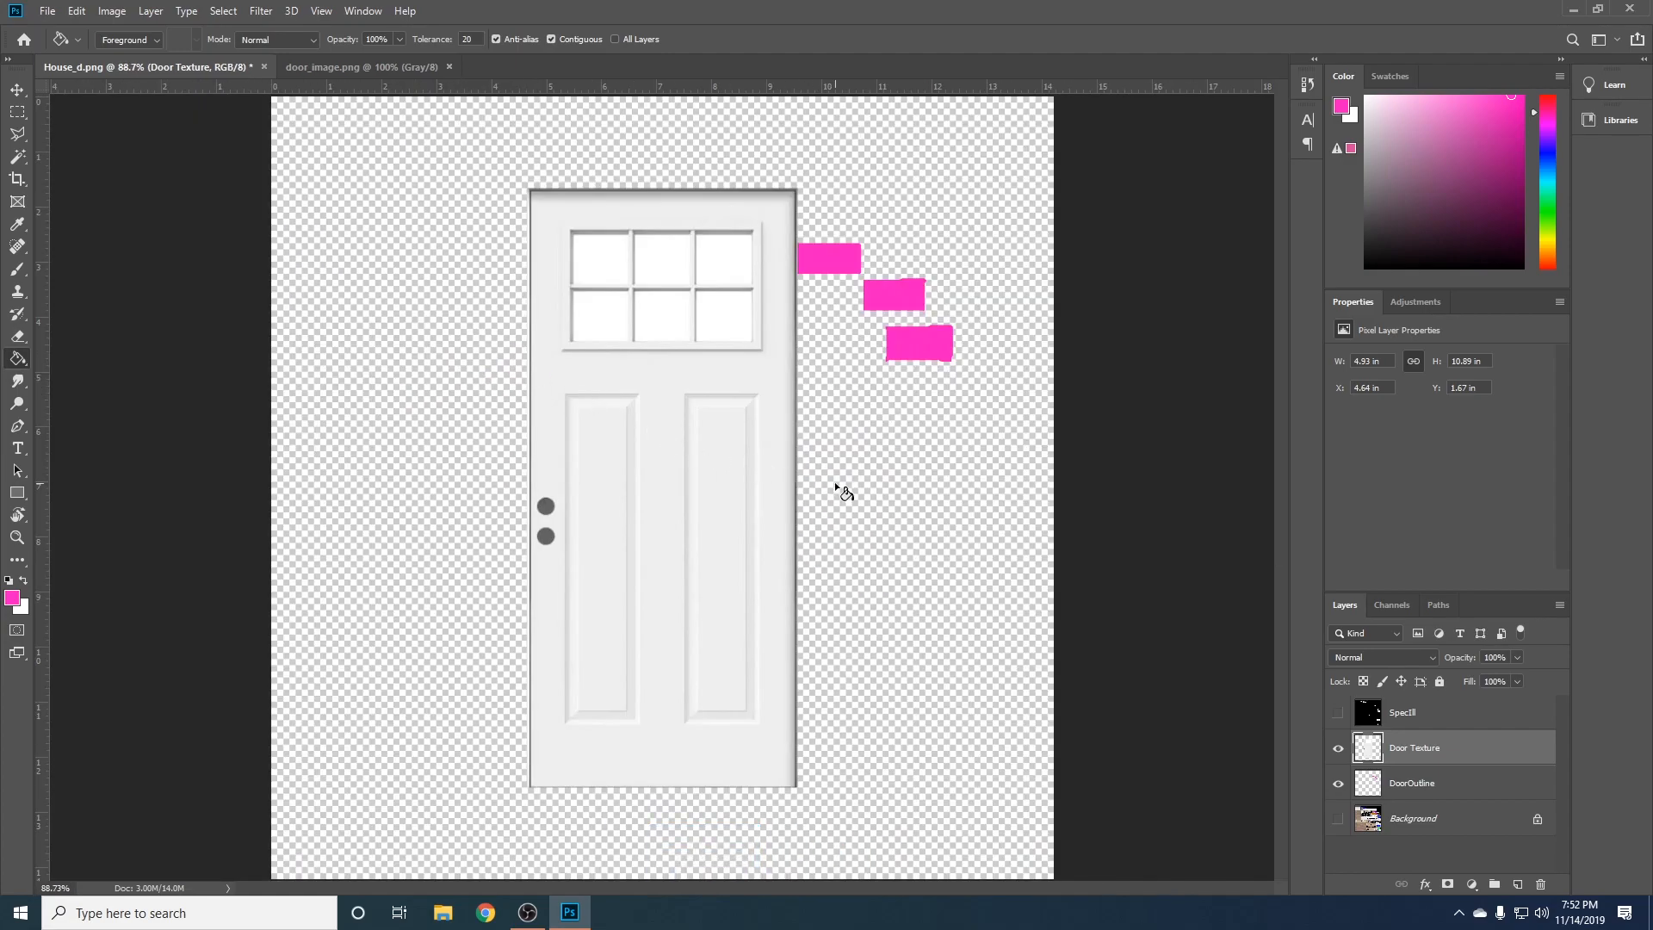
key(ctrl+t)
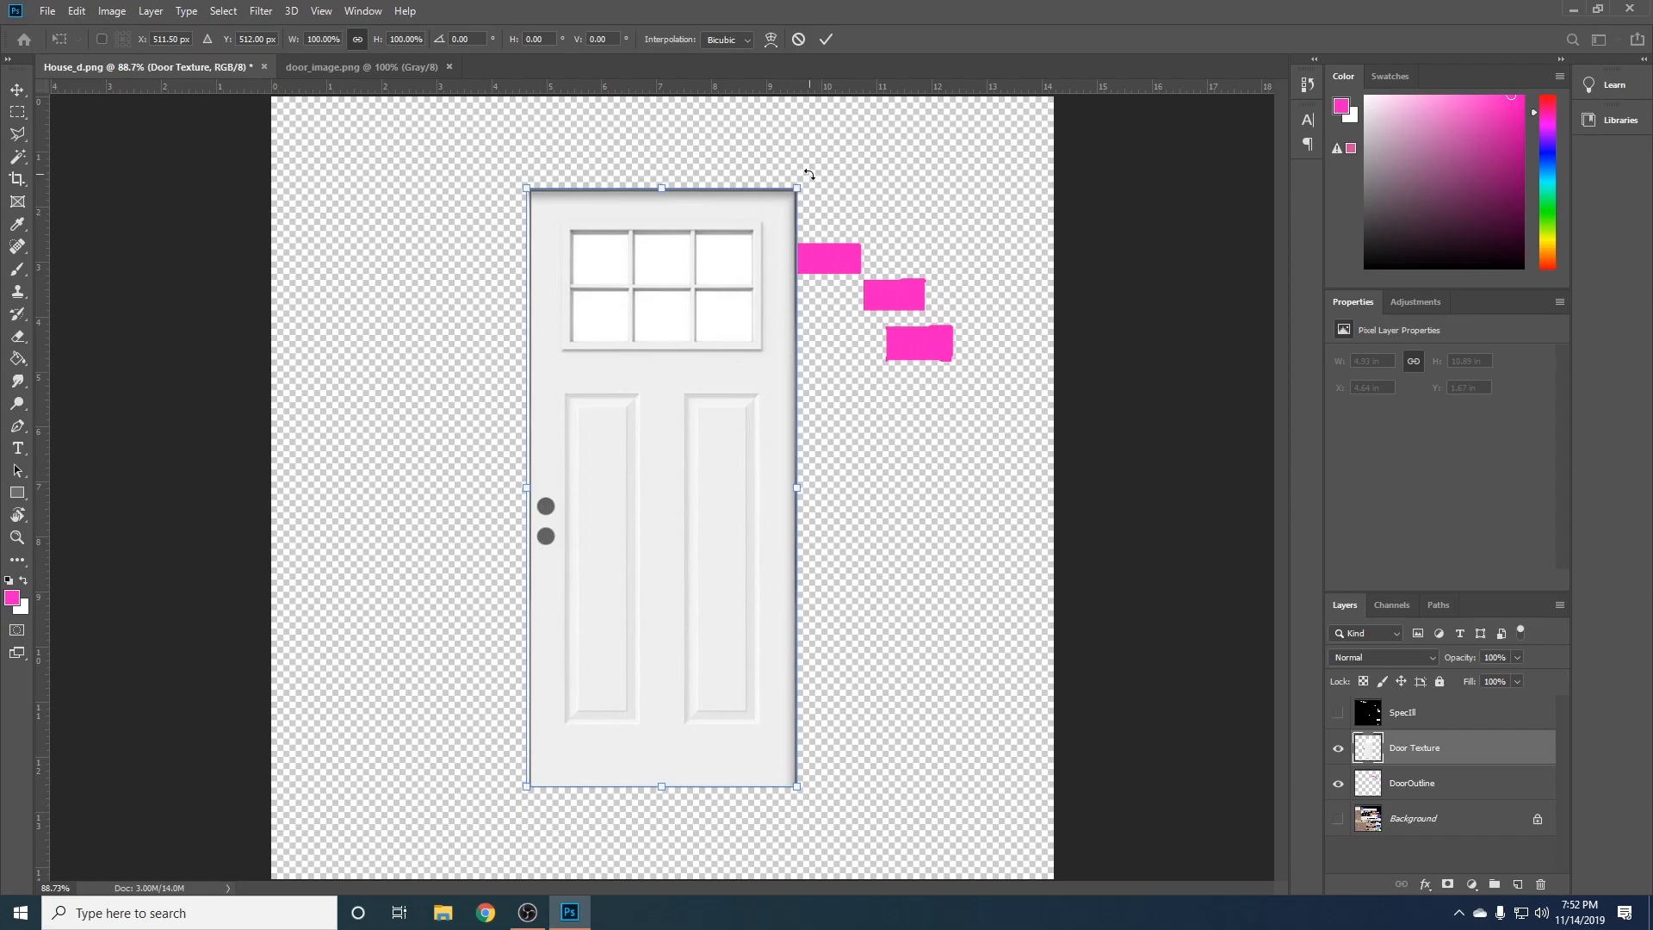
drag(809, 174, 965, 612)
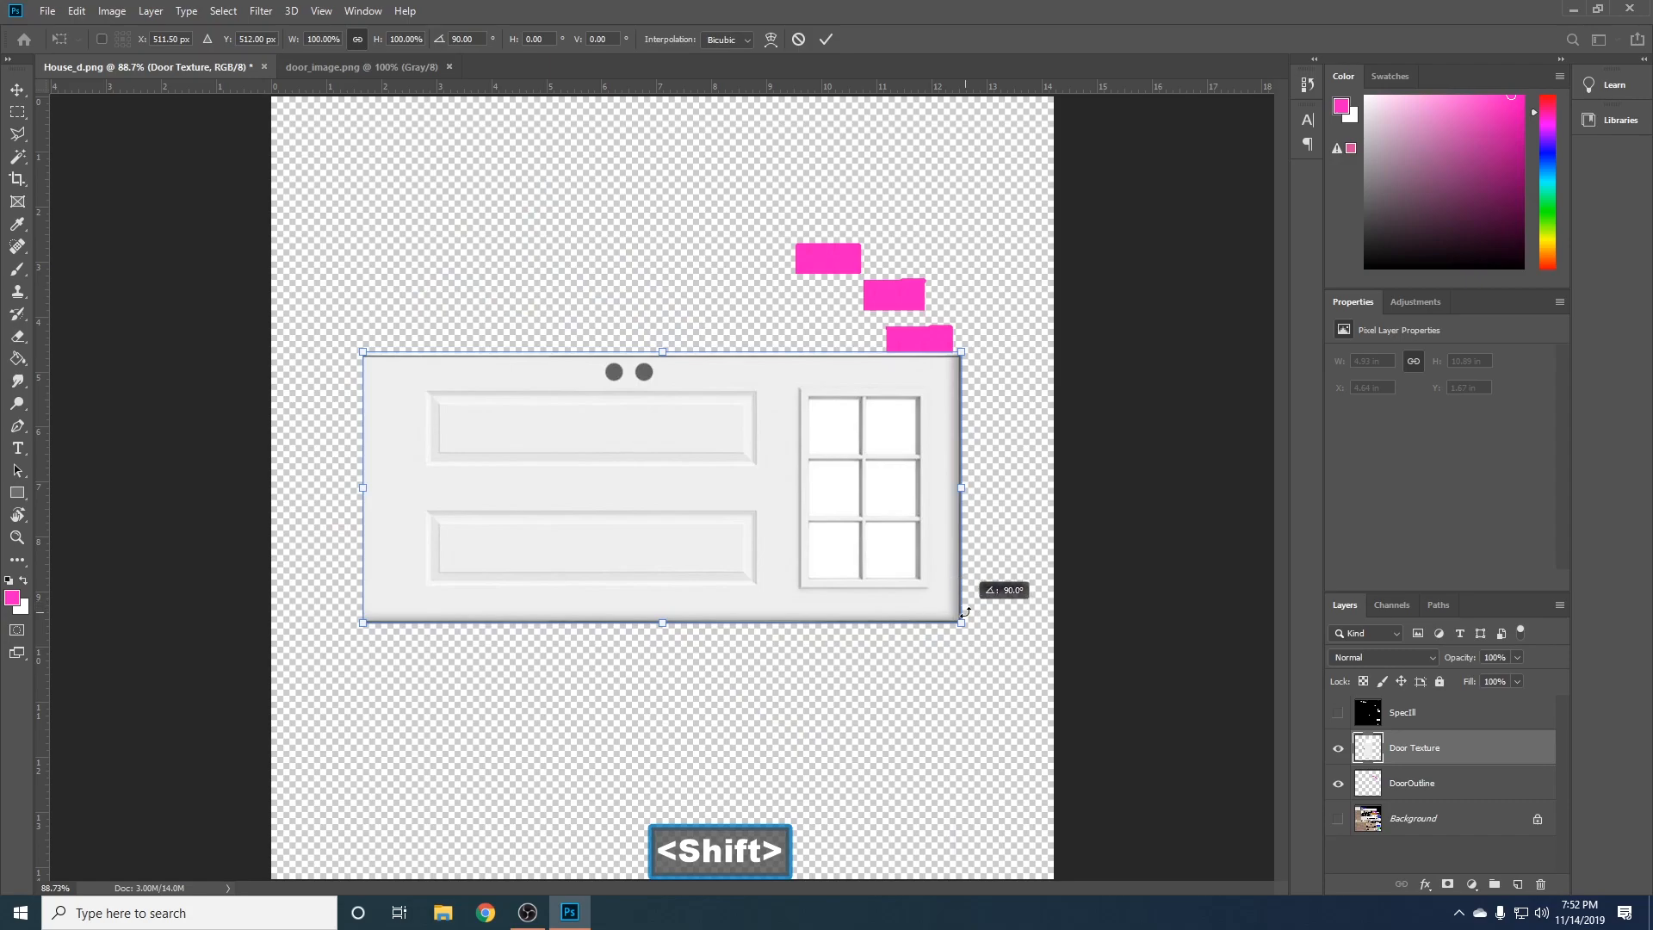
drag(964, 612, 965, 612)
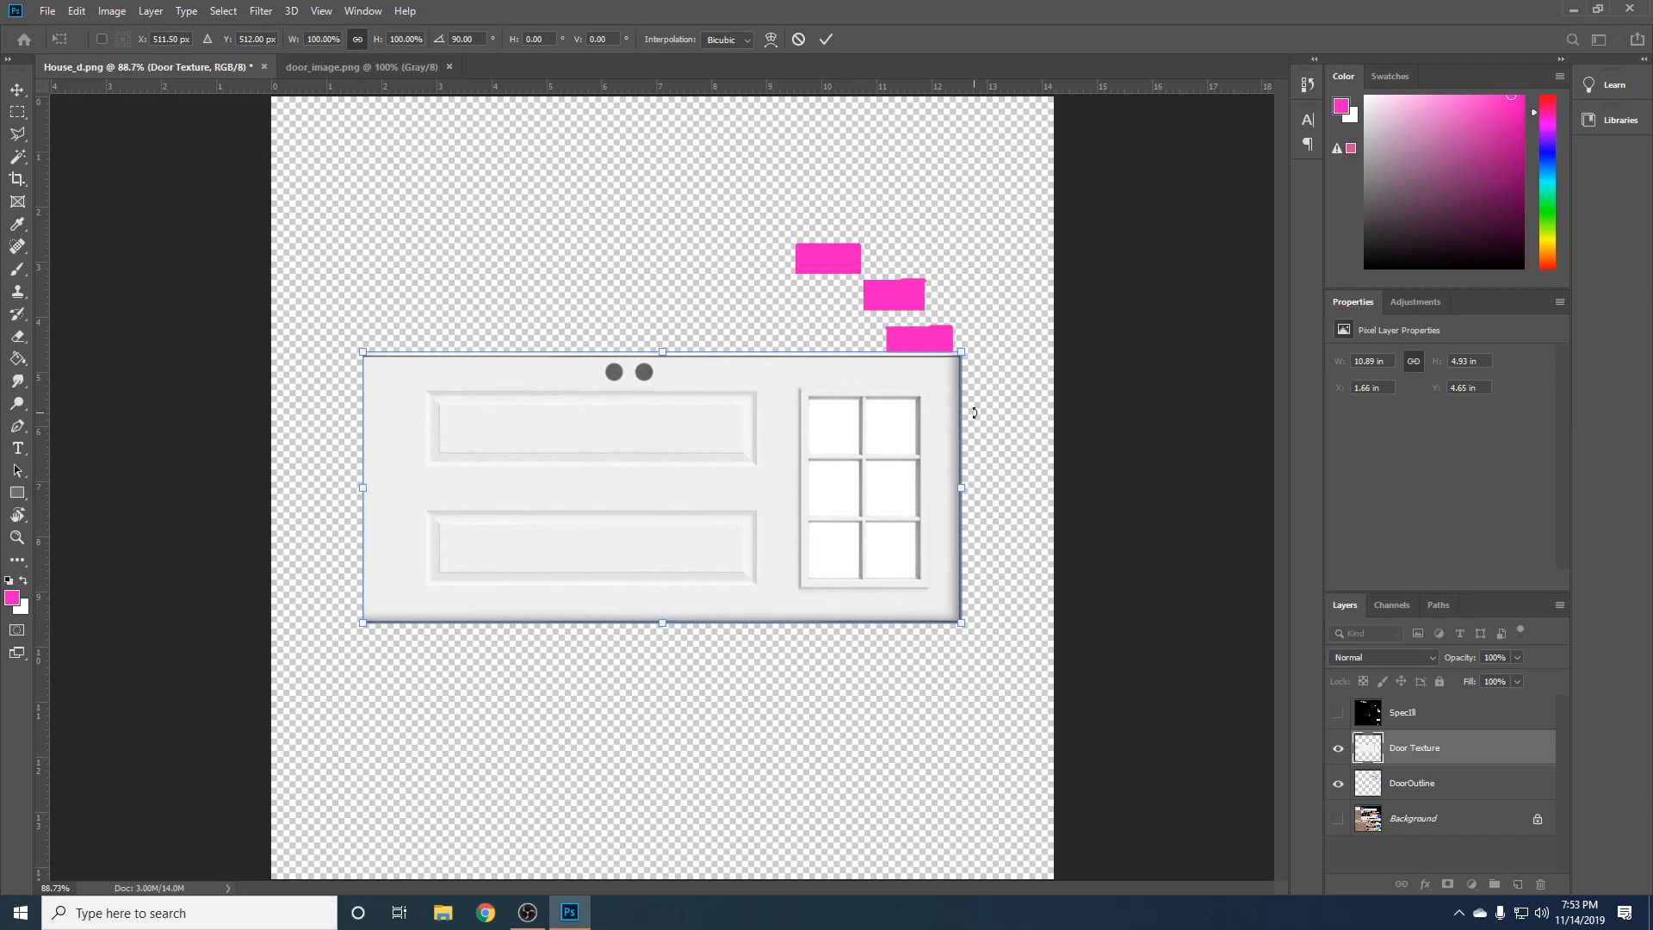
- Scale the door image proportionally to about 11% and place it over the uppermost pink door area
drag(961, 351, 908, 244)
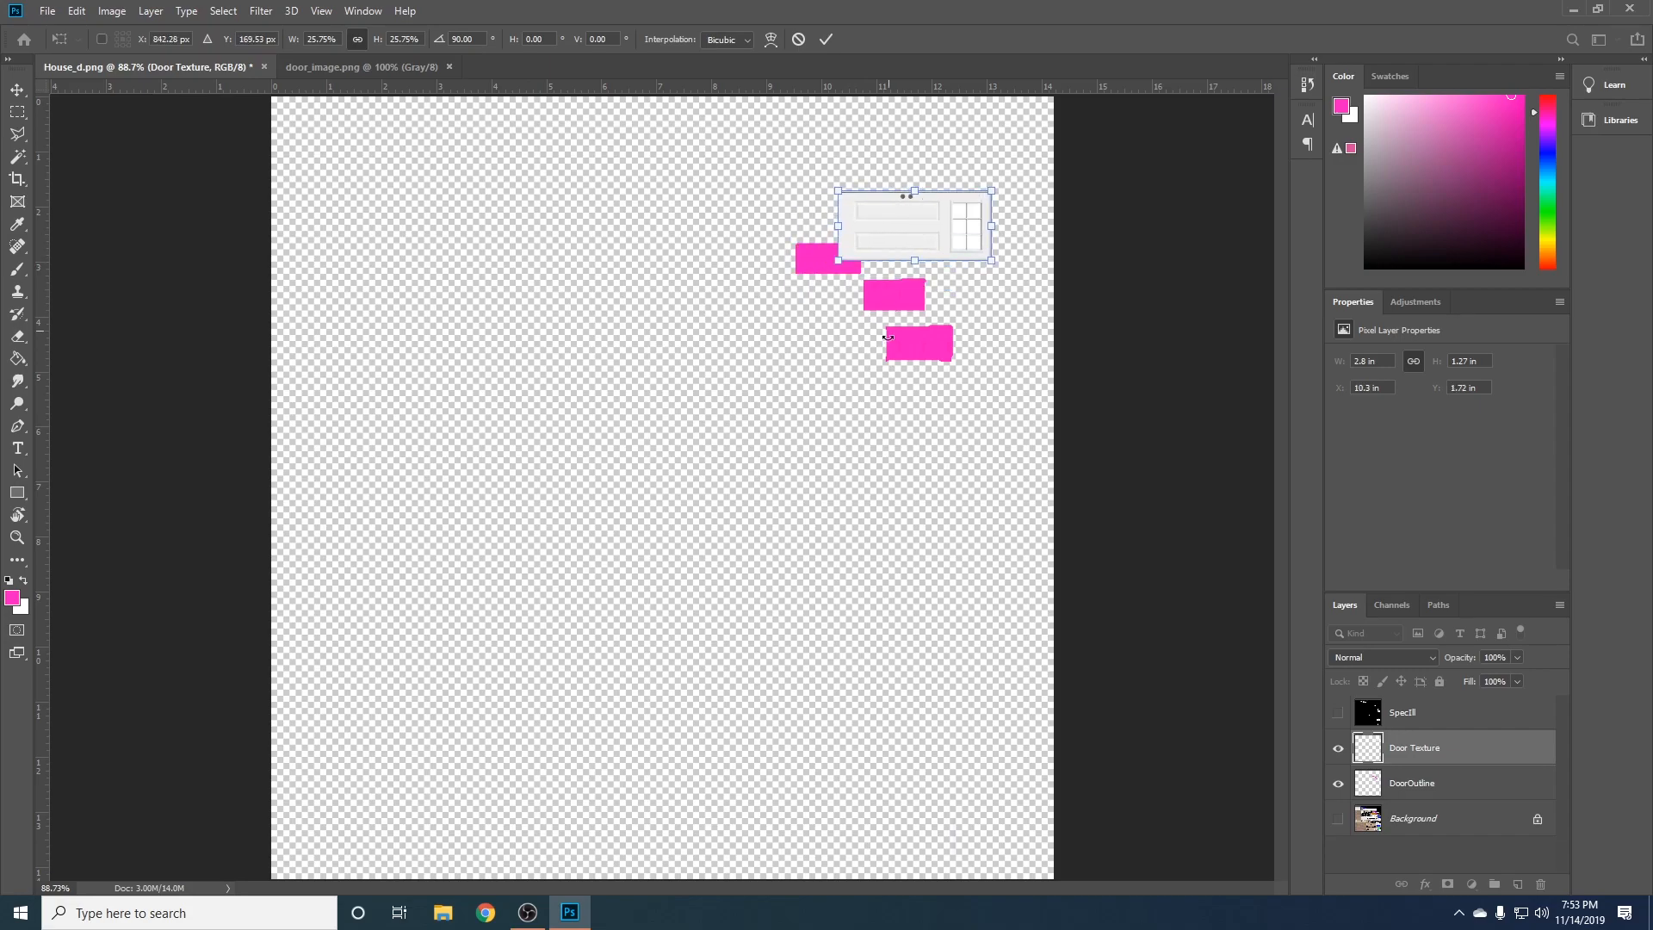
alt+scroll(898, 276, up, 6)
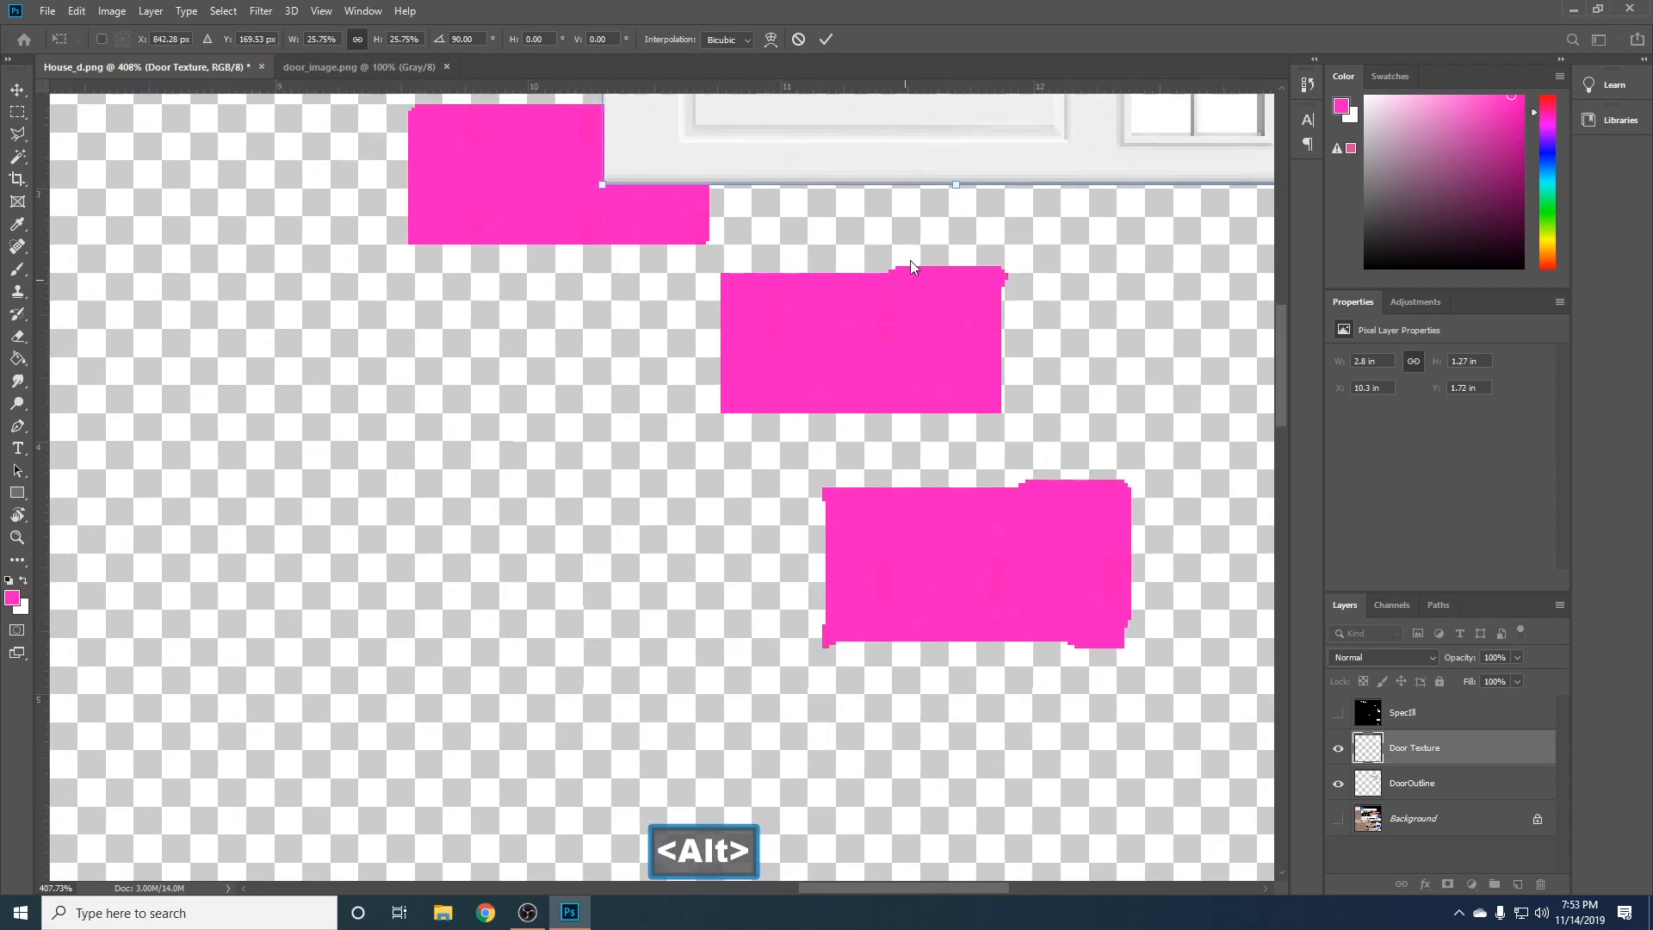
key(space)
drag(844, 370, 818, 502)
drag(922, 405, 723, 470)
drag(1008, 333, 612, 538)
drag(613, 536, 602, 524)
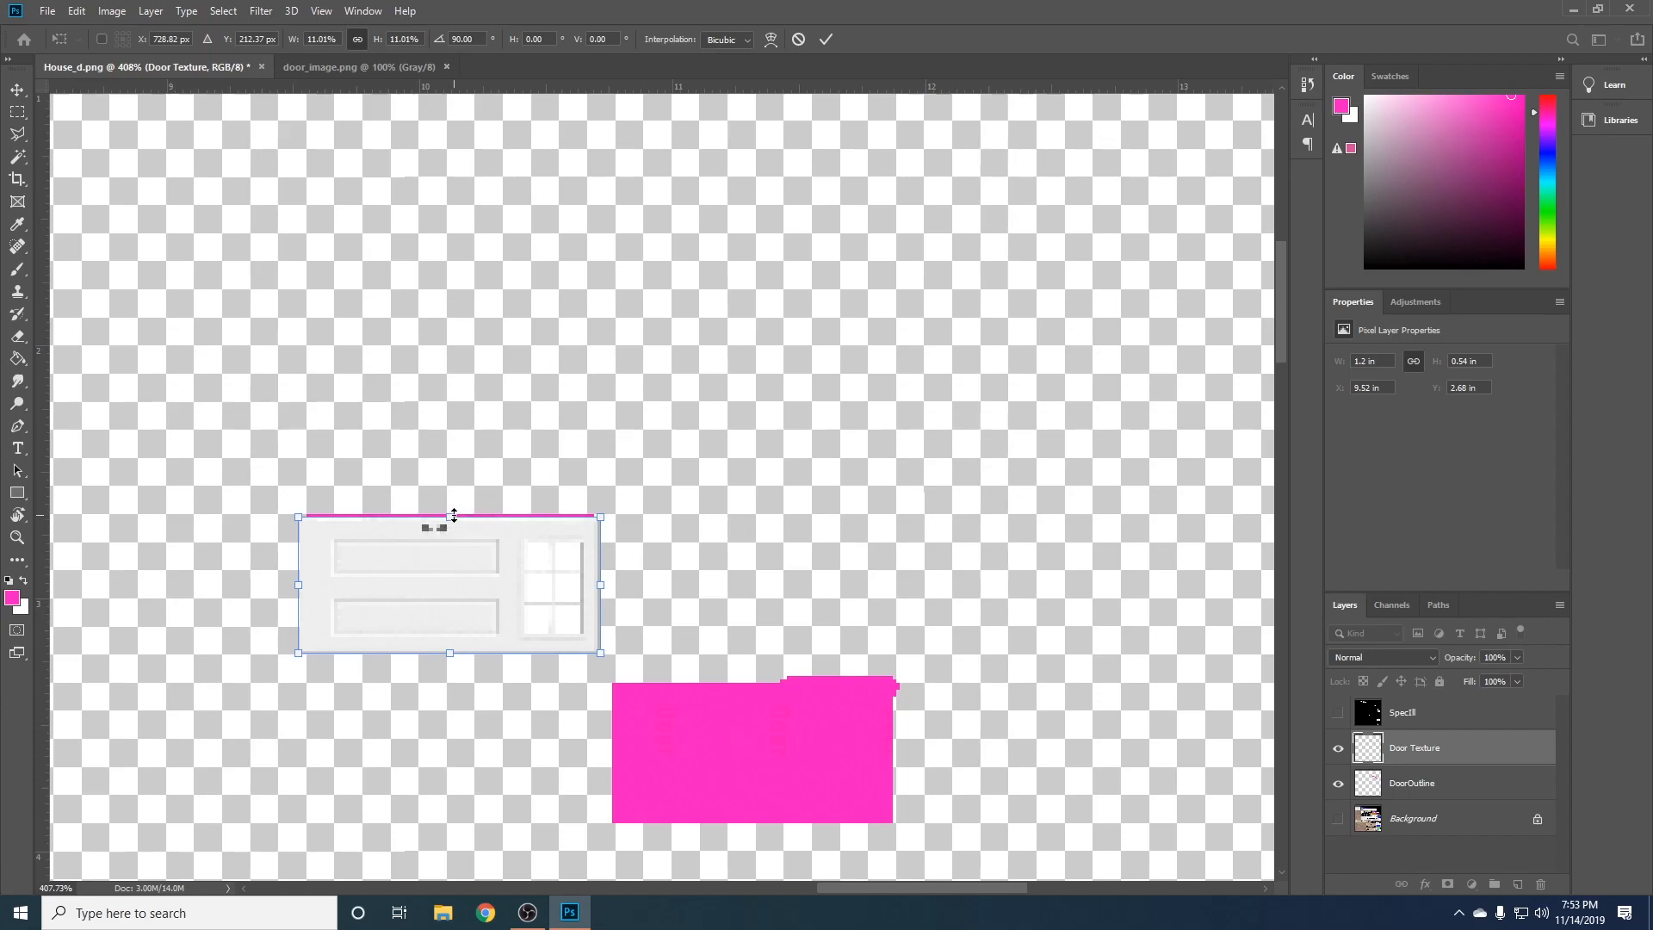
- Stretch the door's edges to cover the uppermost pink area, at 11.27% width and 11.10% height, and apply the transform
mouse_move(451, 520)
mouse_down()
mouse_move(438, 265)
mouse_move(441, 544)
mouse_move(444, 518)
mouse_up()
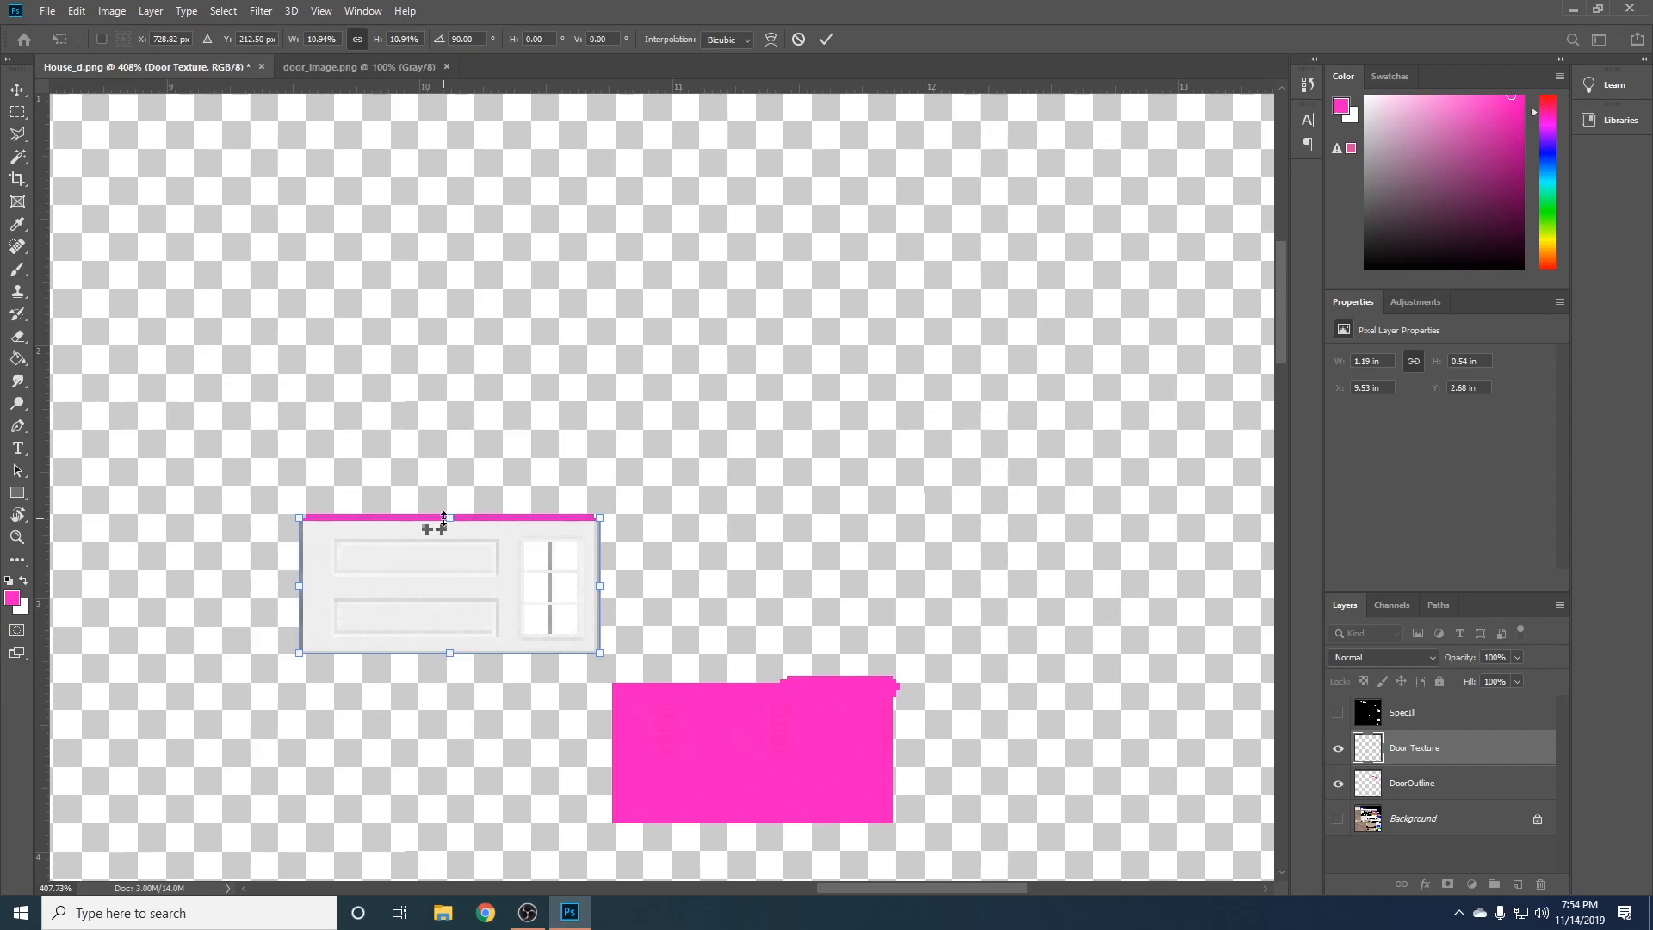
key(shift)
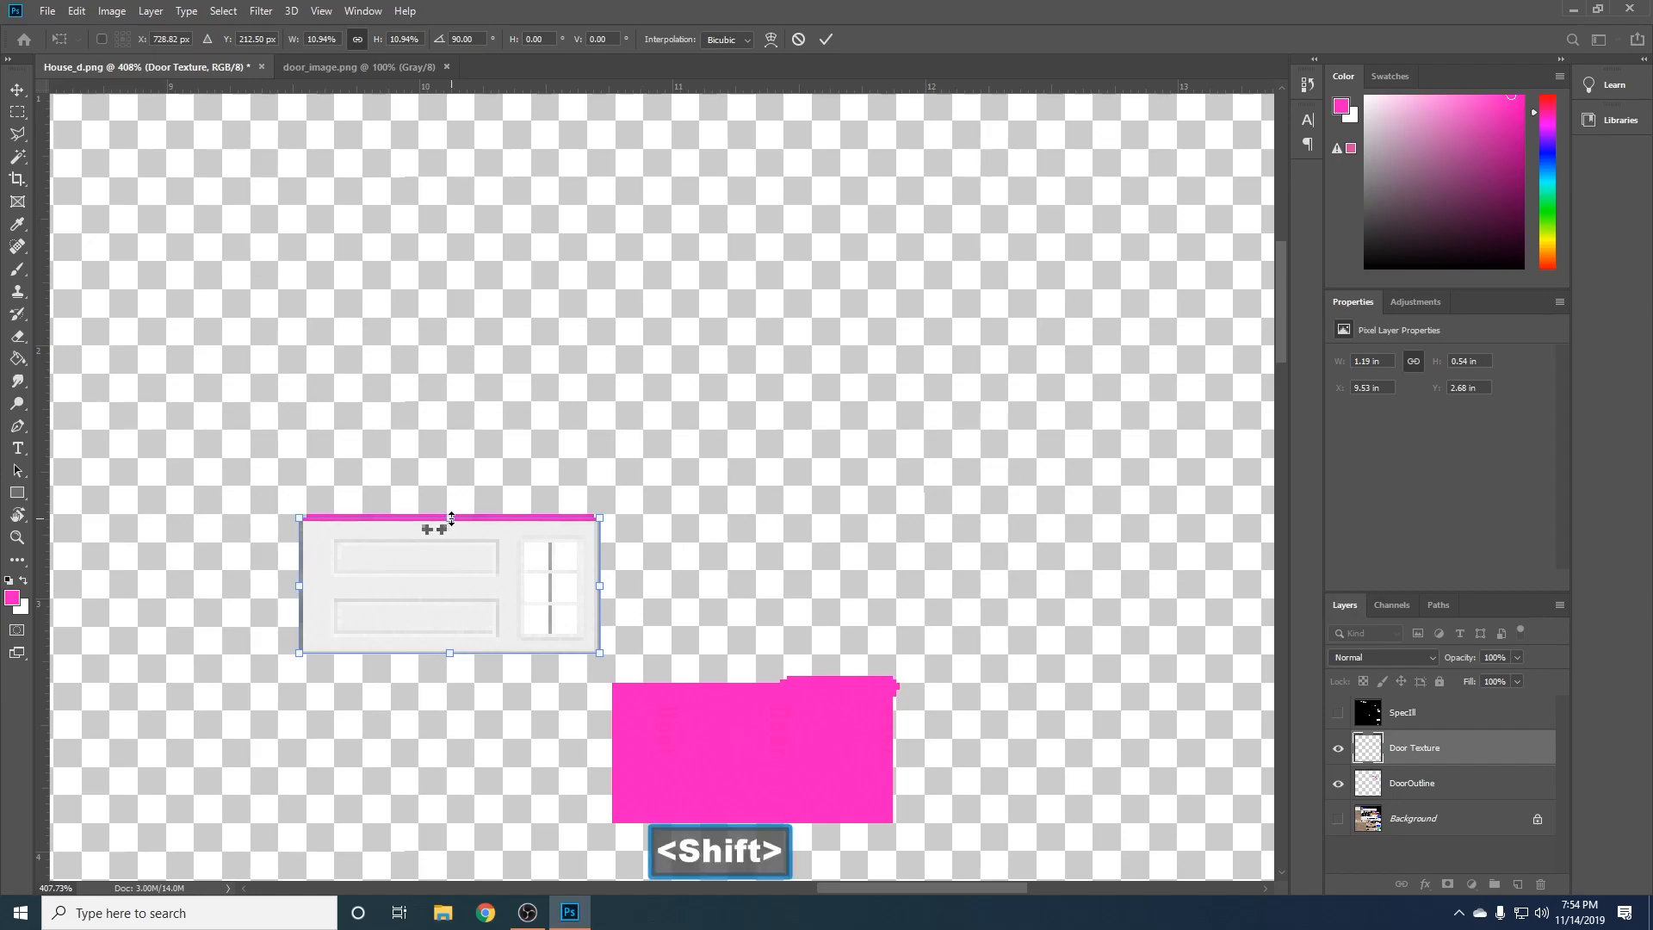
drag(451, 519, 452, 514)
drag(295, 585, 292, 585)
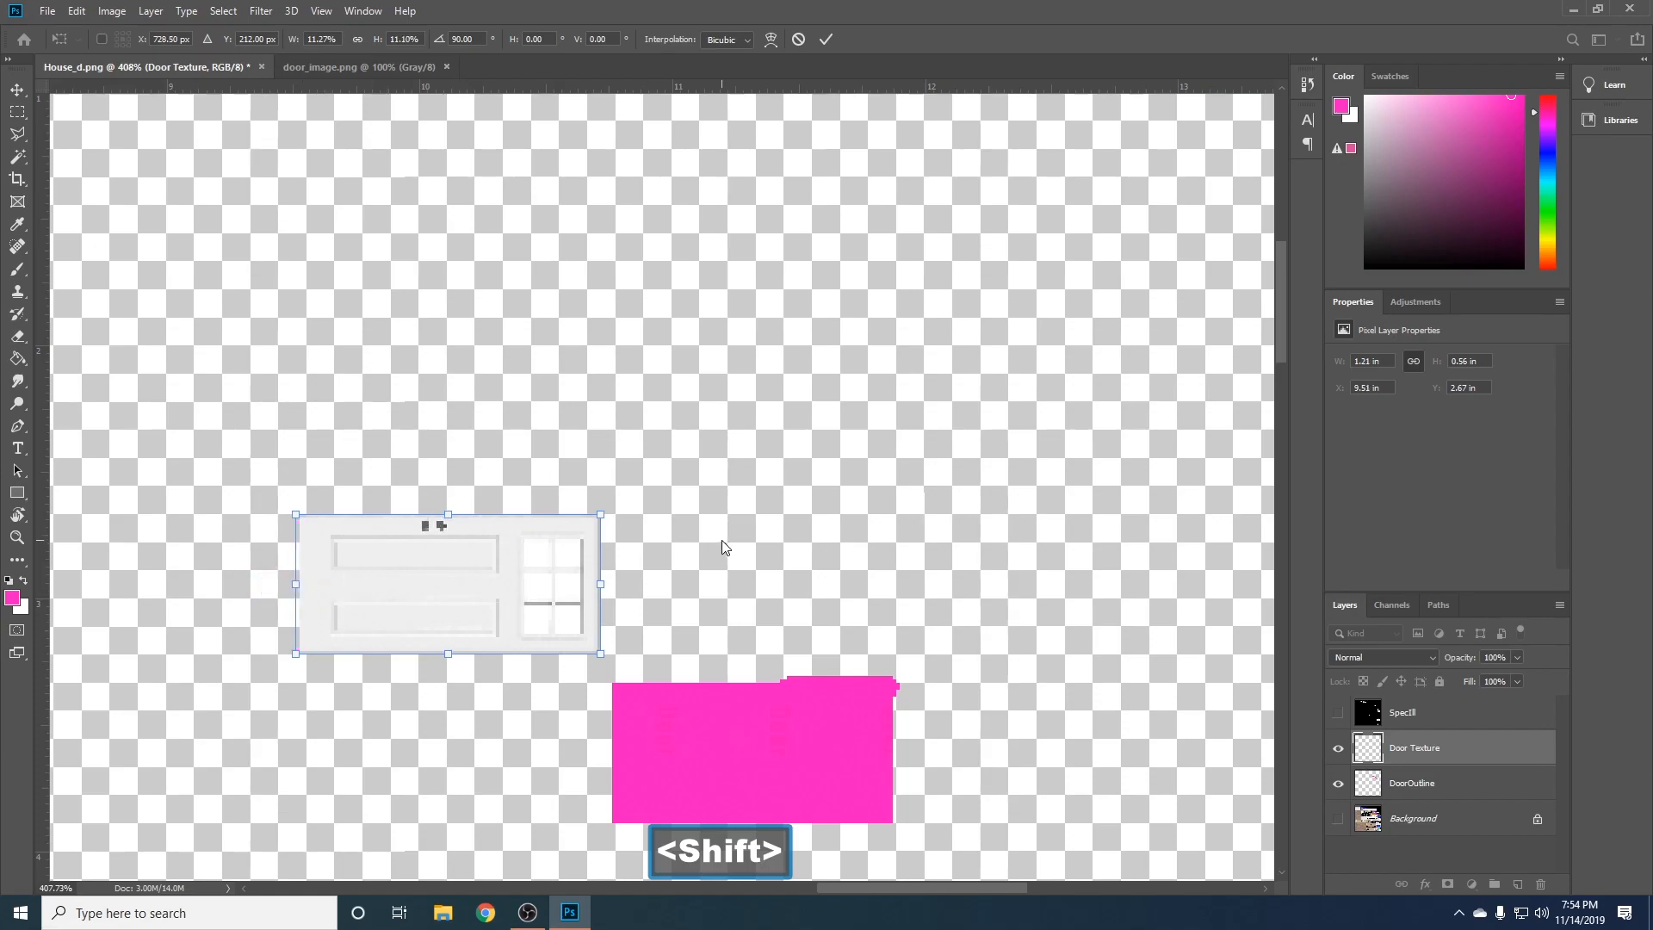
key(Return)
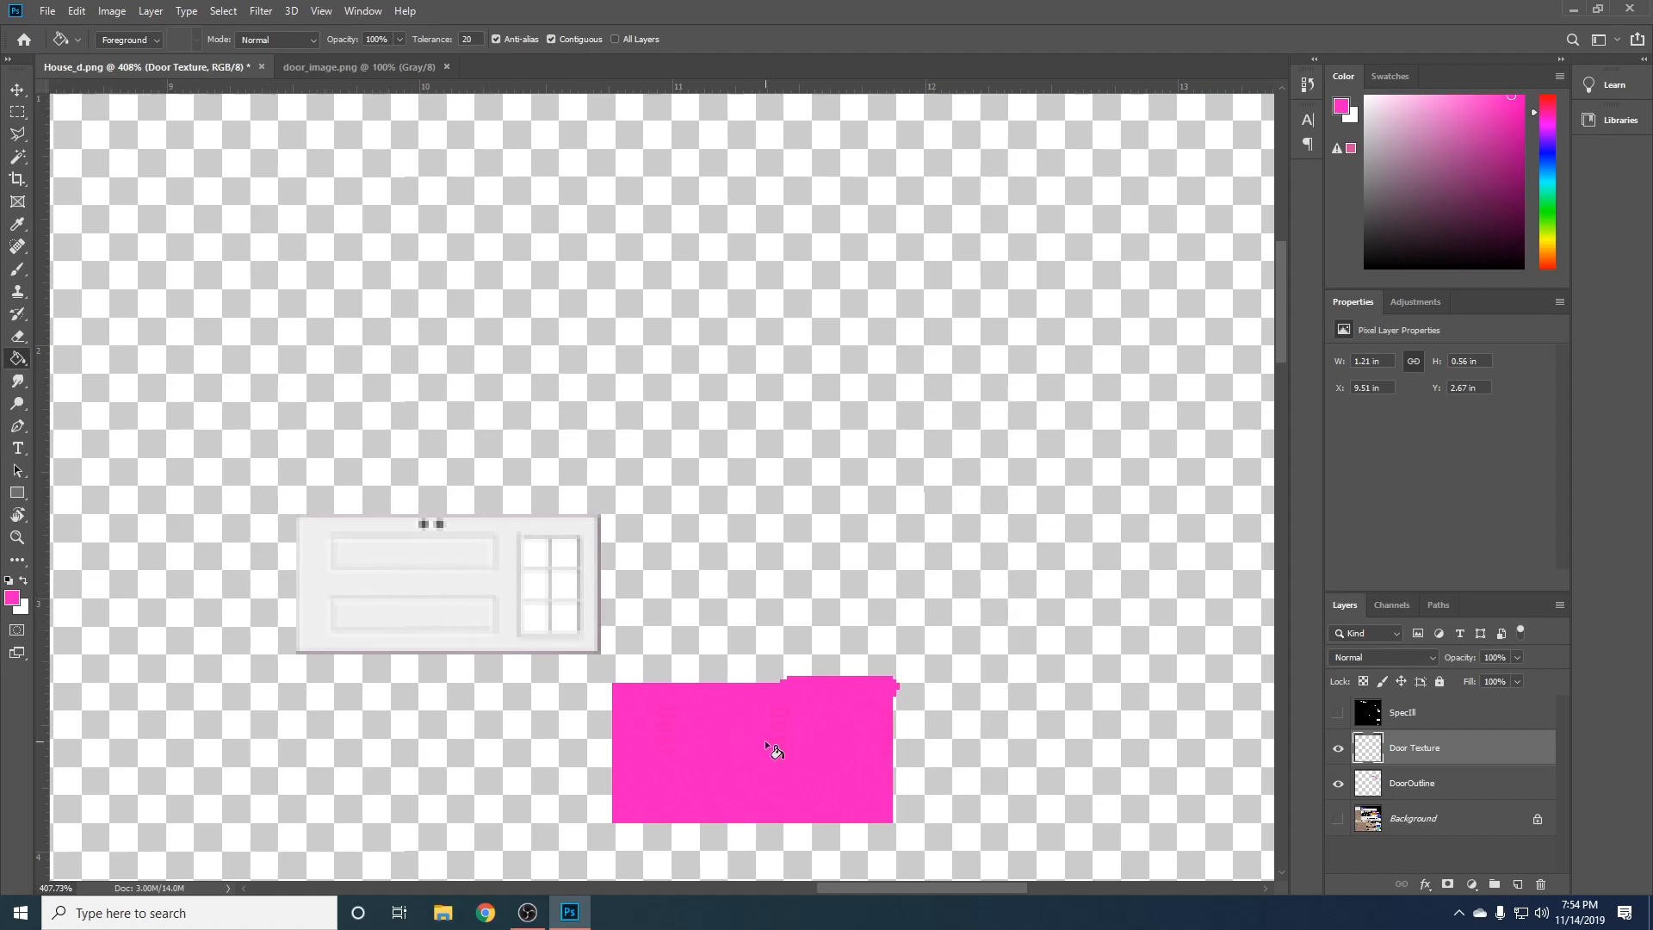
- Duplicate the fitted door twice, placing one copy over the middle pink area and one over the lowest
drag(786, 753, 672, 539)
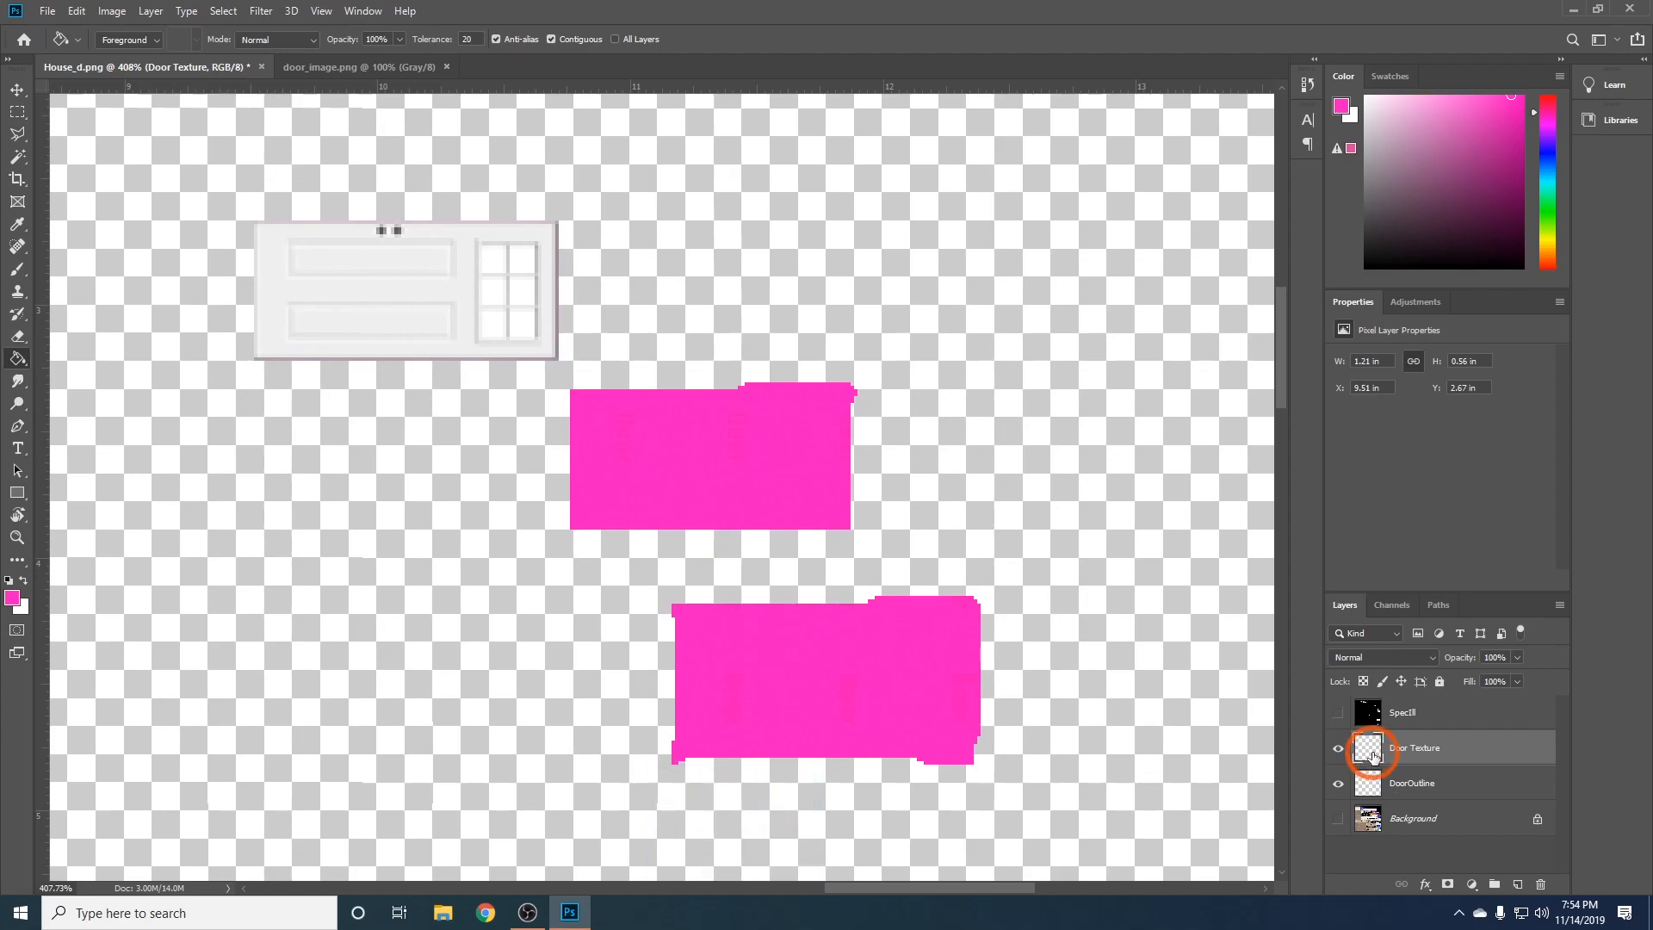
click(19, 96)
key(alt)
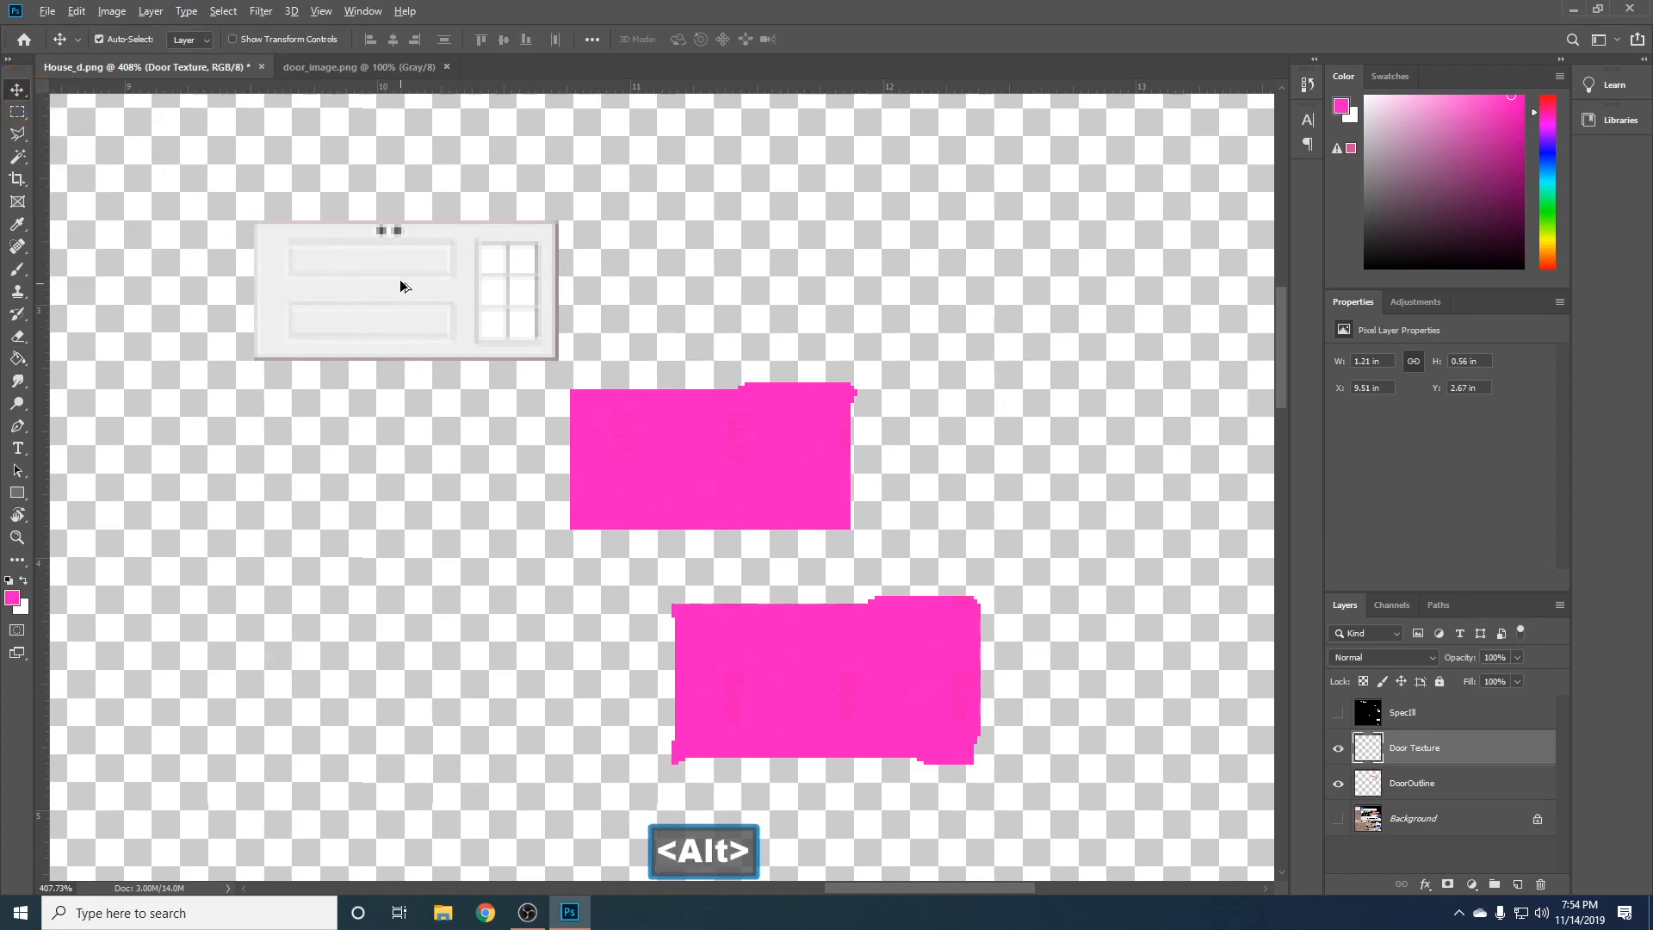
drag(379, 276, 694, 445)
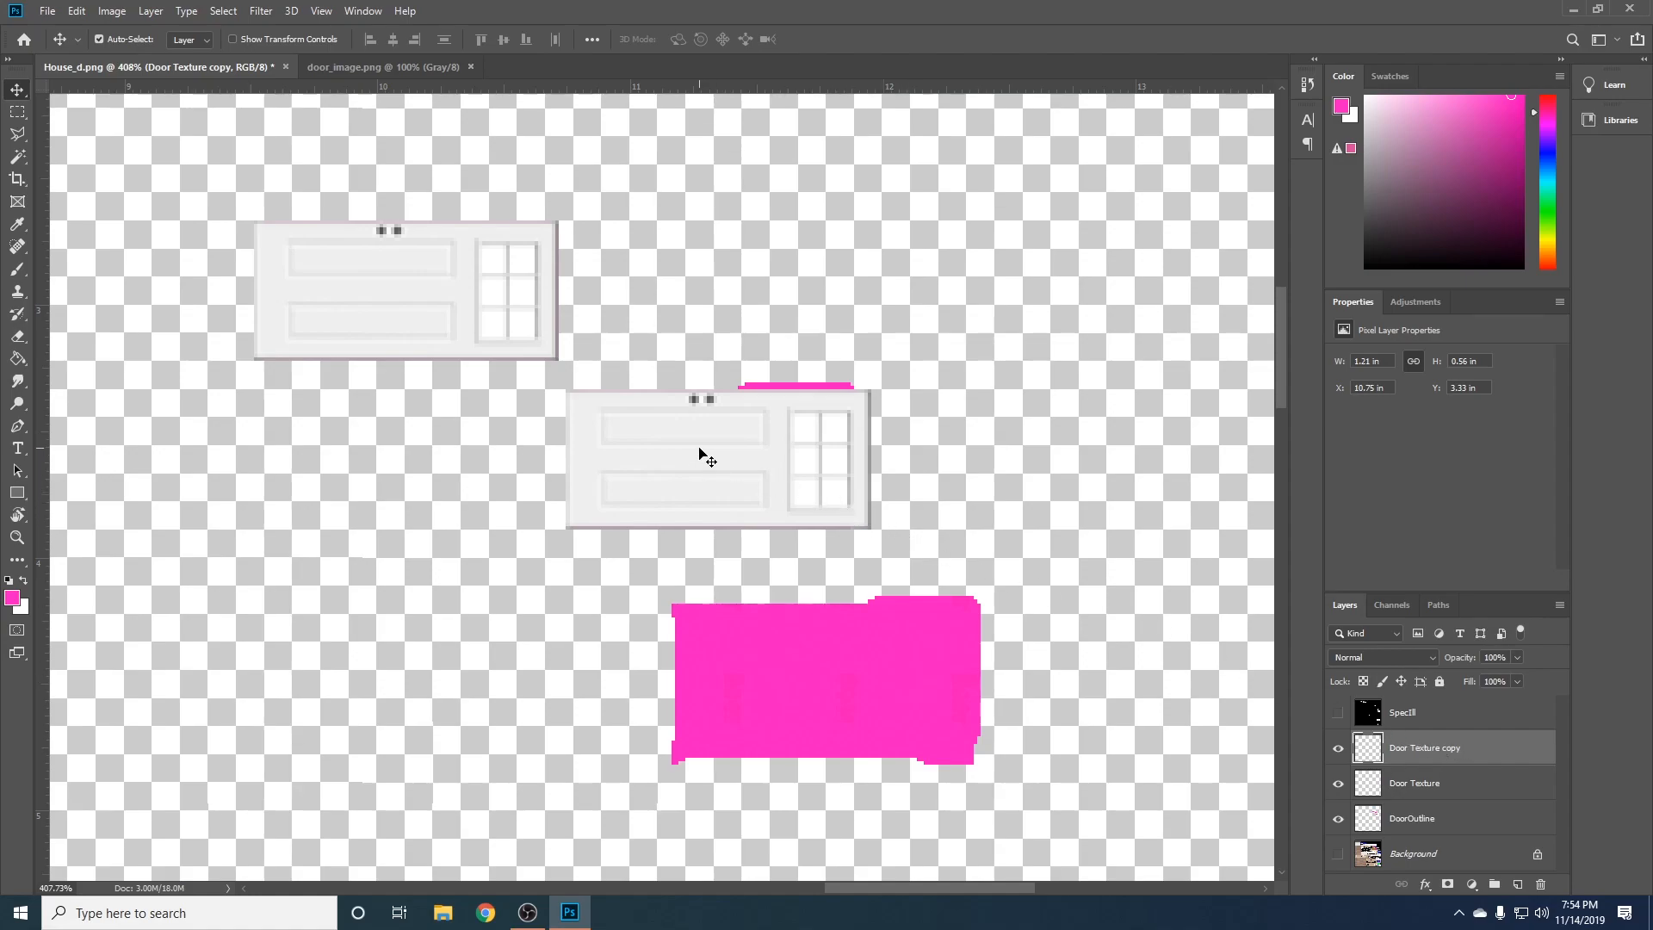
drag(696, 444, 804, 673)
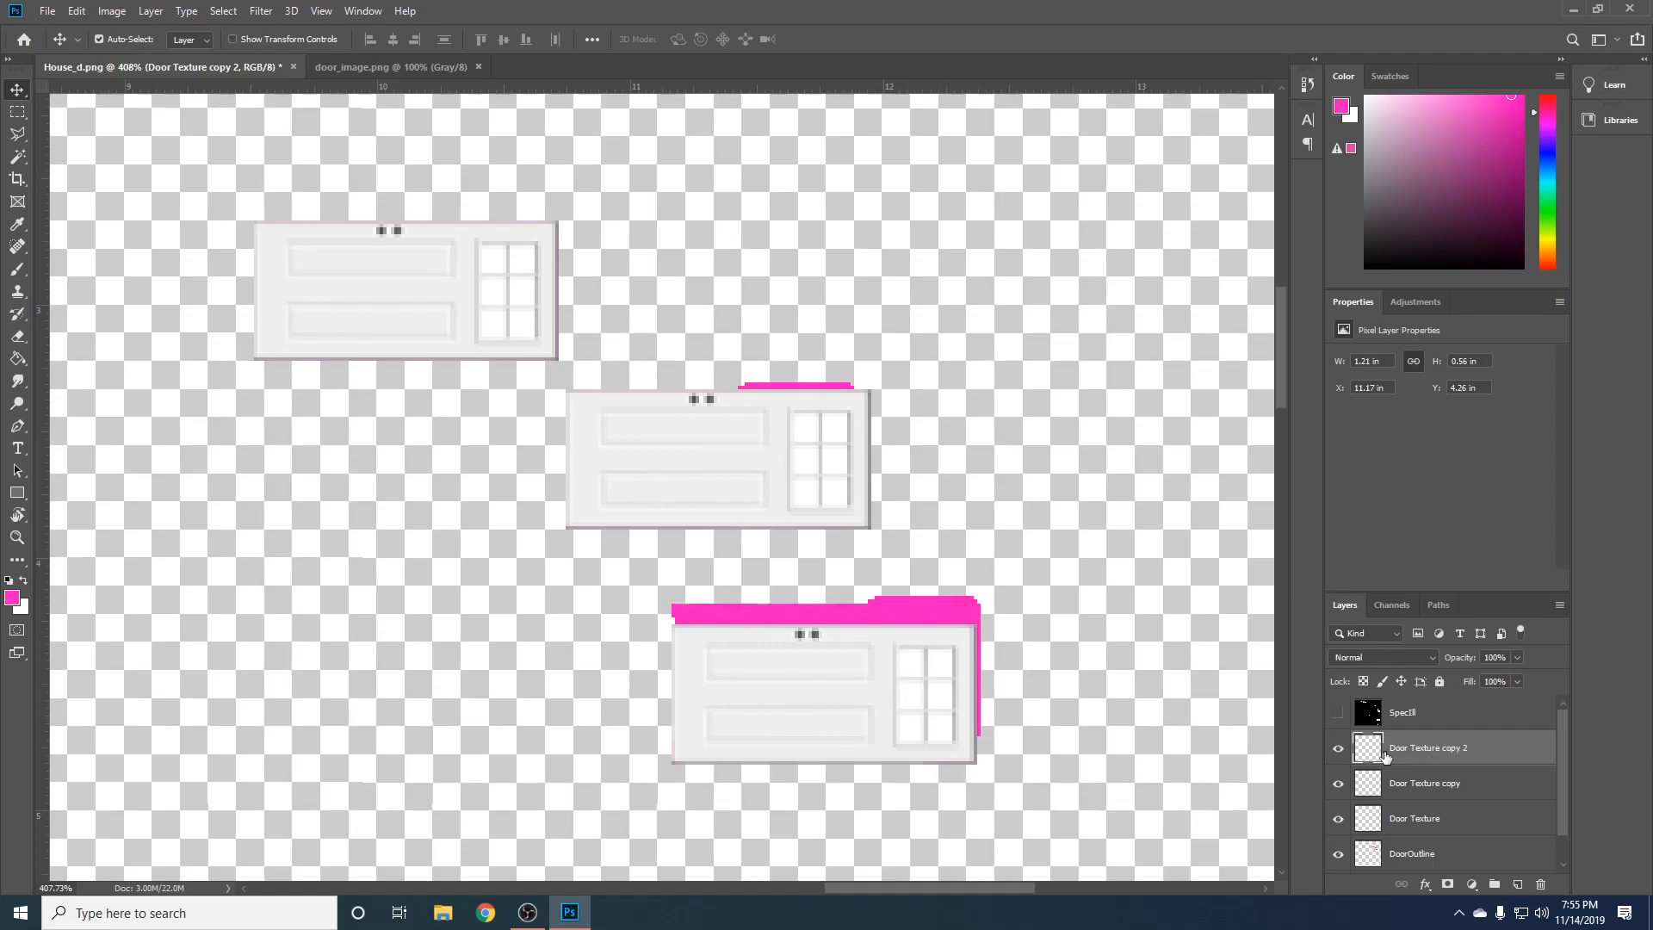
- Stretch Door Texture copy 2 to 120% height and about 1.24 in wide so it covers the lowest pink area
drag(1371, 755, 1224, 741)
key(ctrl+t)
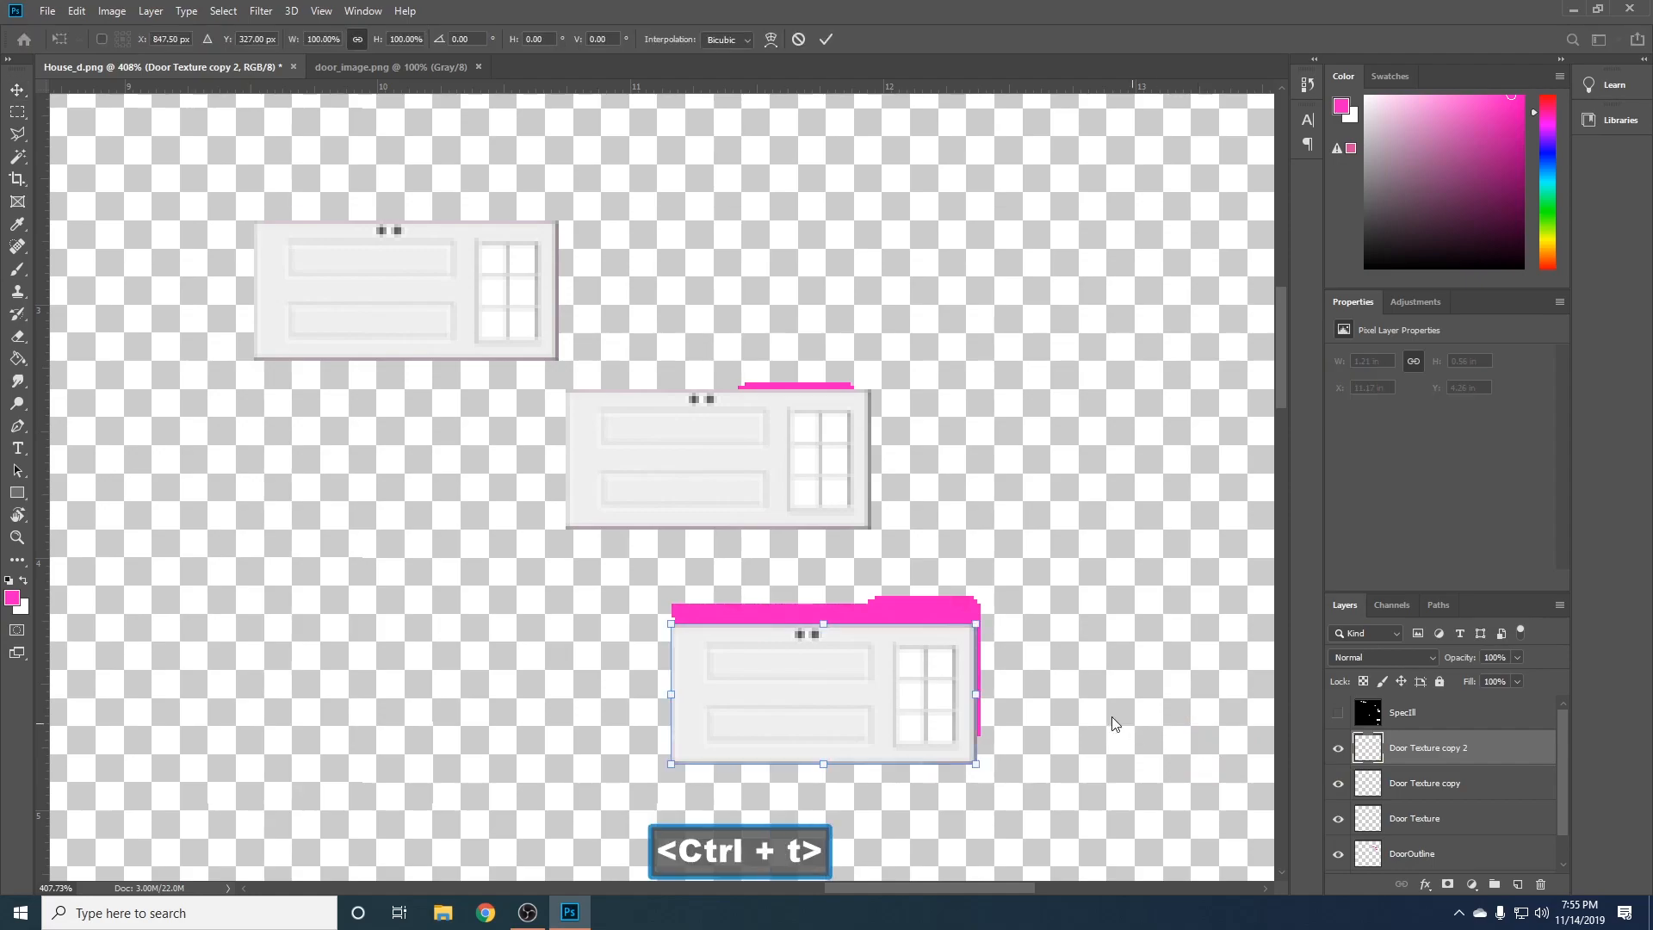
drag(822, 623, 821, 596)
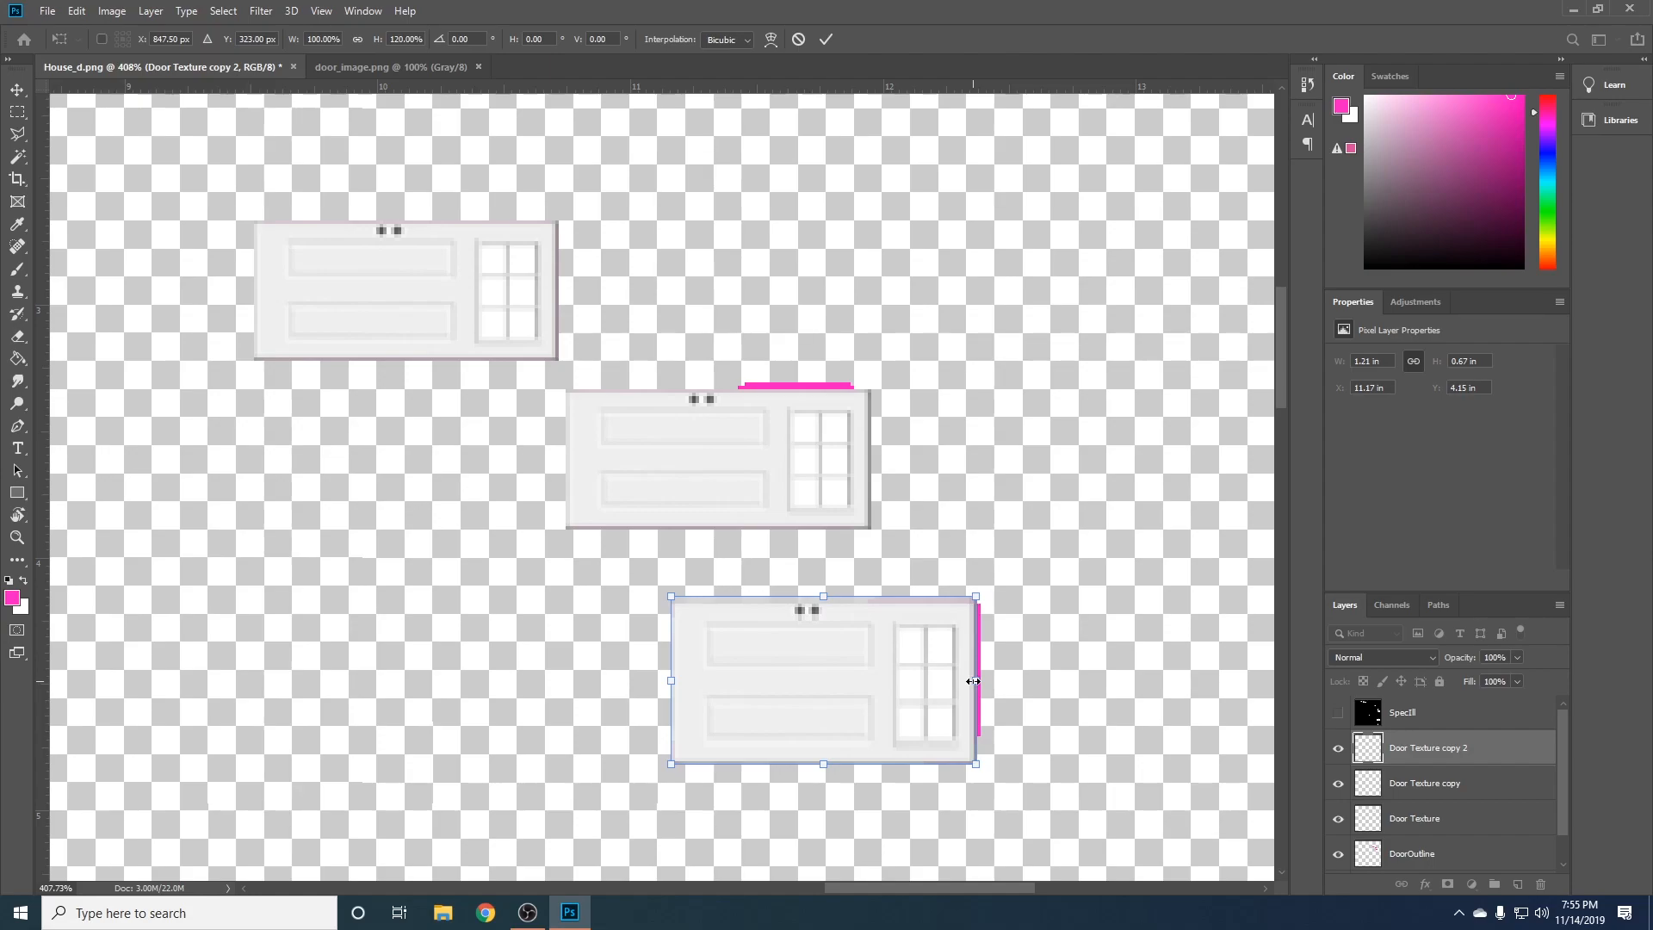
drag(972, 681, 980, 681)
key(Return)
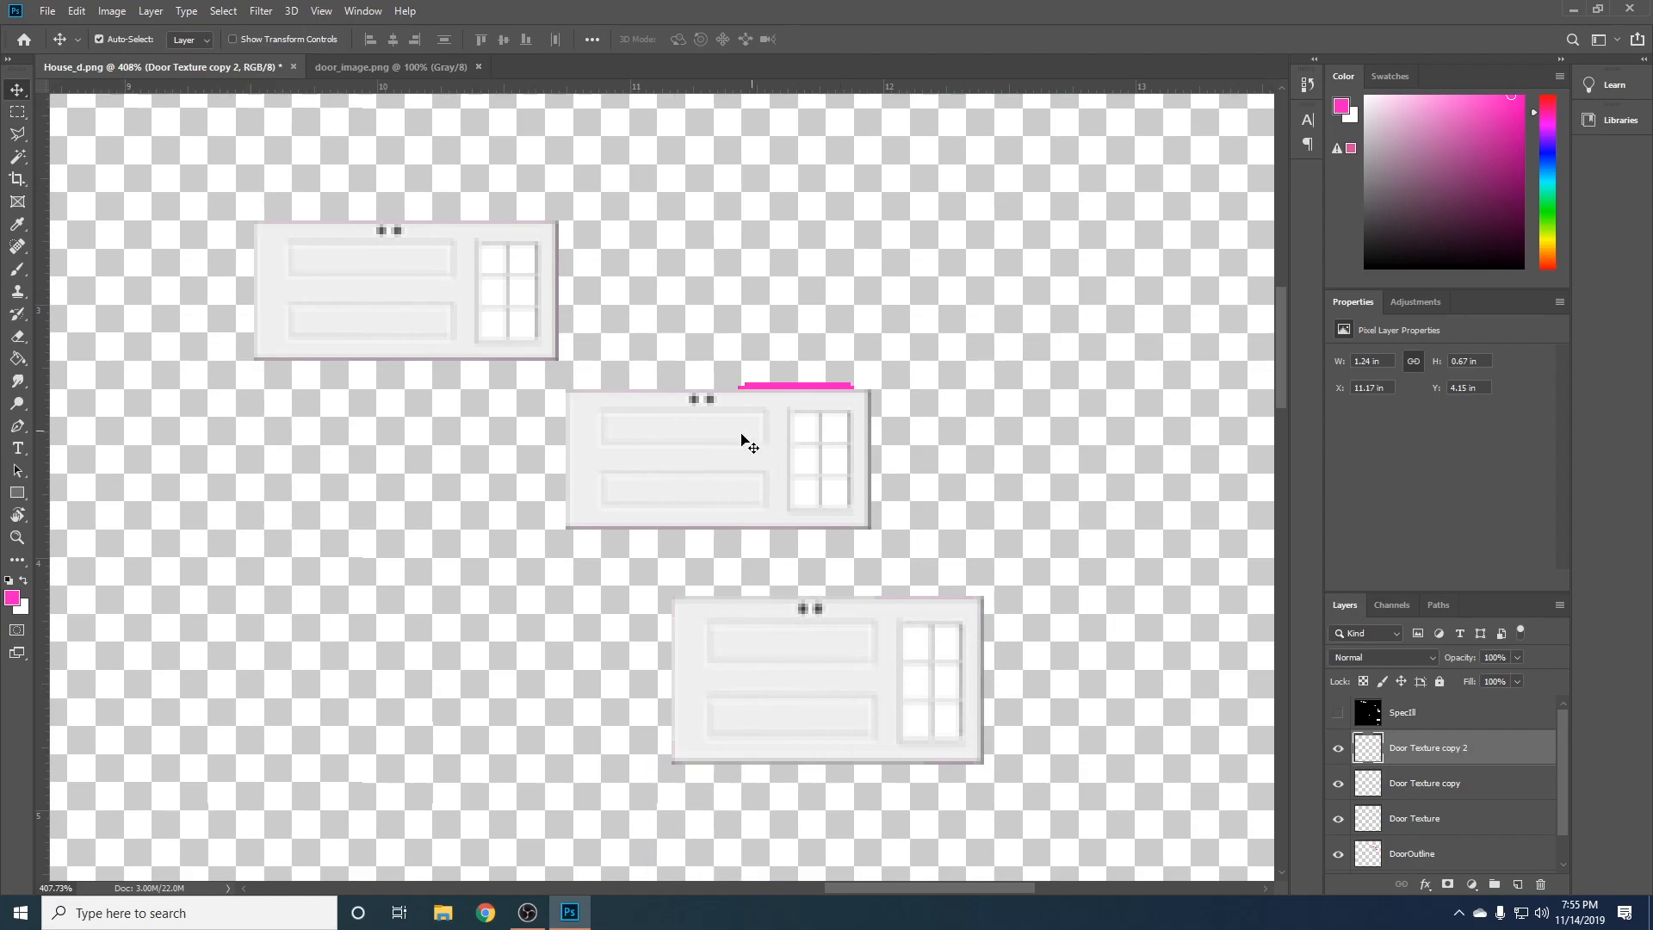
- Resize Door Texture copy to 94.25% width and 105% height so it fits the middle pink area
click(944, 694)
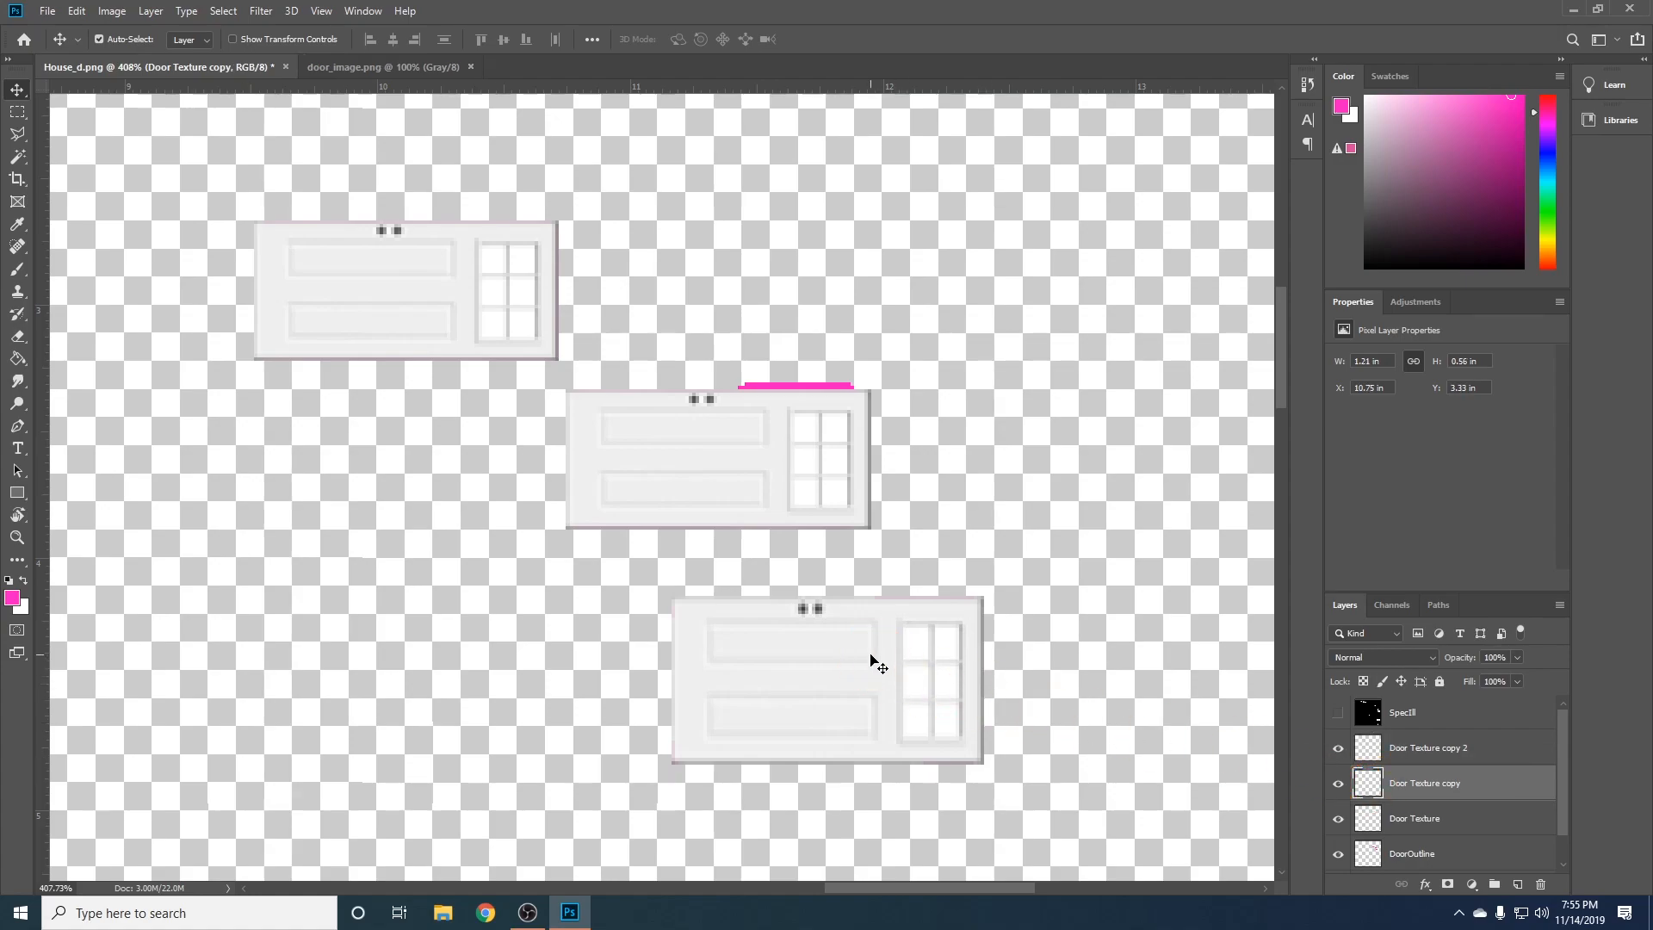
key(ctrl+t)
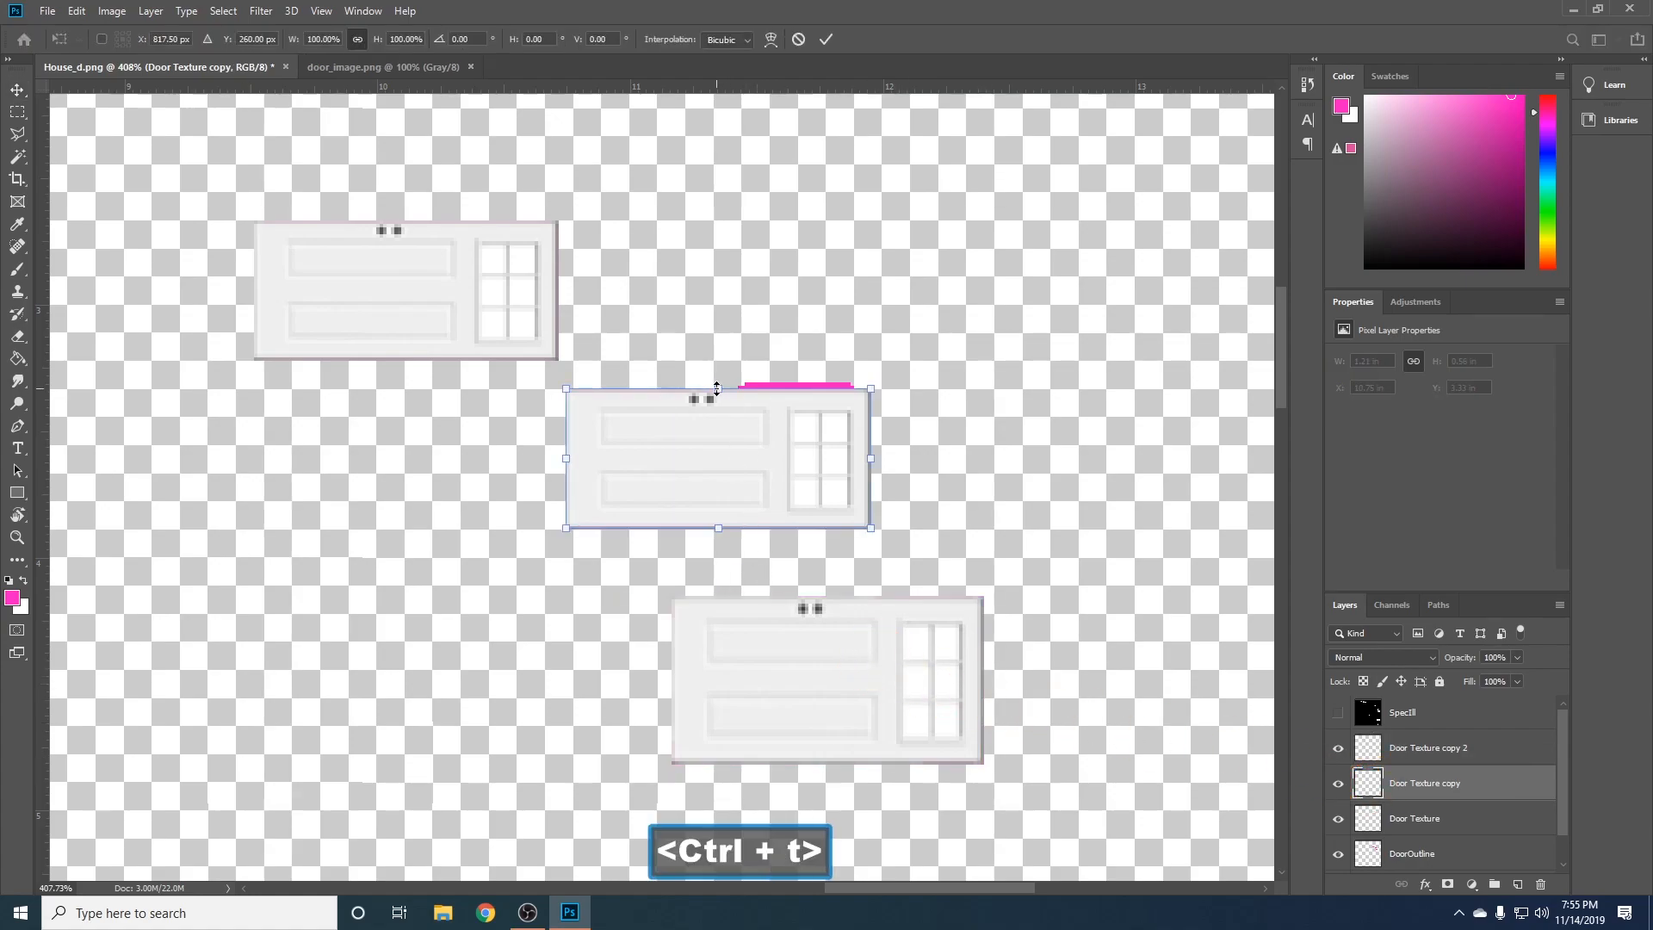
drag(717, 389, 718, 382)
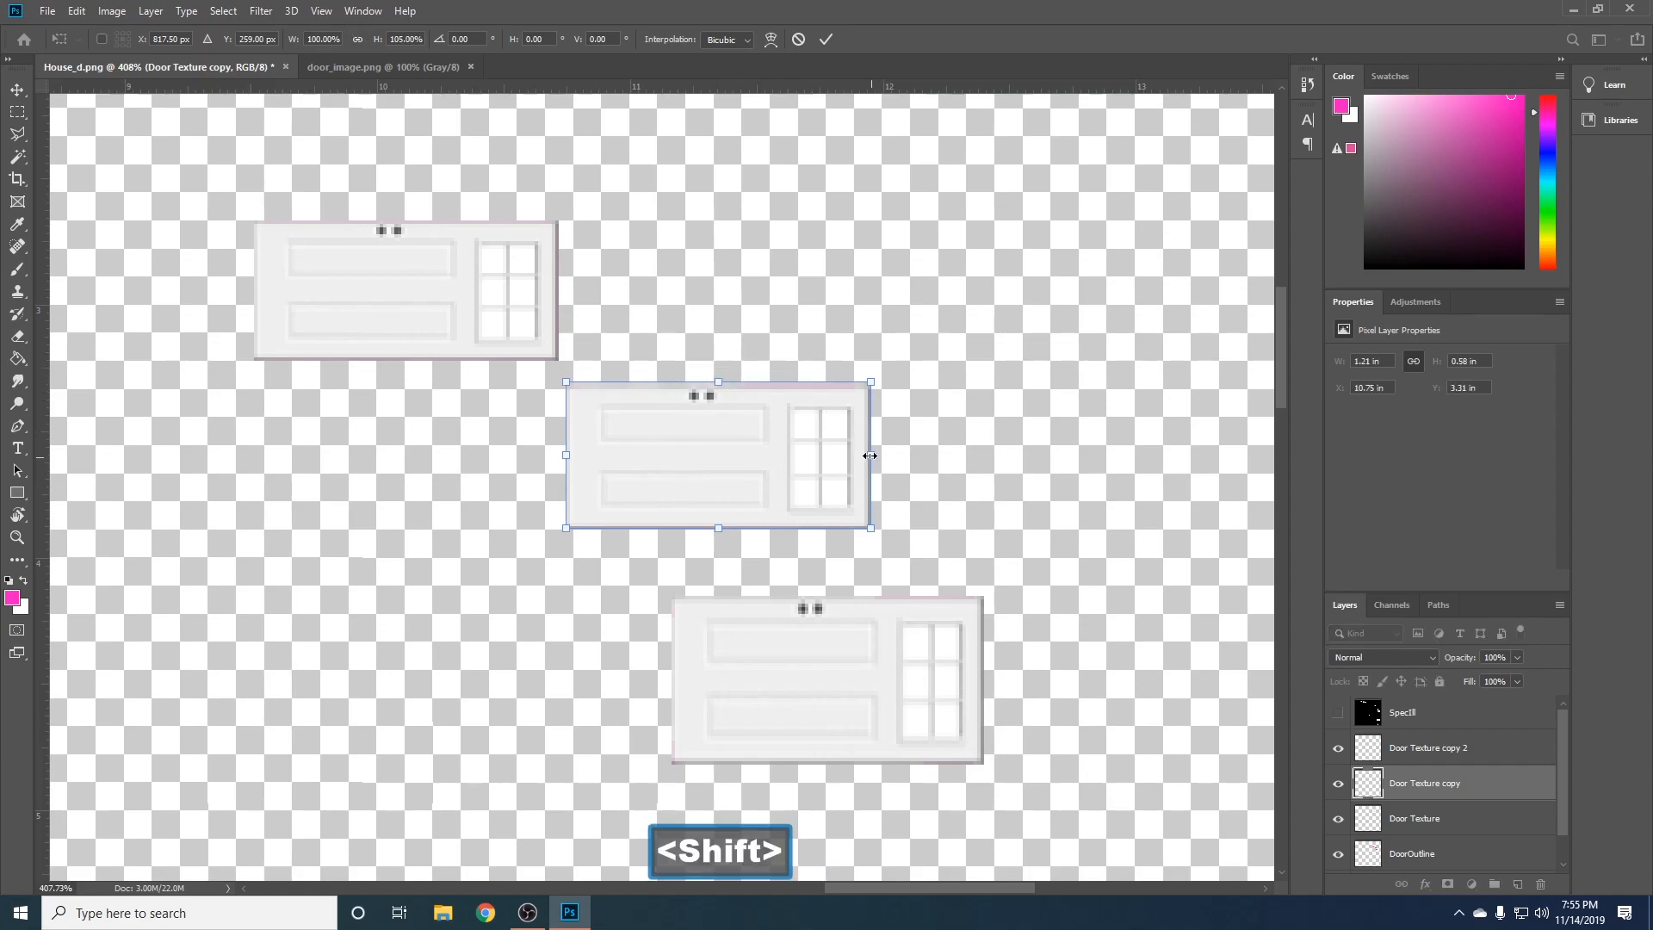
mouse_move(870, 454)
mouse_down()
mouse_move(841, 462)
mouse_move(855, 457)
mouse_up()
drag(574, 456, 574, 453)
mouse_move(855, 457)
mouse_down()
mouse_move(772, 454)
mouse_move(856, 454)
mouse_up()
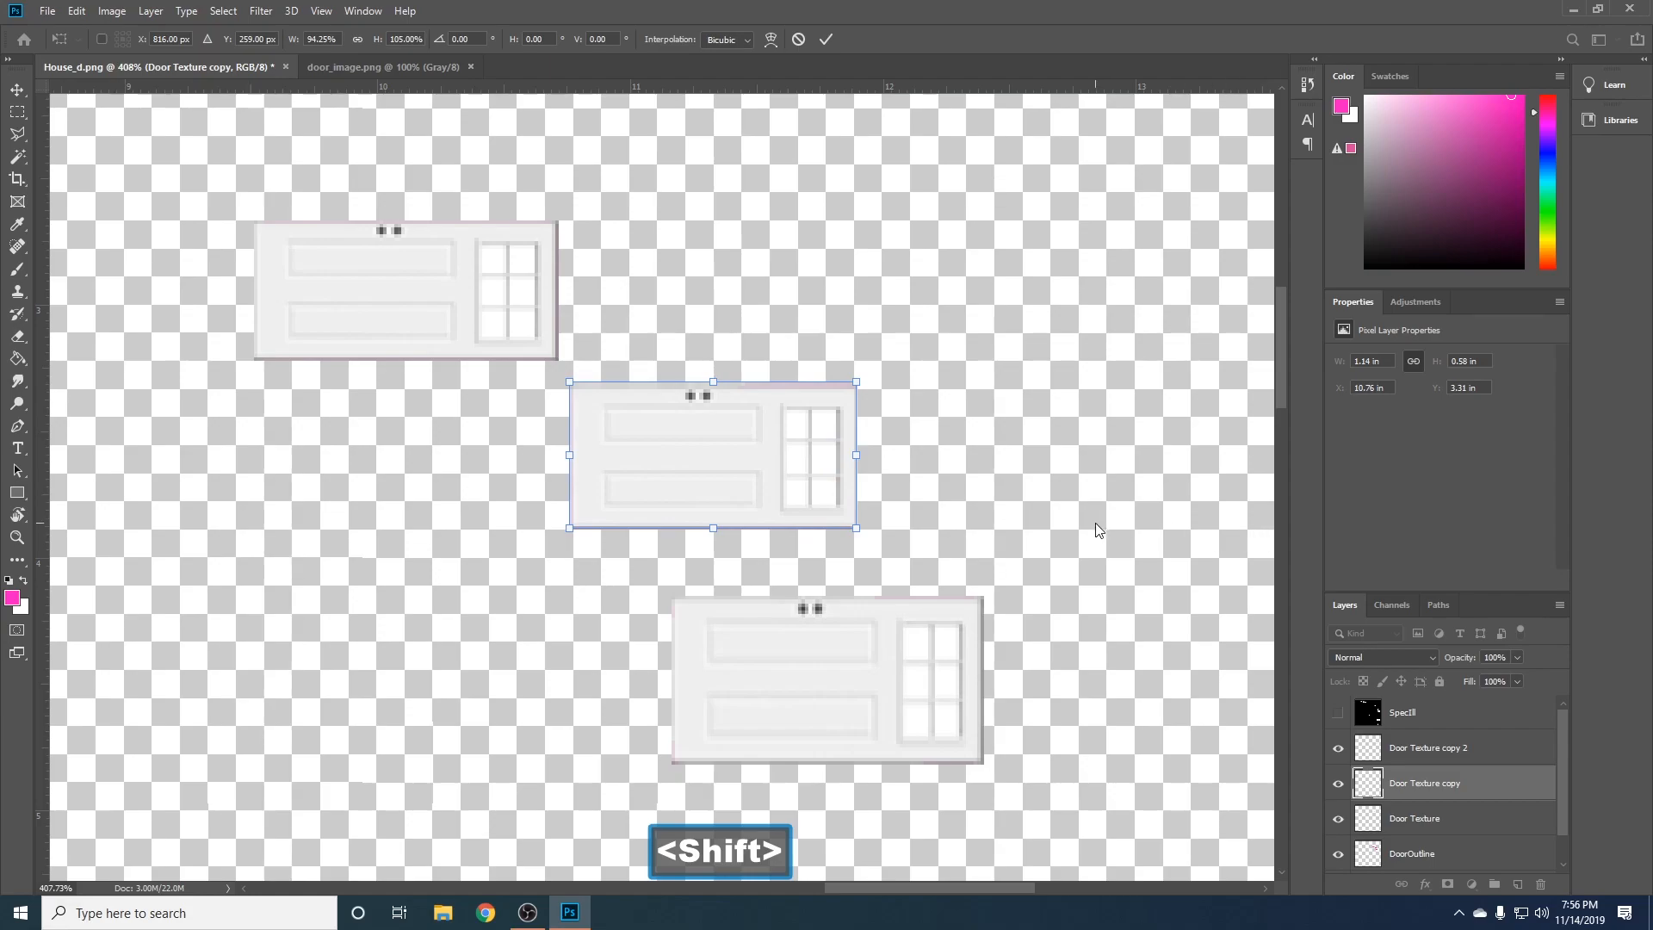
key(Return)
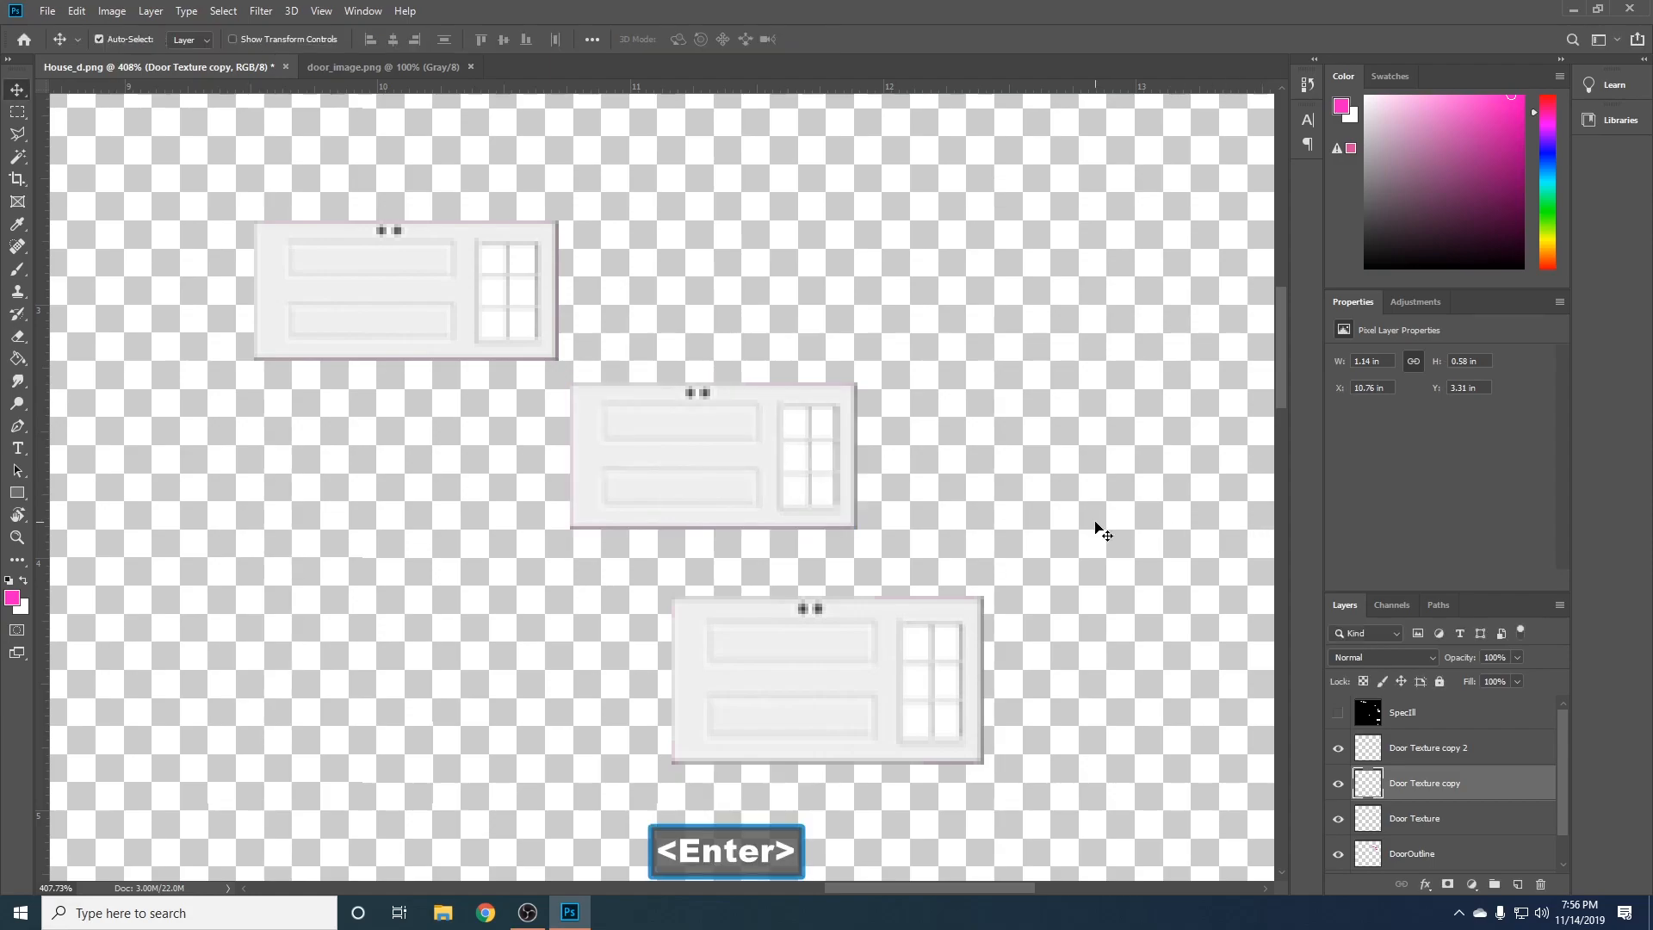
- Merge the two door copies down into the Door Texture layer
click(1367, 755)
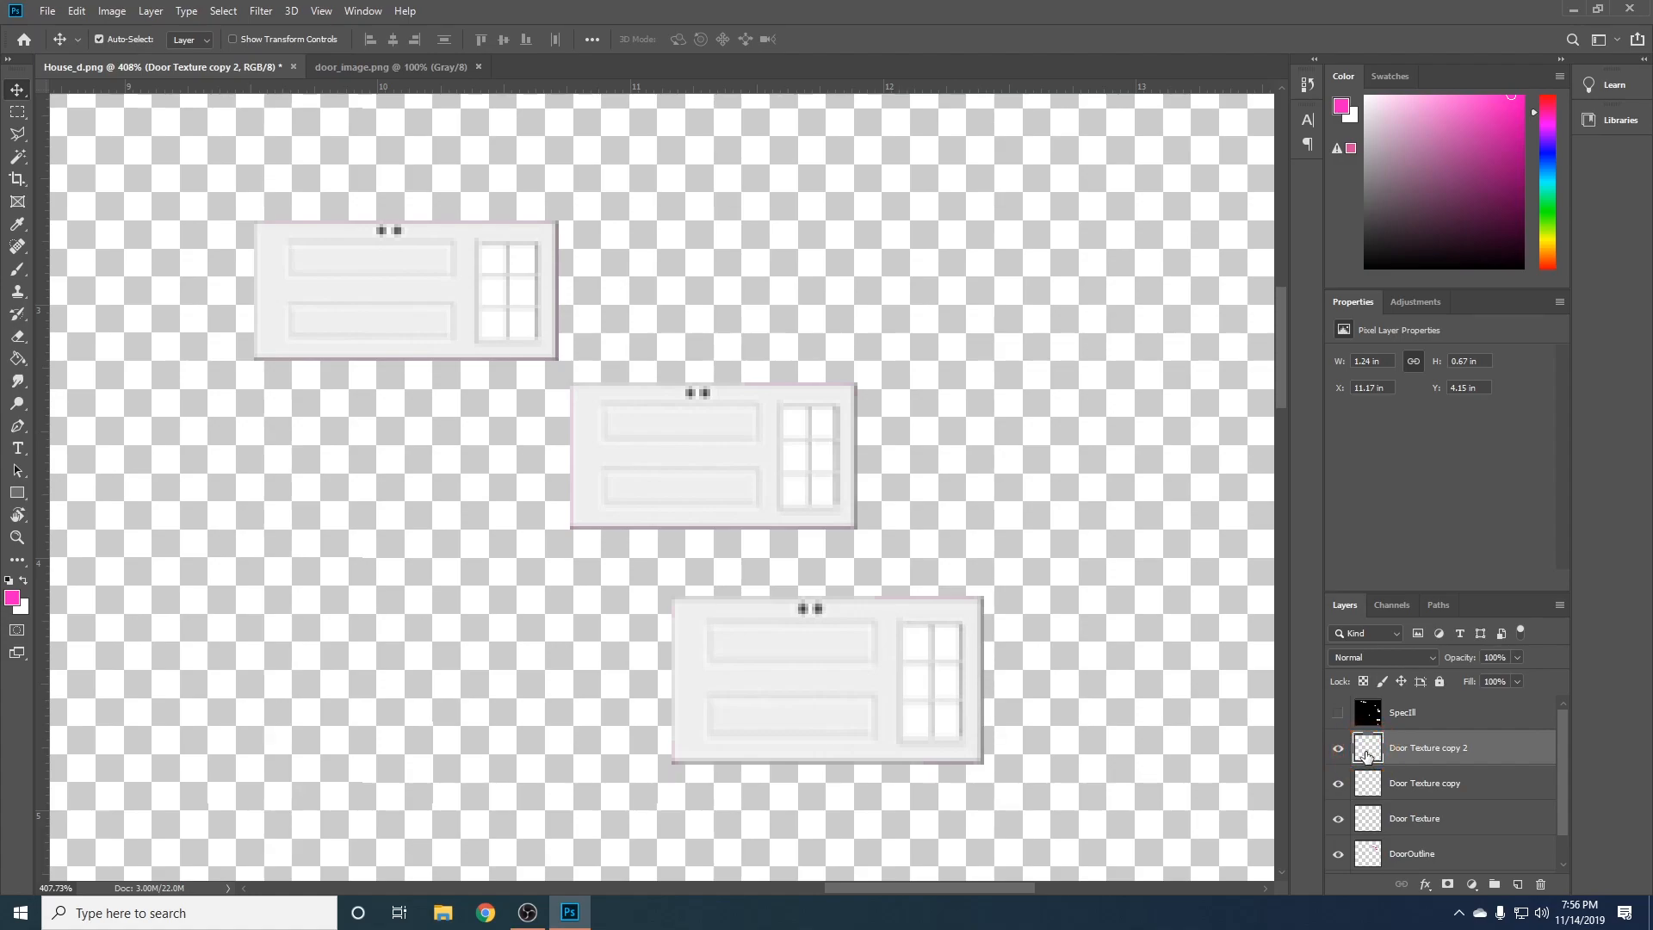
key(ctrl+e)
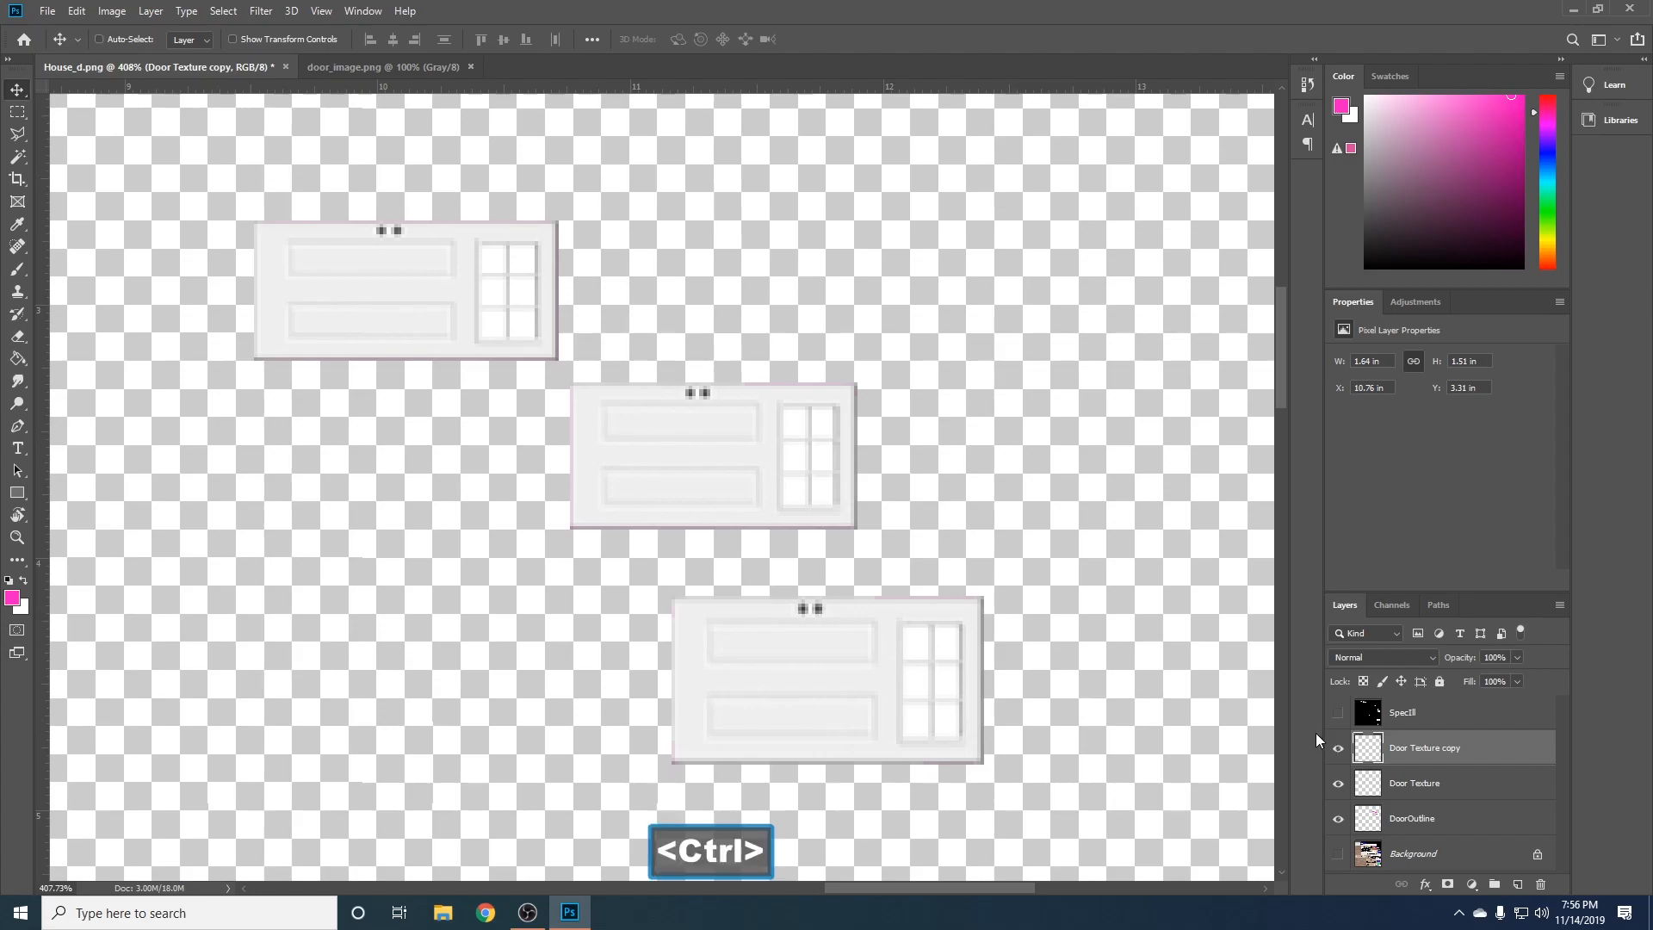
key(ctrl+e)
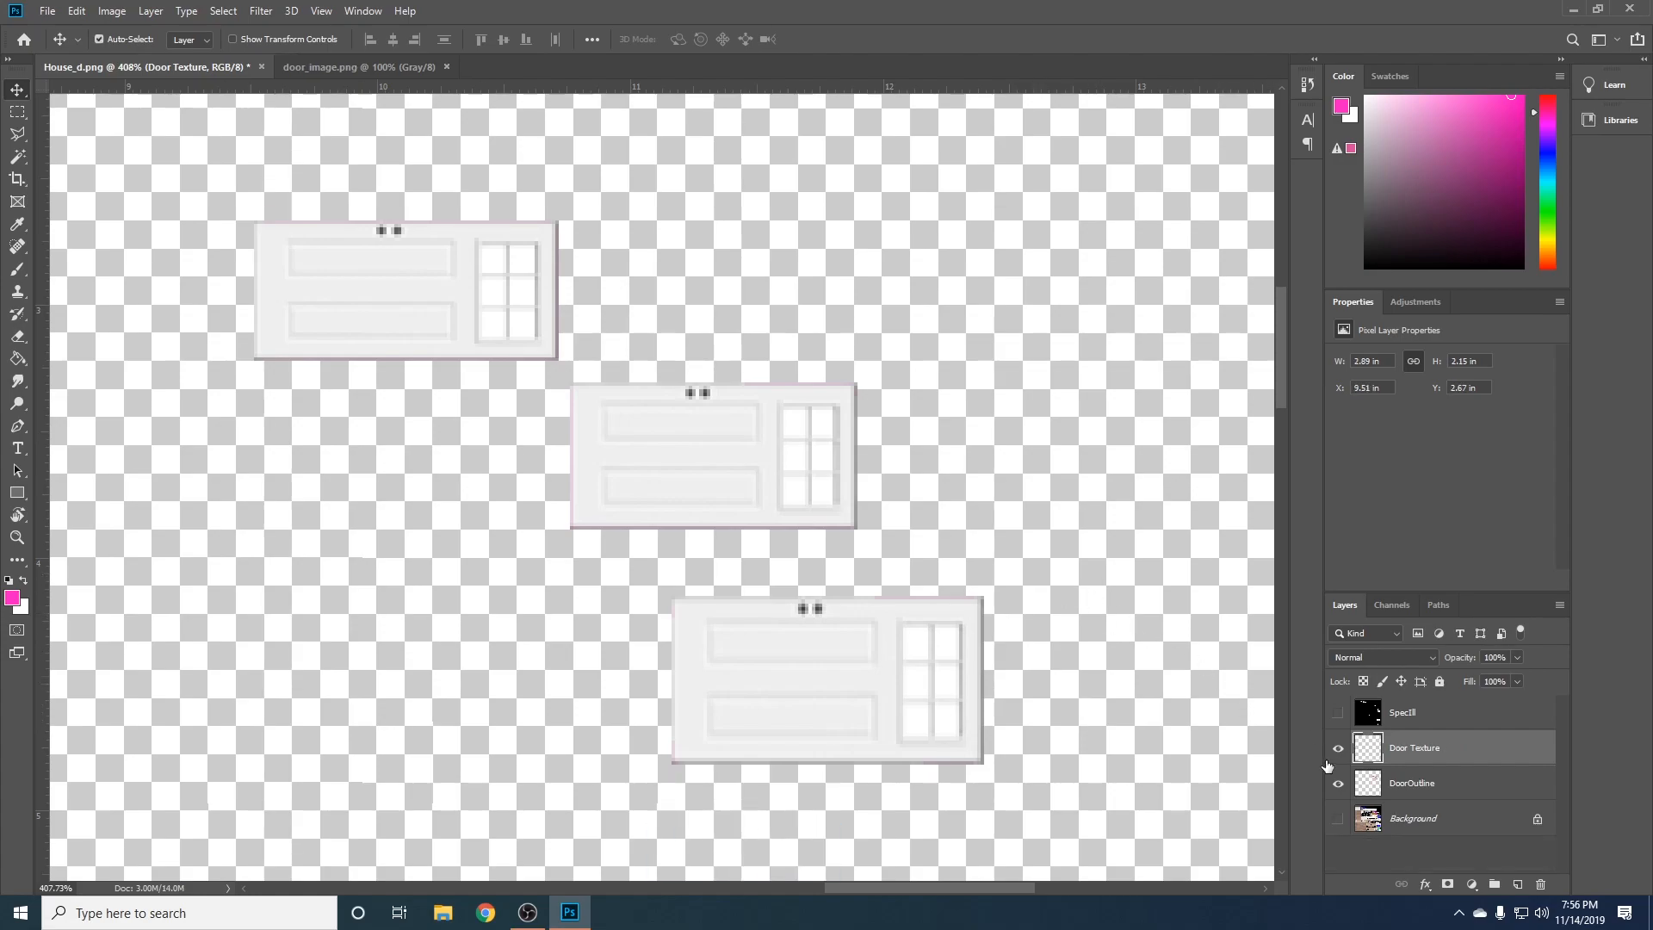
- Load the DoorOutline layer's shapes as a selection, and leave the Door Texture layer visible and active
click(1338, 749)
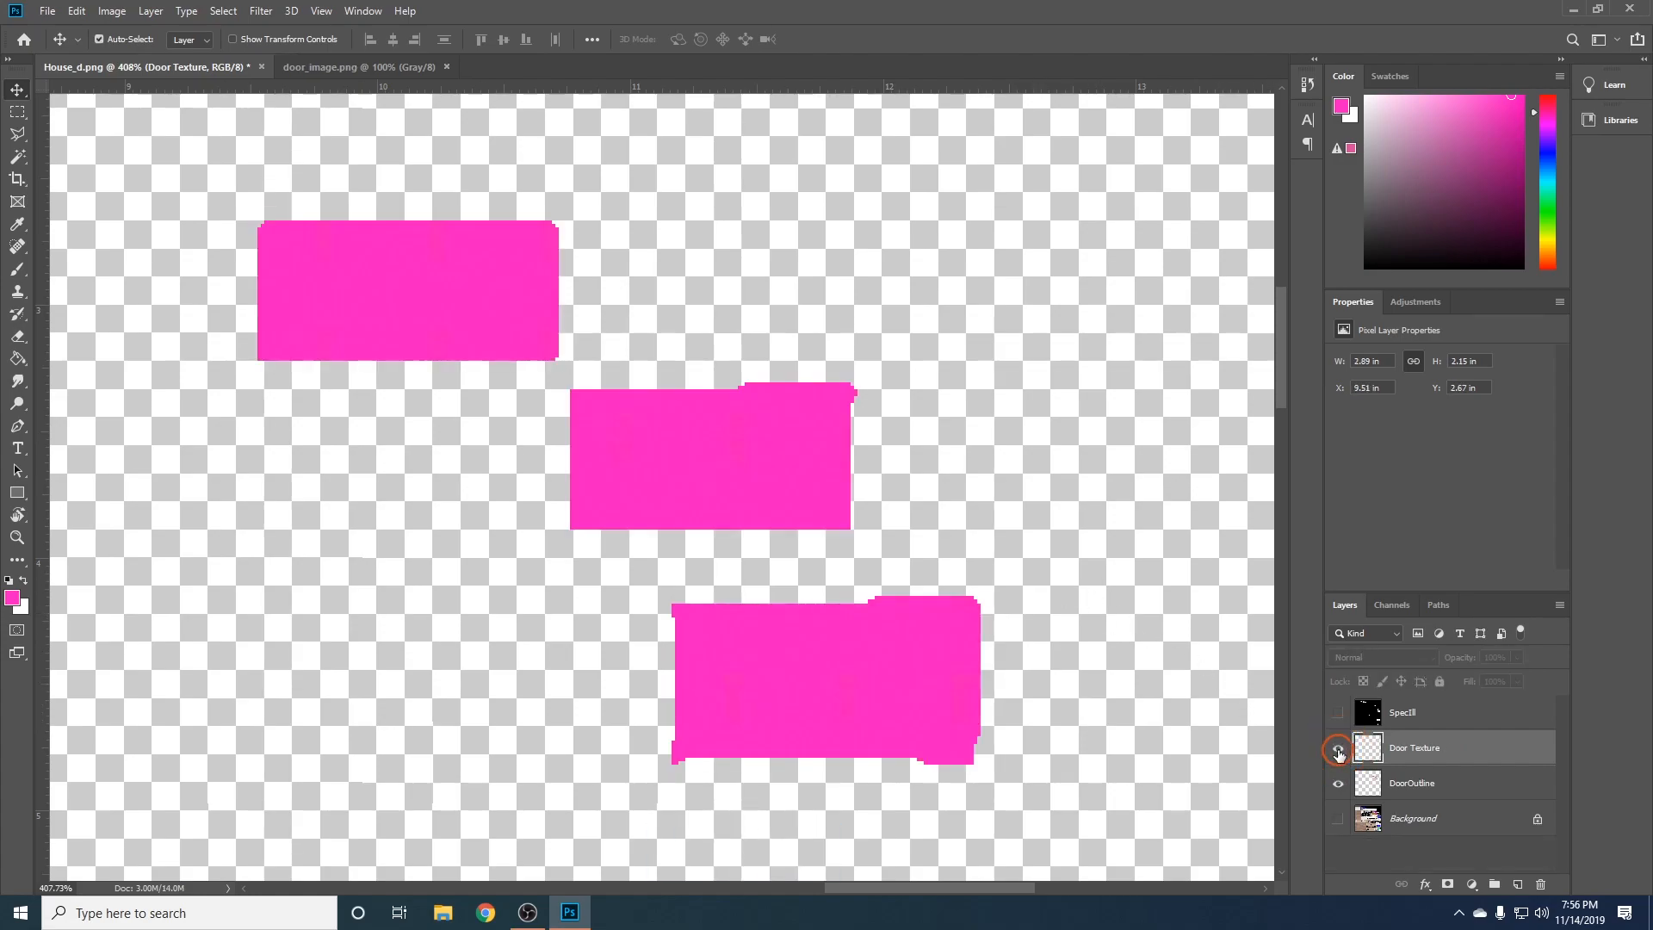
click(1338, 749)
click(1338, 748)
click(1372, 790)
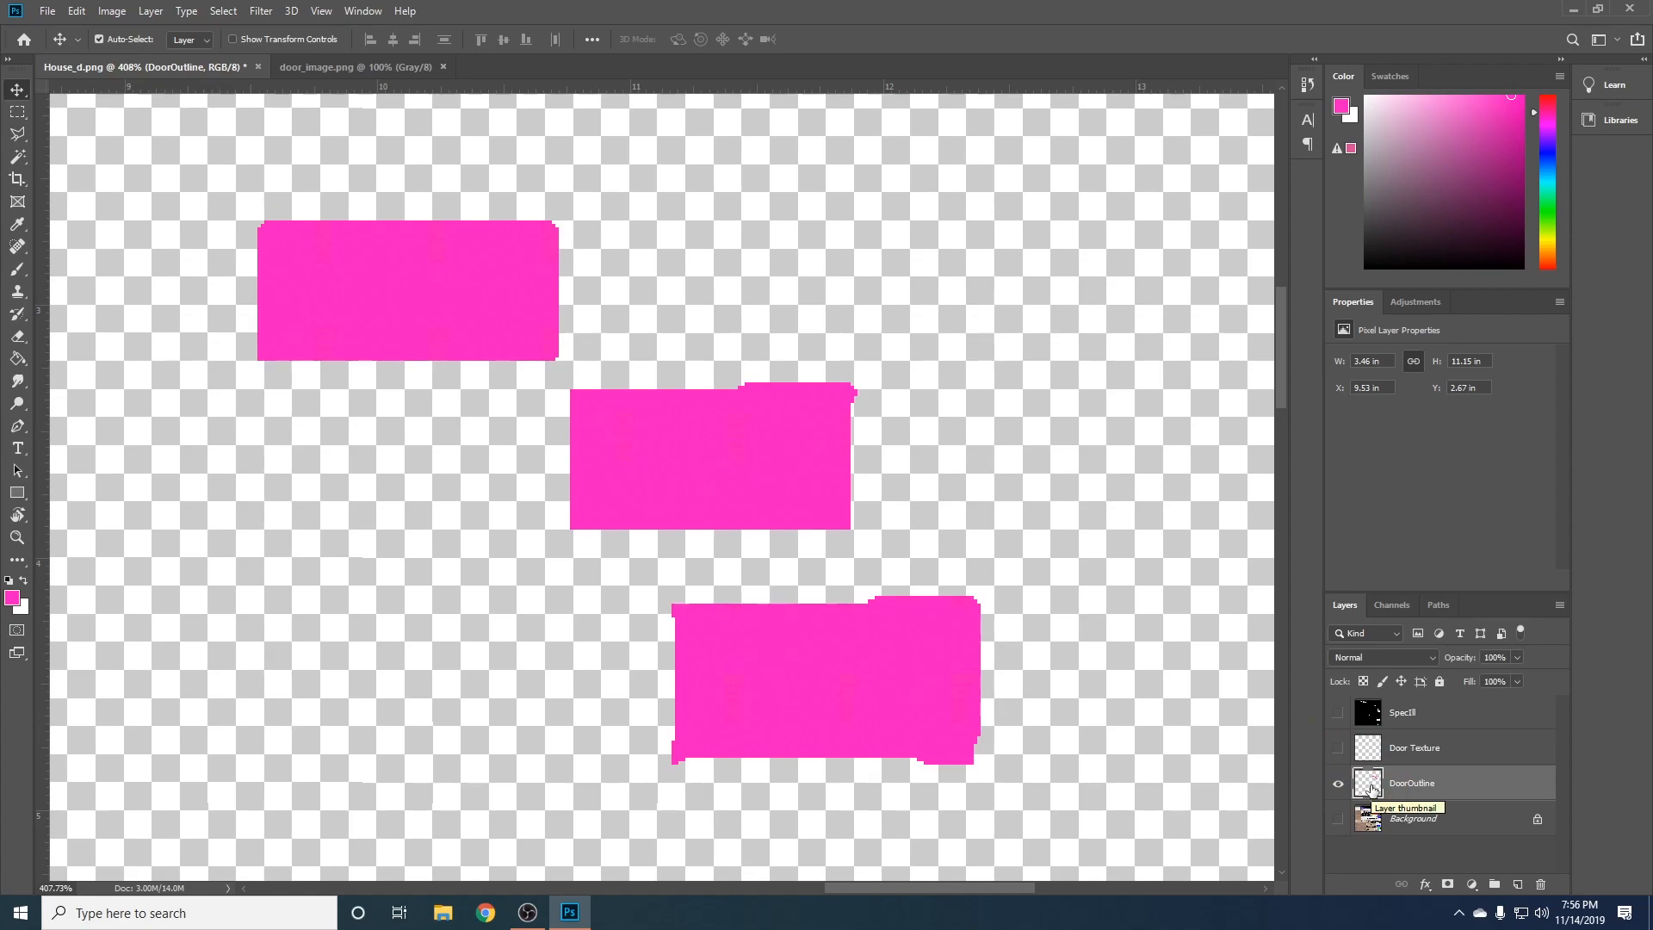
key(ctrl)
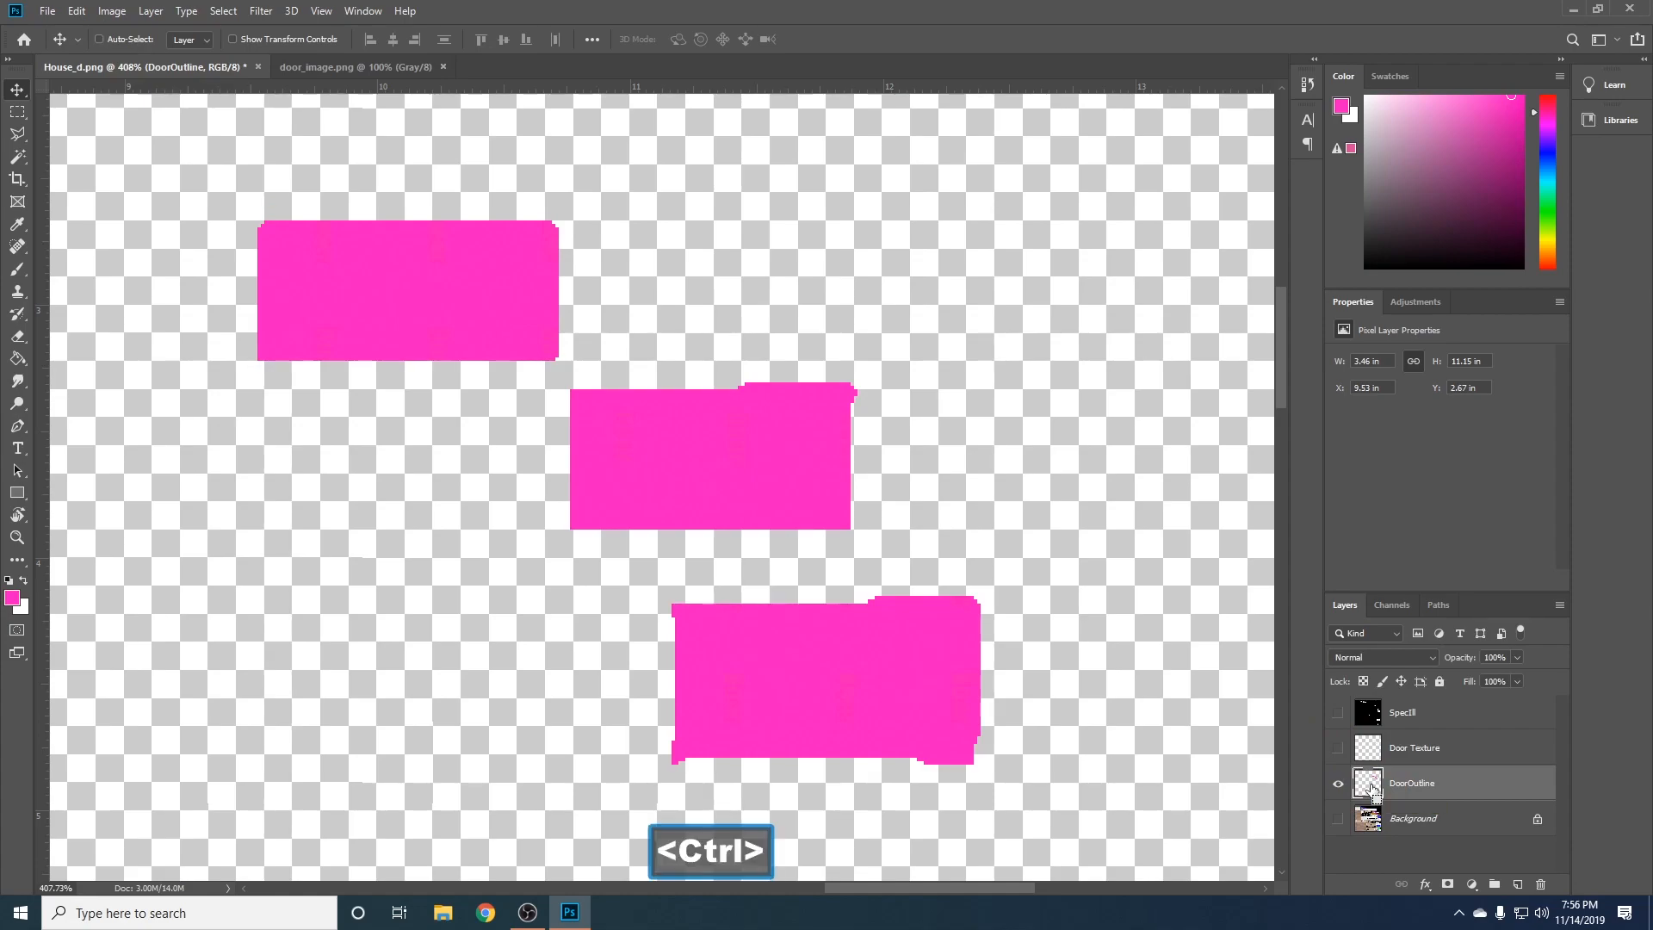
ctrl+click(1372, 790)
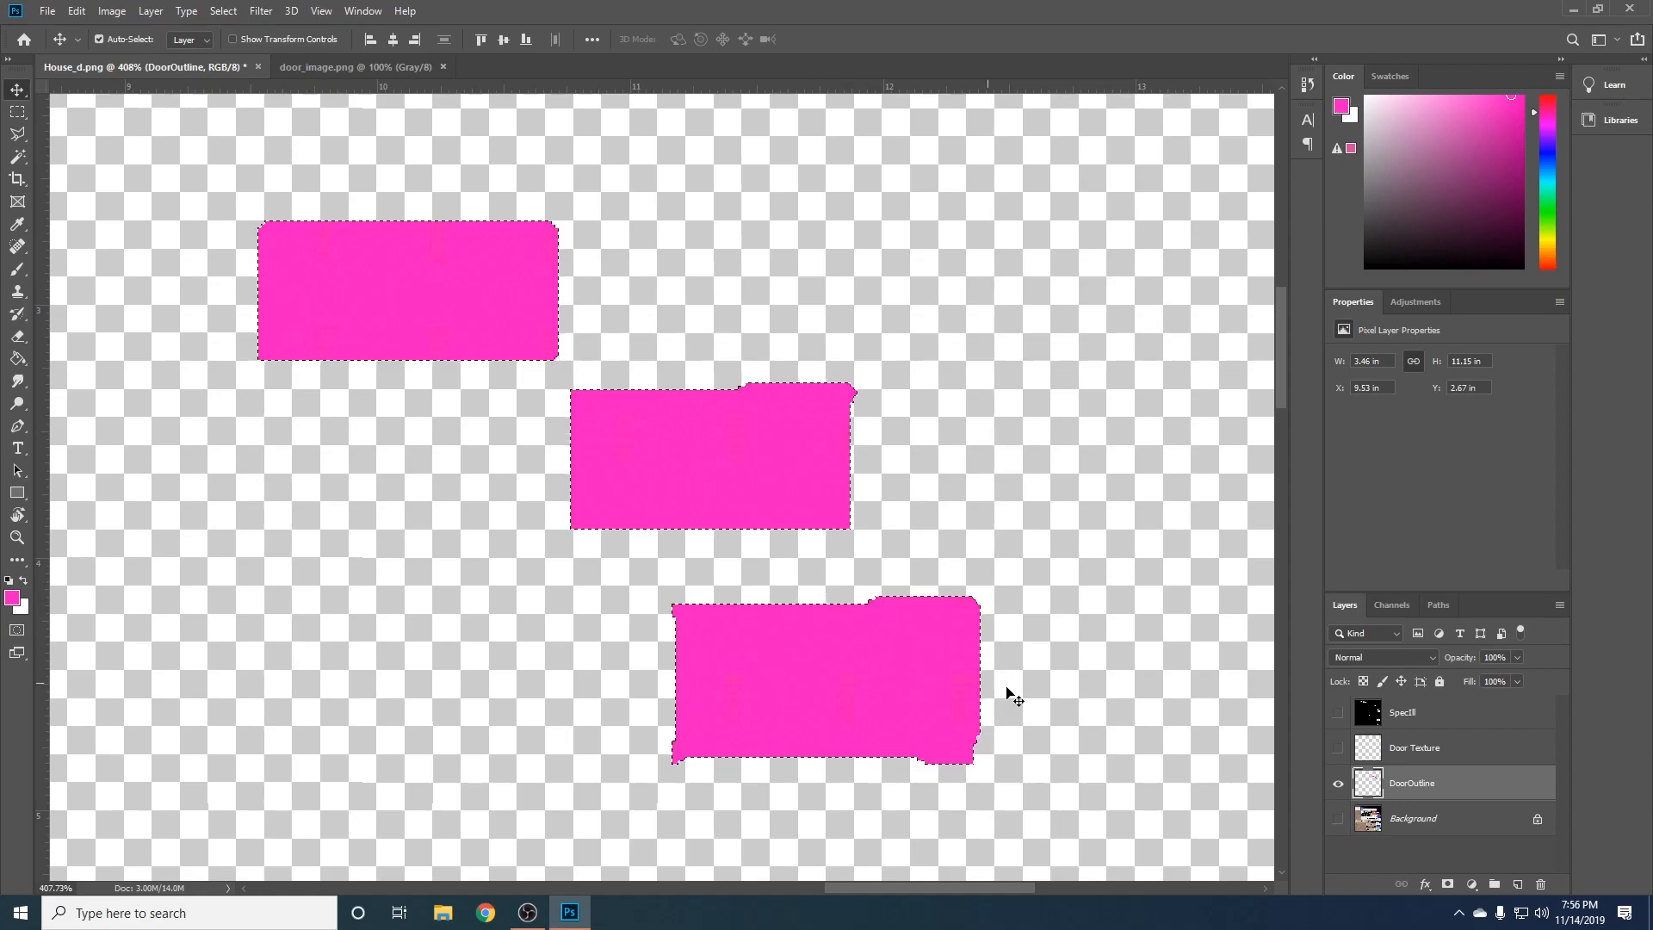
click(1338, 748)
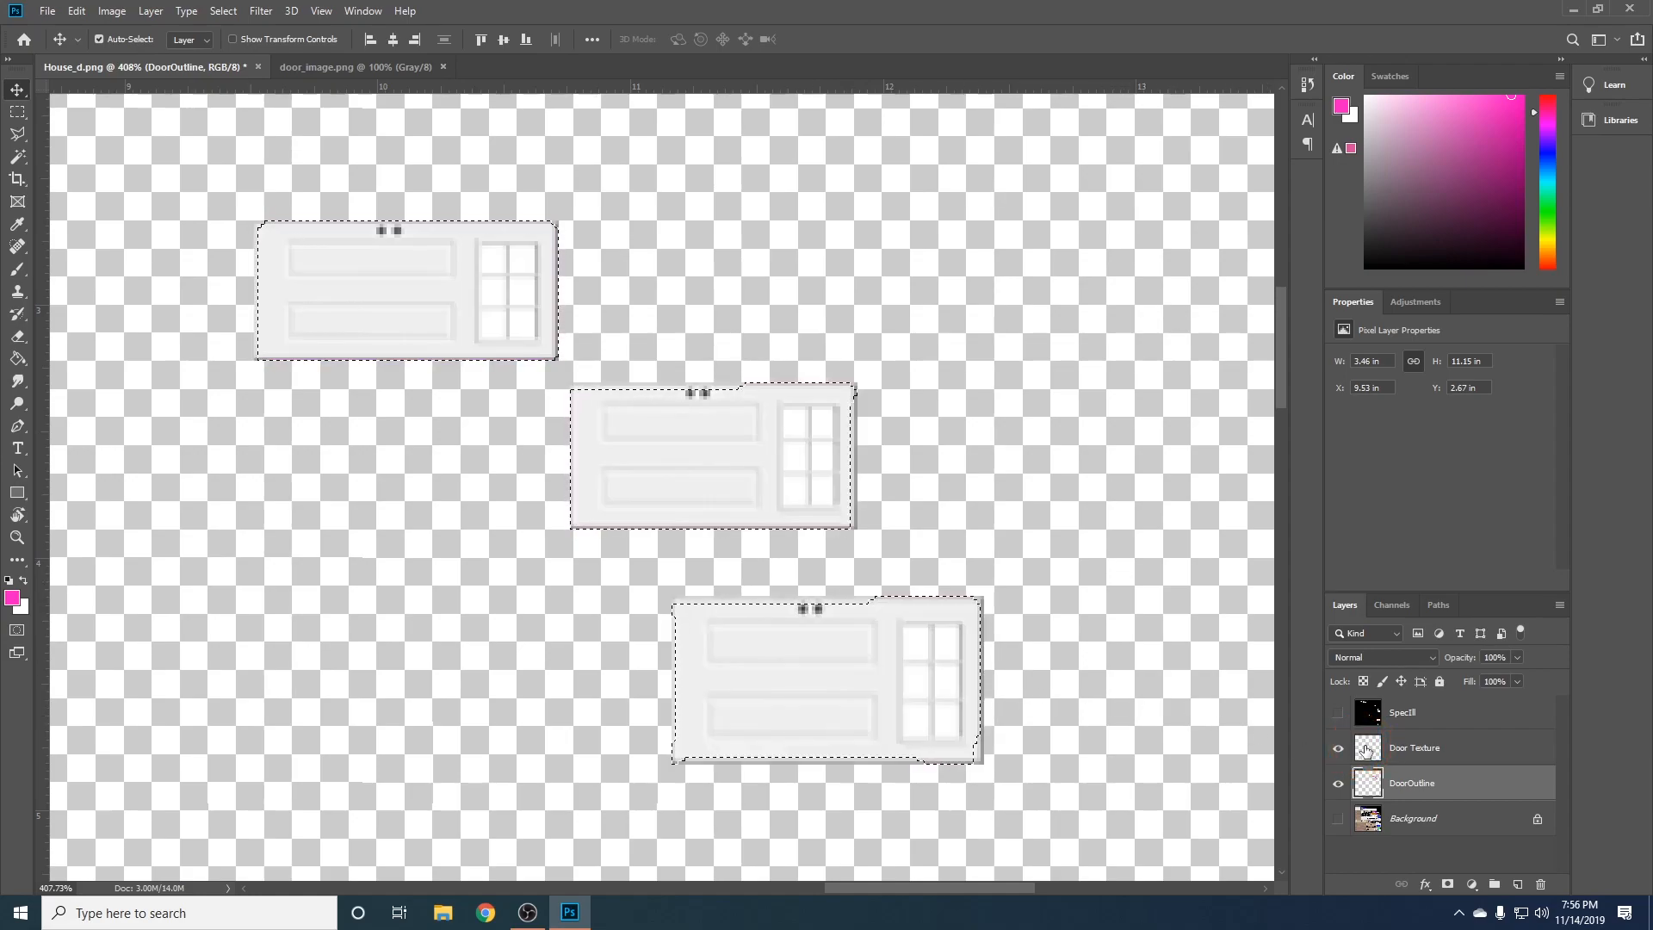
click(1365, 749)
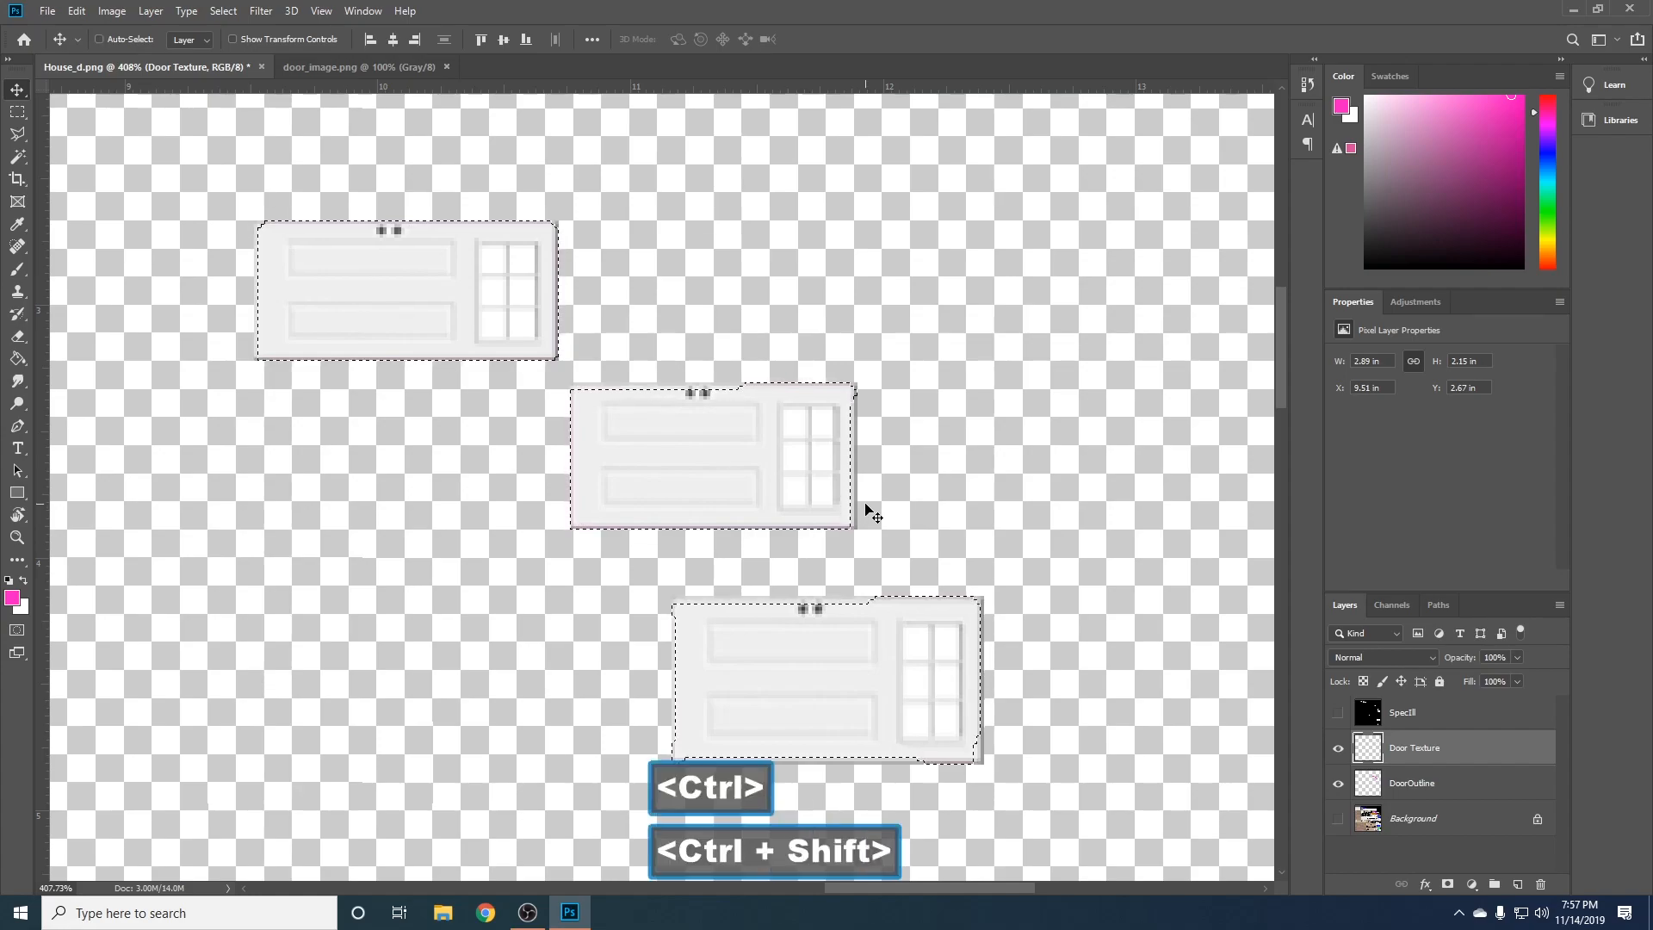
- Invert the loaded selection, delete the Door Texture pixels outside the DoorOutline shapes, and deselect
key(ctrl+shift+i)
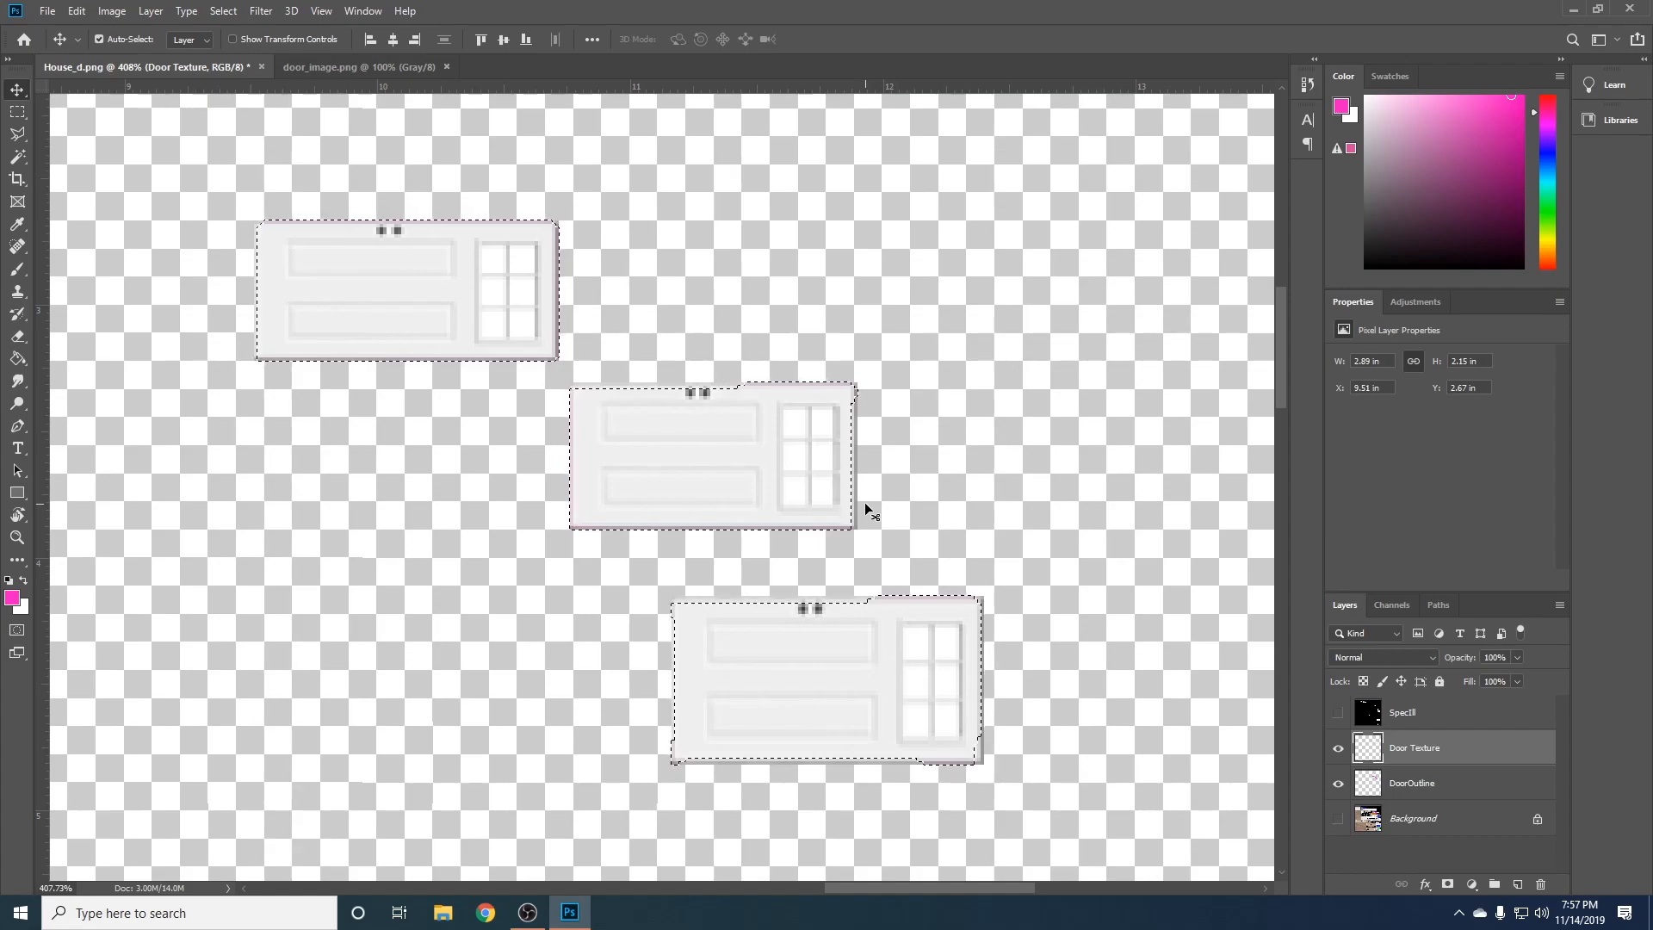
key(ctrl+shift+i)
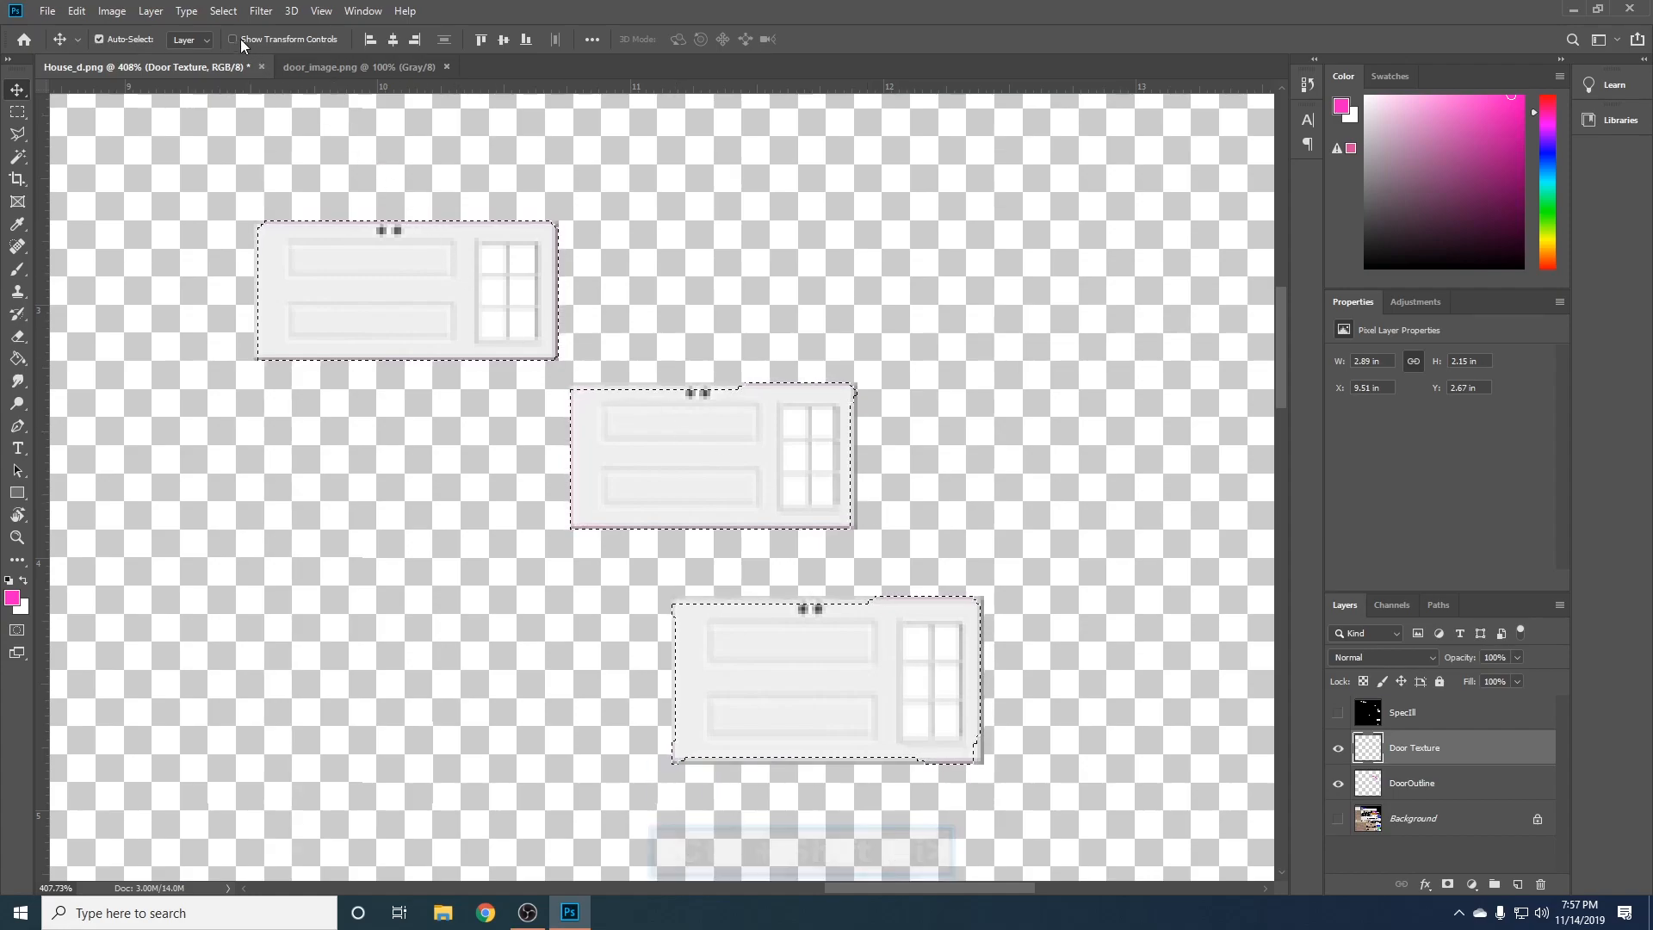
click(223, 12)
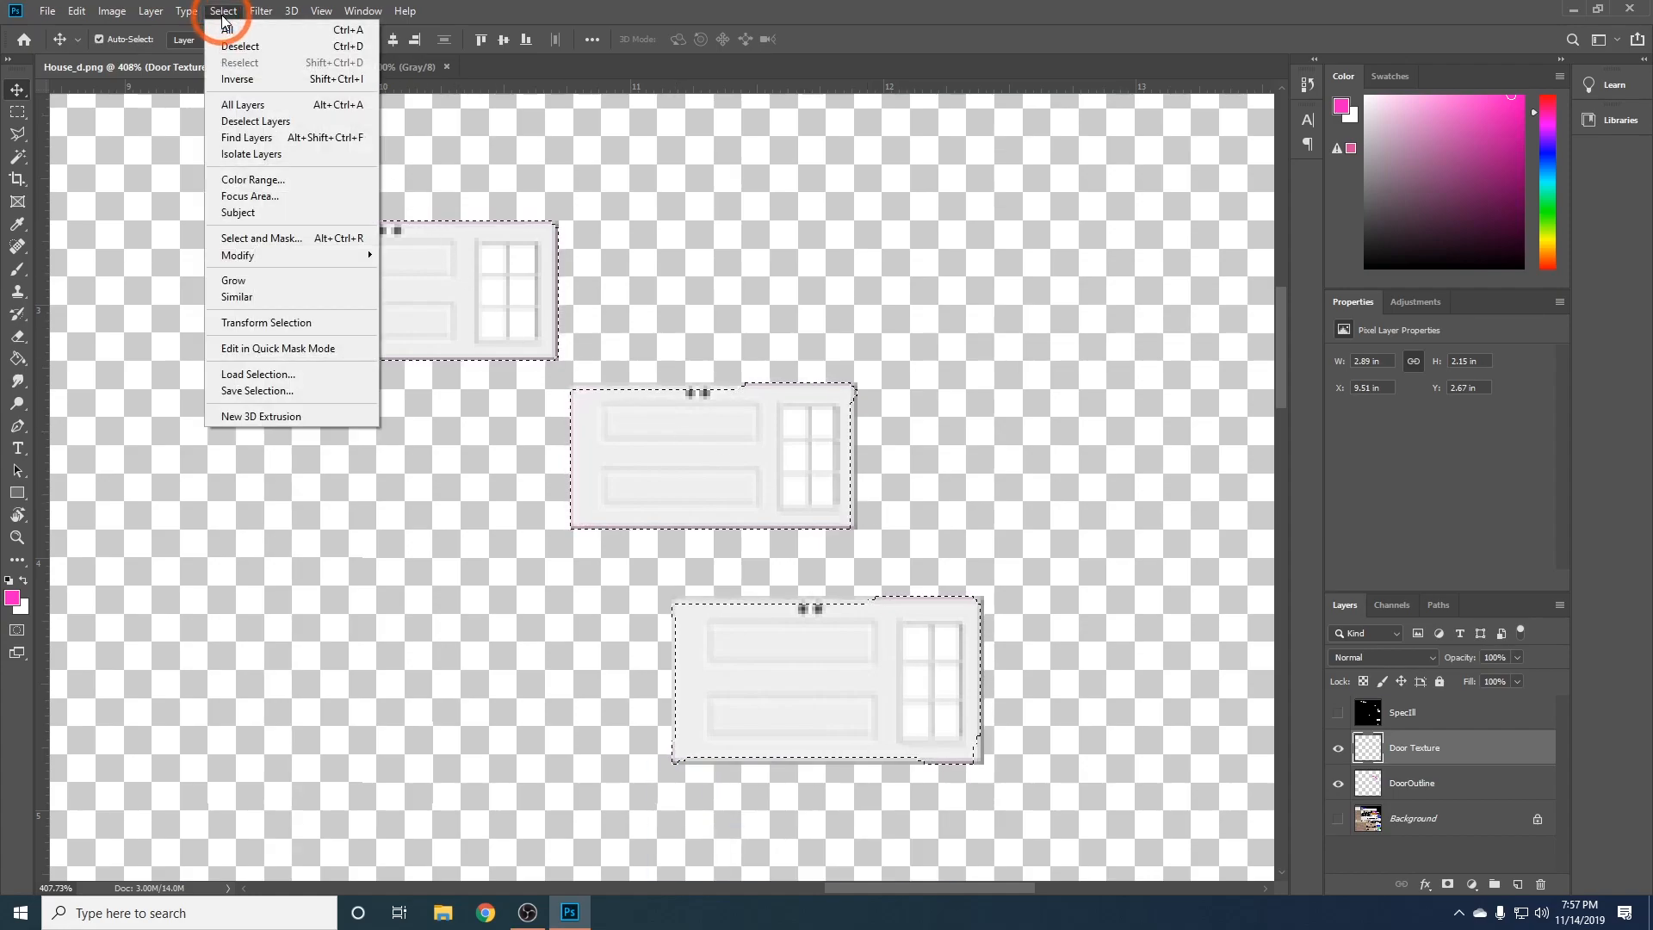
click(256, 79)
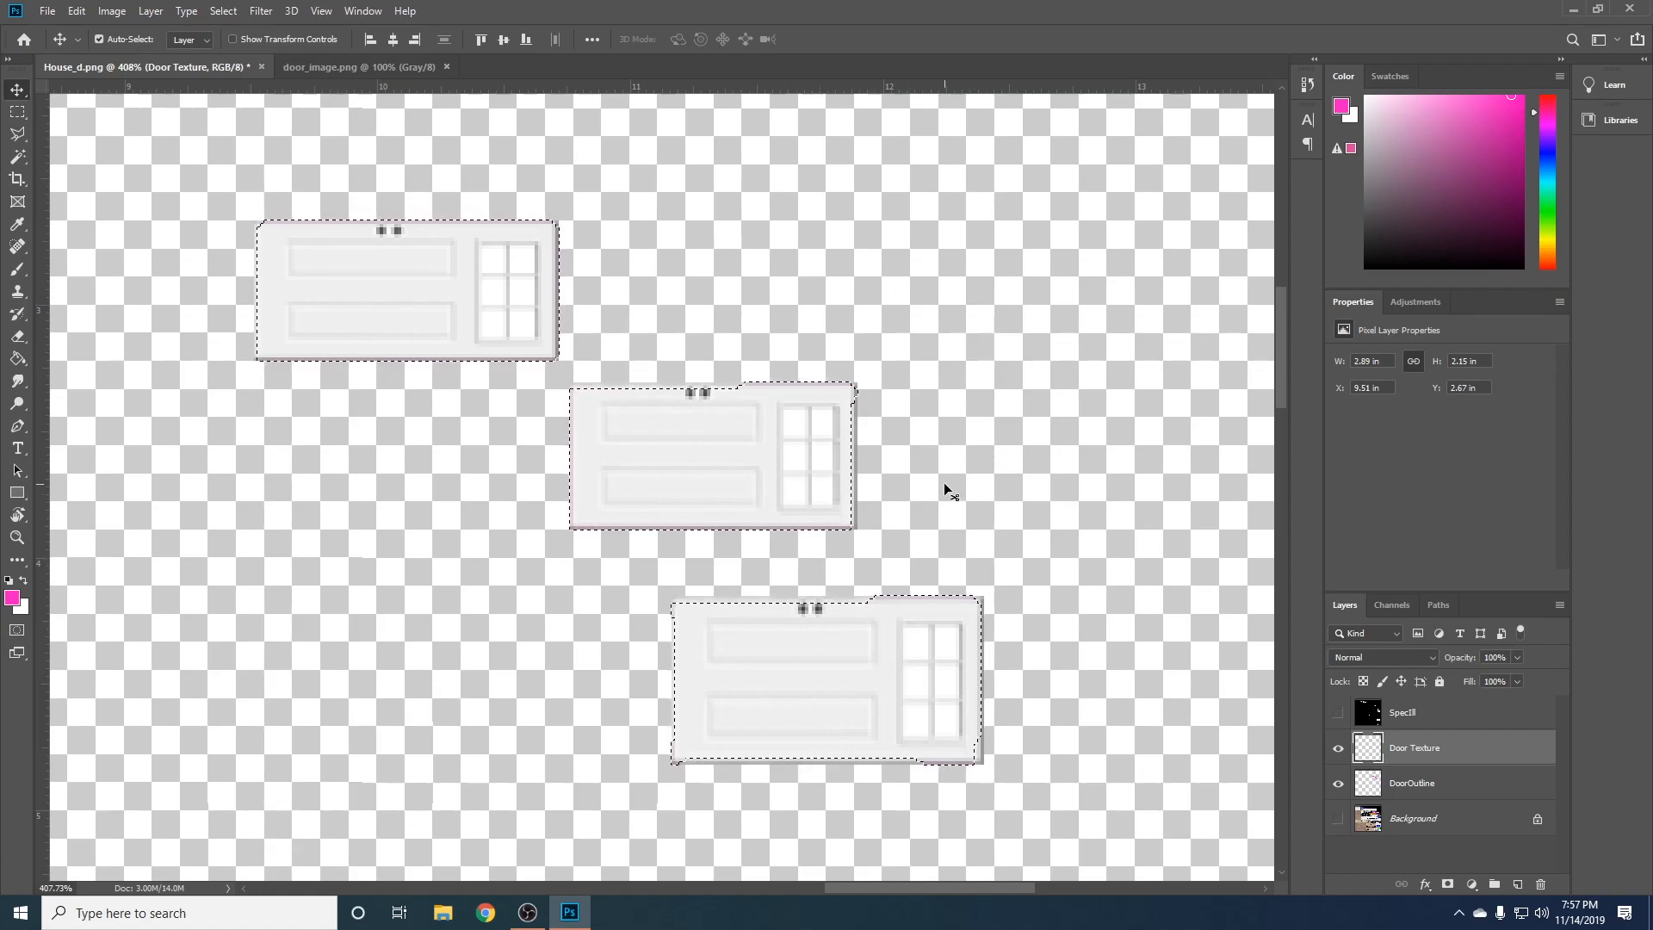
key(Delete)
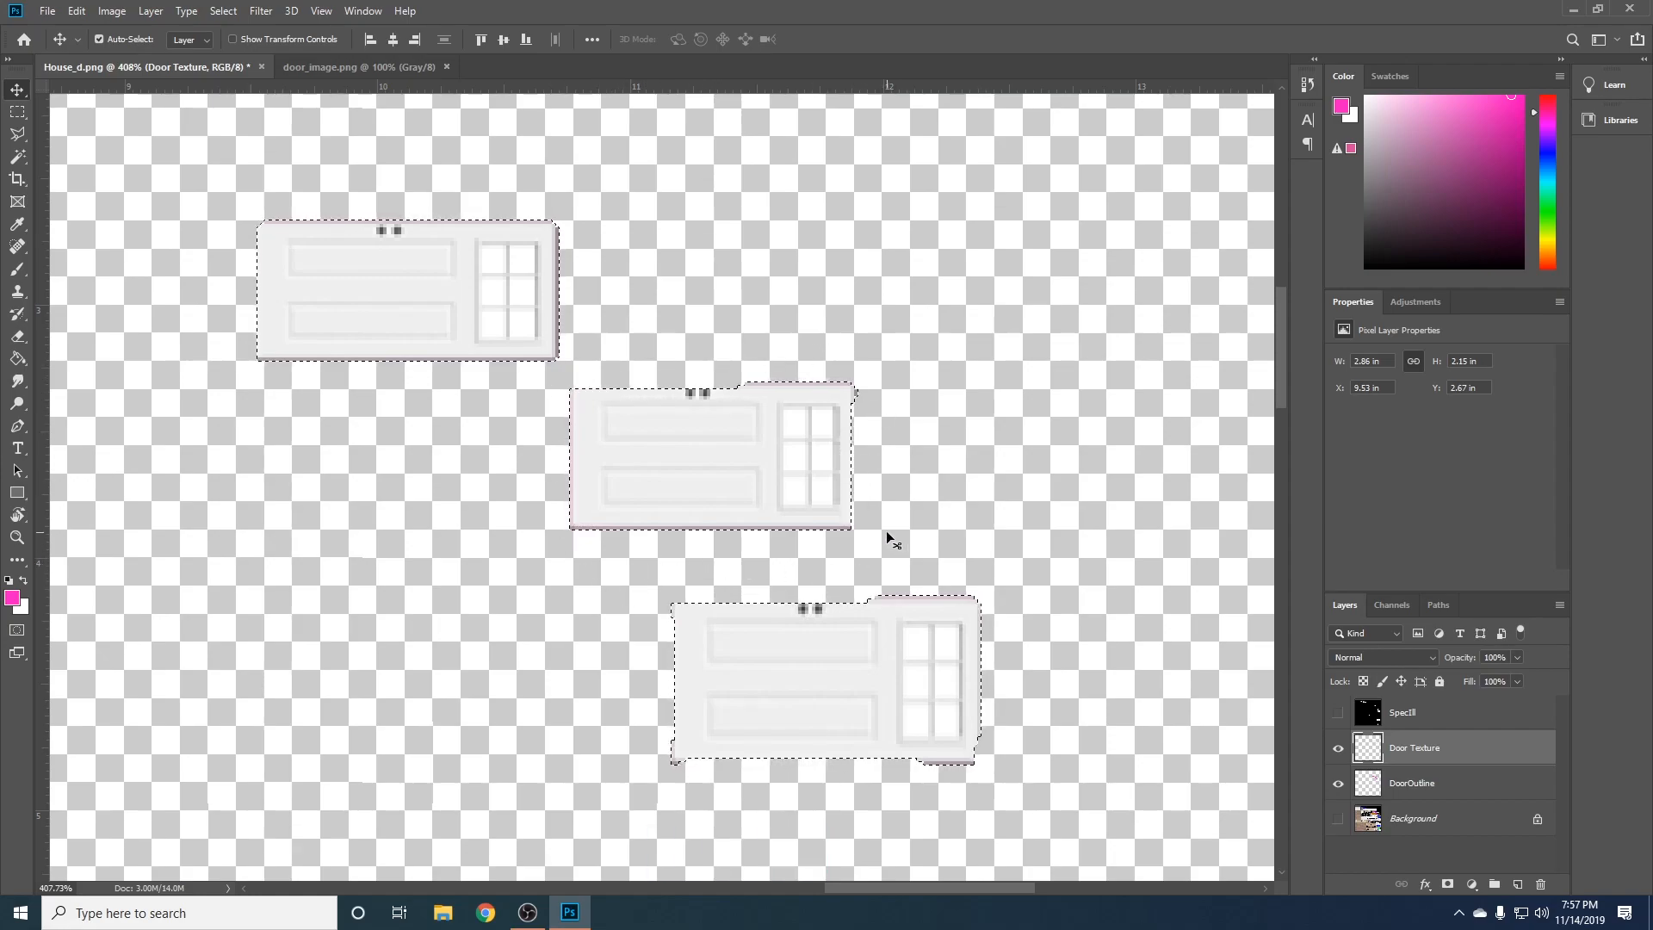
key(ctrl+d)
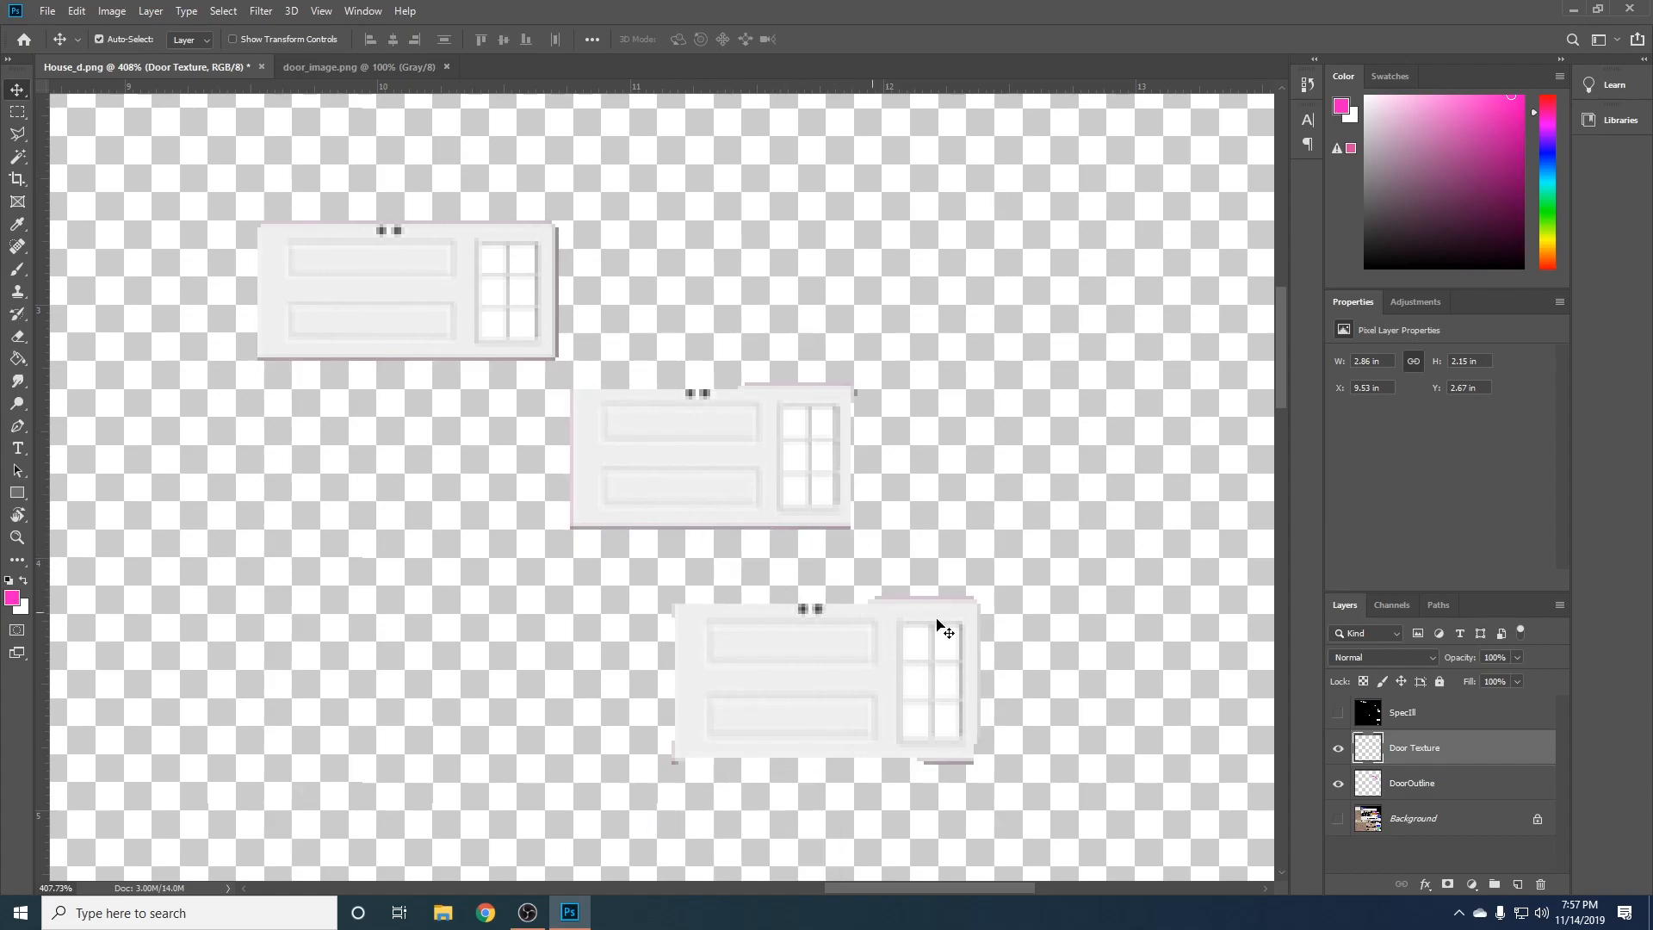
- Show the Background layer again and delete the DoorOutline layer
click(1339, 819)
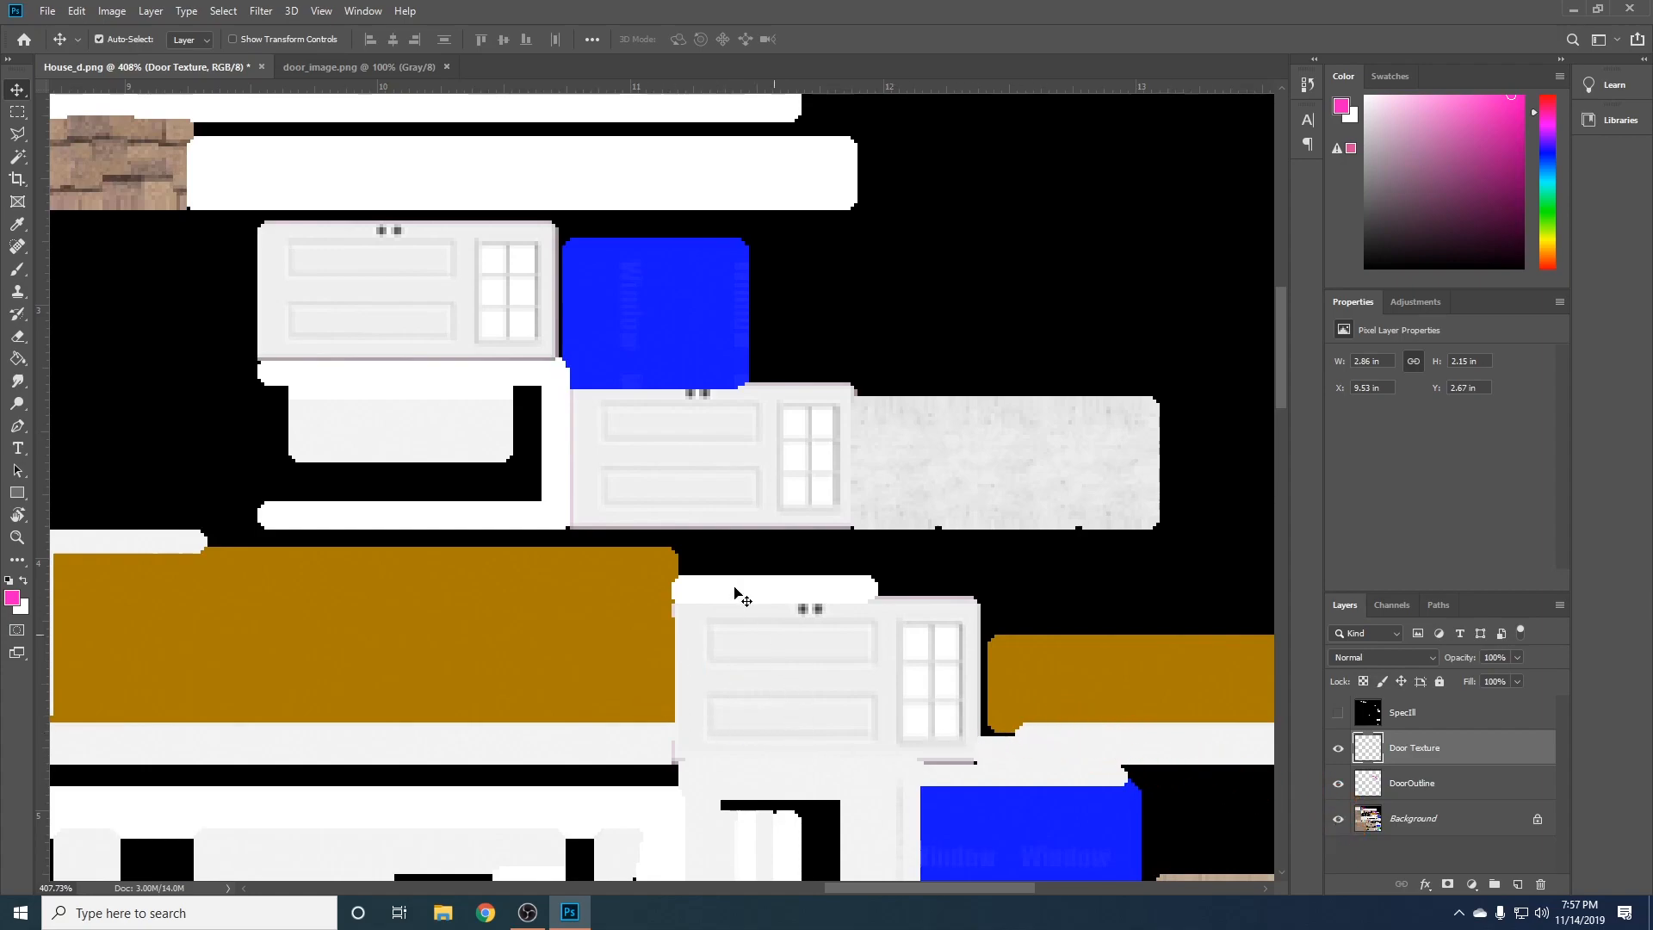
click(1371, 785)
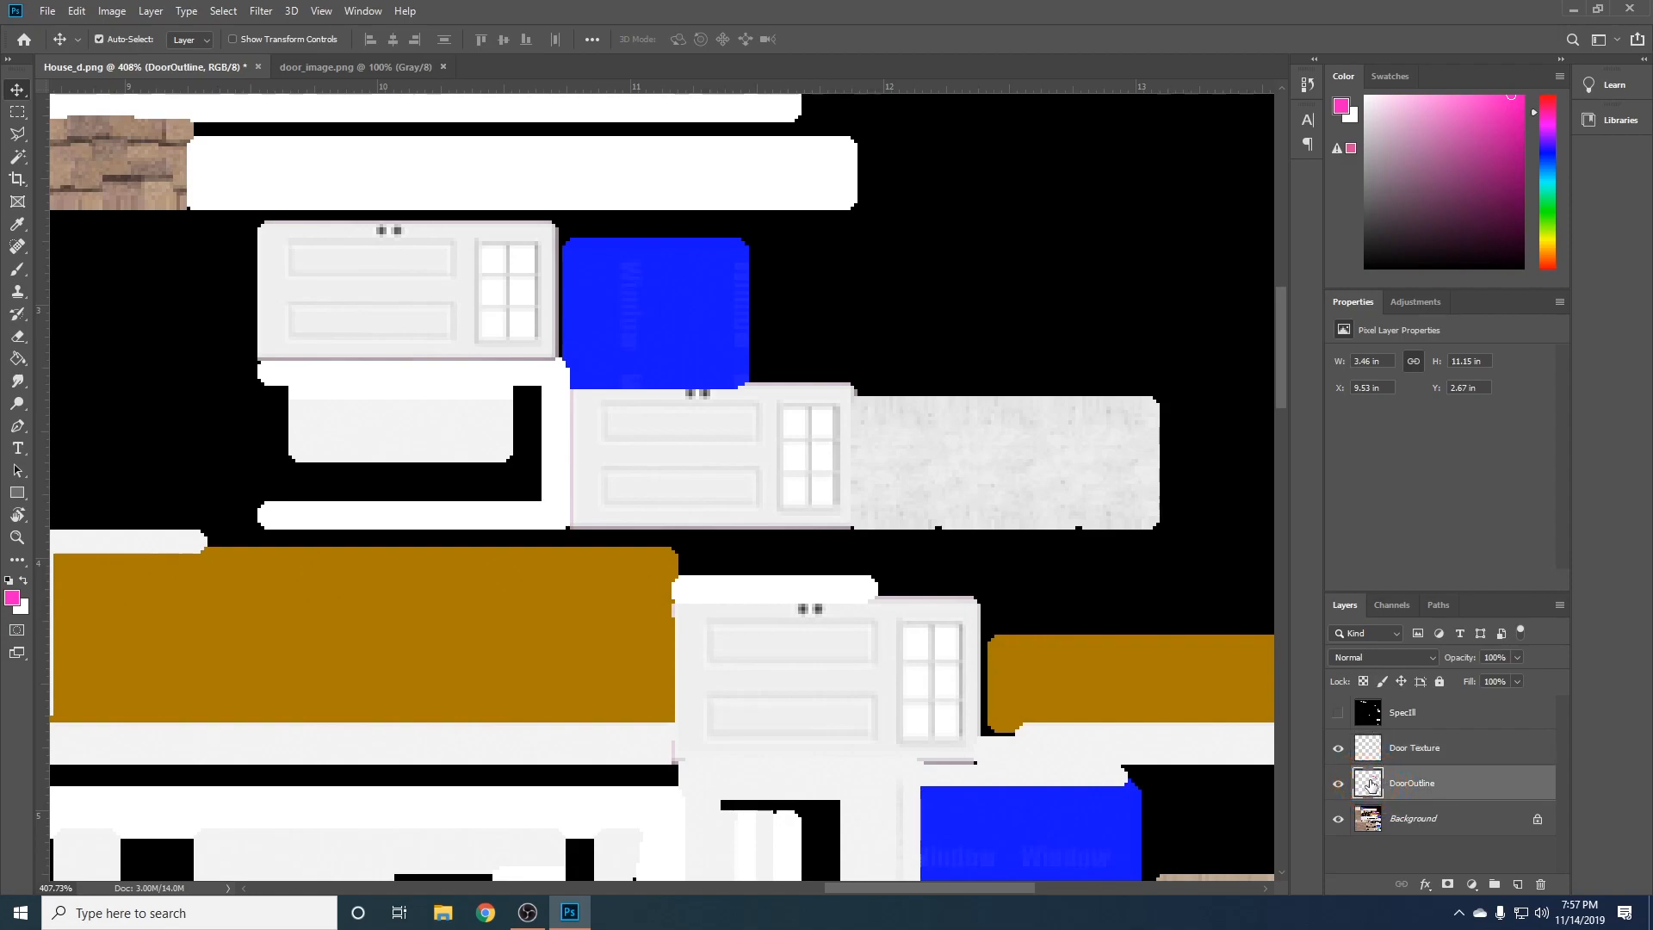
drag(1372, 783, 1541, 885)
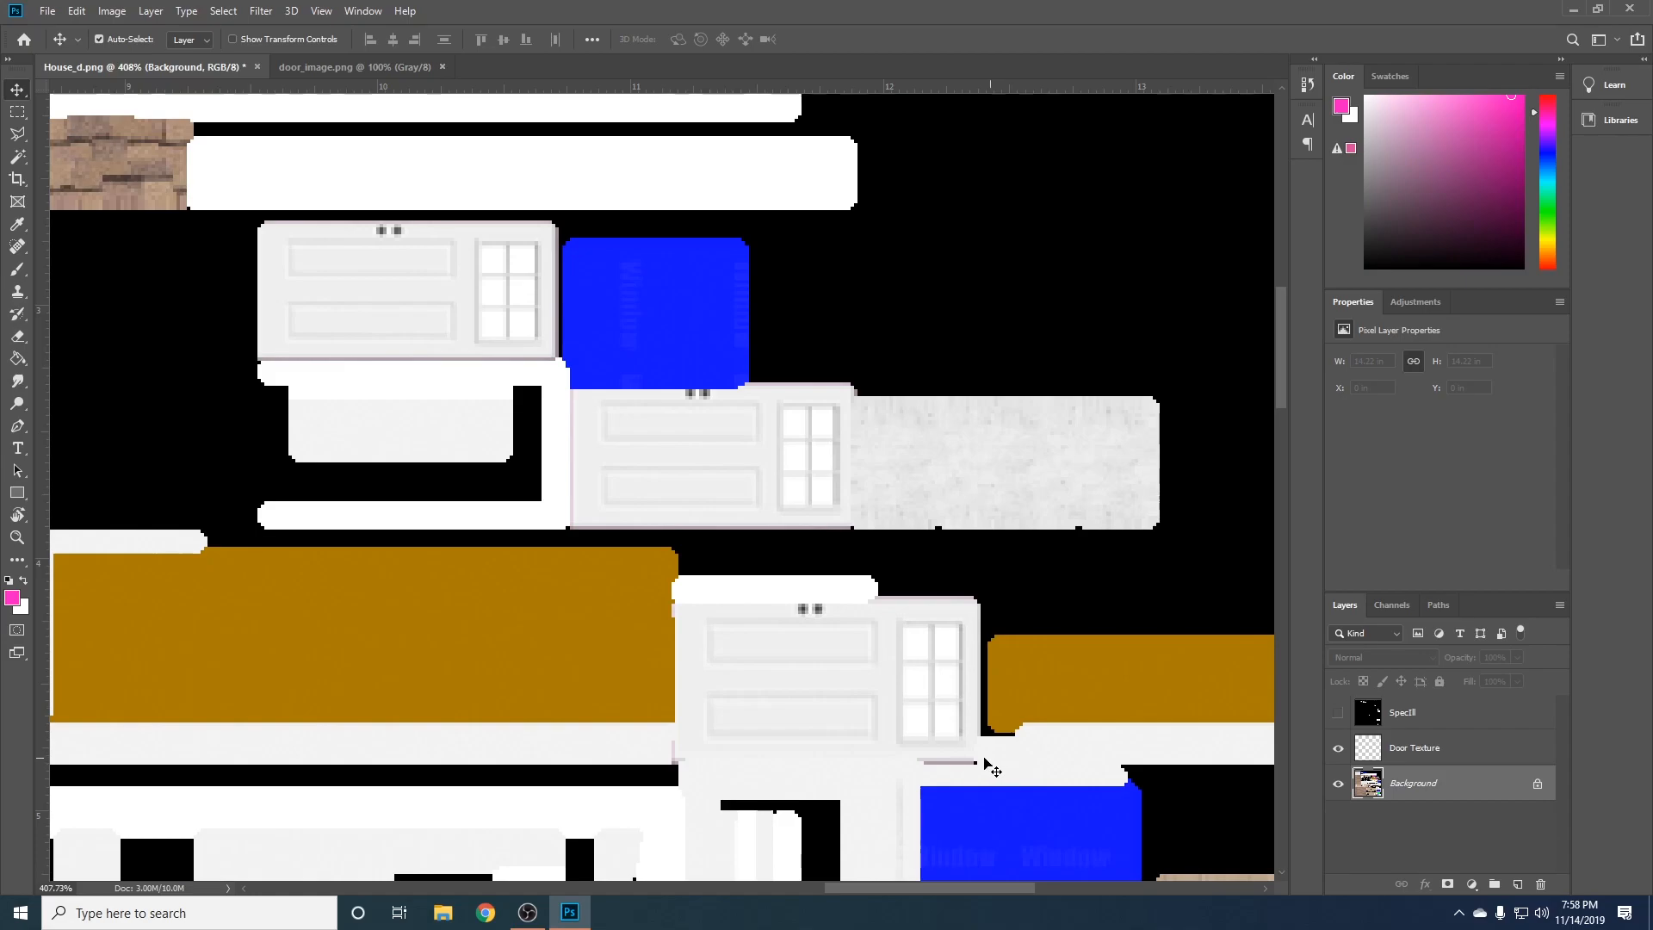
- Select the green garage door area on the Background layer with Color Range by sampling its green
scroll(932, 764, down, 6)
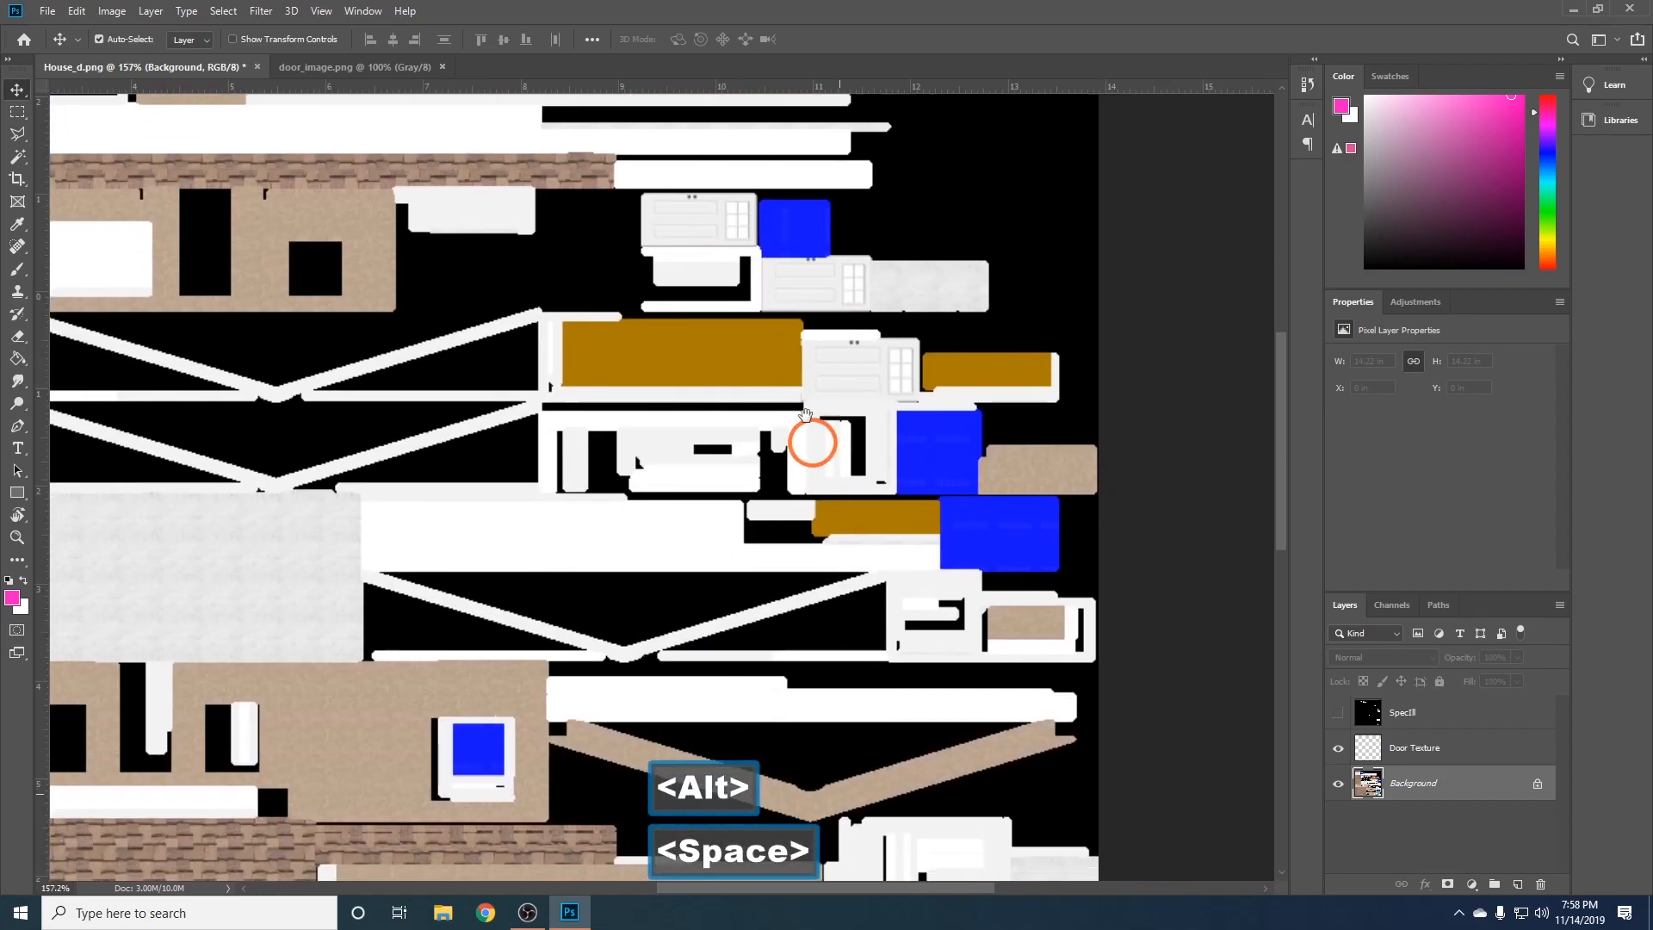
drag(805, 415, 798, 370)
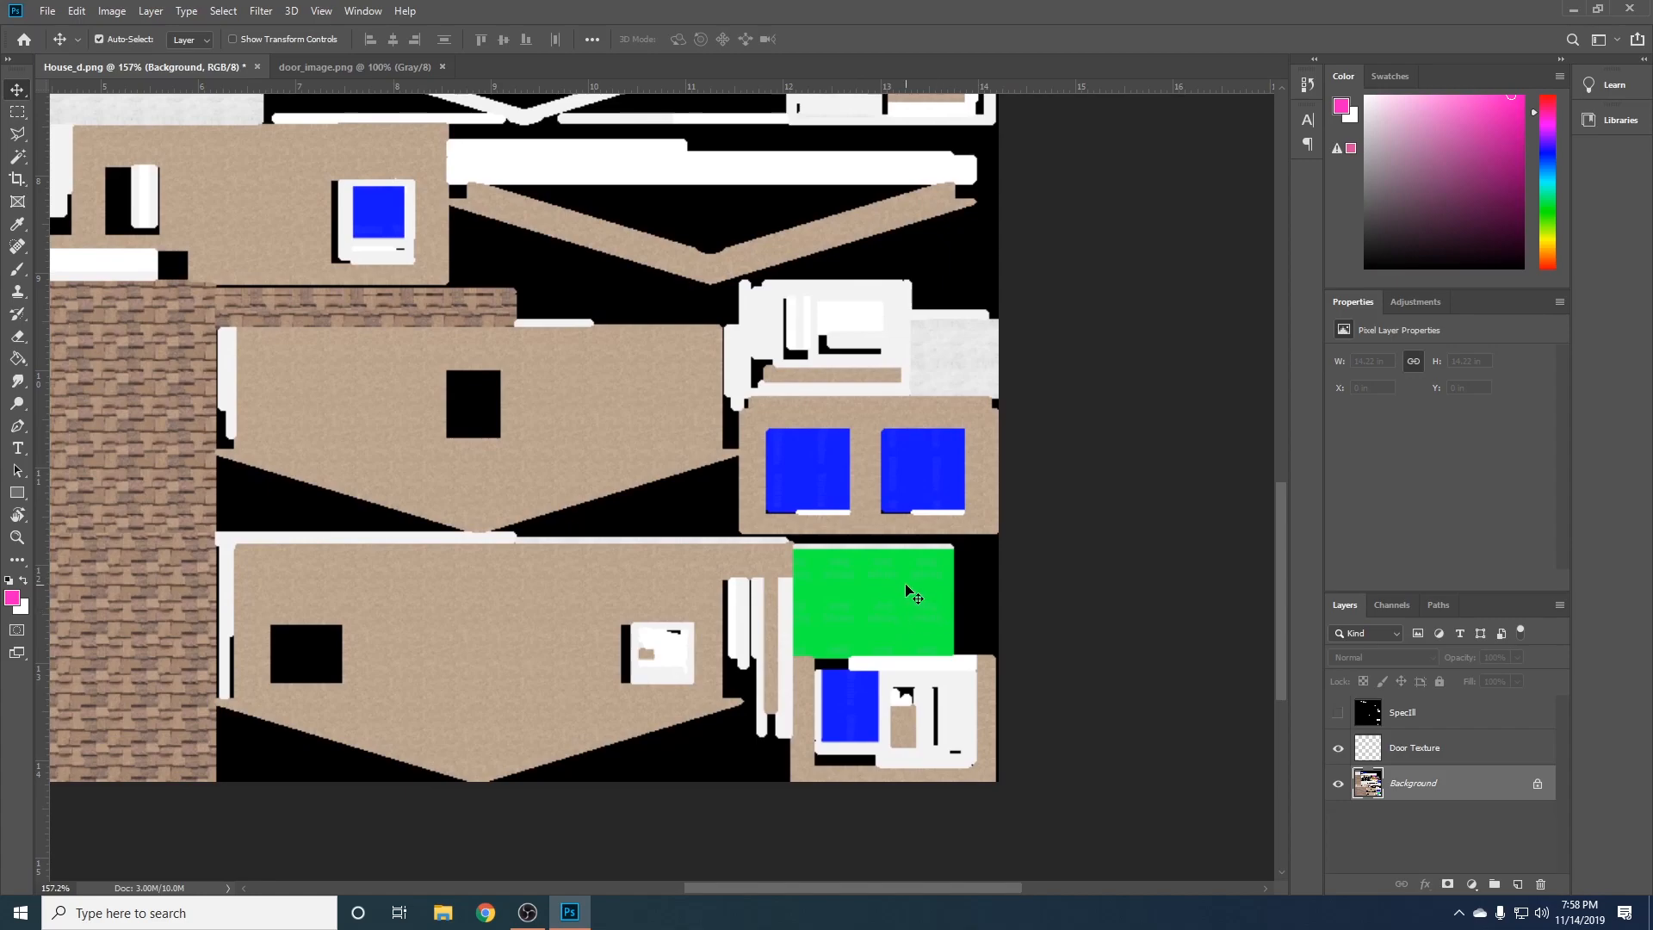
click(227, 12)
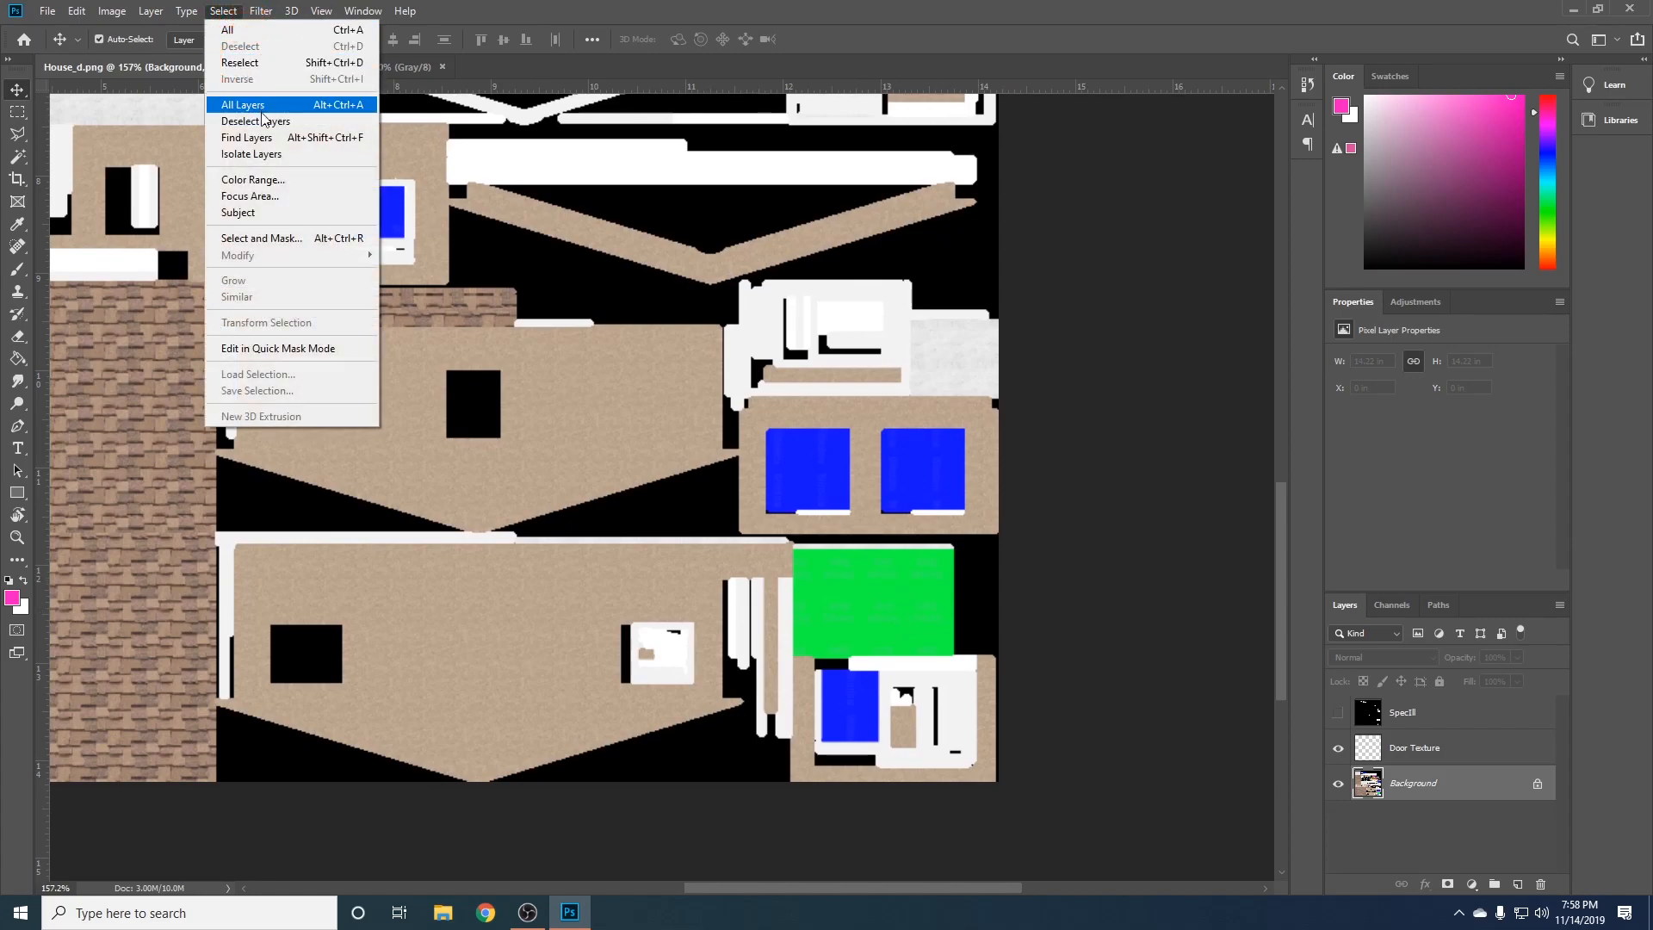
click(258, 180)
click(900, 592)
click(1300, 312)
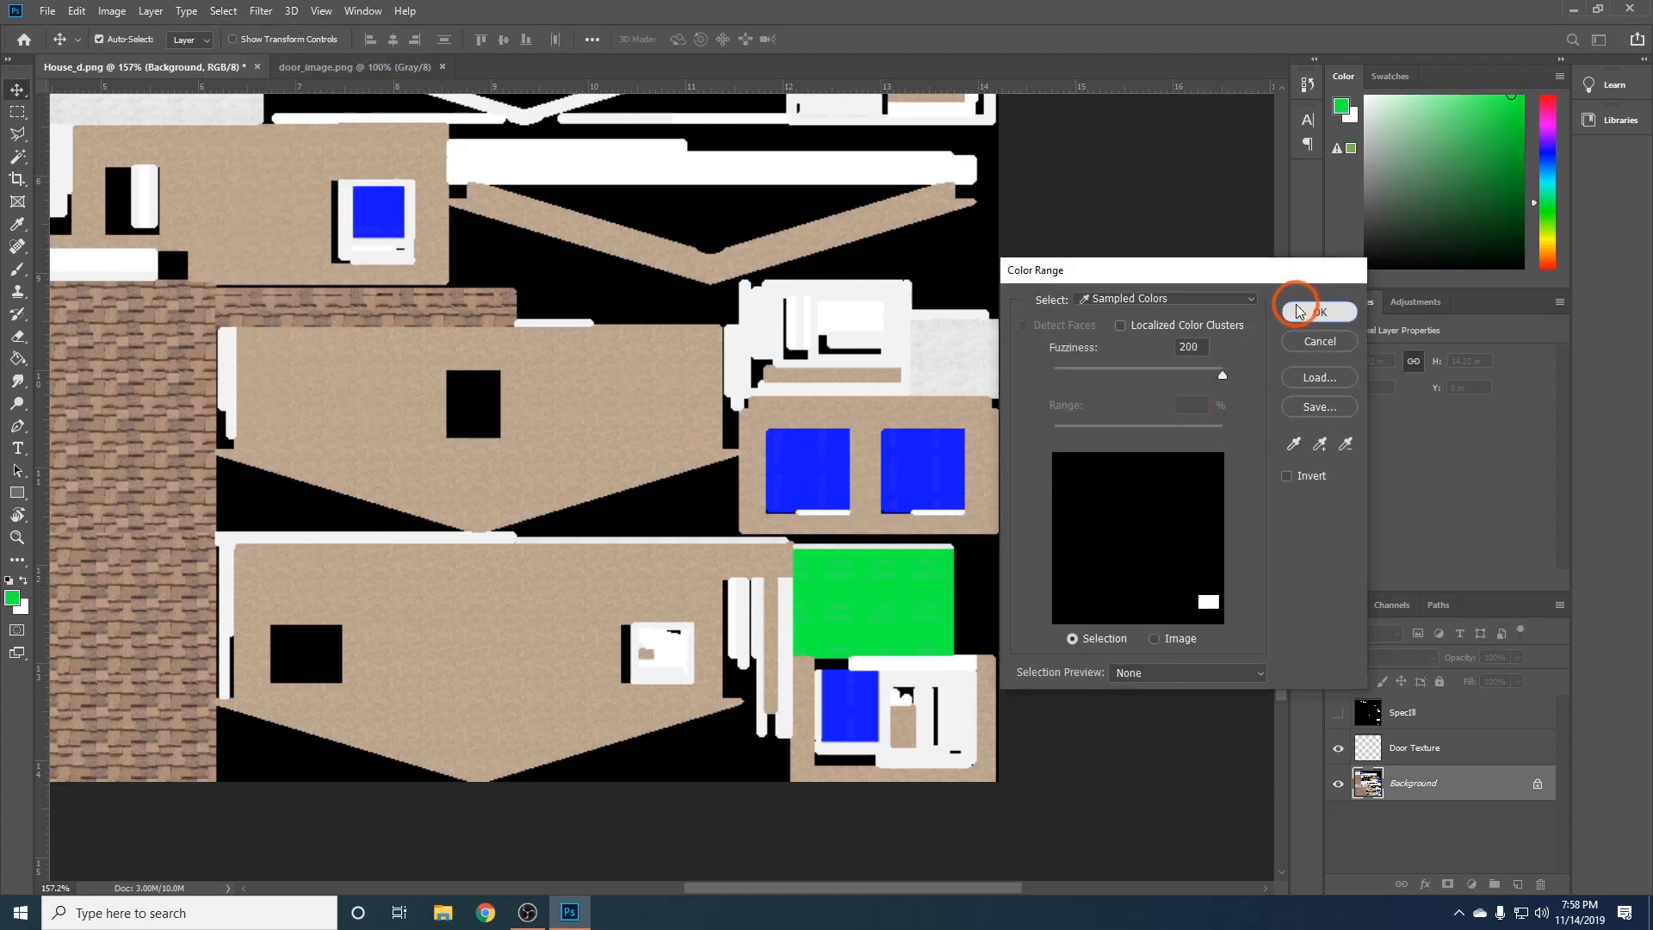
- Copy the selected green area onto its own new layer and hide the Background layer
key(ctrl+c)
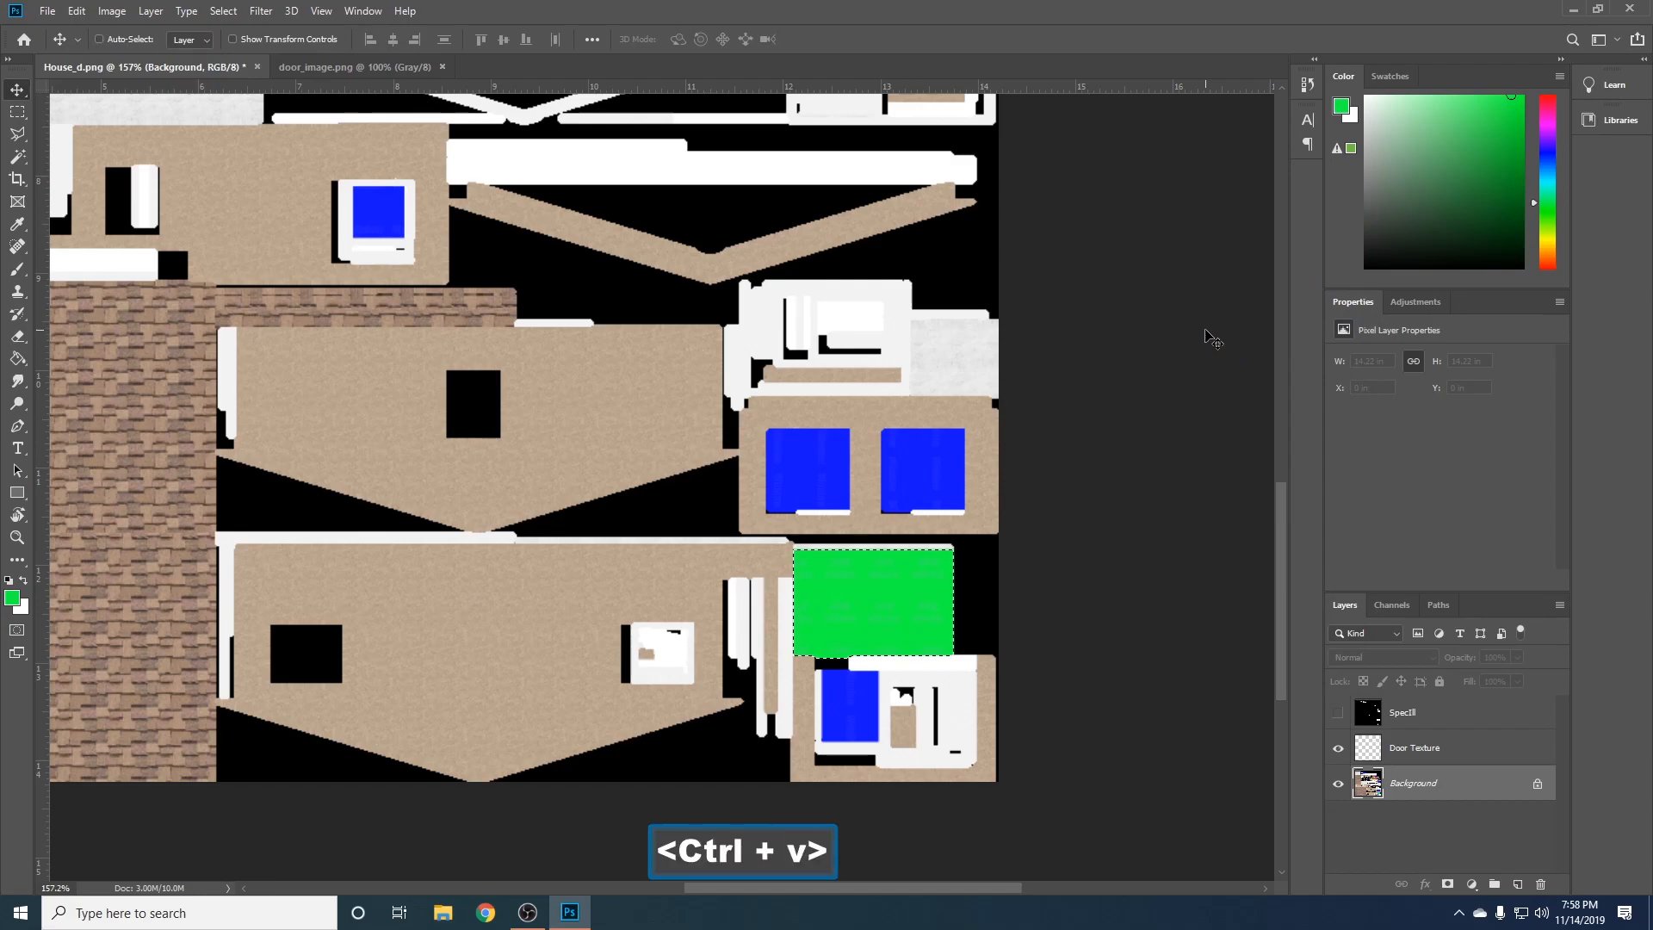
key(ctrl+v)
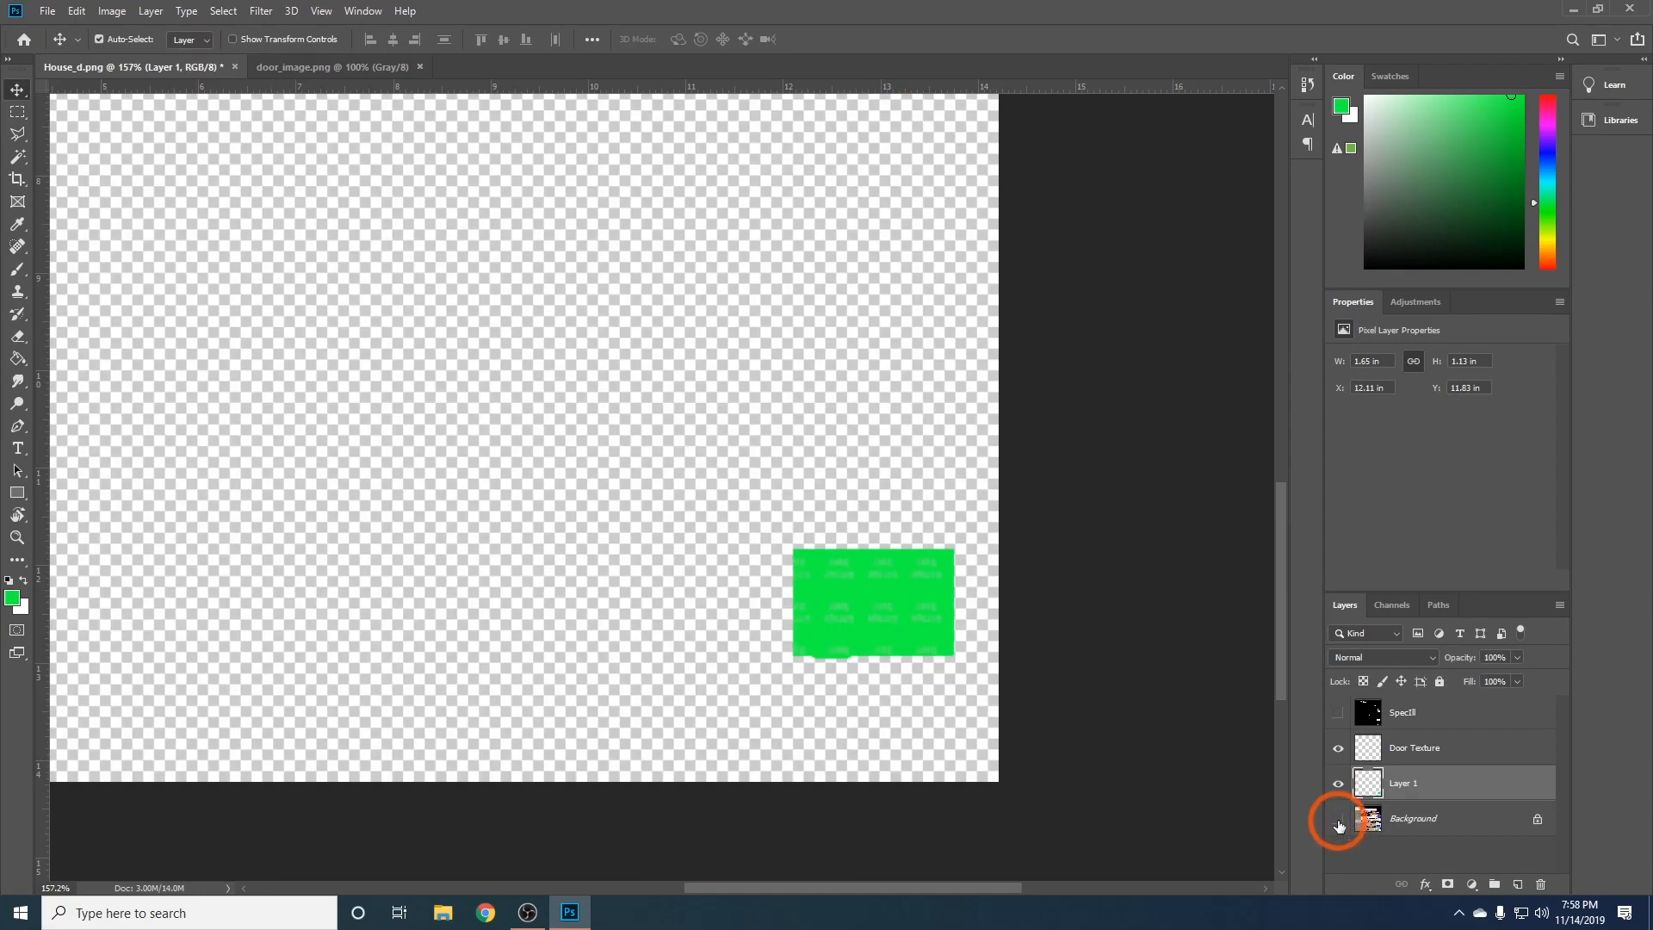
click(1337, 819)
- Open garagedoor_image.png from the House textures folder
click(46, 11)
click(53, 37)
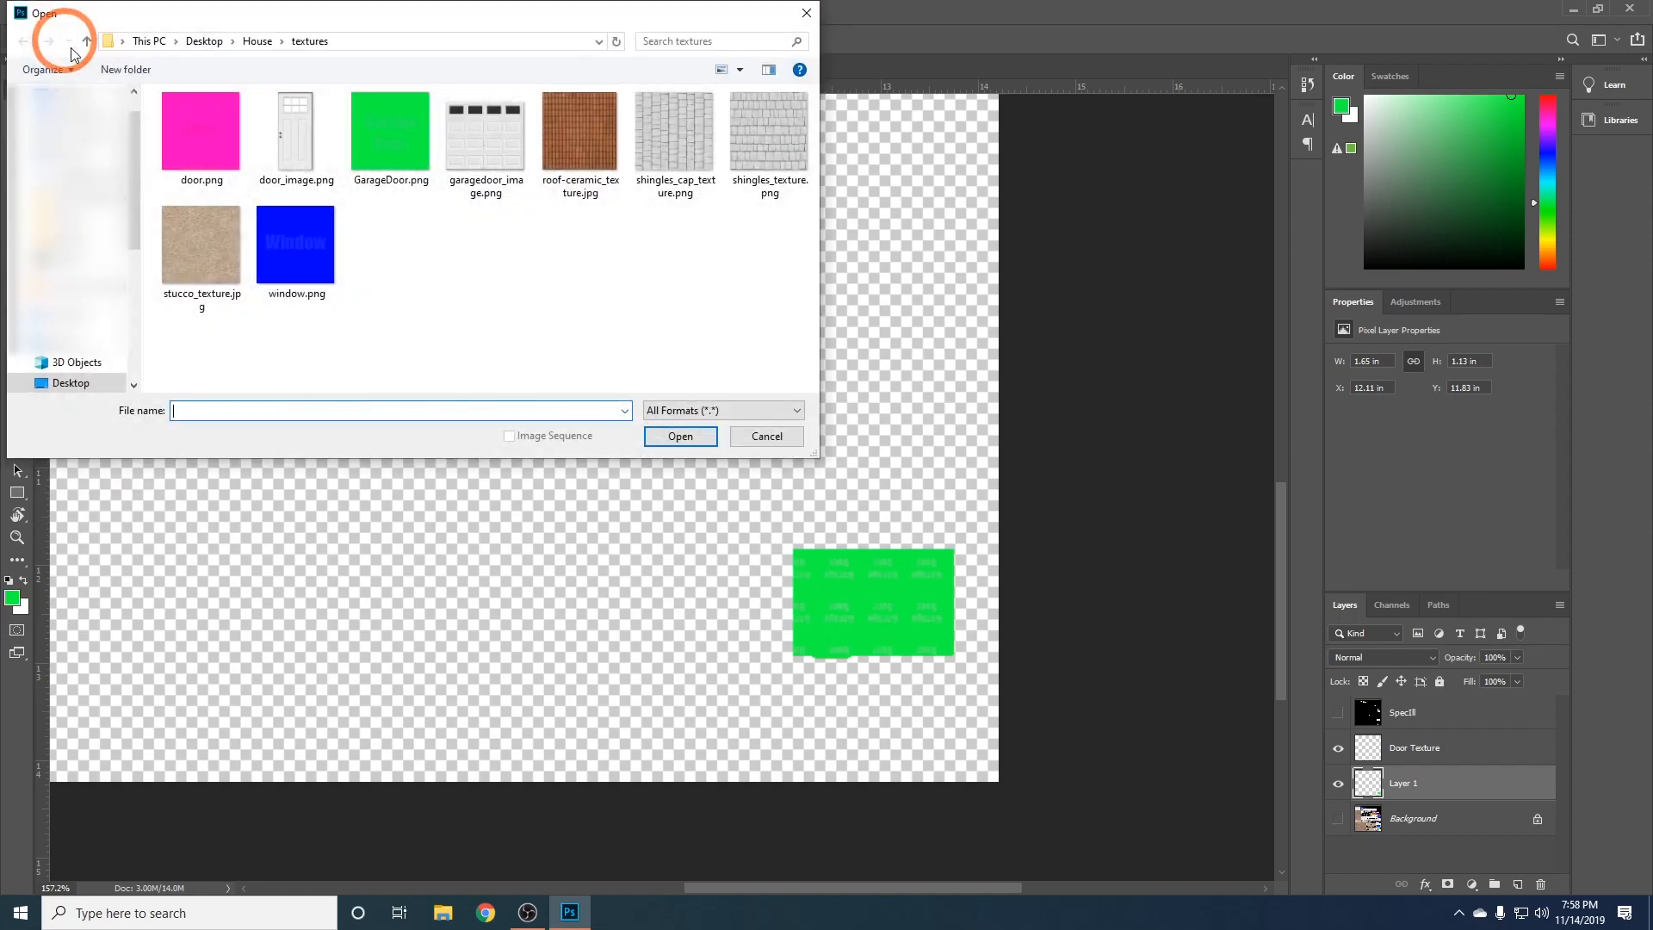
click(488, 152)
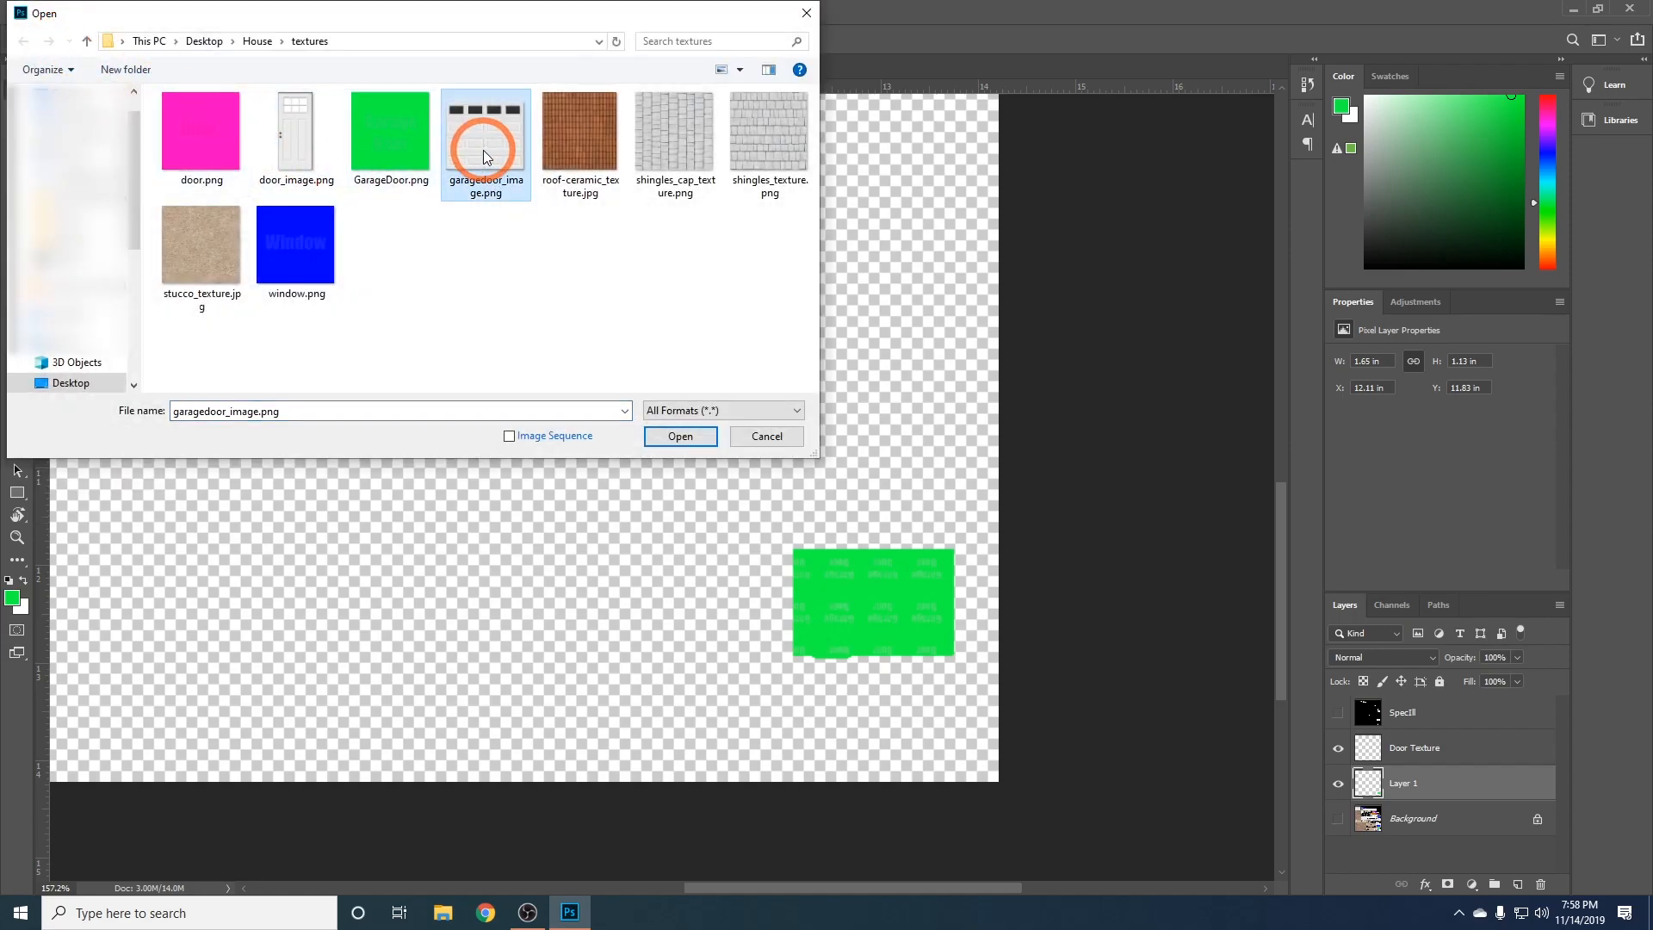
click(680, 436)
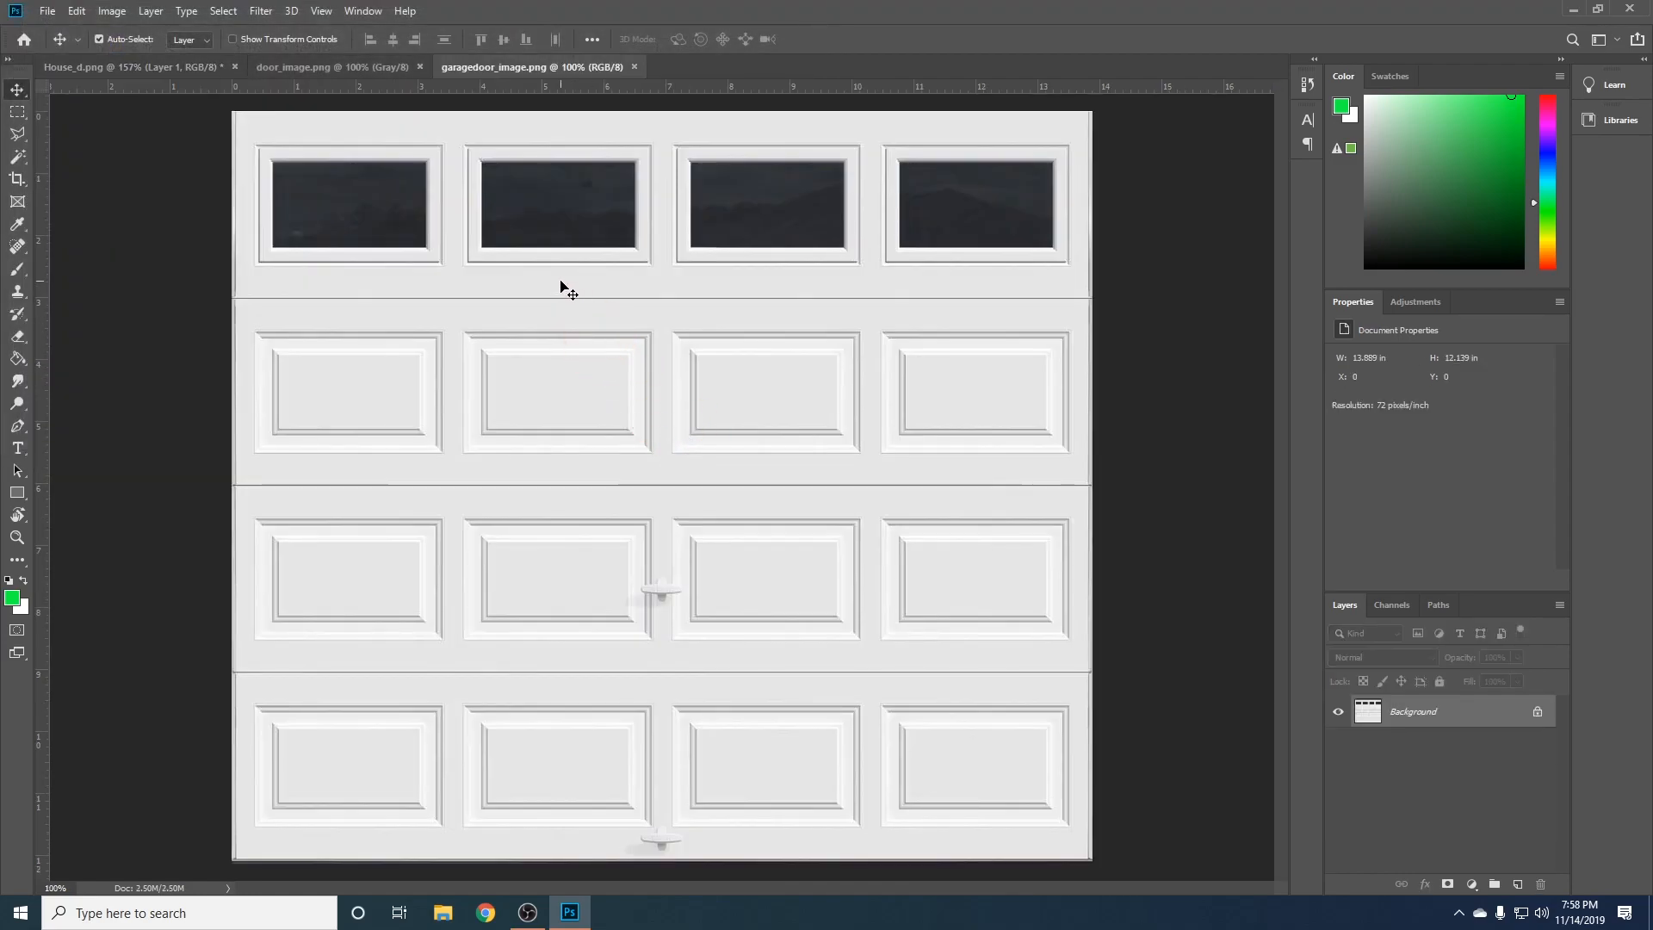
- Copy the entire garage door image and paste it into House_d.png as a new layer
key(ctrl+a)
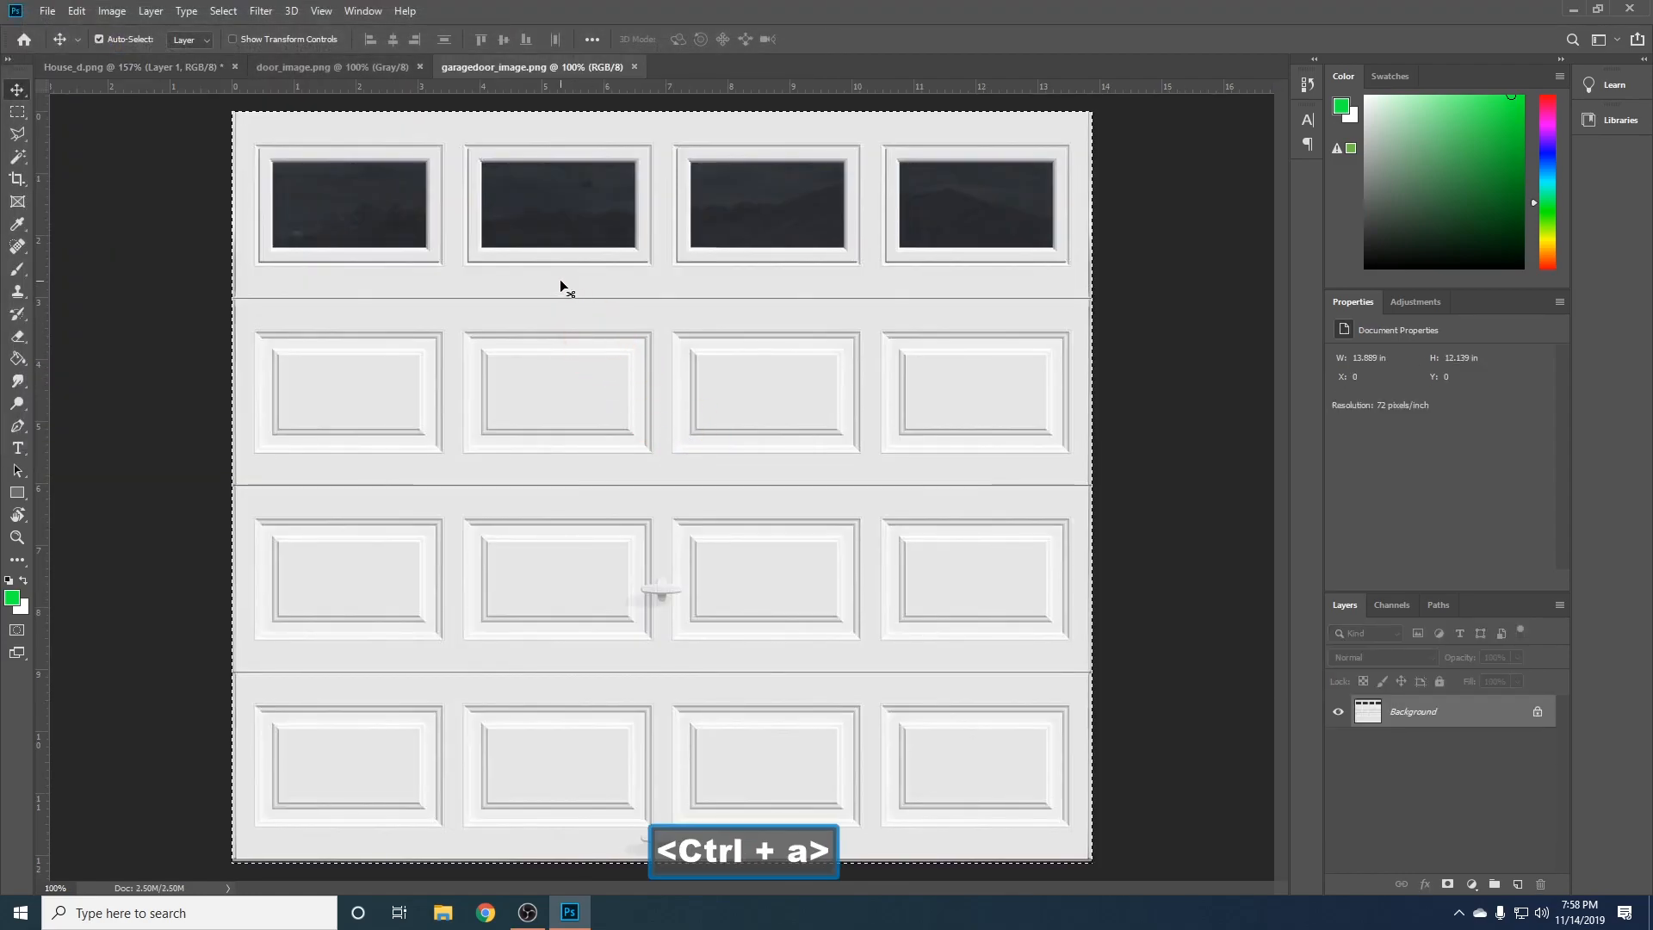
key(ctrl+c)
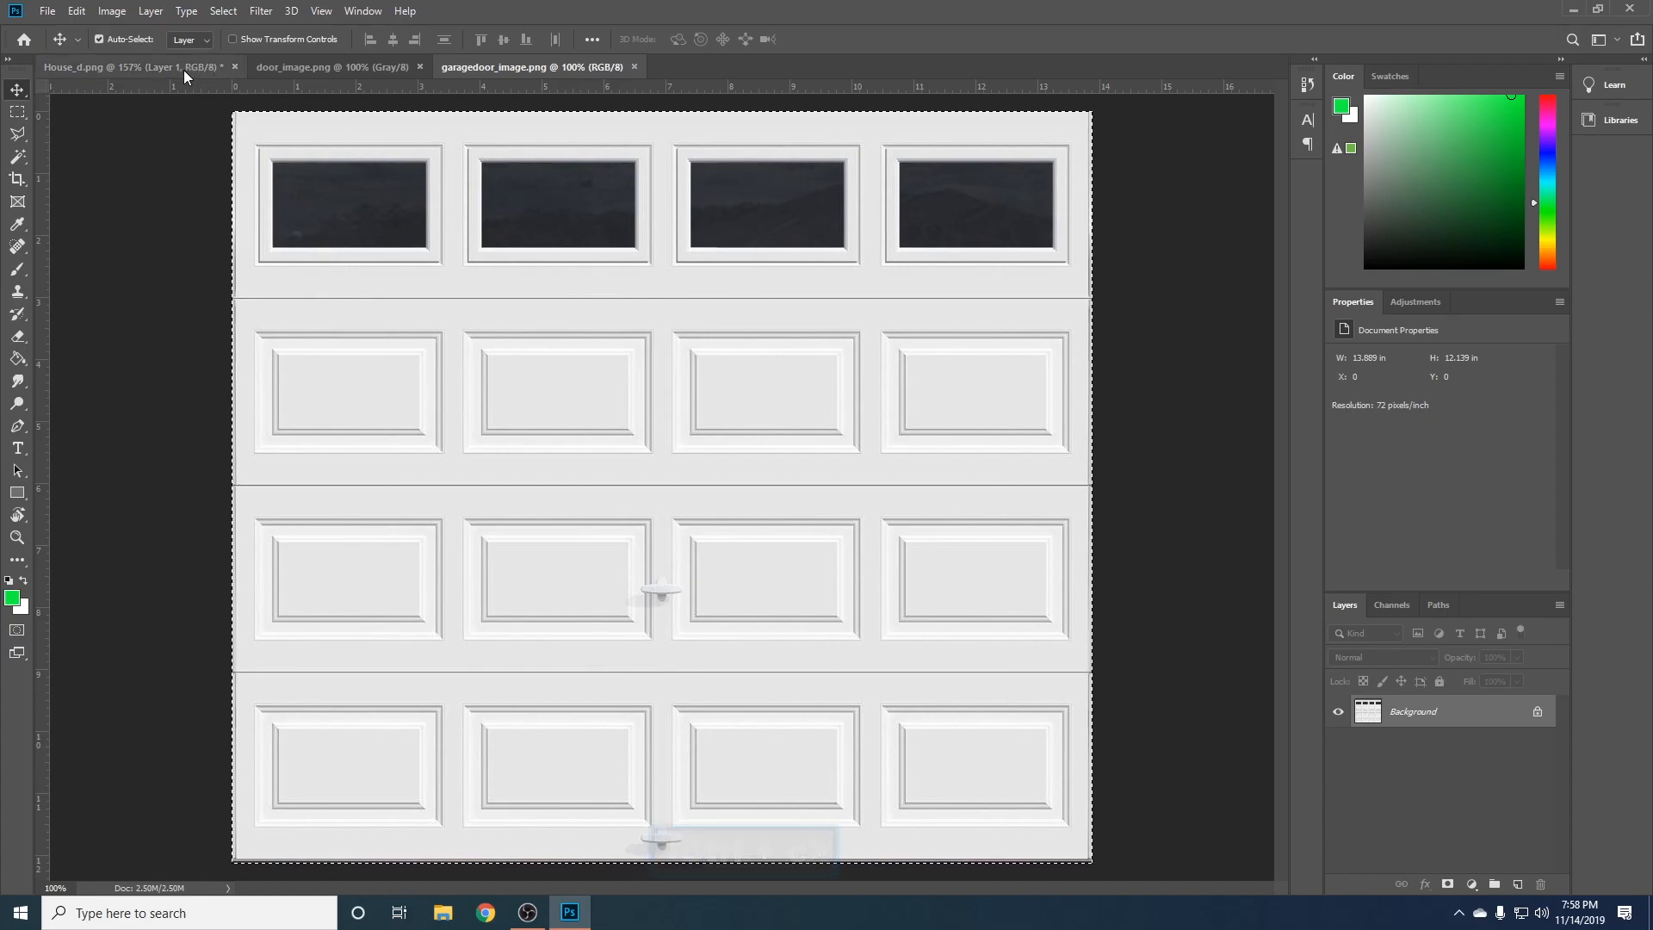
click(115, 66)
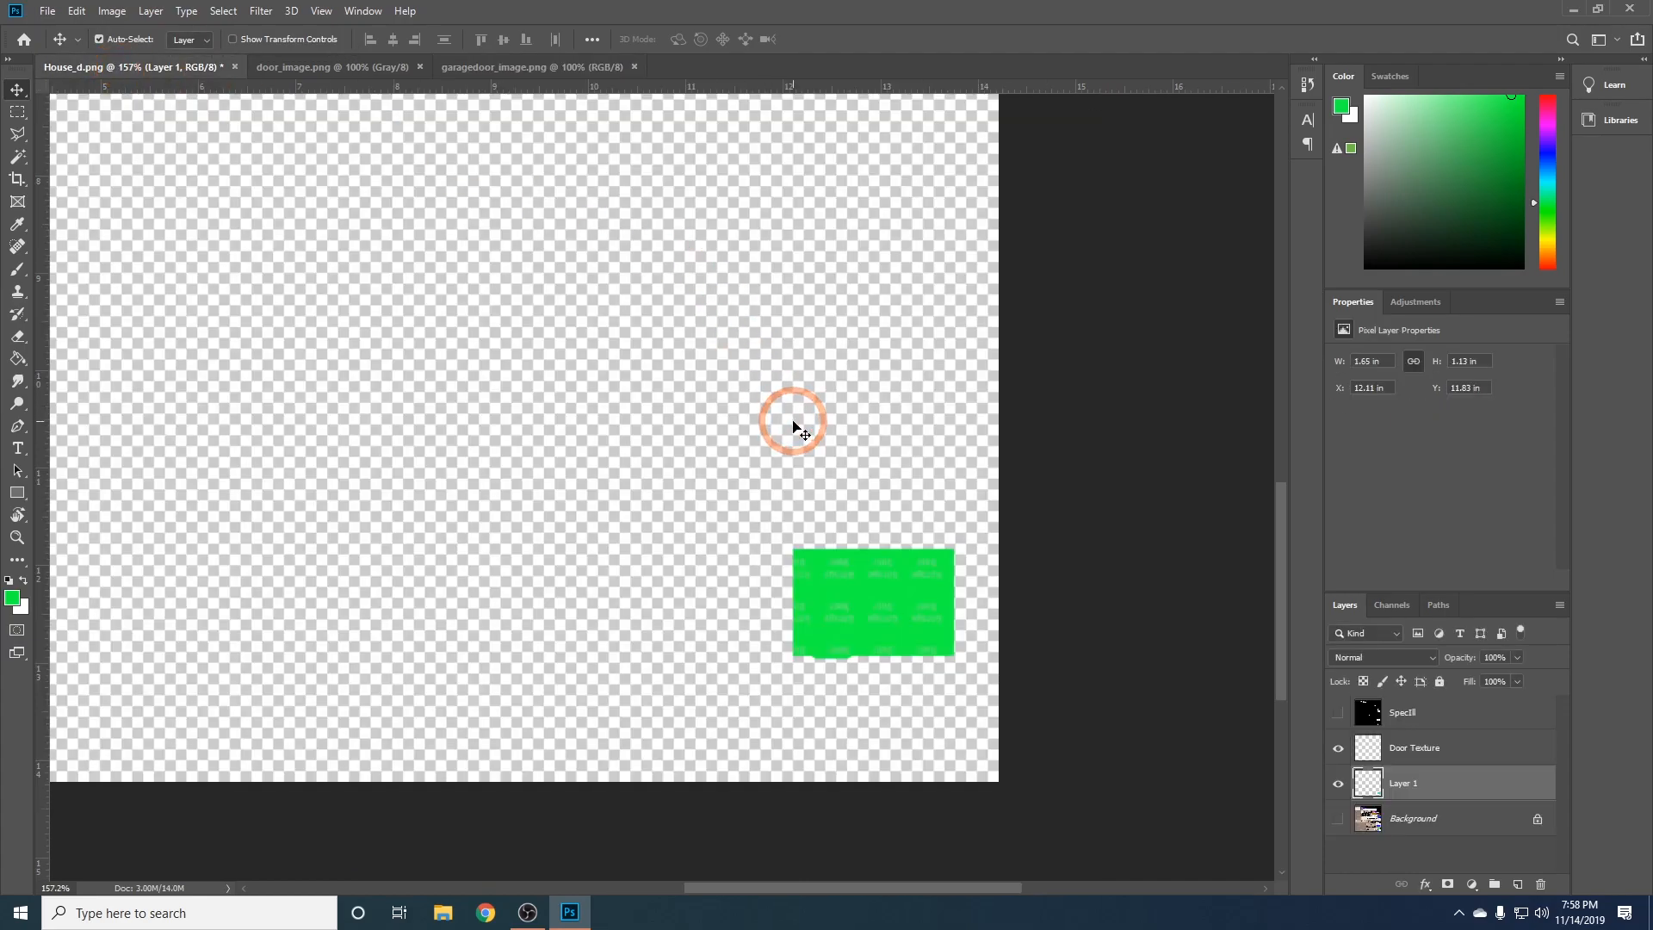
key(ctrl+v)
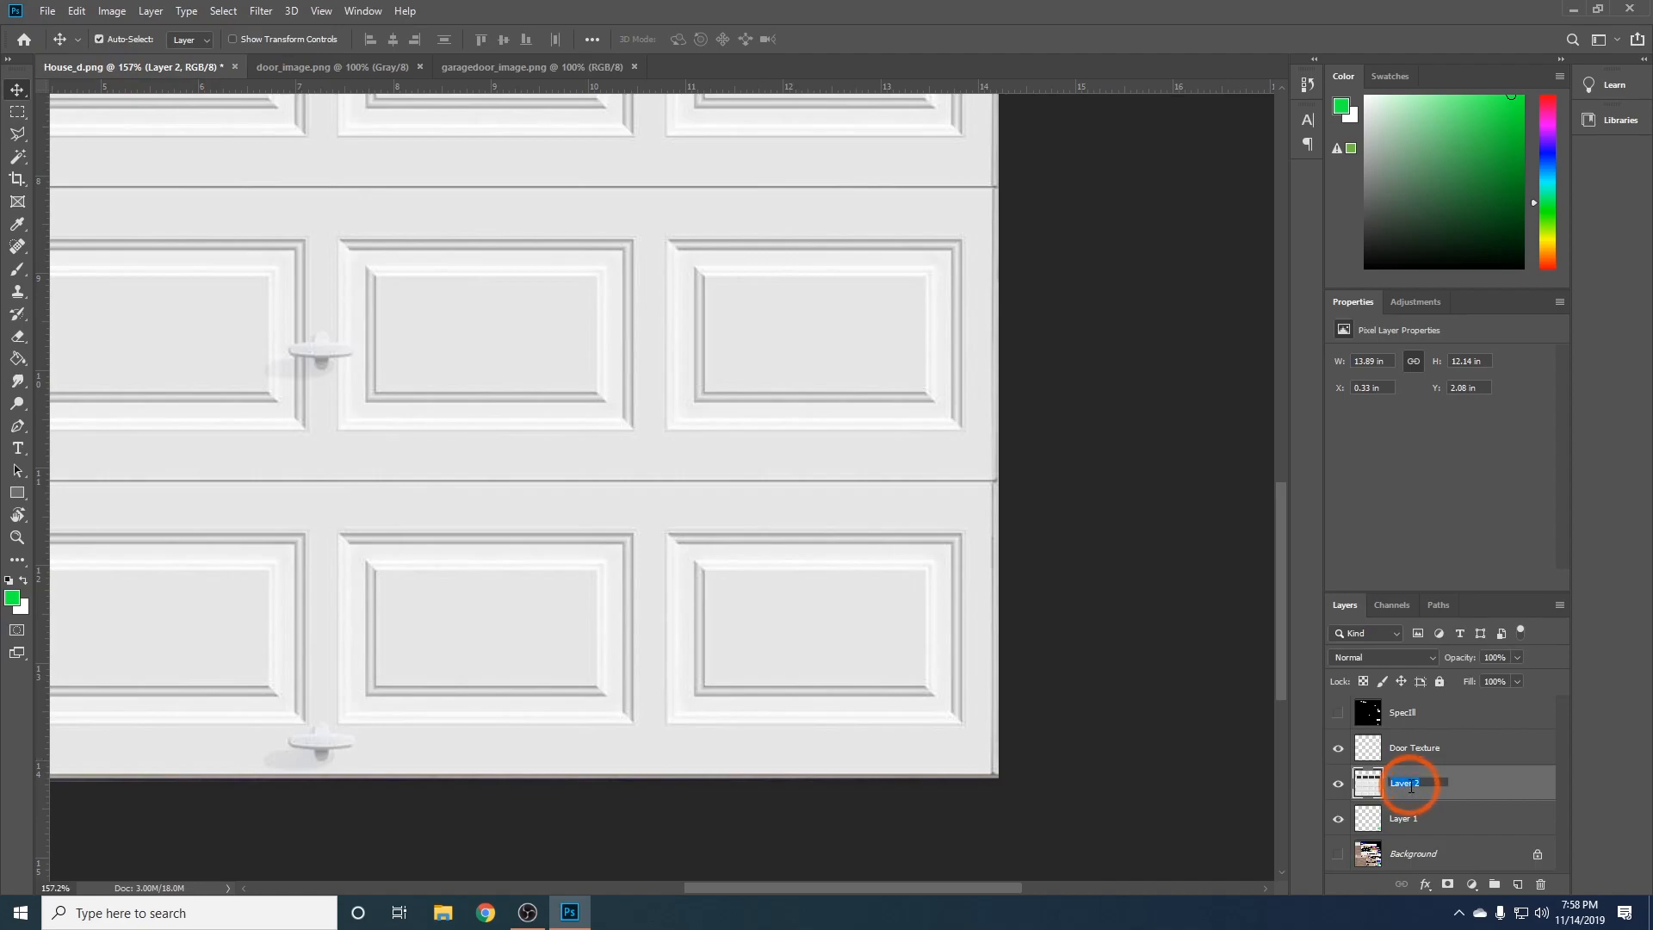
- Rename the pasted garage door image layer as Garage Door Text
text(Garage)
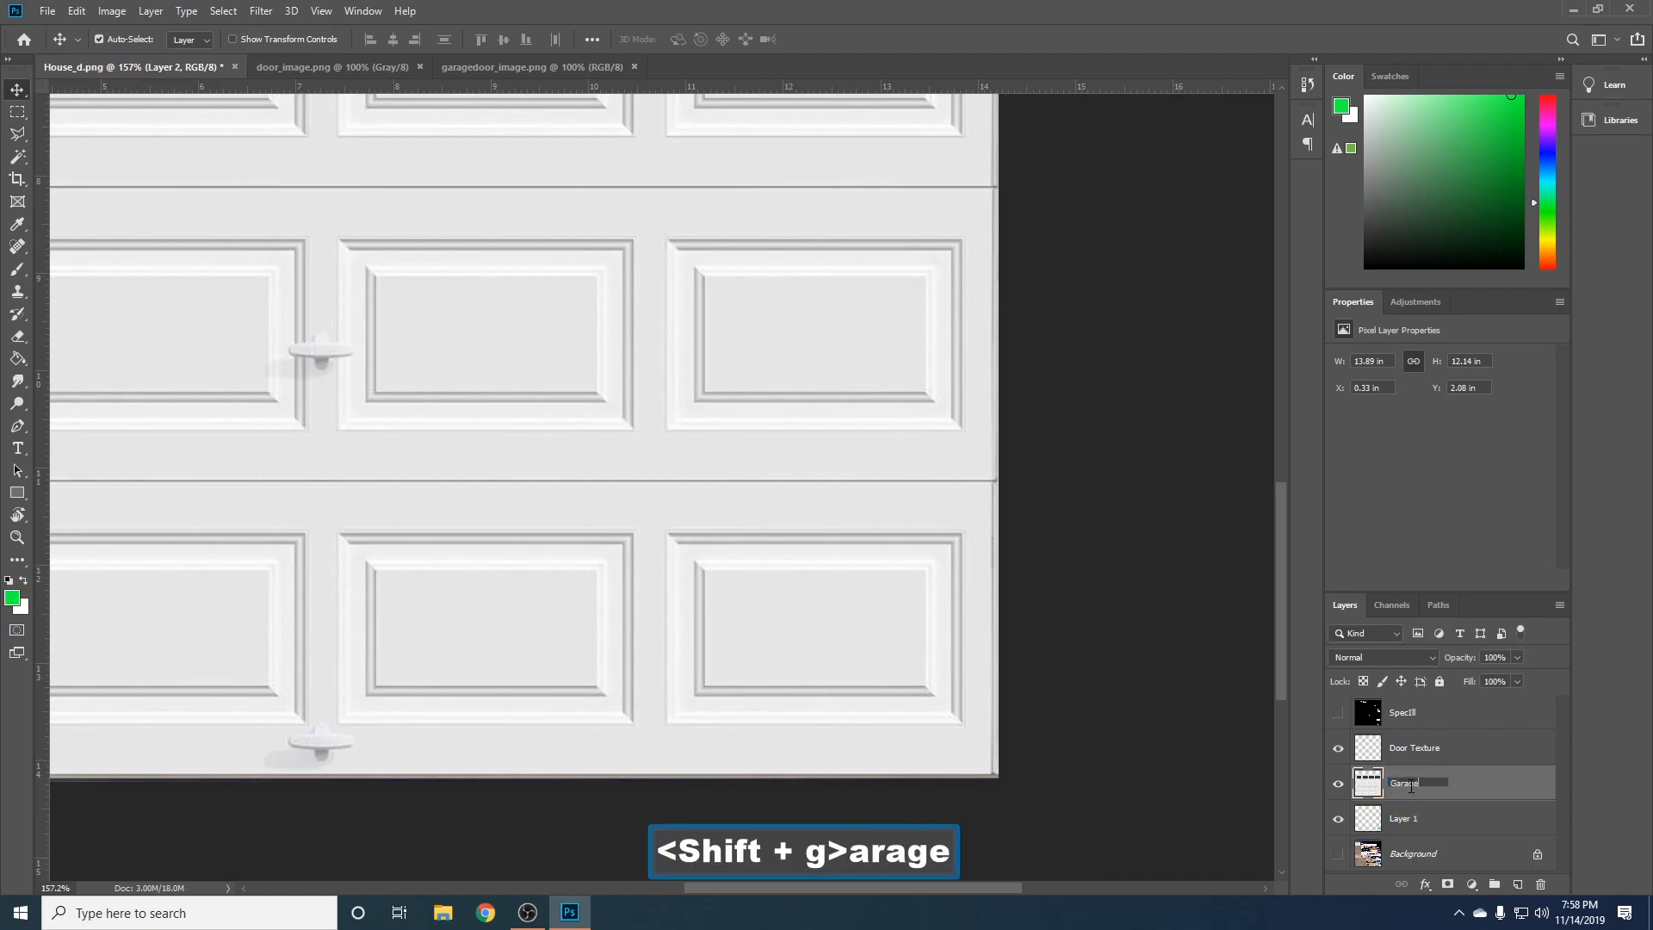
text( Door Text)
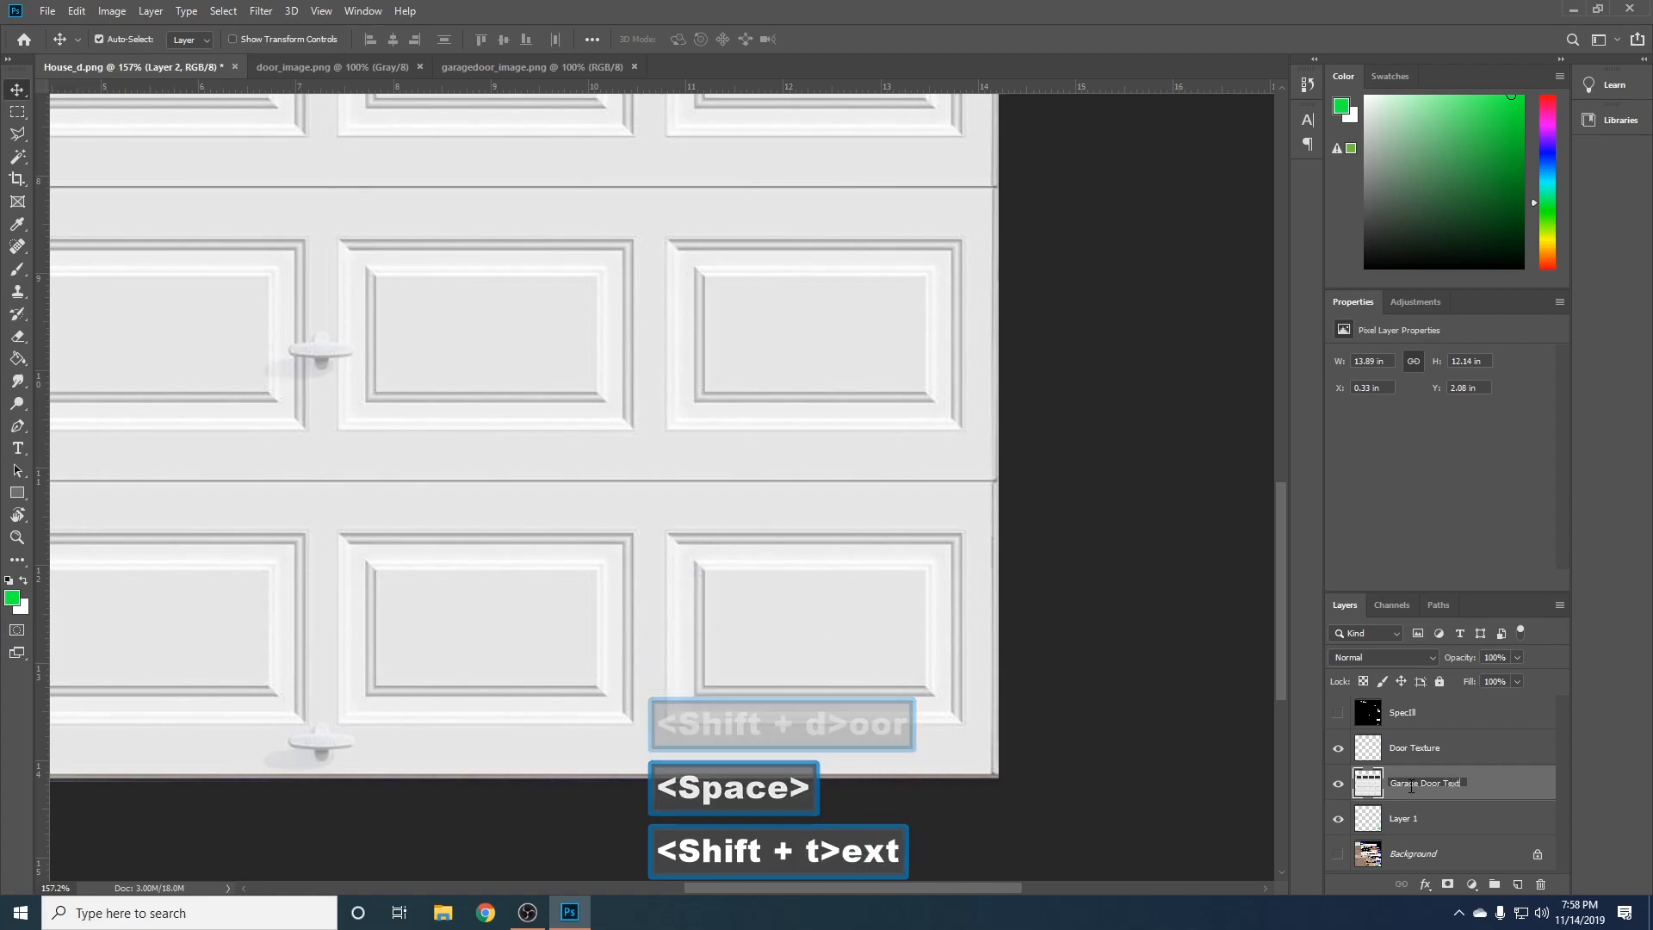
key(Return)
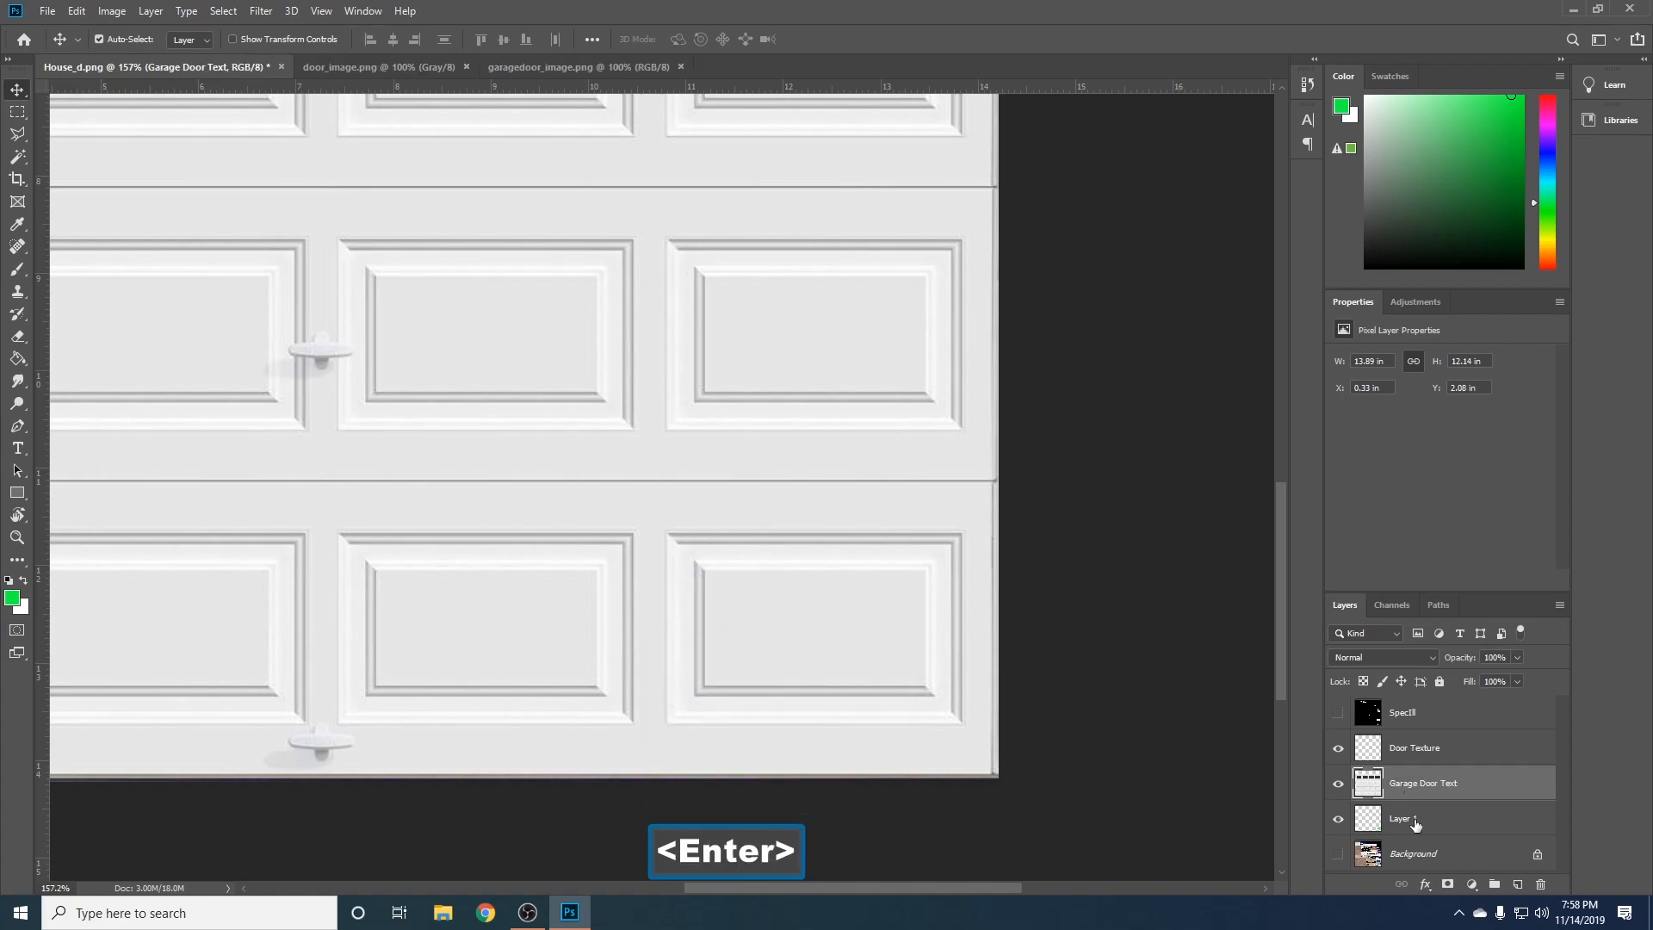
- Rename Layer 1, which holds the green area, as Garage Door outline
click(1406, 820)
double_click(1406, 819)
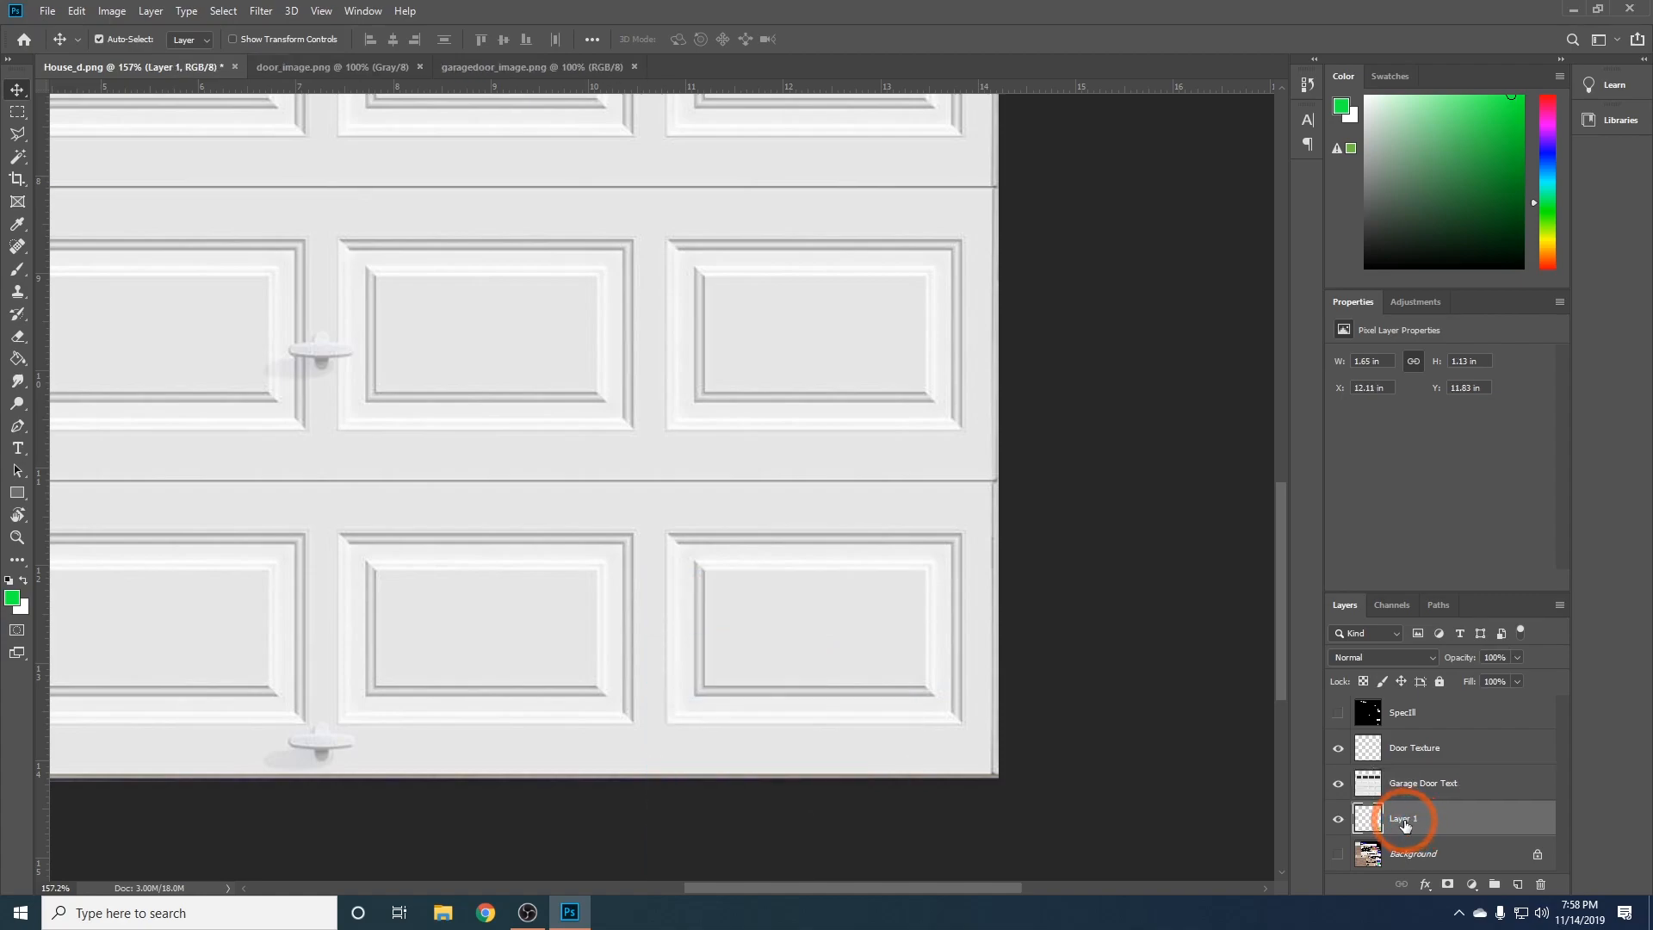
text(Gar)
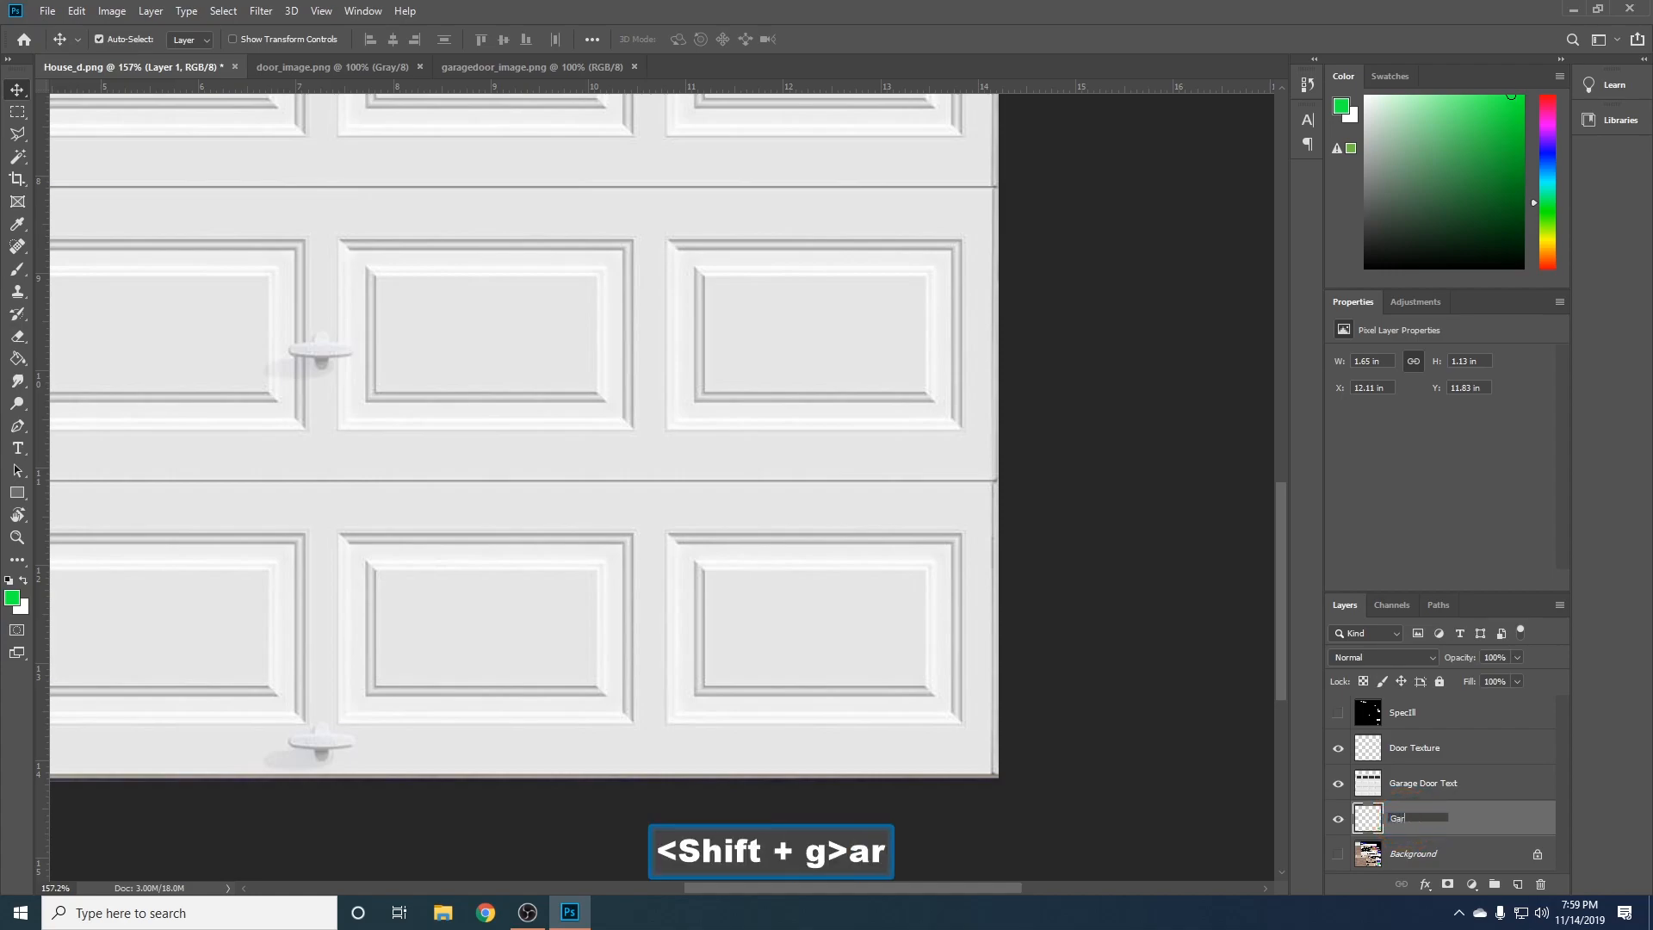
text(age Door outline)
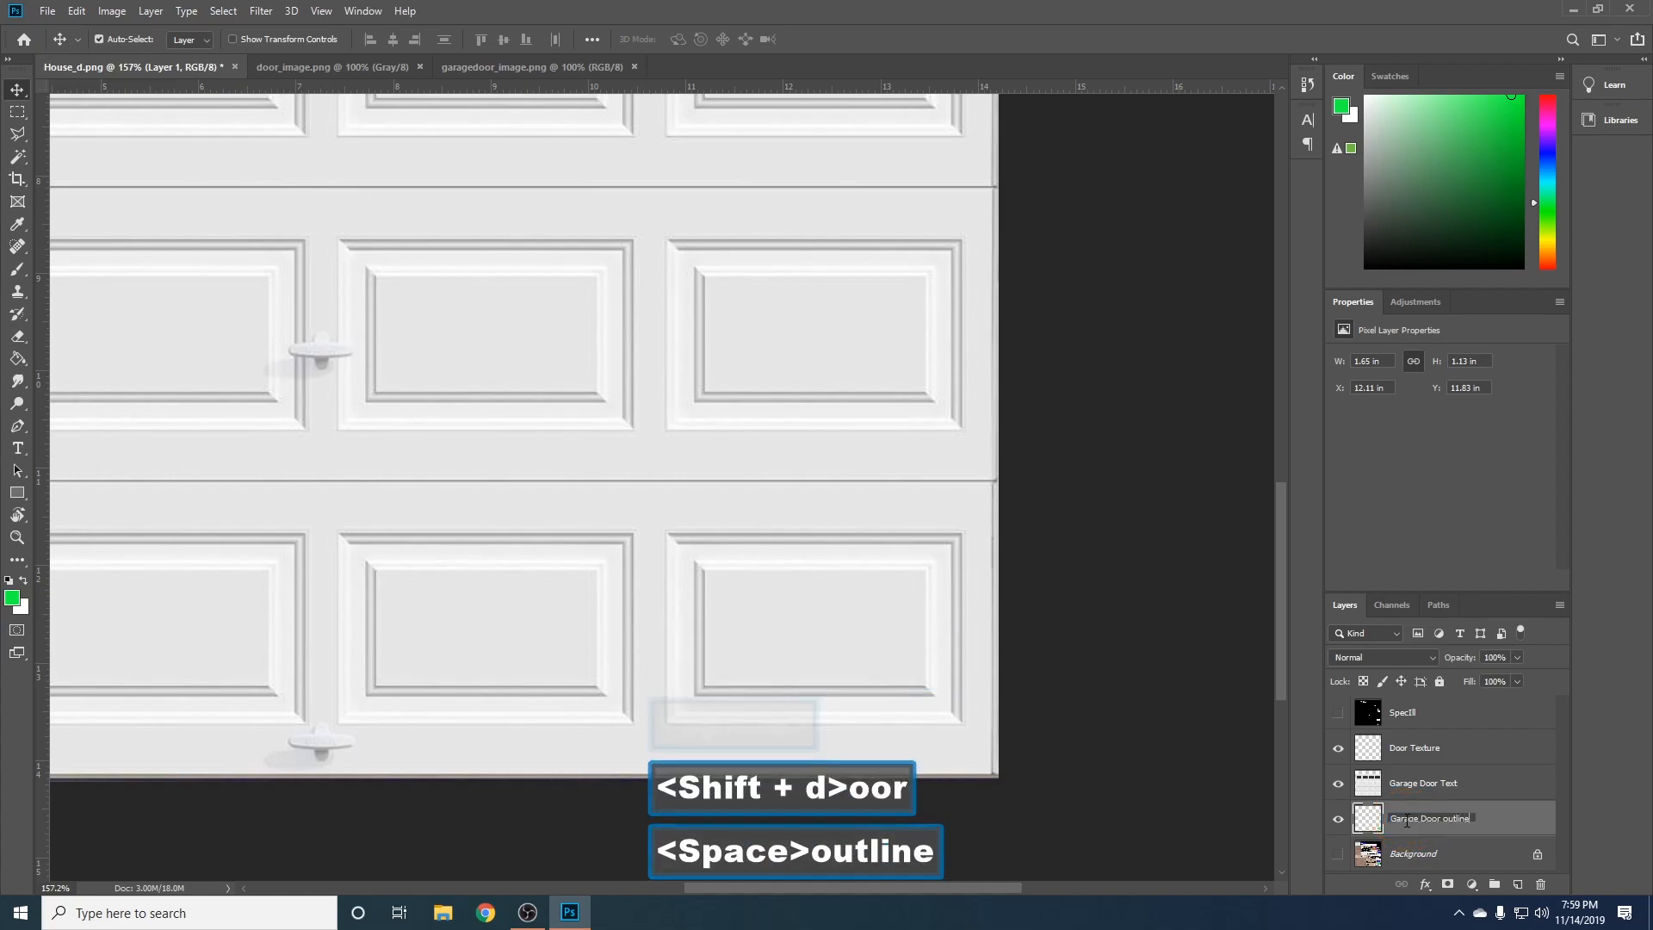
key(Return)
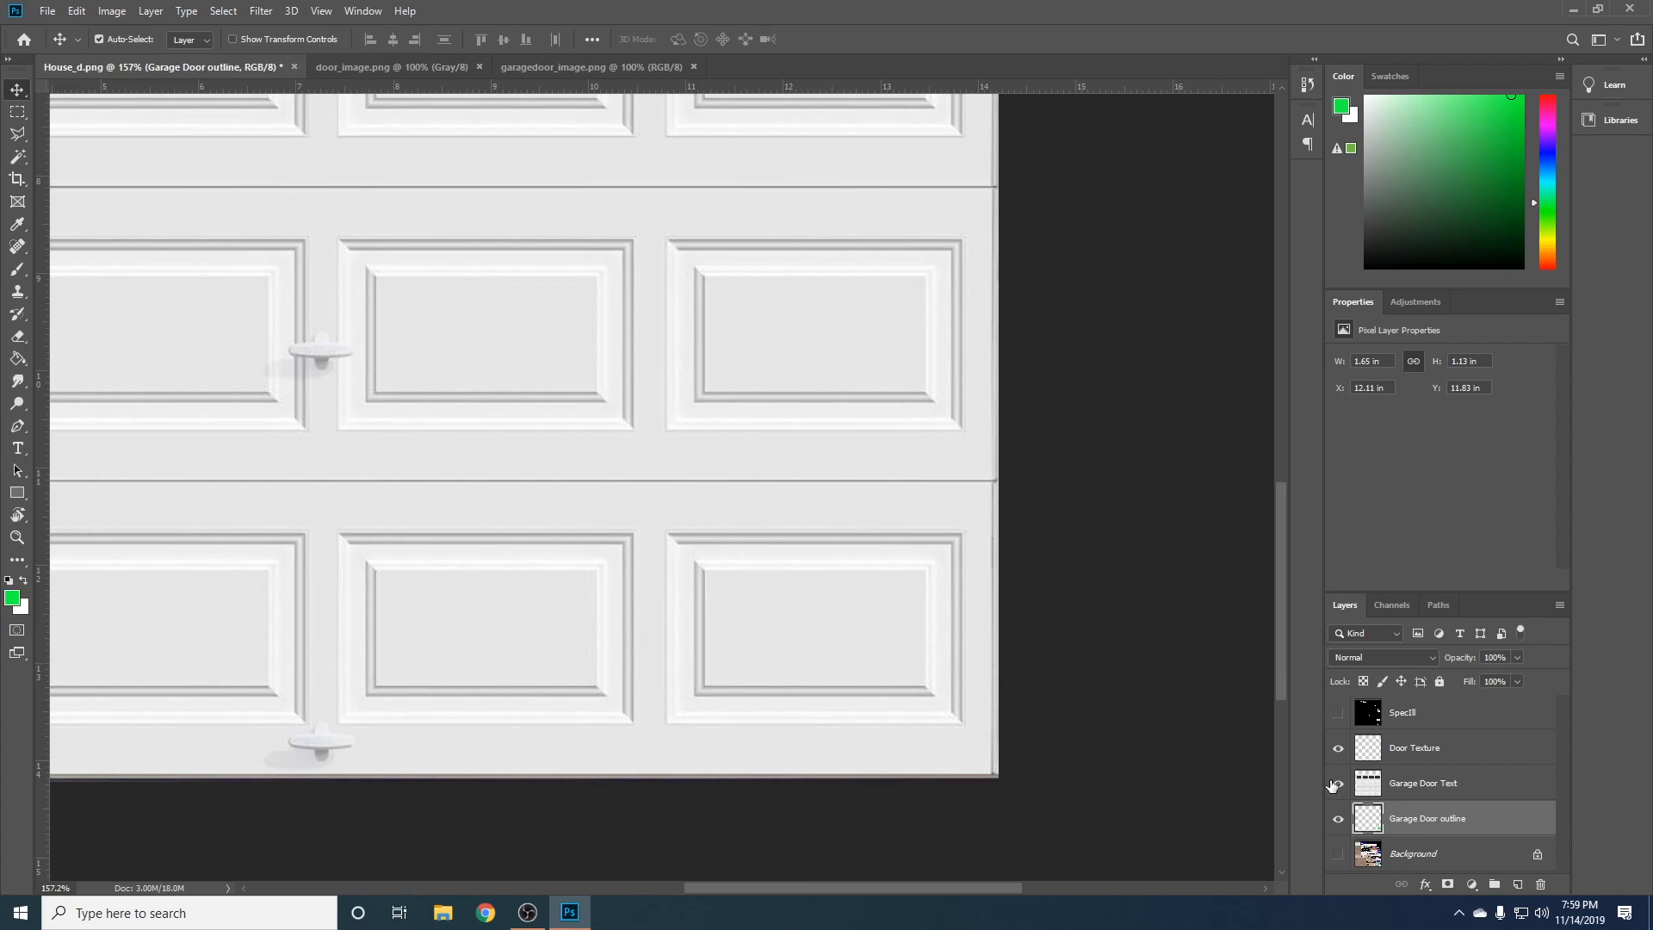
- Move the Garage Door Text layer about 4.94 in left and 1.38 in up, clear of the green area, and examine the green area's lettering
click(1366, 783)
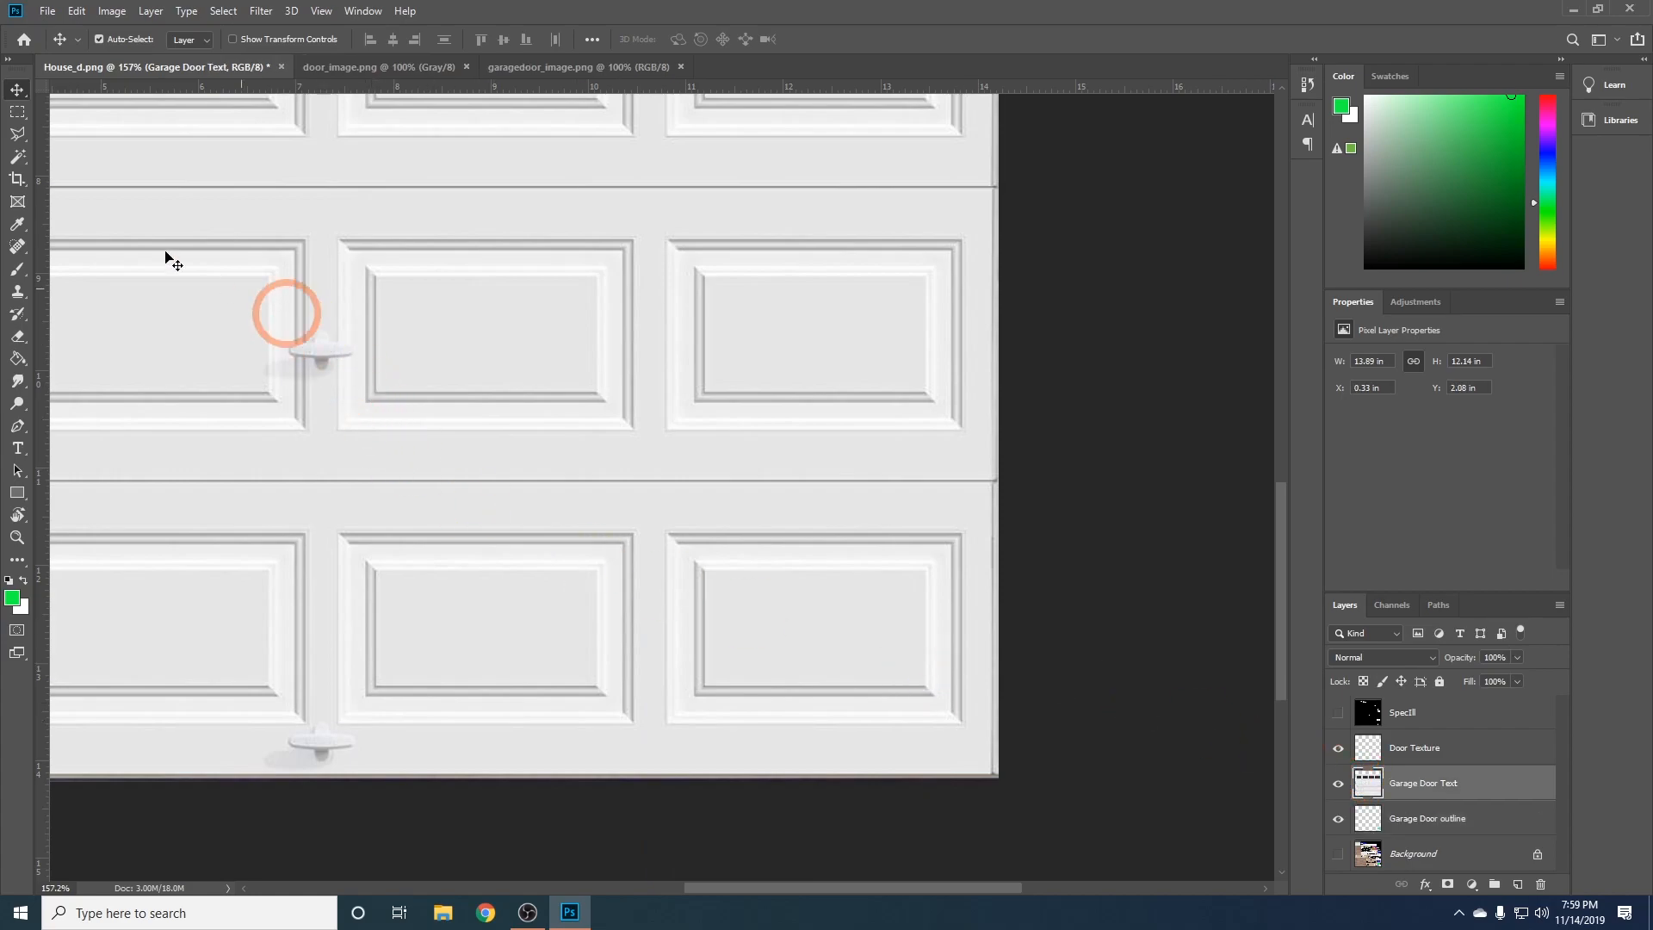
drag(779, 528, 328, 405)
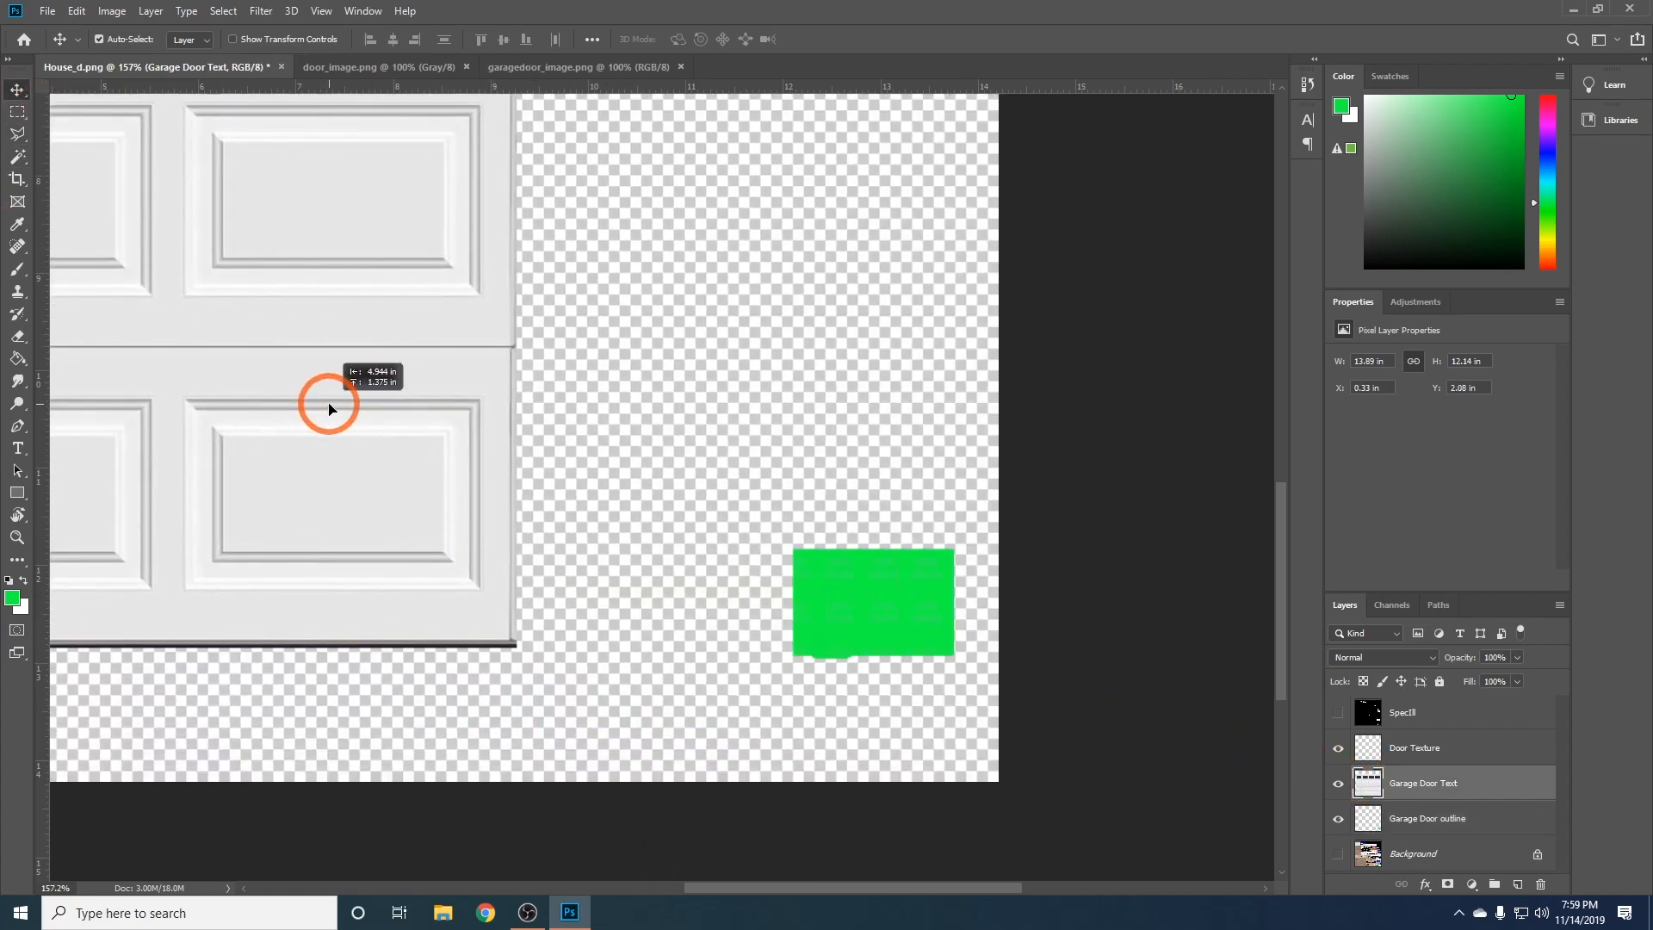
key(alt)
scroll(892, 639, up, 5)
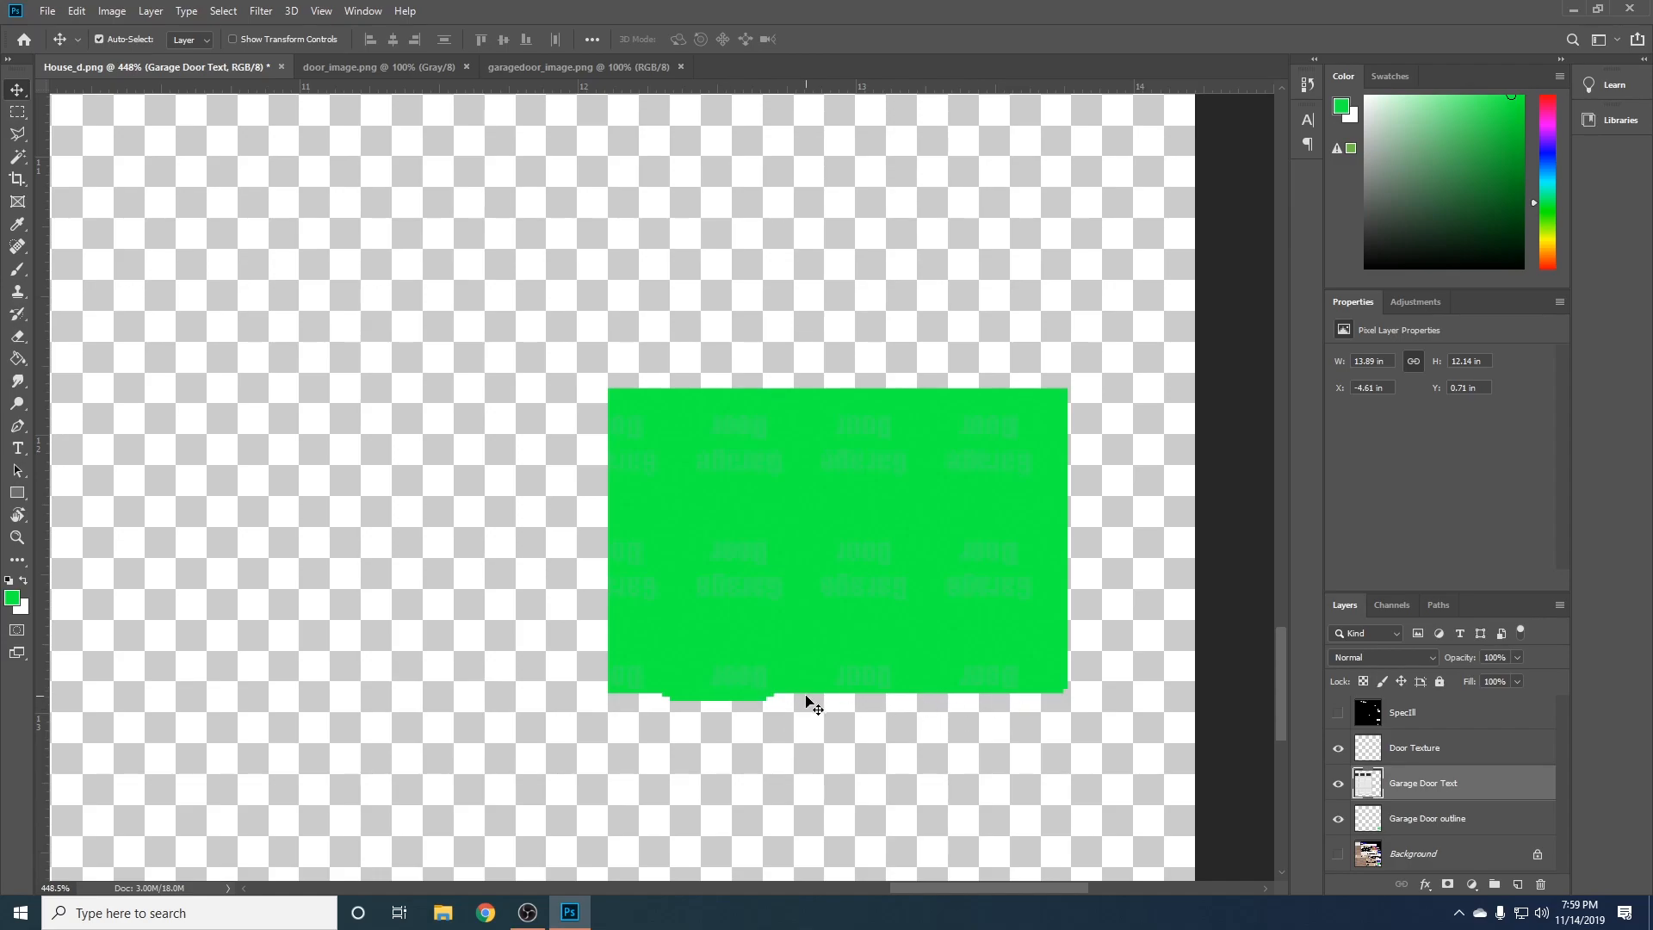
scroll(781, 706, down, 10)
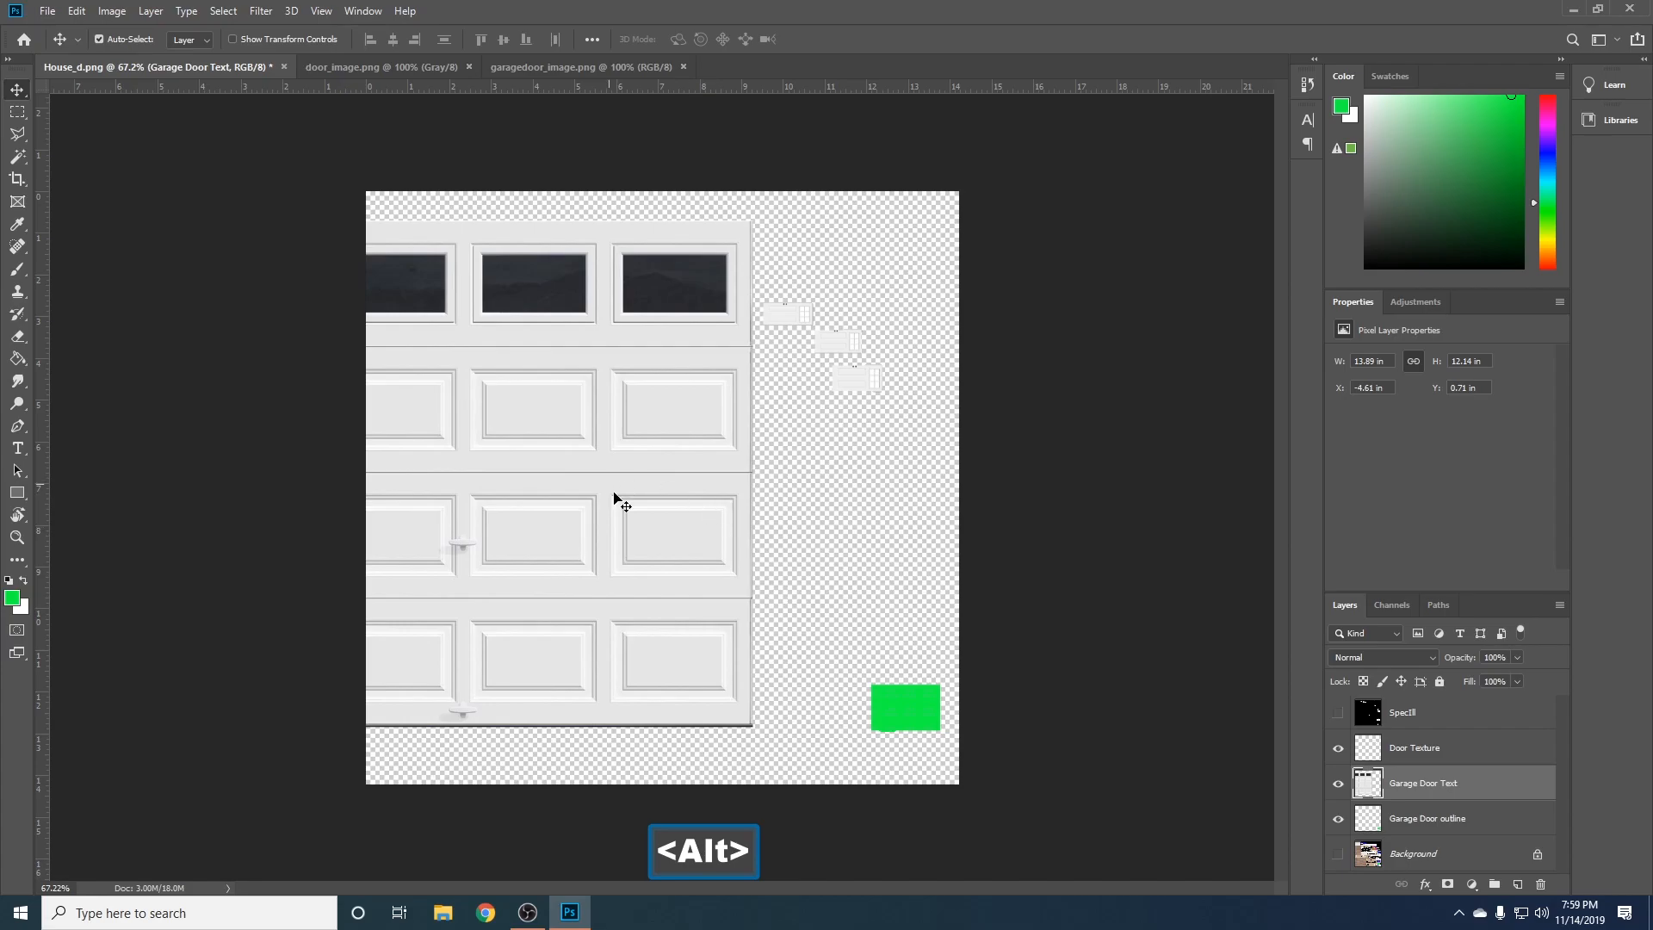
- Flip the Garage Door Text layer both horizontally and vertically and scale it to about 12.12% over the green area
drag(596, 488, 747, 508)
key(ctrl+t)
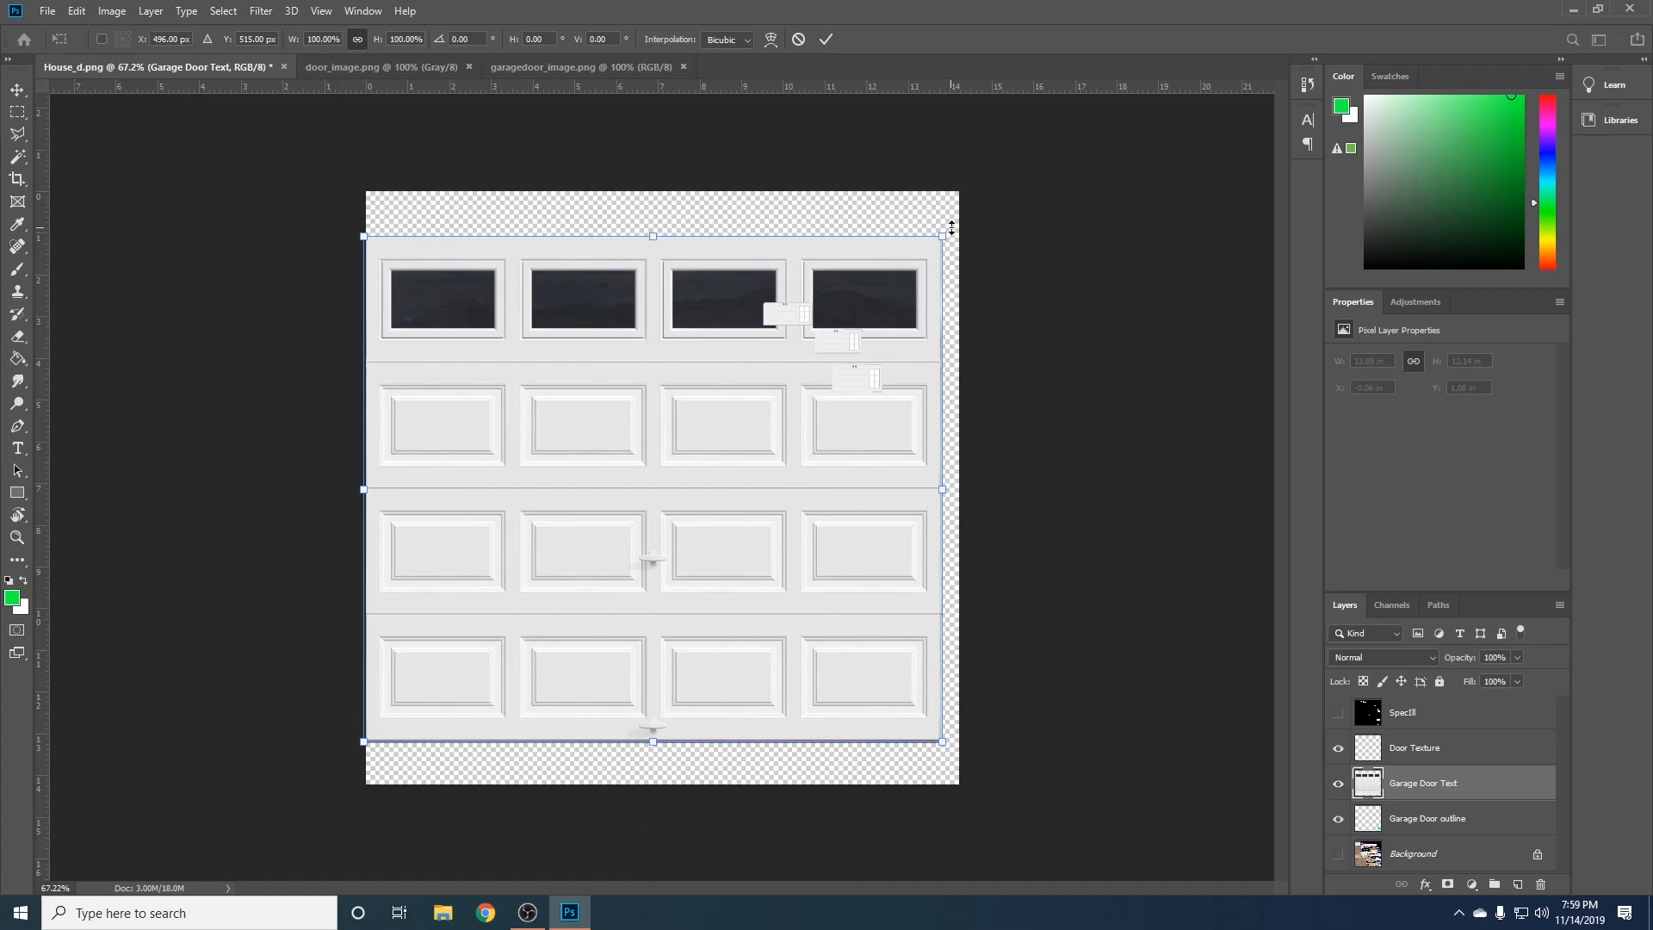
drag(954, 227, 343, 743)
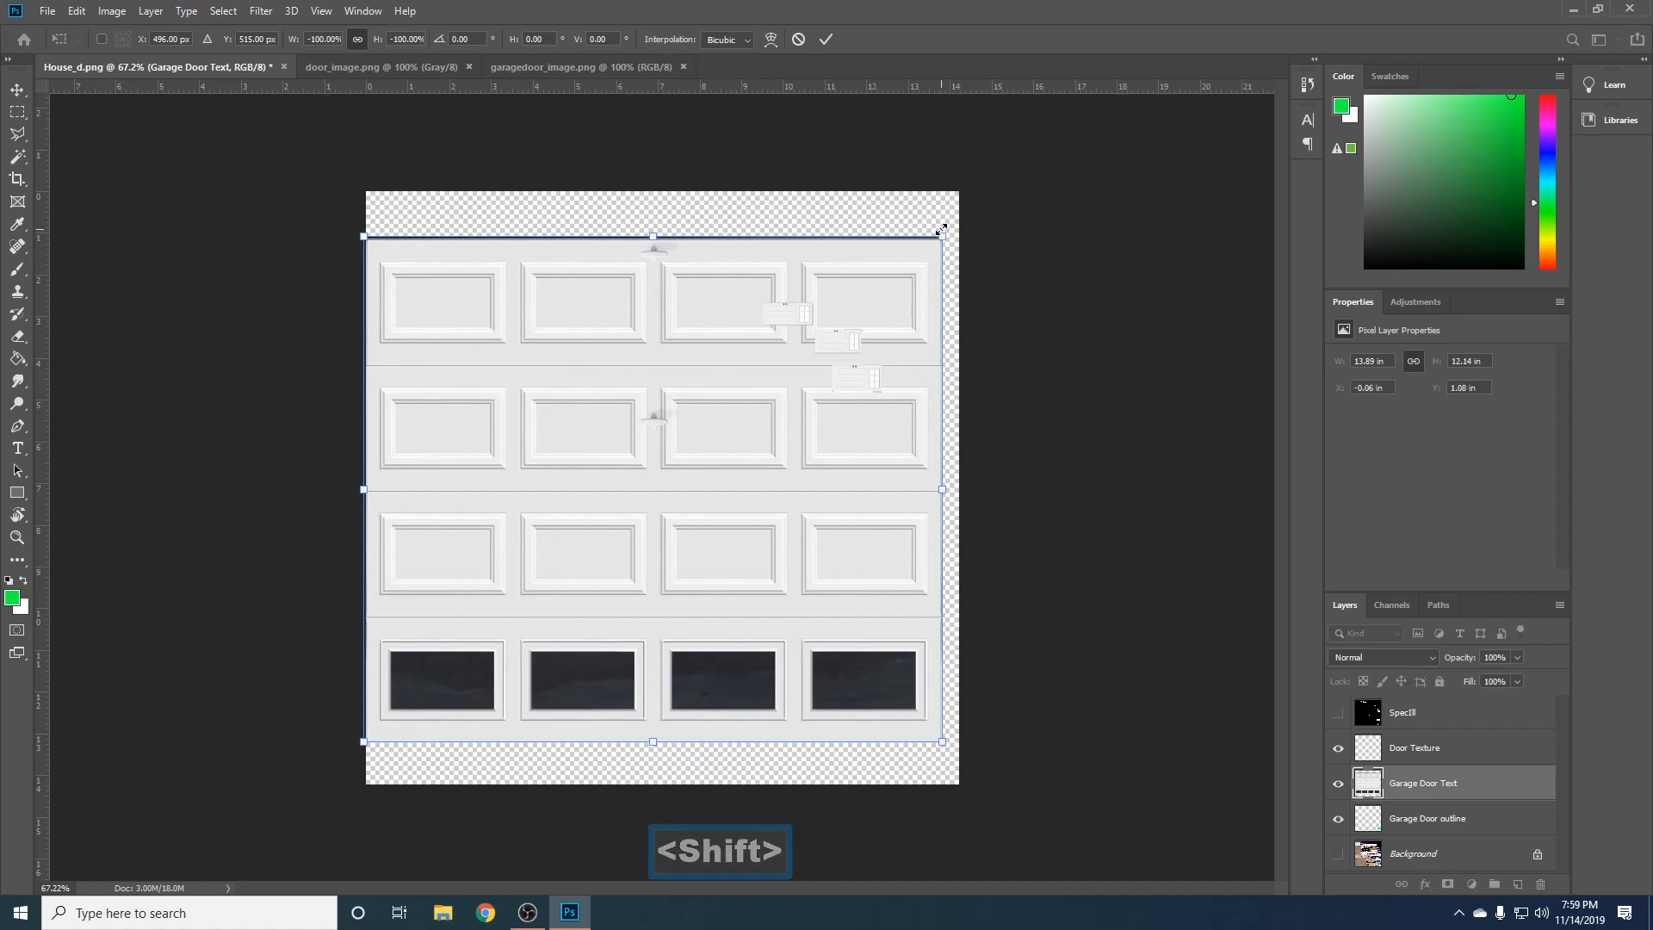
drag(946, 237, 912, 722)
- Fit the flipped garage door over the green area at about 1.67 in wide and 1.15 in high, and apply the transform
alt+scroll(911, 721, up, 4)
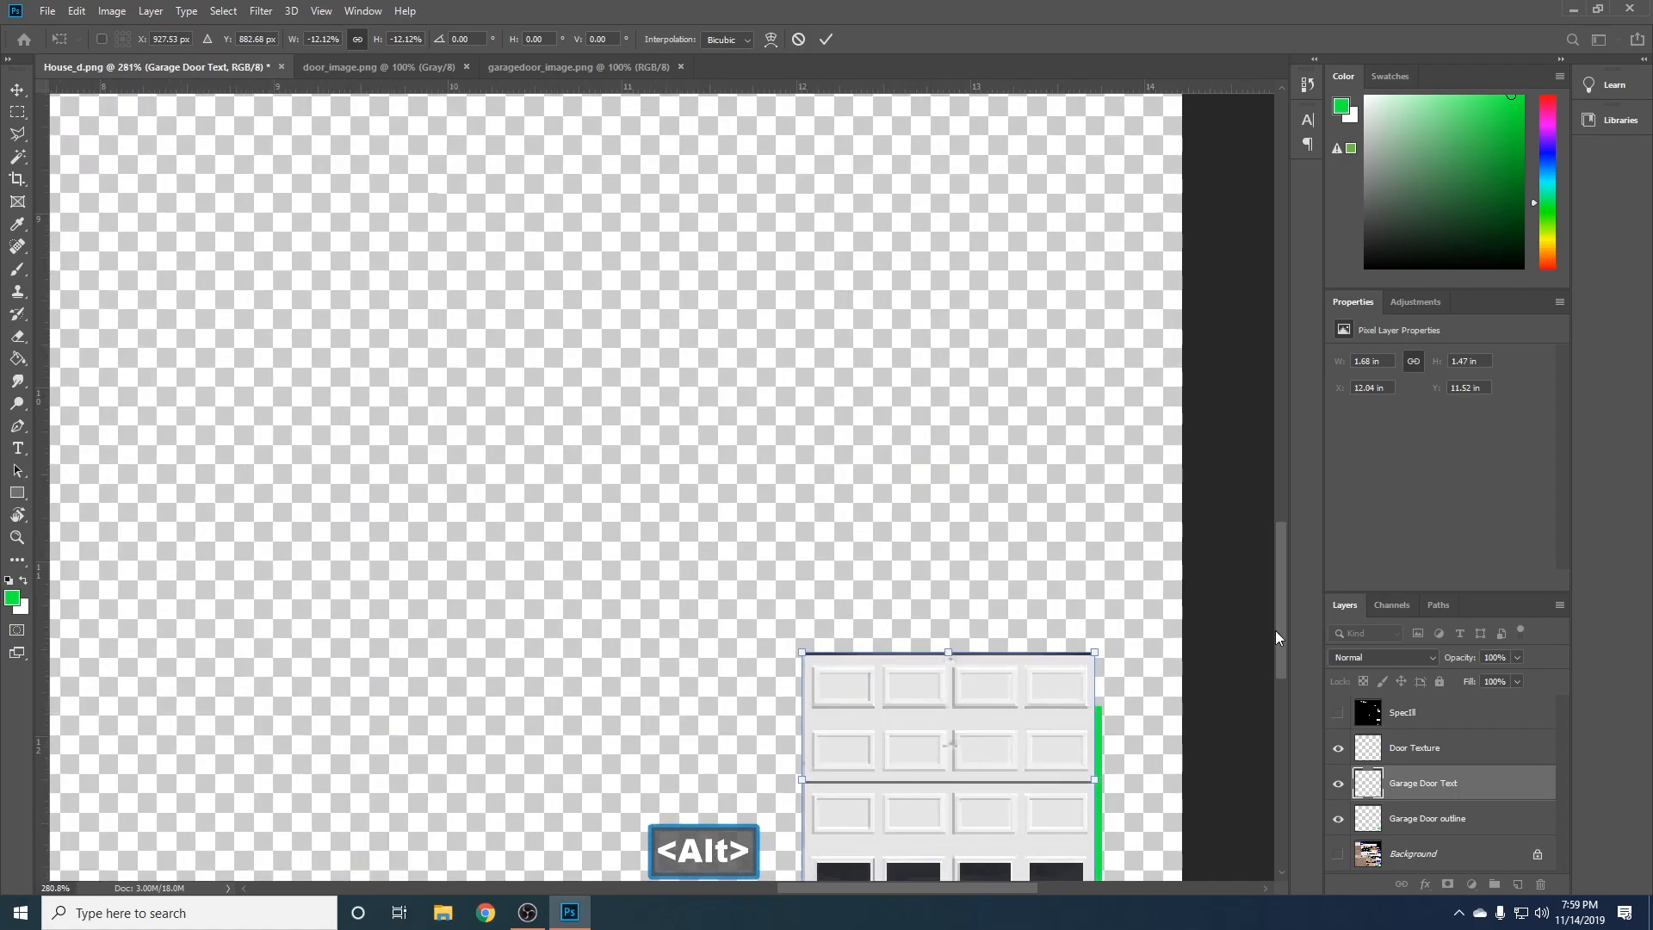
drag(1276, 637, 1283, 675)
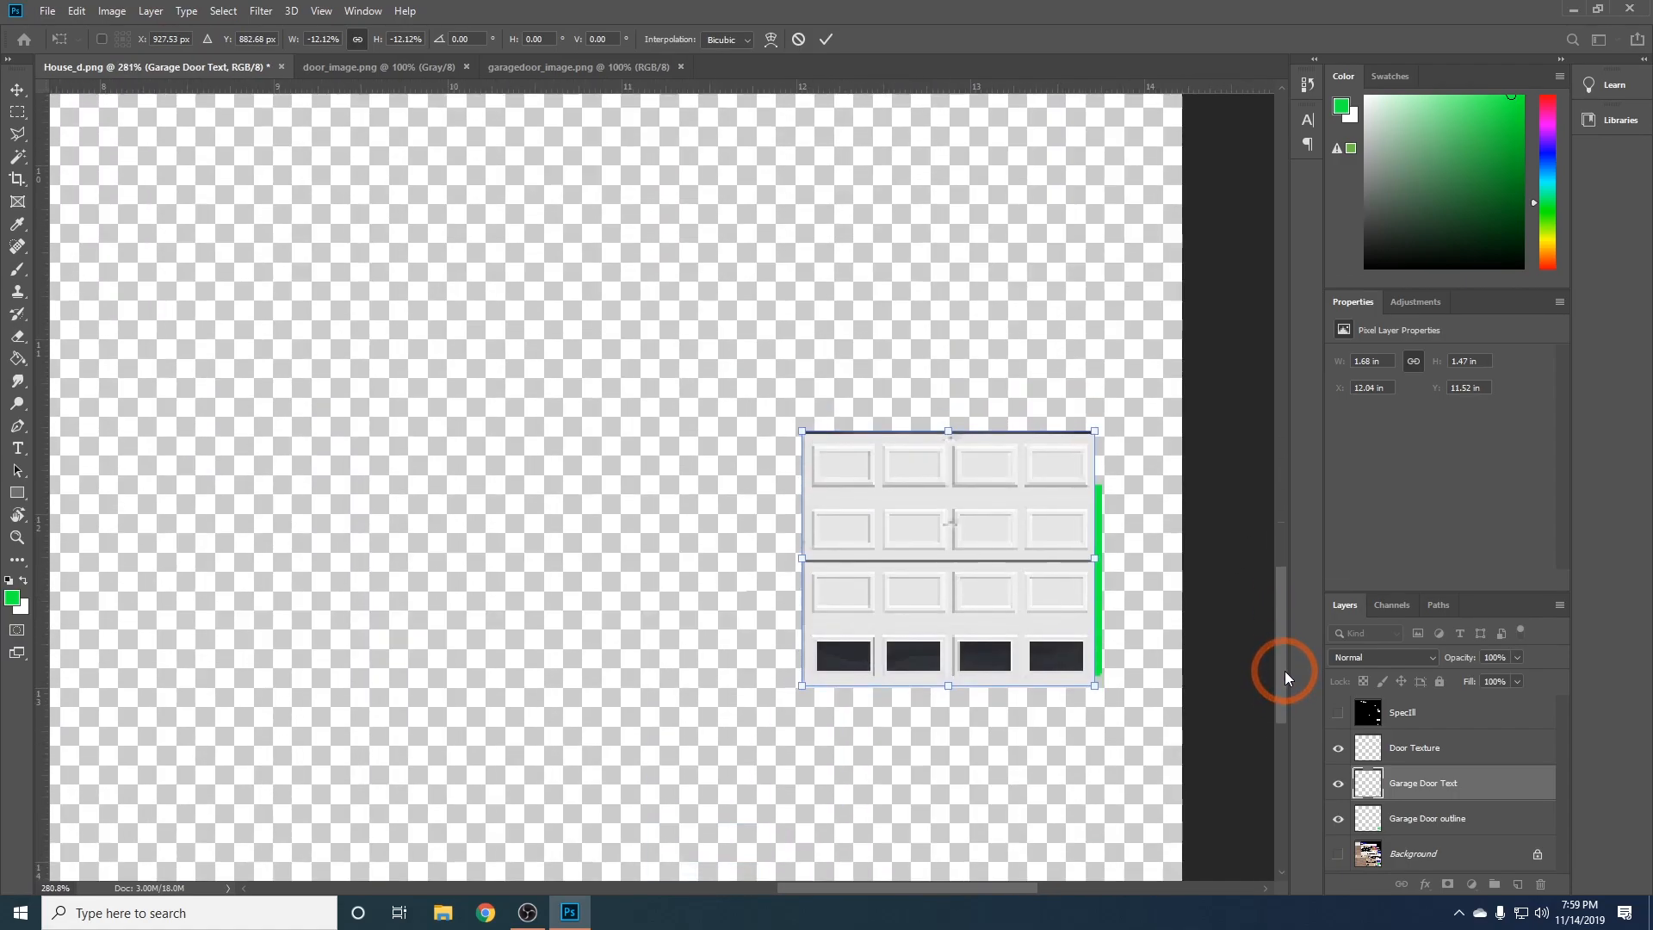
mouse_move(974, 622)
mouse_down()
mouse_move(1037, 575)
mouse_move(983, 625)
mouse_up()
drag(961, 427, 958, 482)
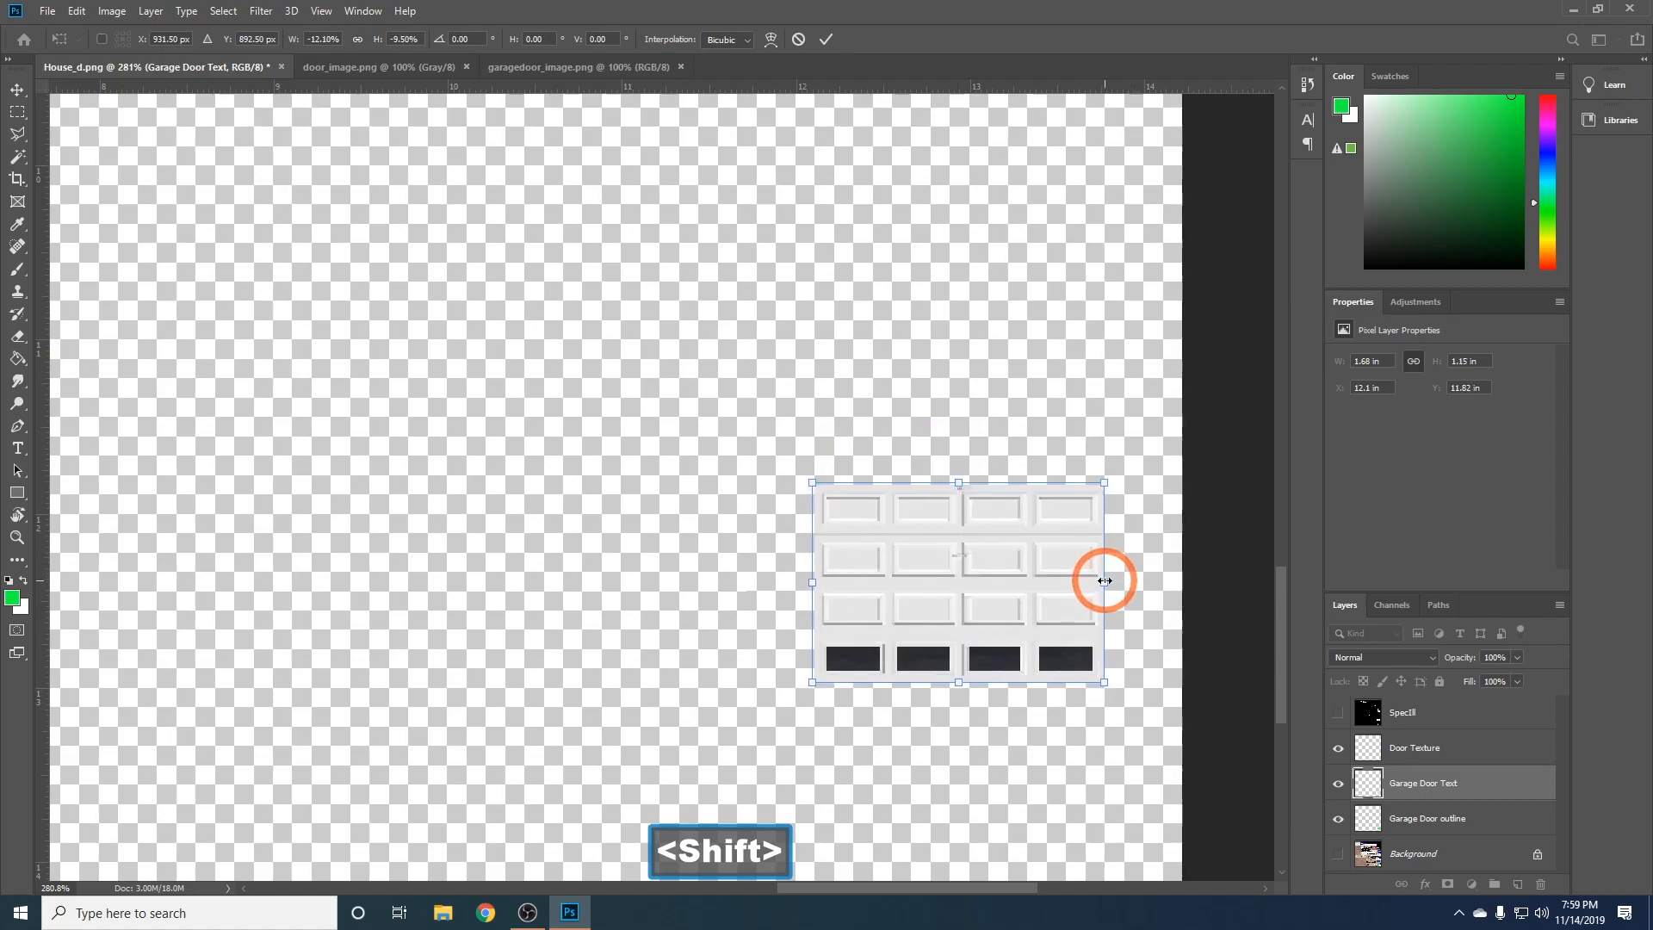
mouse_move(1102, 581)
mouse_down()
mouse_move(1059, 571)
mouse_move(1100, 579)
mouse_up()
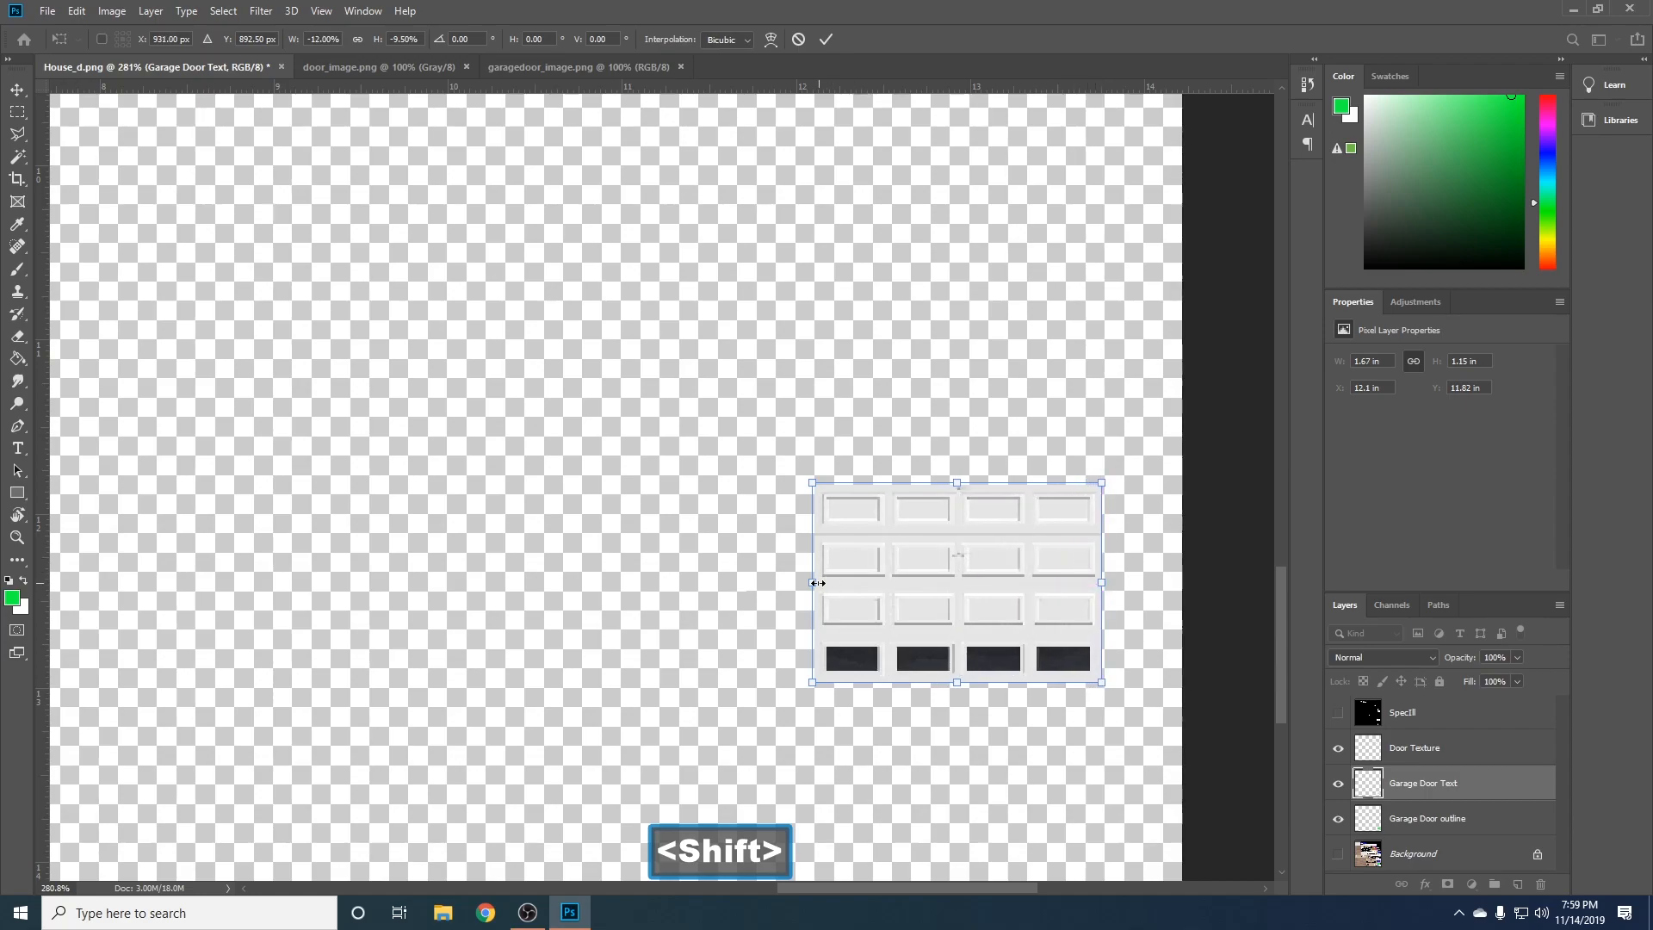
drag(814, 584, 814, 581)
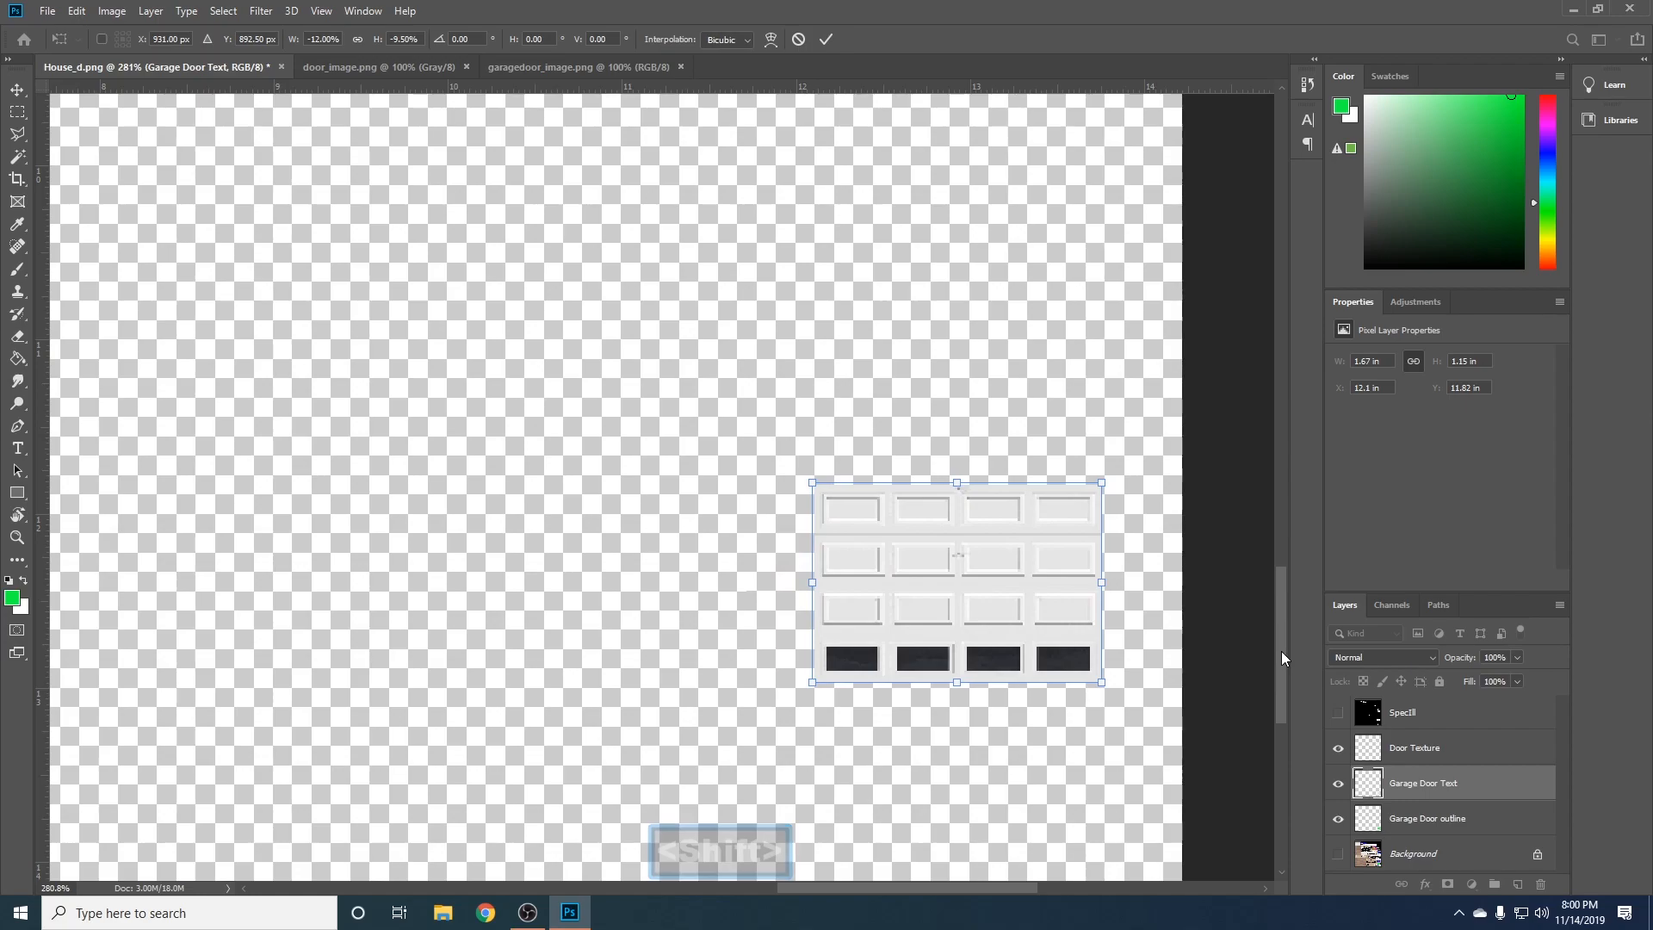
key(Return)
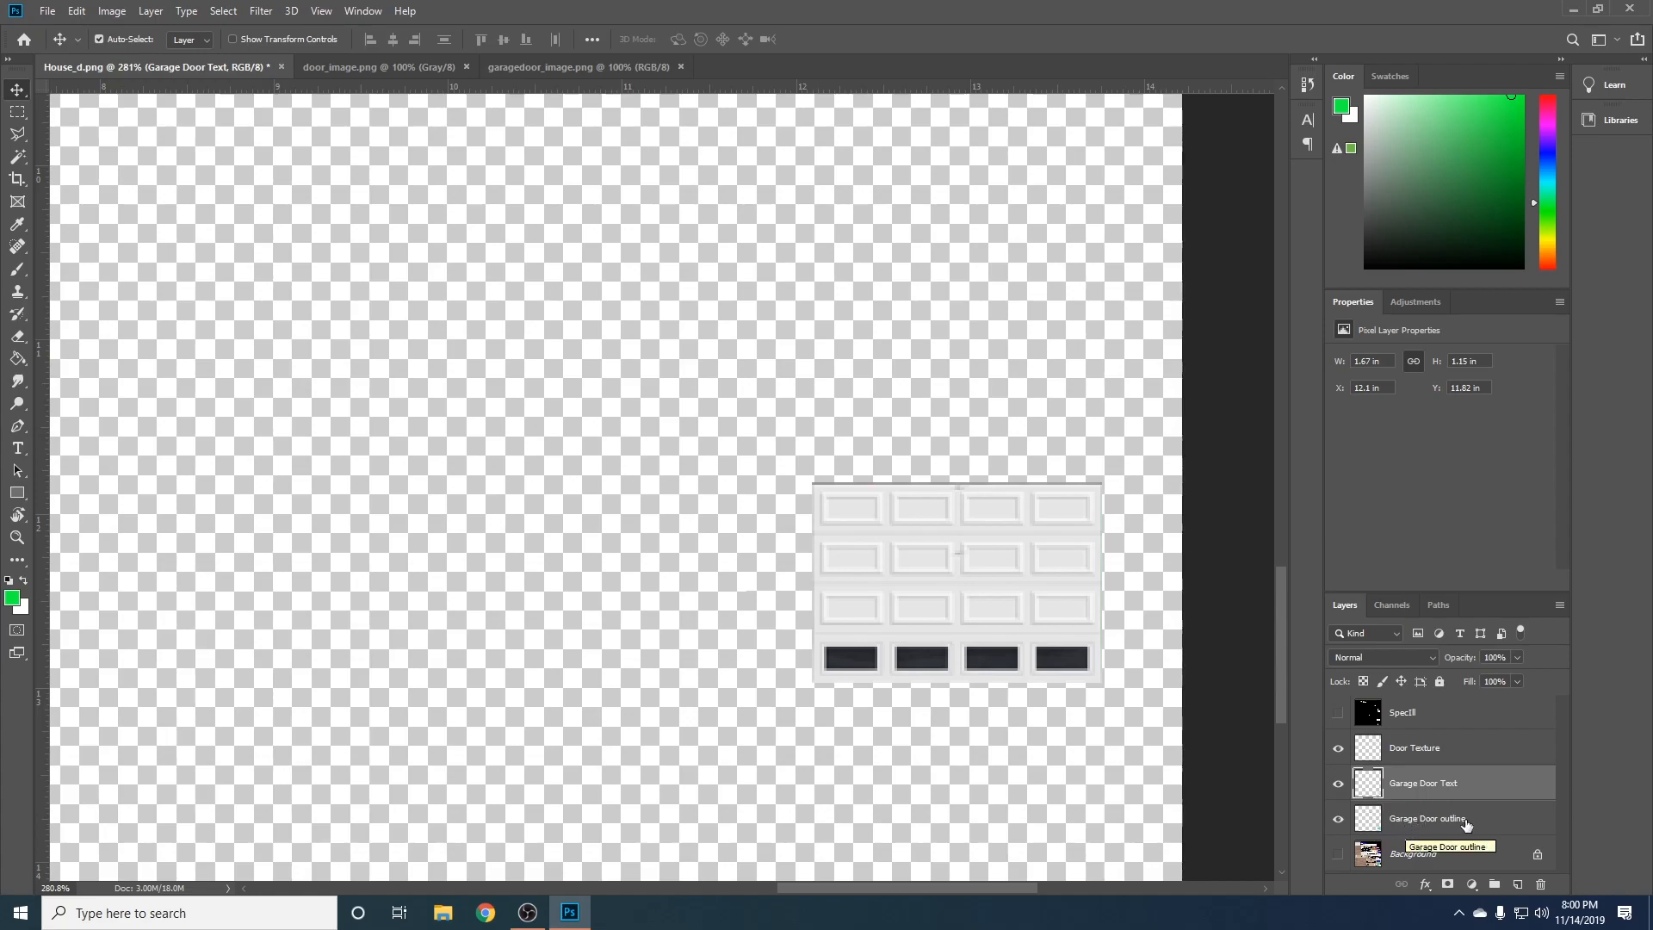
- Delete the parts of the Garage Door Text layer outside the shape of the Garage Door outline layer
key(ctrl)
ctrl+click(1375, 825)
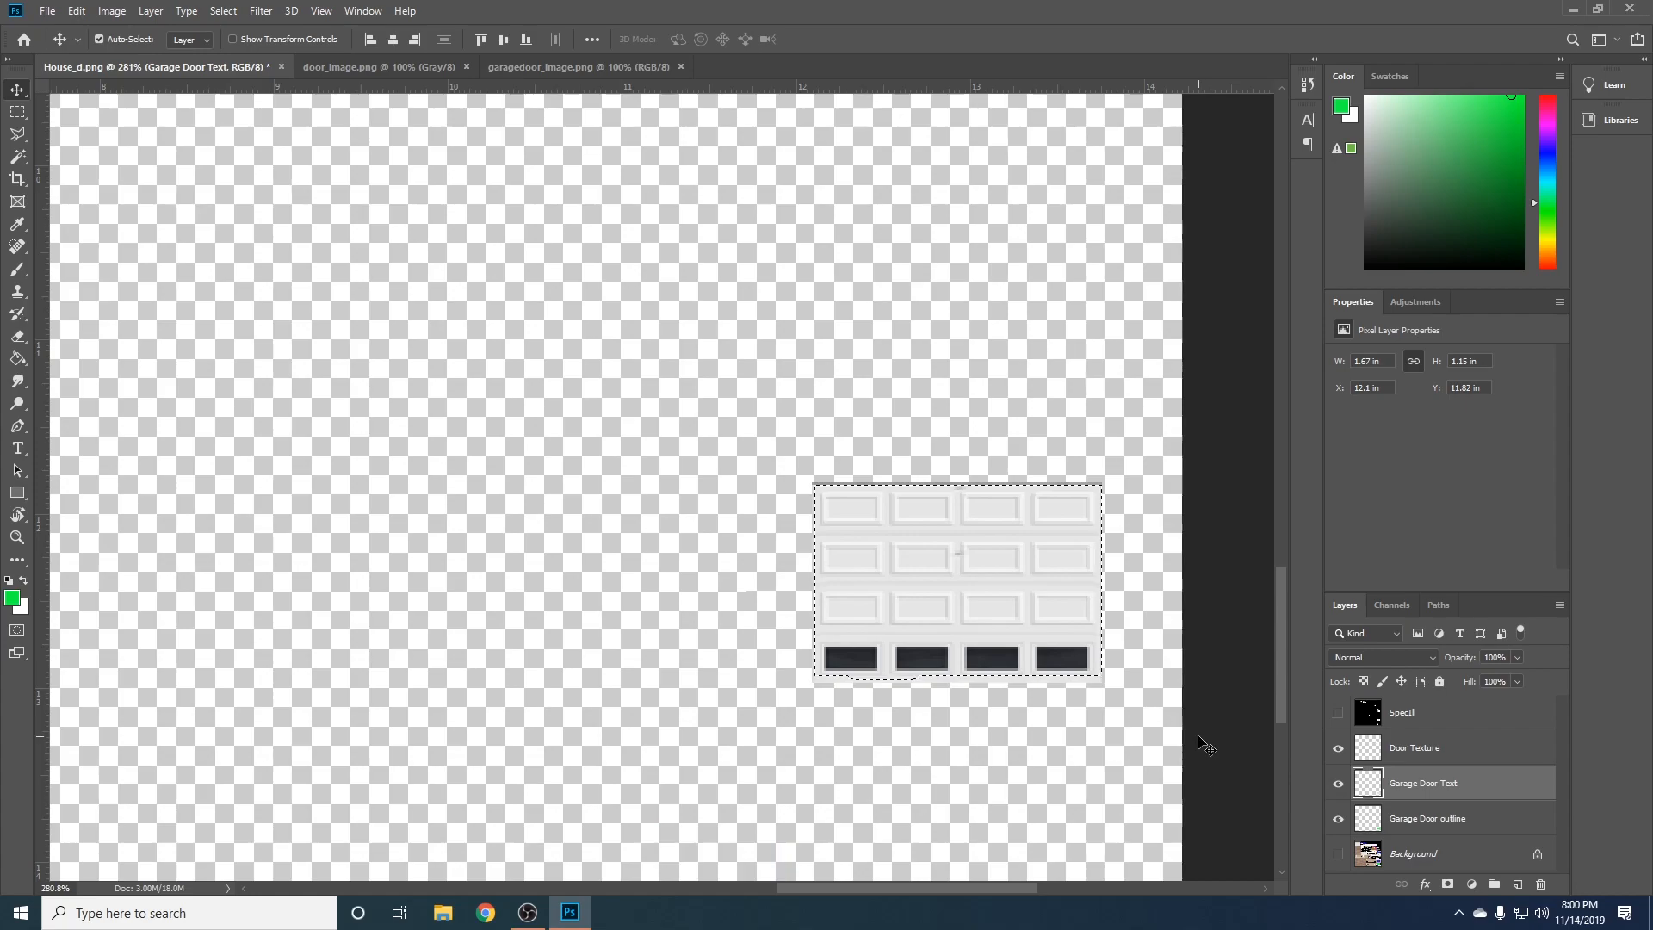
key(ctrl+shift+i)
key(Delete)
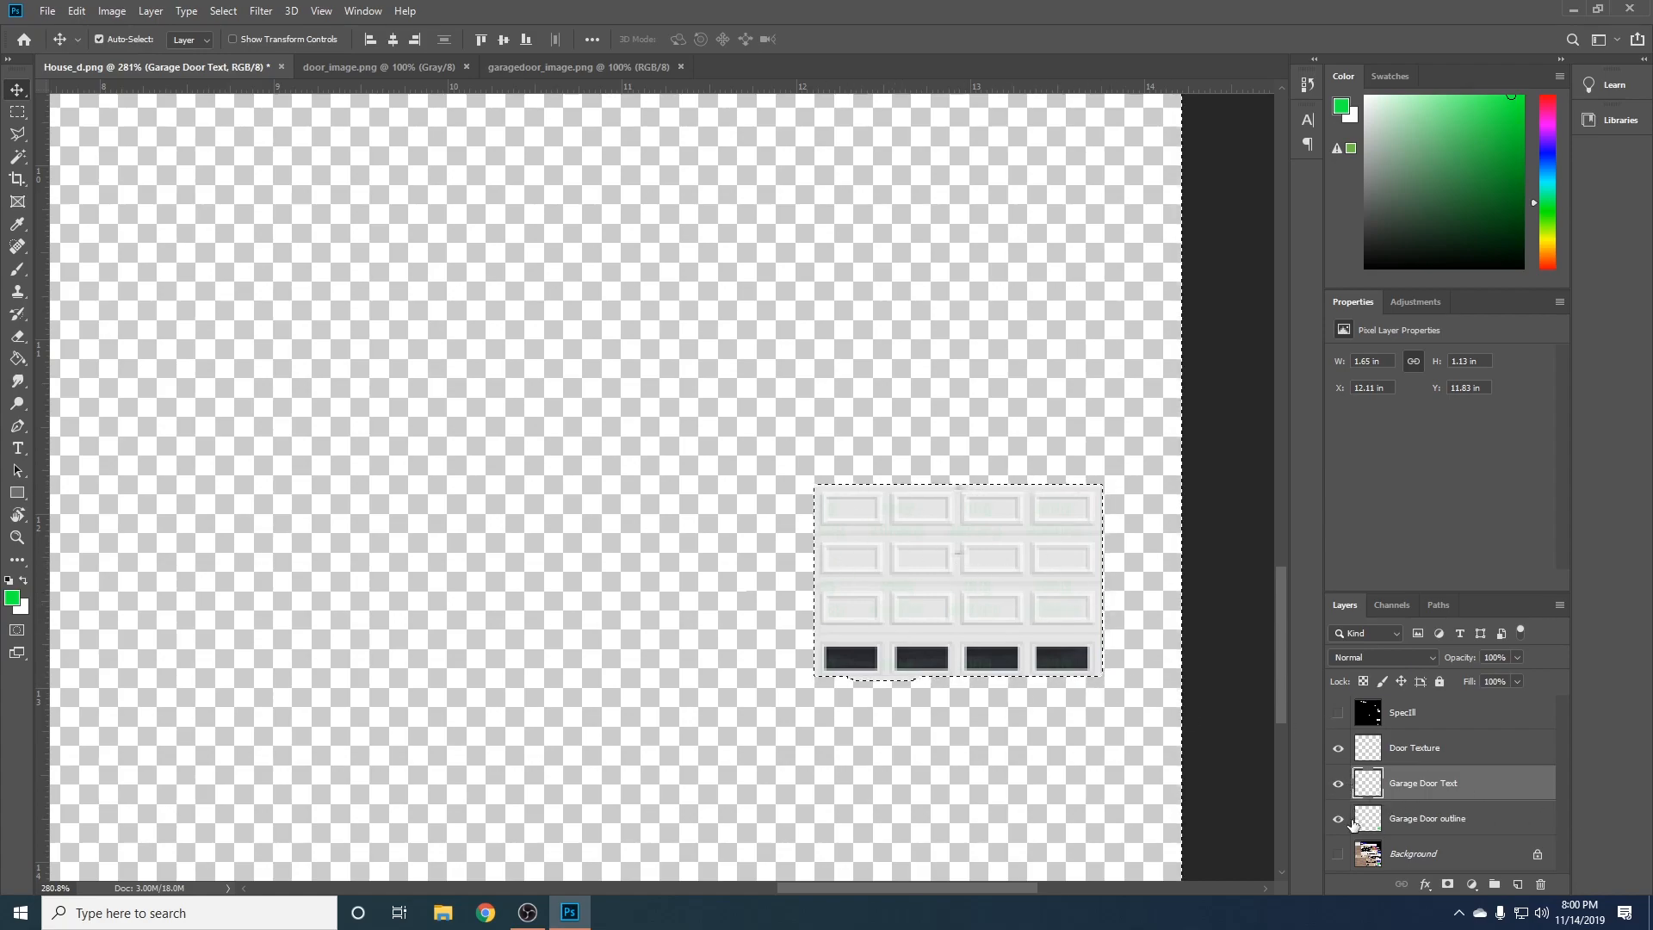
- Show the Background layer again and clear the selection
click(1339, 854)
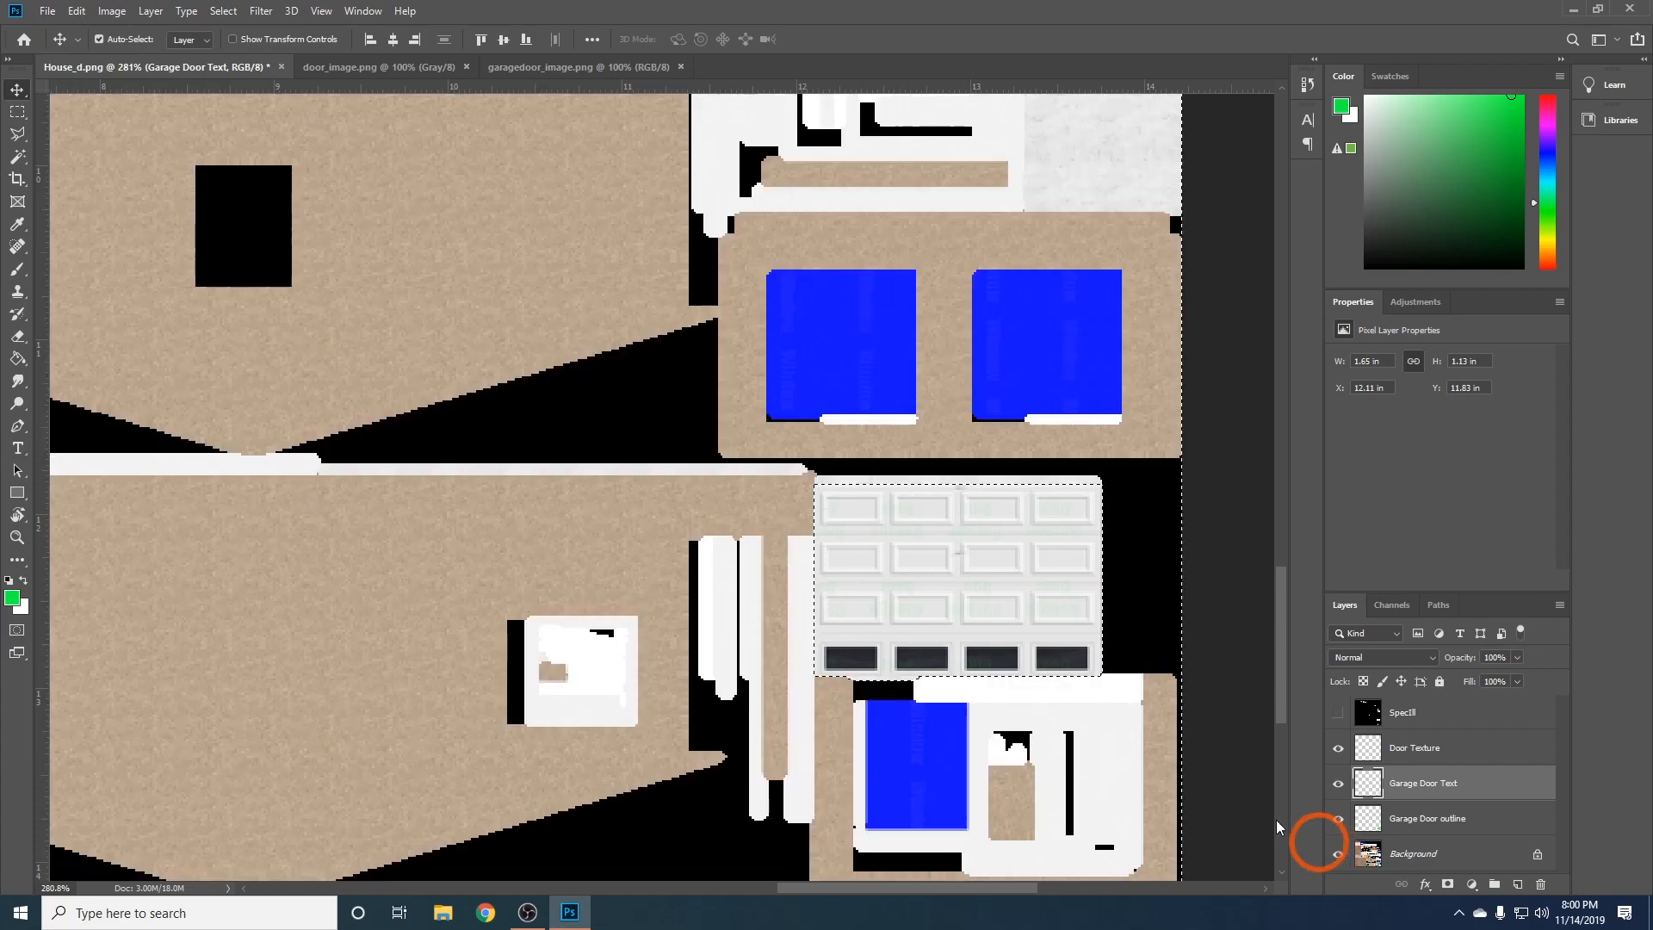
scroll(936, 751, down, 3)
scroll(937, 751, down, 1)
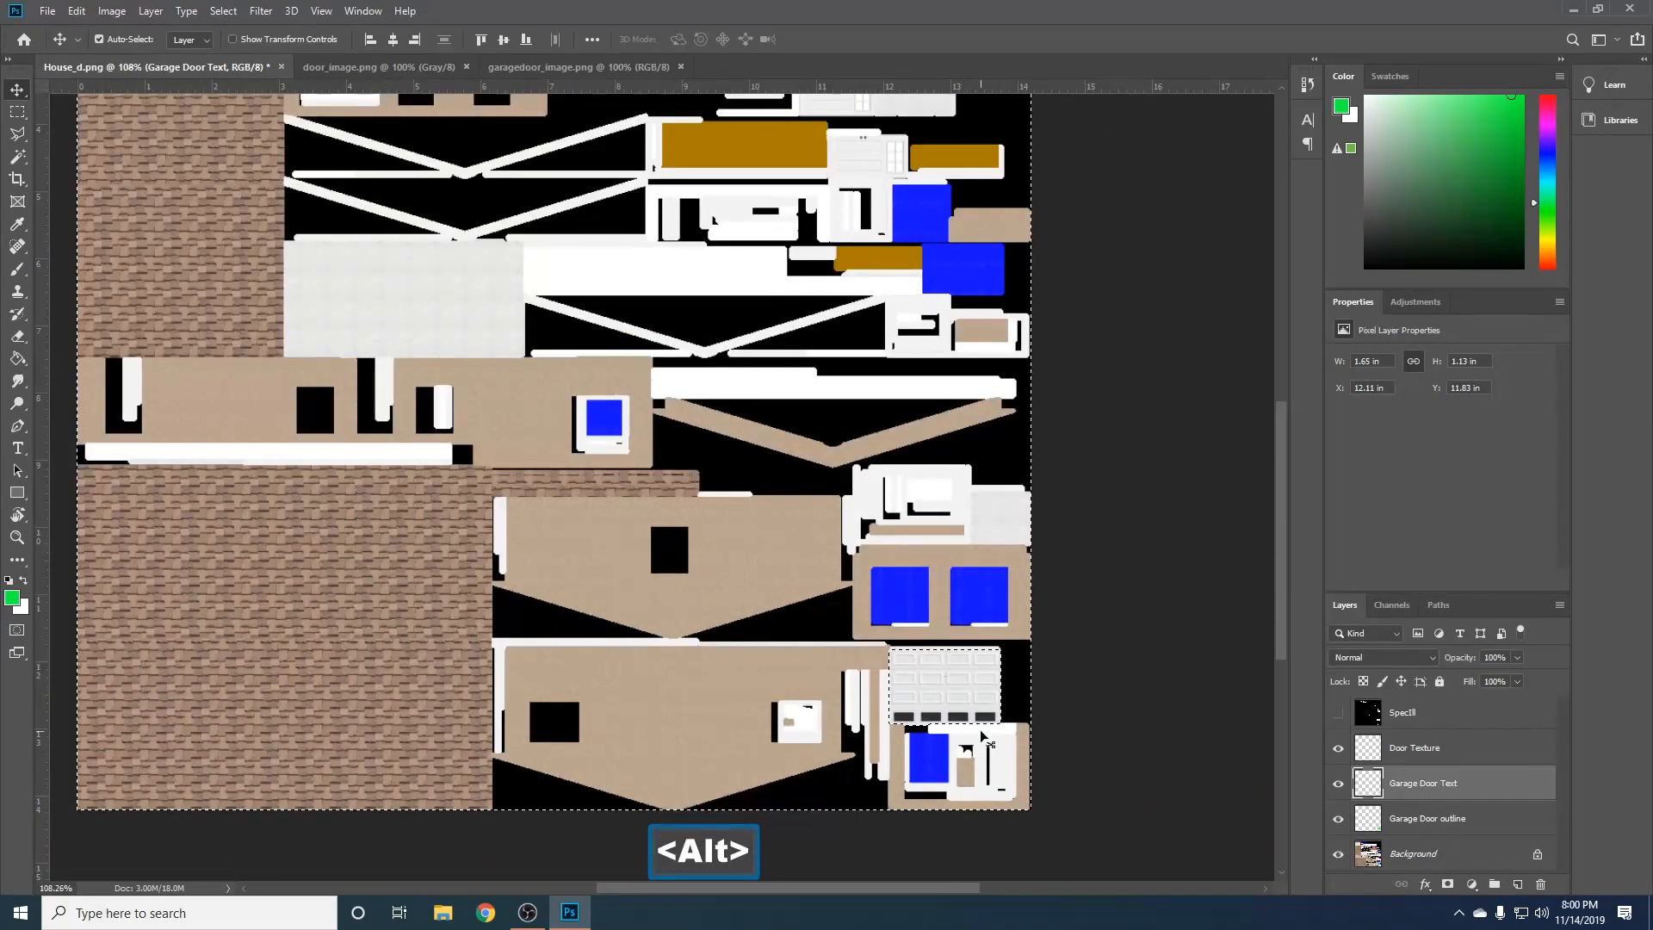
scroll(480, 454, down, 2)
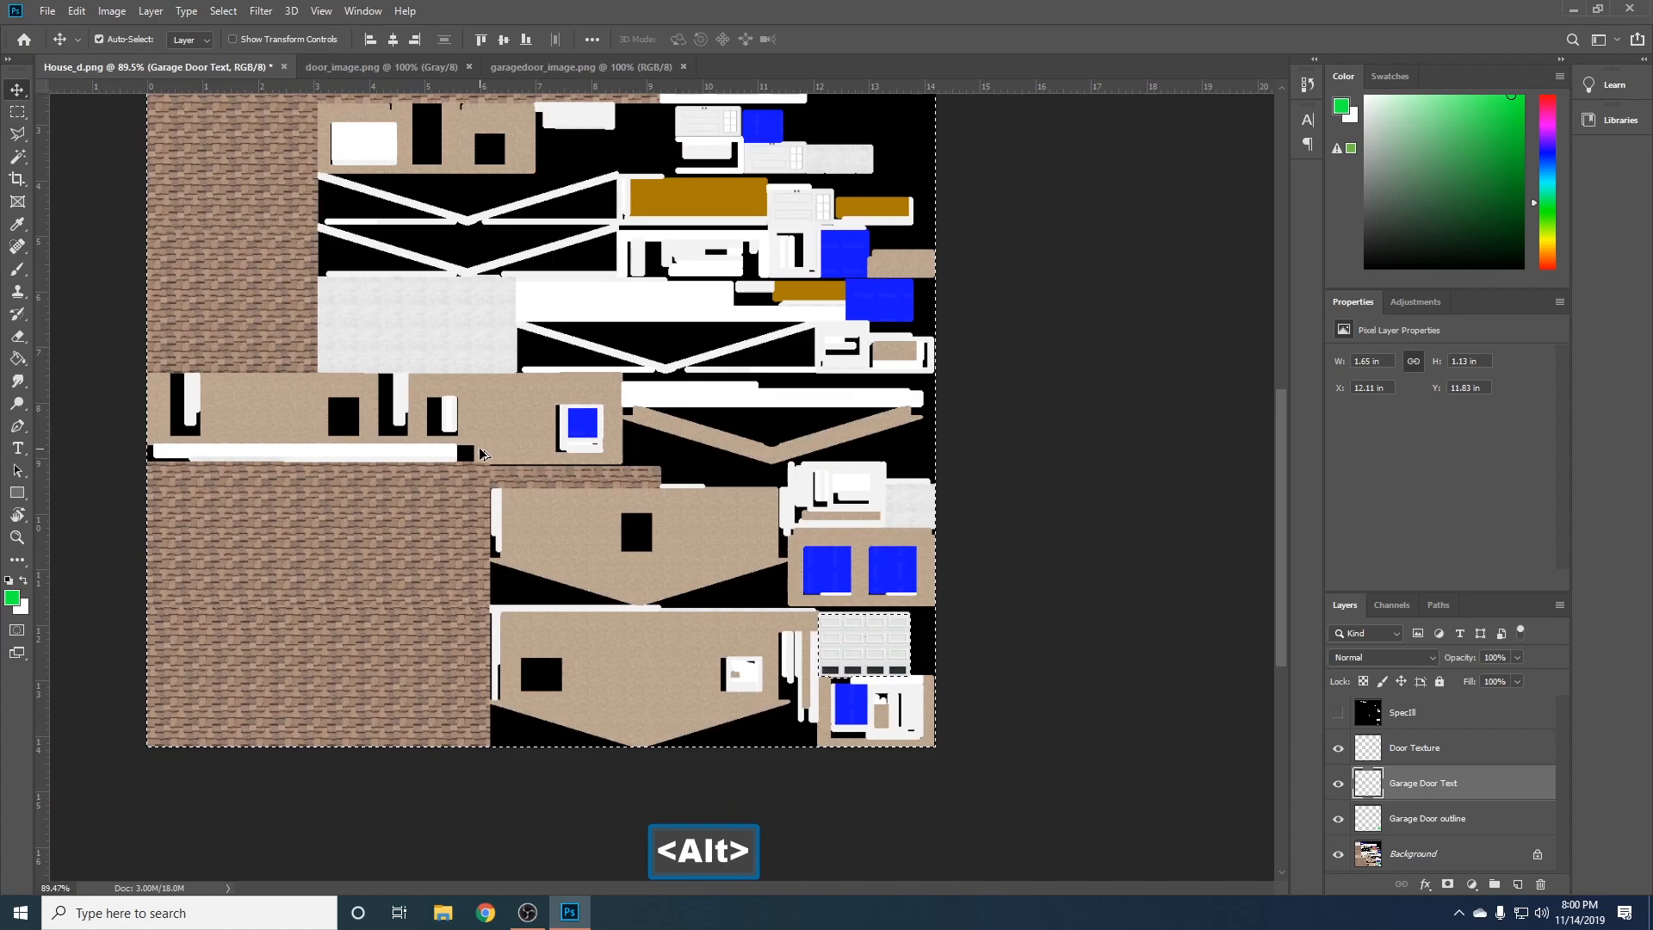
click(17, 112)
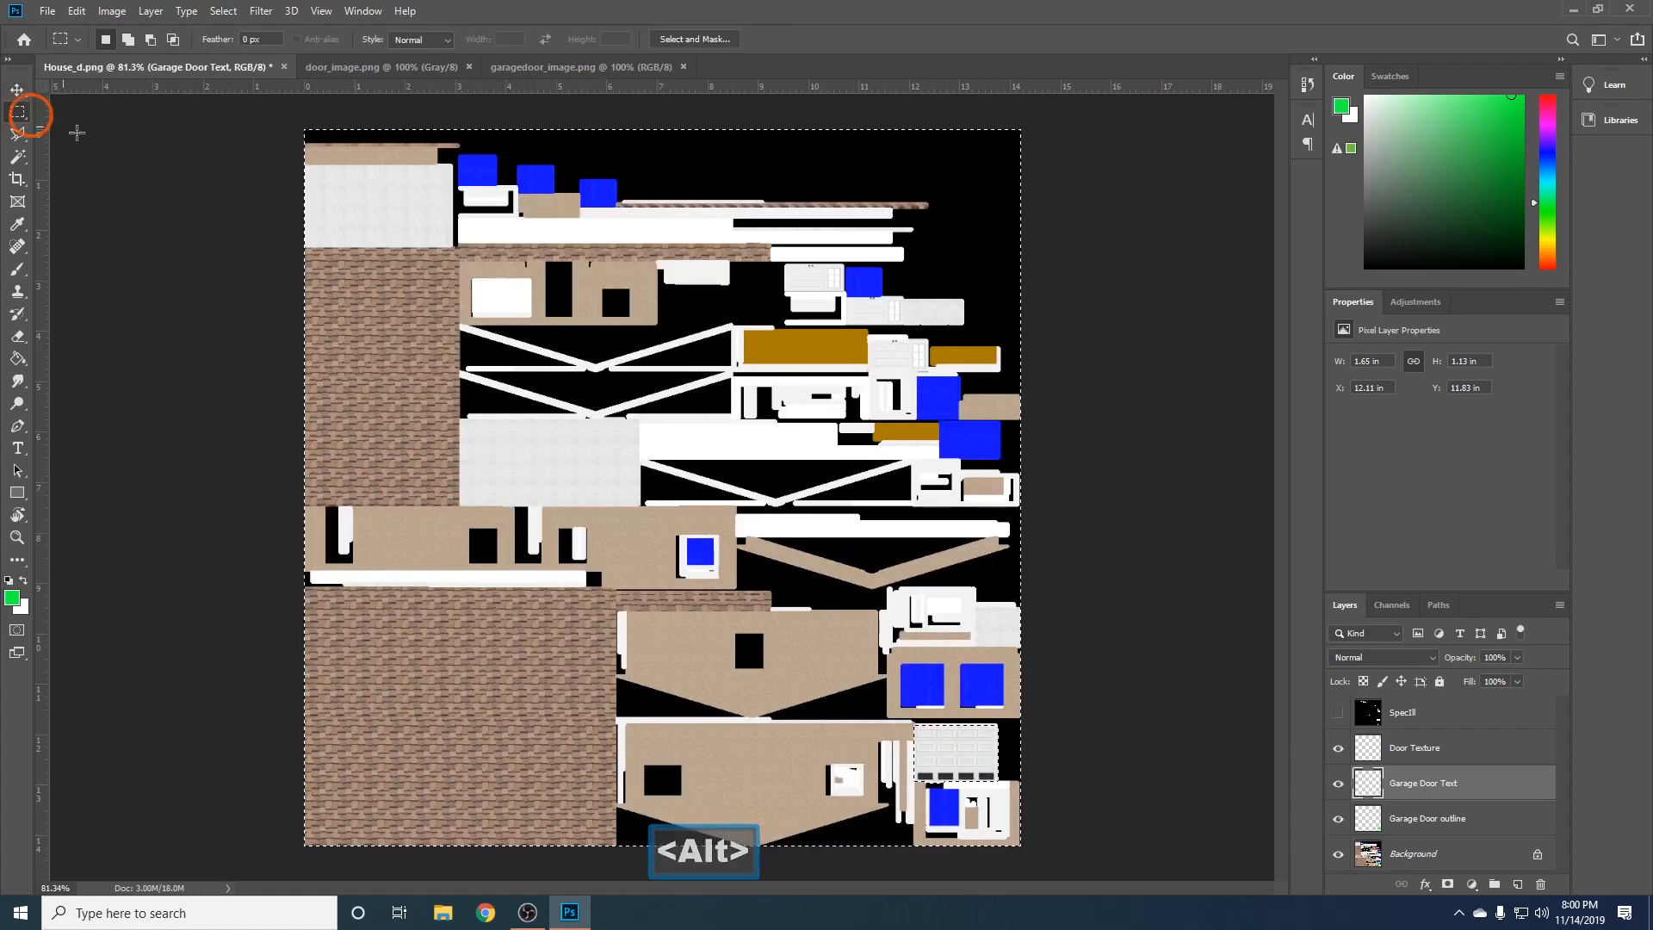
click(184, 166)
click(185, 166)
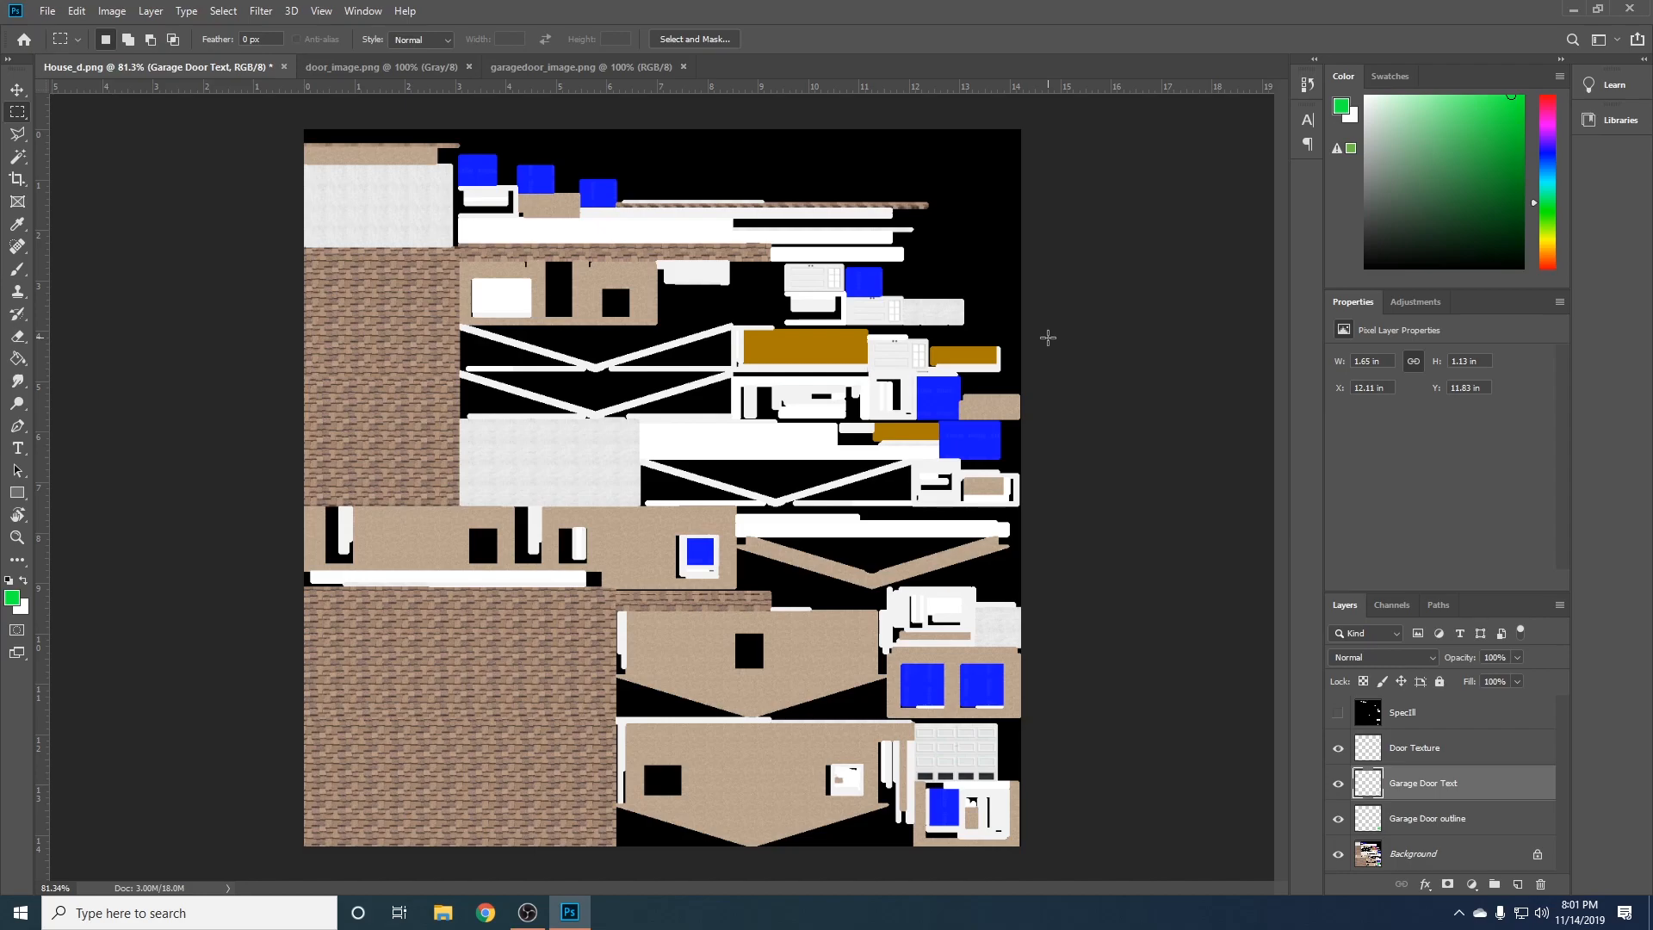
- Select all the blue areas of the Background layer by Color Range at fuzziness 200
click(1371, 855)
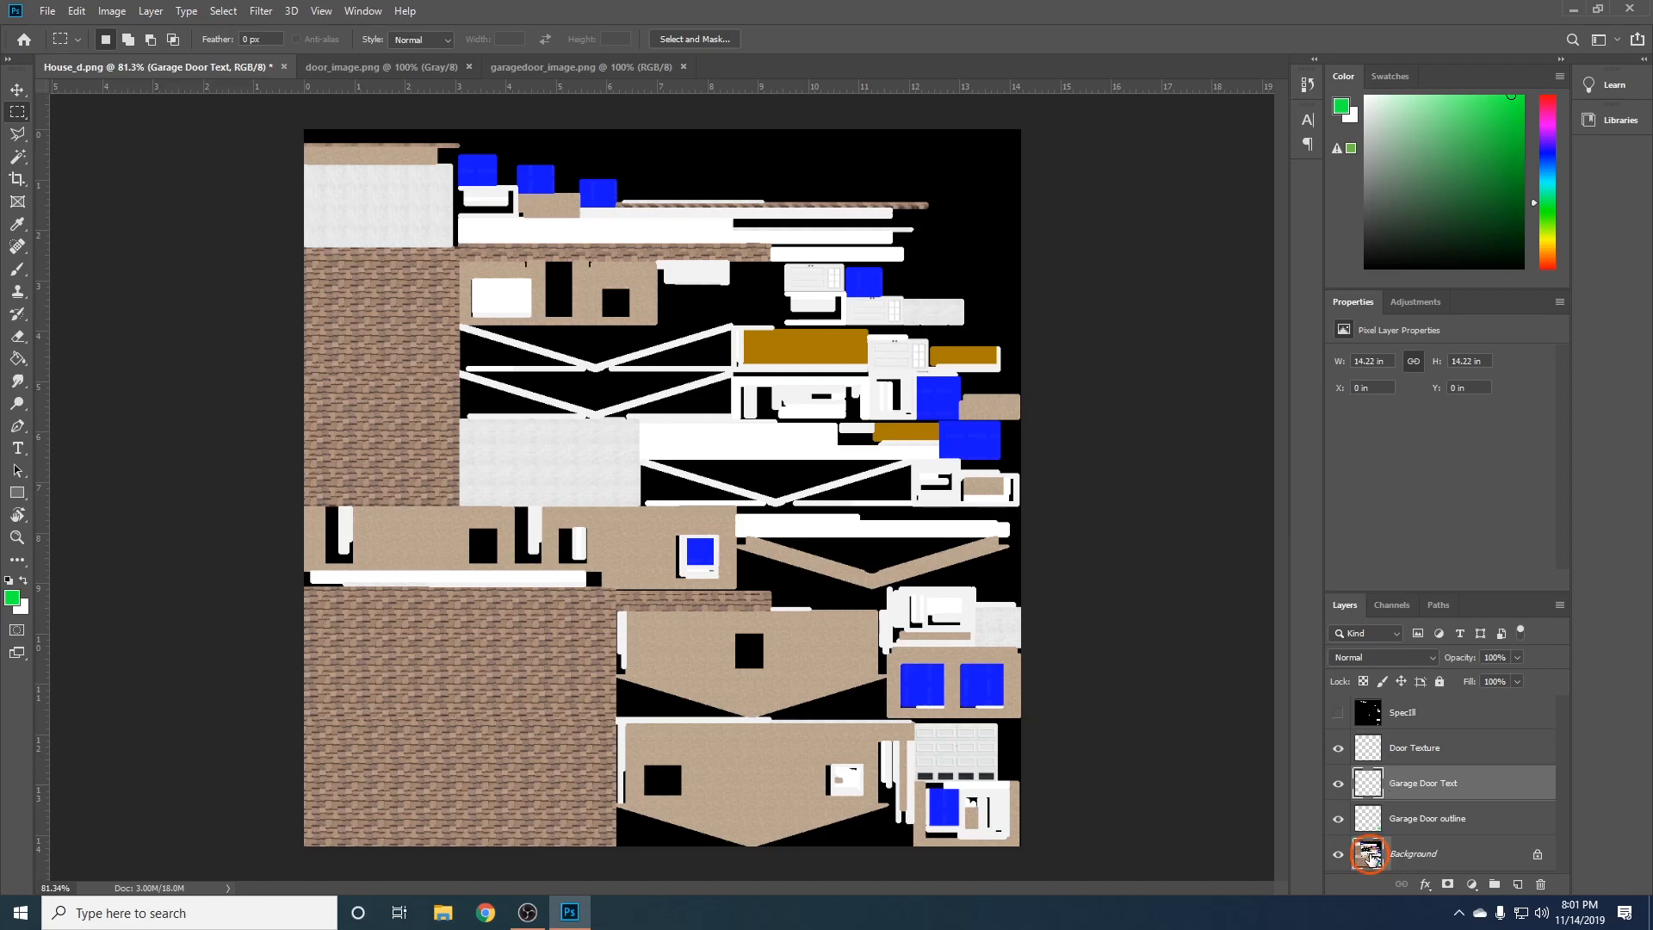
click(223, 11)
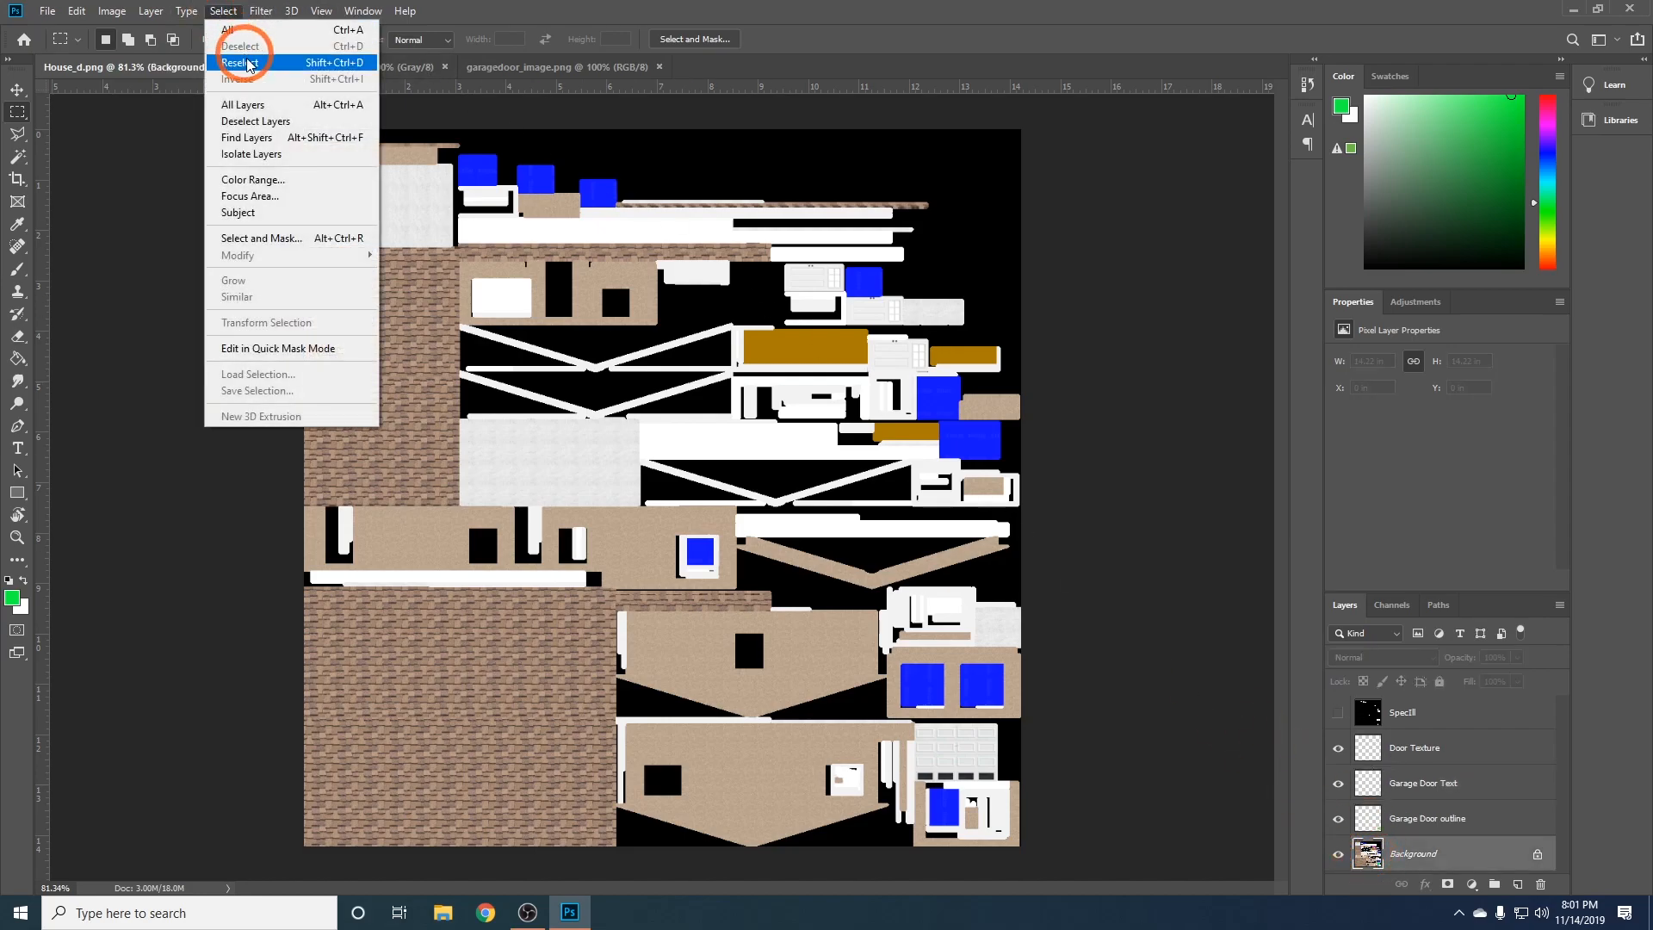
click(260, 184)
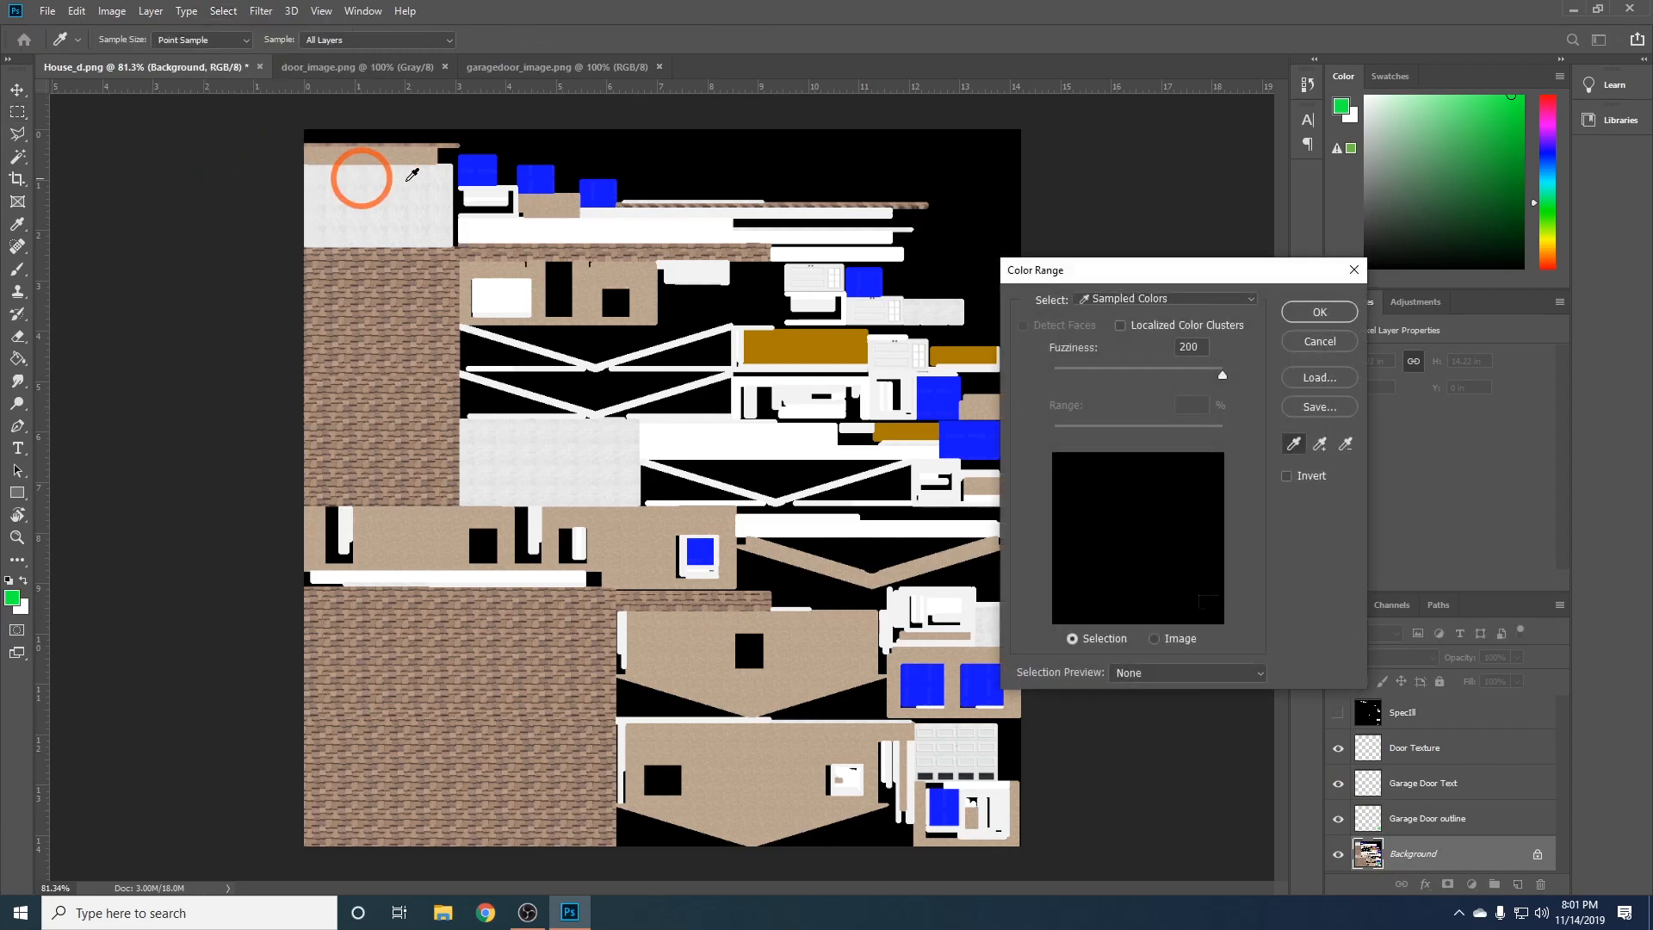
click(604, 184)
click(1321, 312)
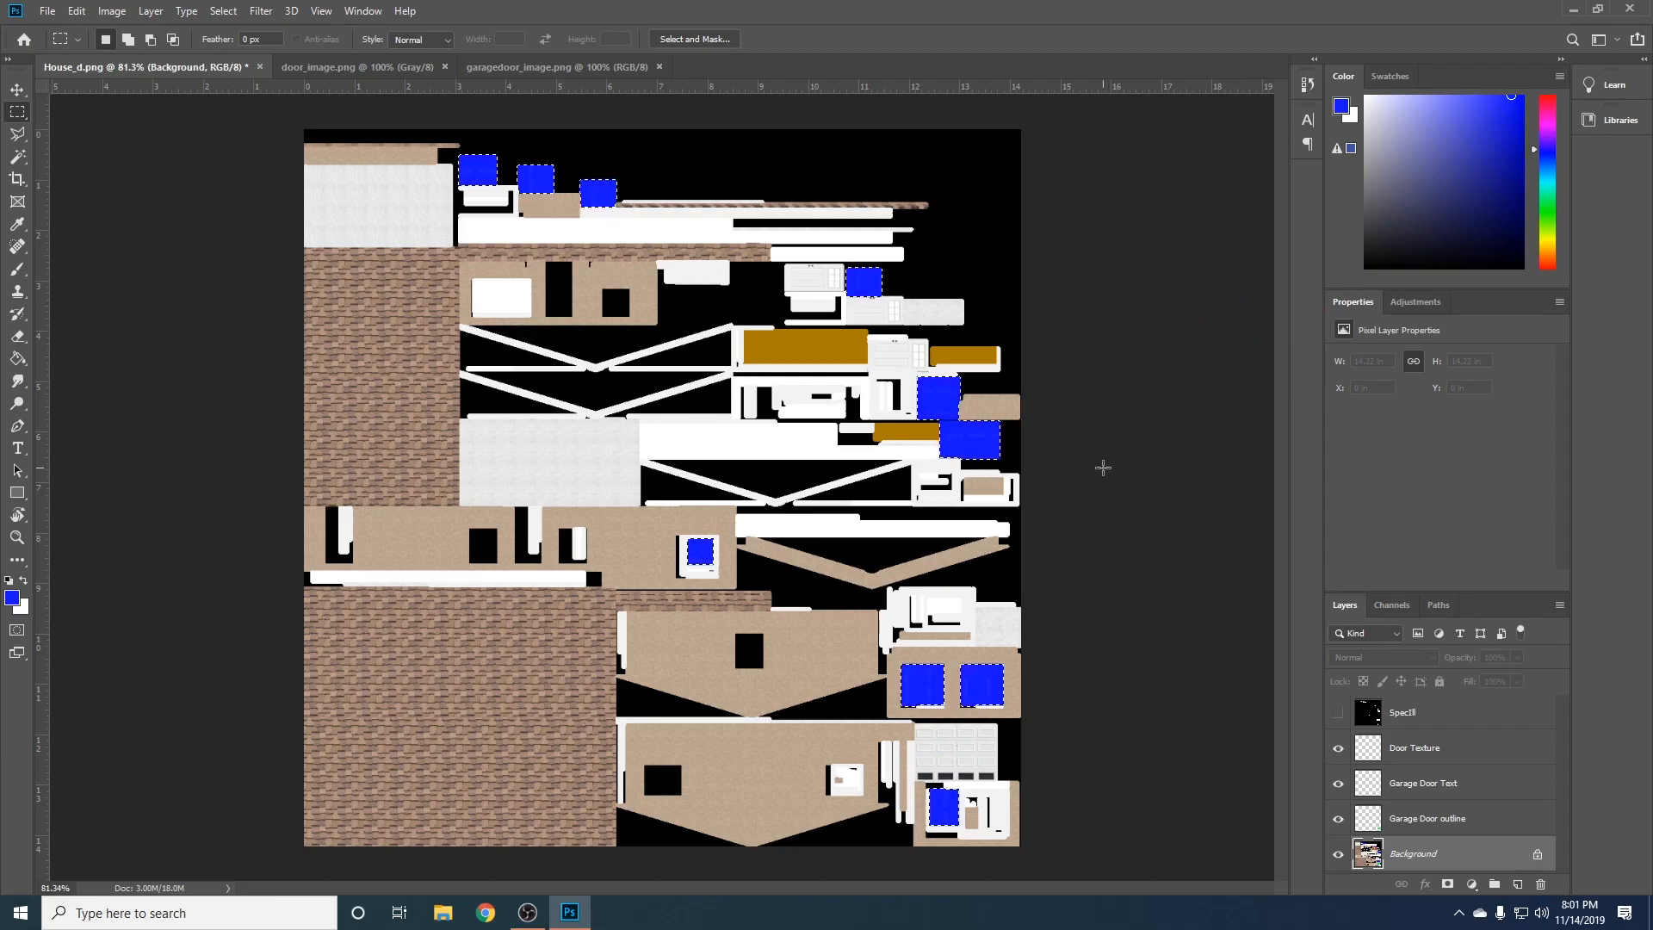
- Blacken the selected blue areas using Levels with the white output level at 0, and clear the selection
click(114, 14)
click(134, 55)
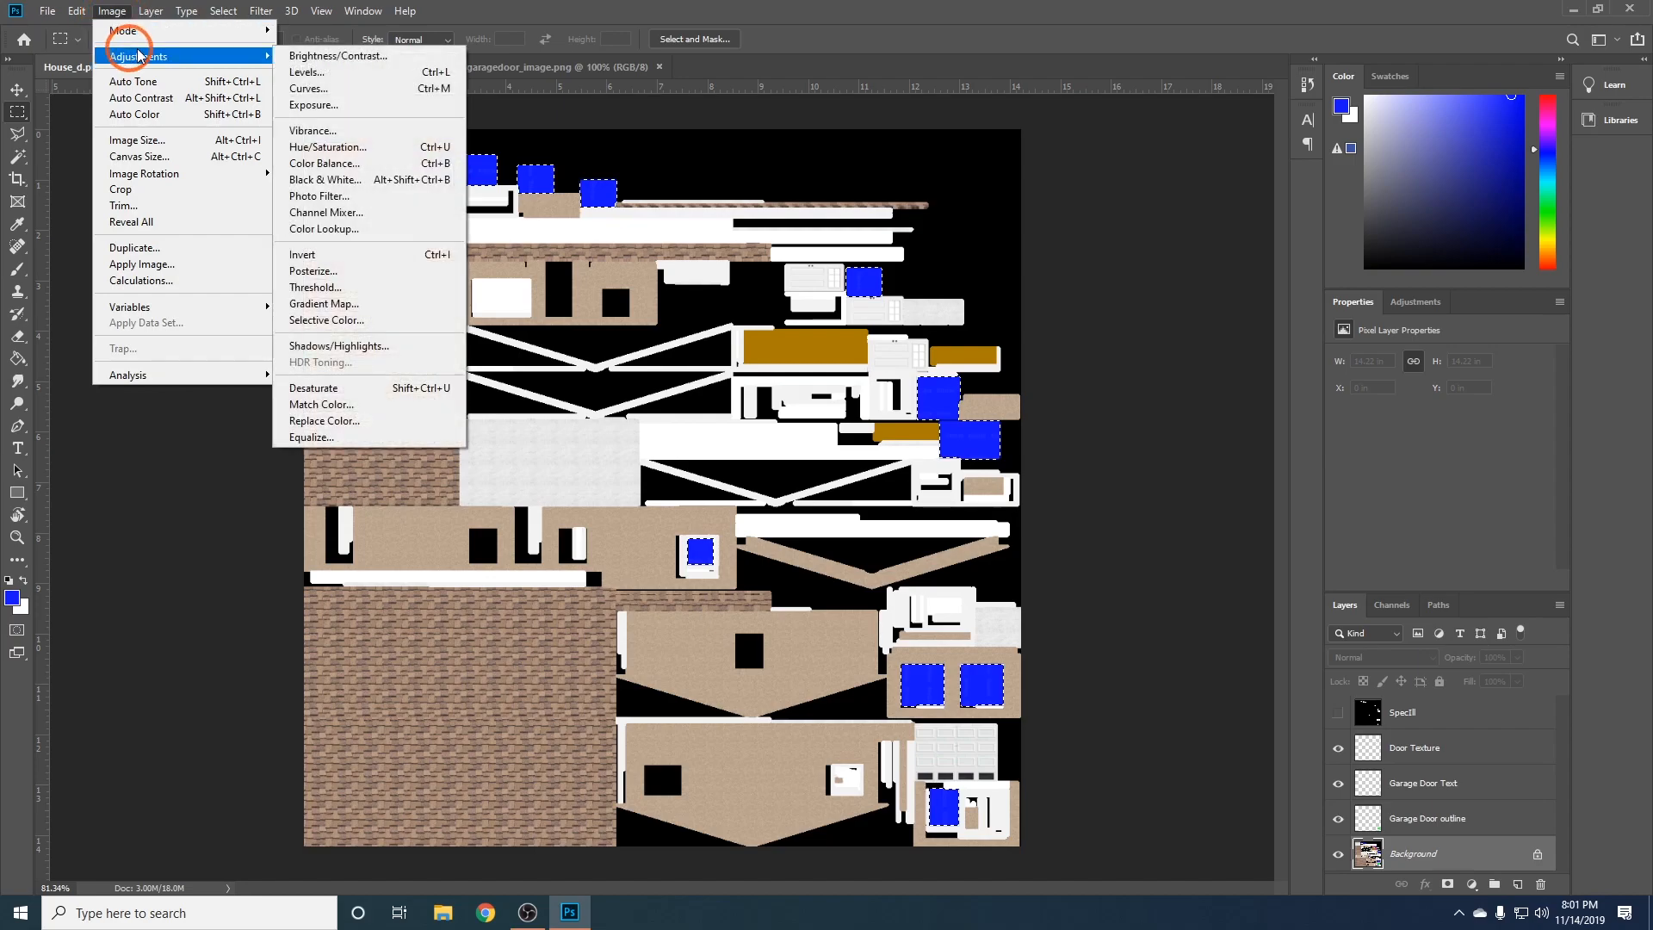
click(311, 71)
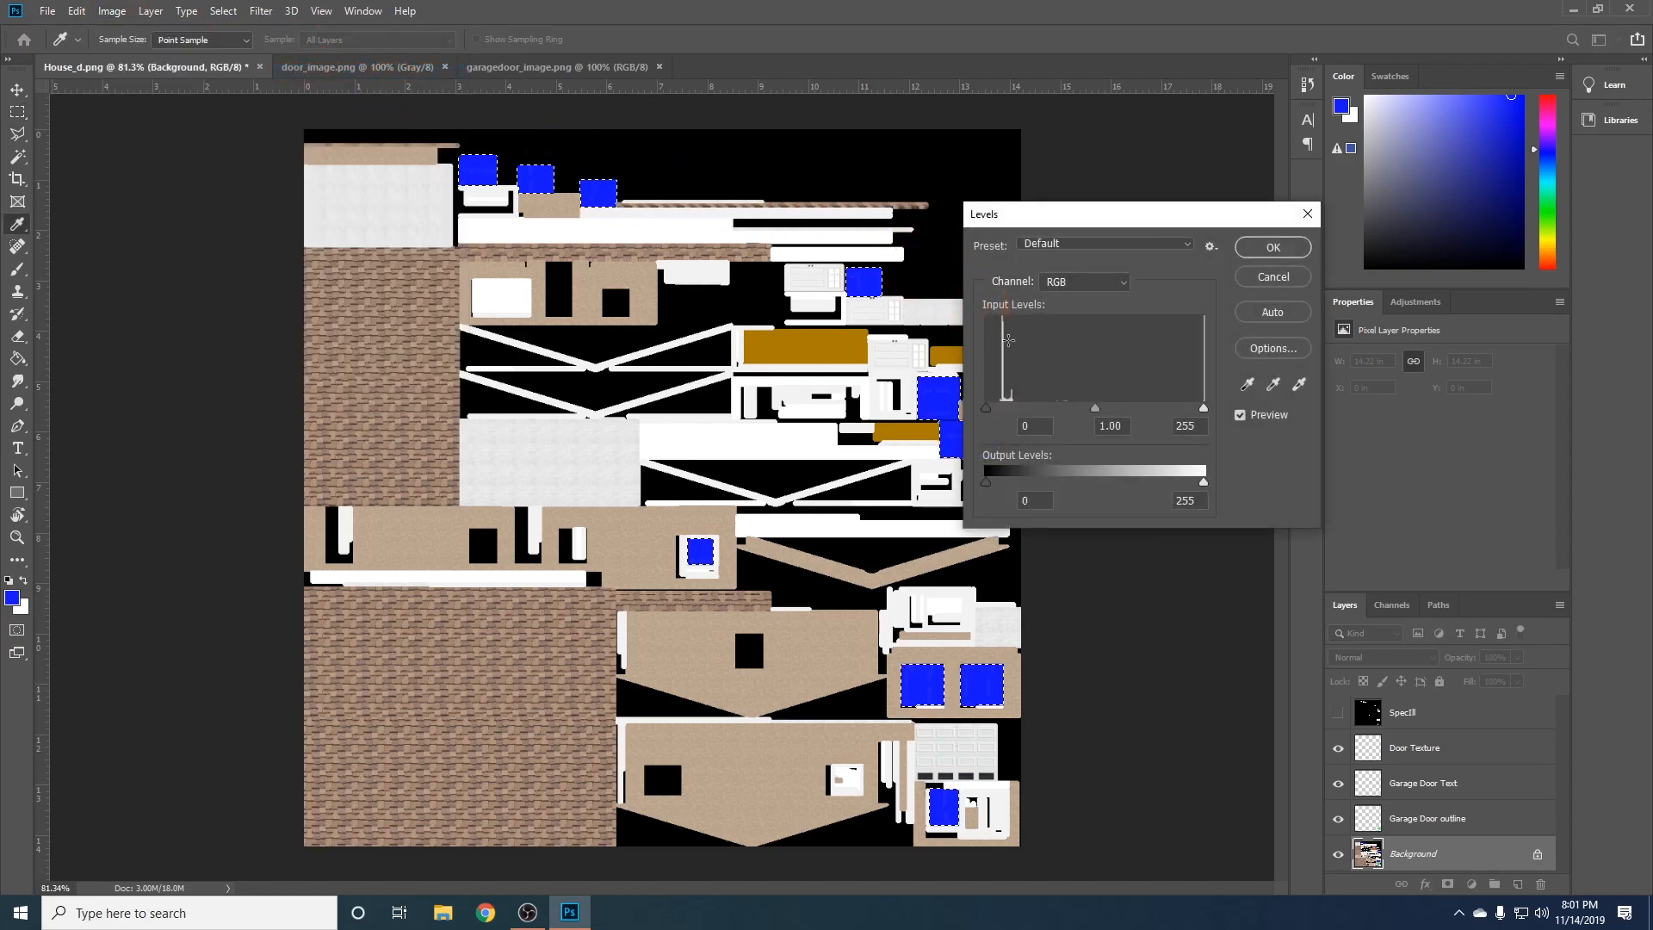
double_click(1199, 499)
text(0)
key(Return)
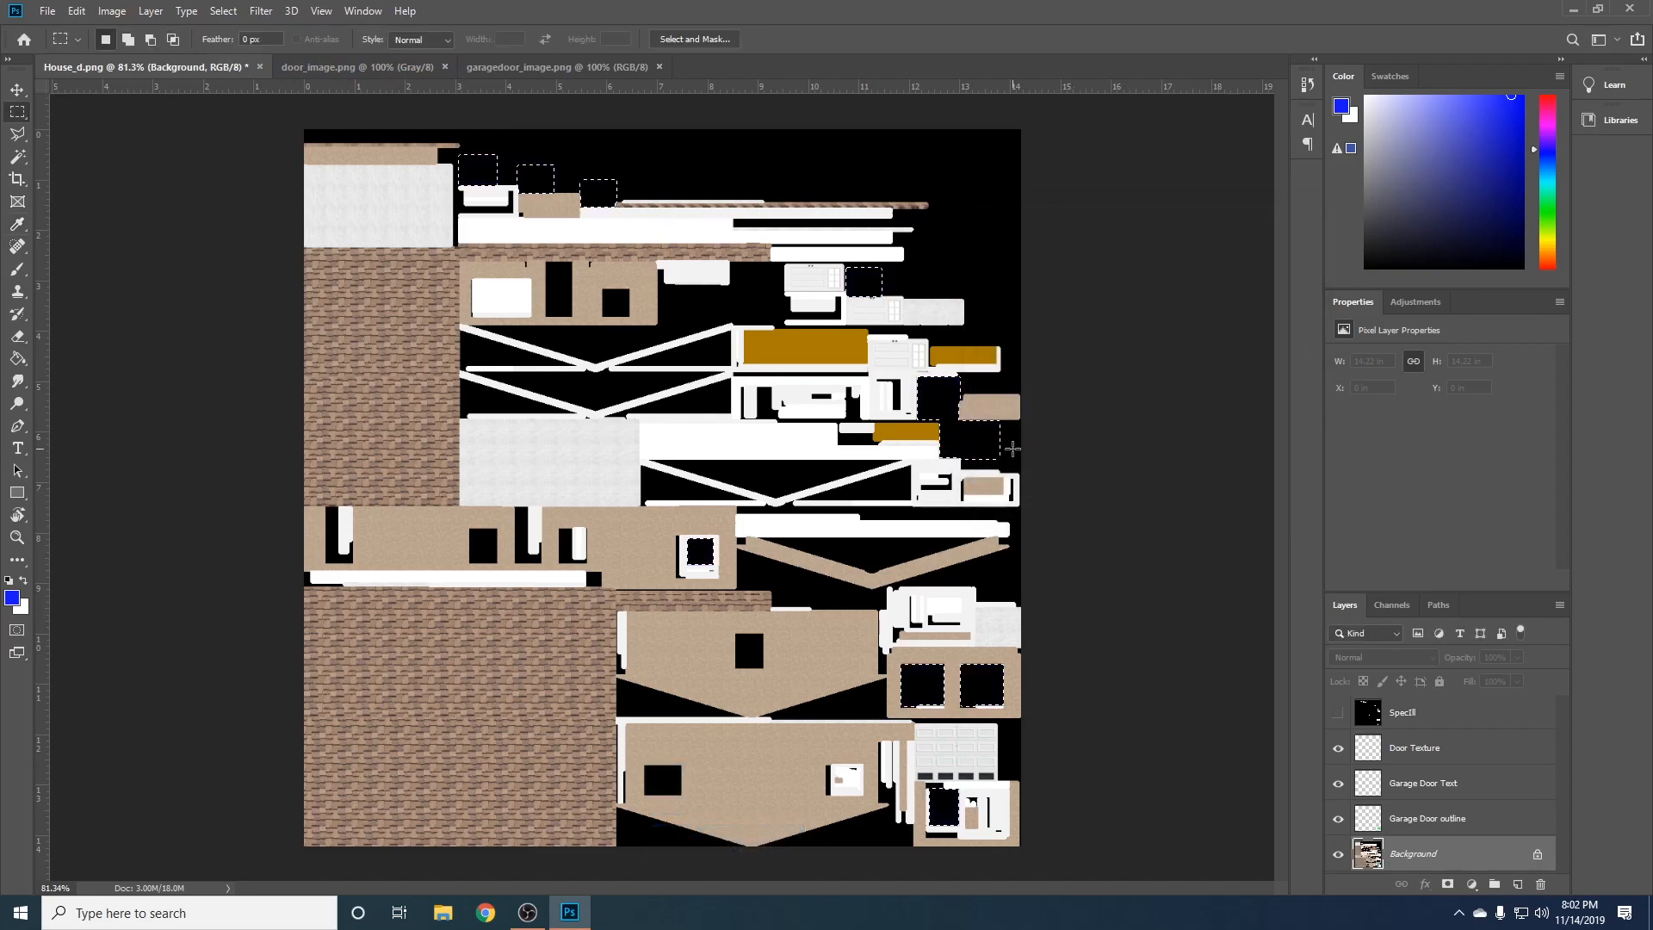
key(ctrl+d)
- Add a Hue/Saturation adjustment layer above the Door Texture layer with saturation -60
click(1365, 754)
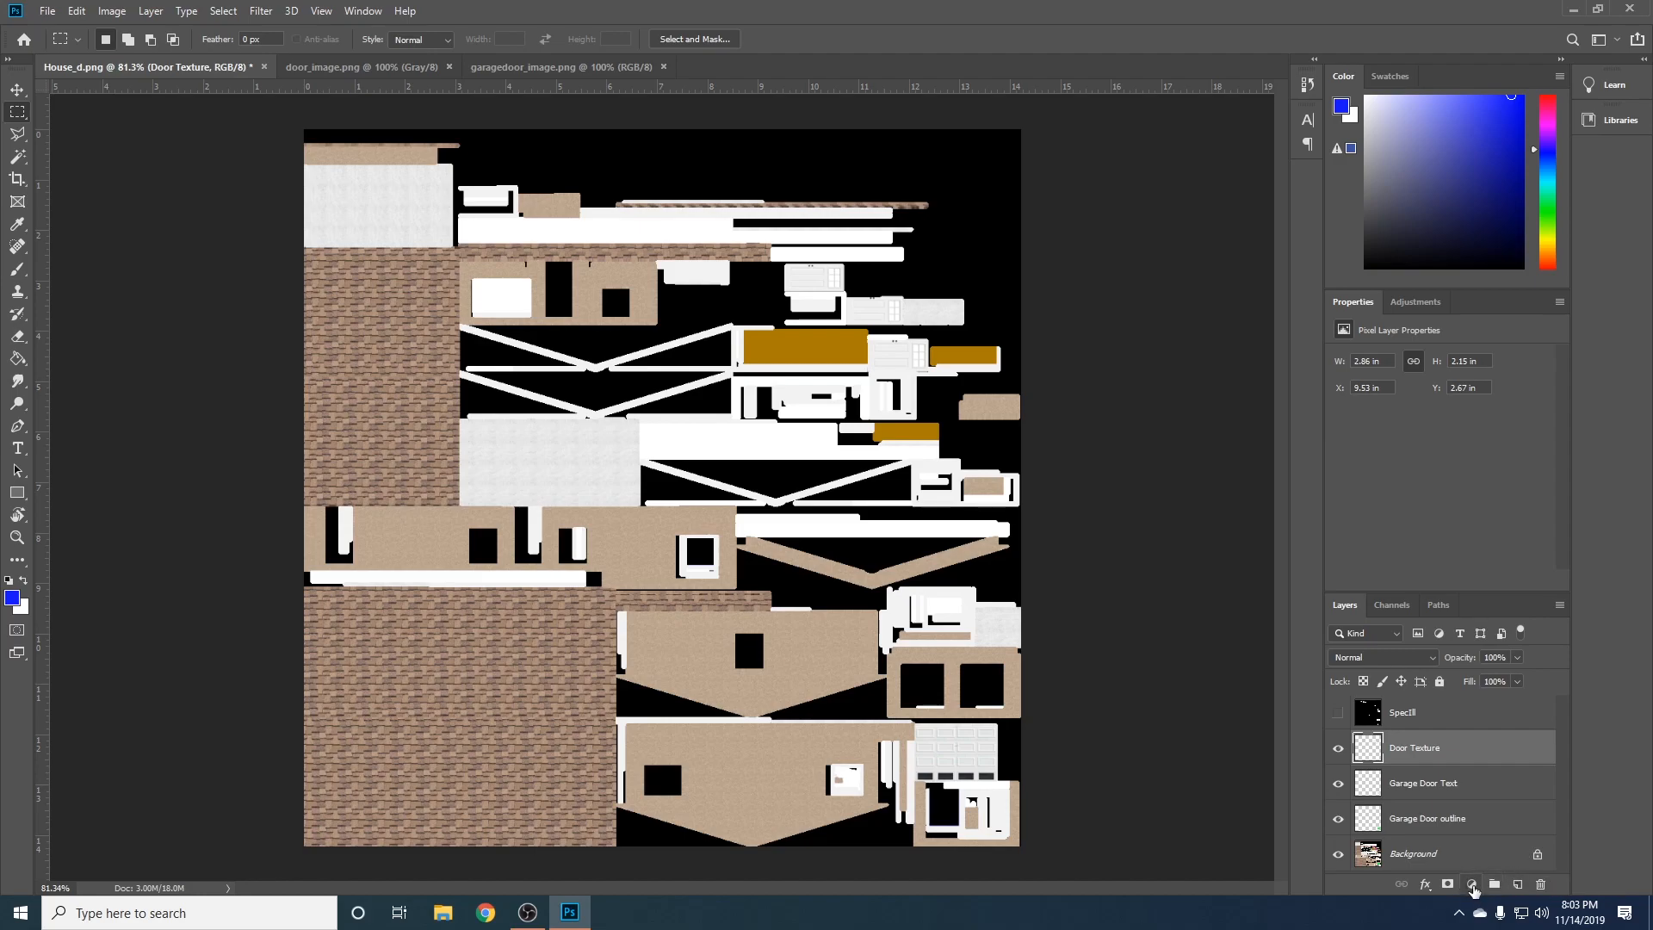
click(1472, 885)
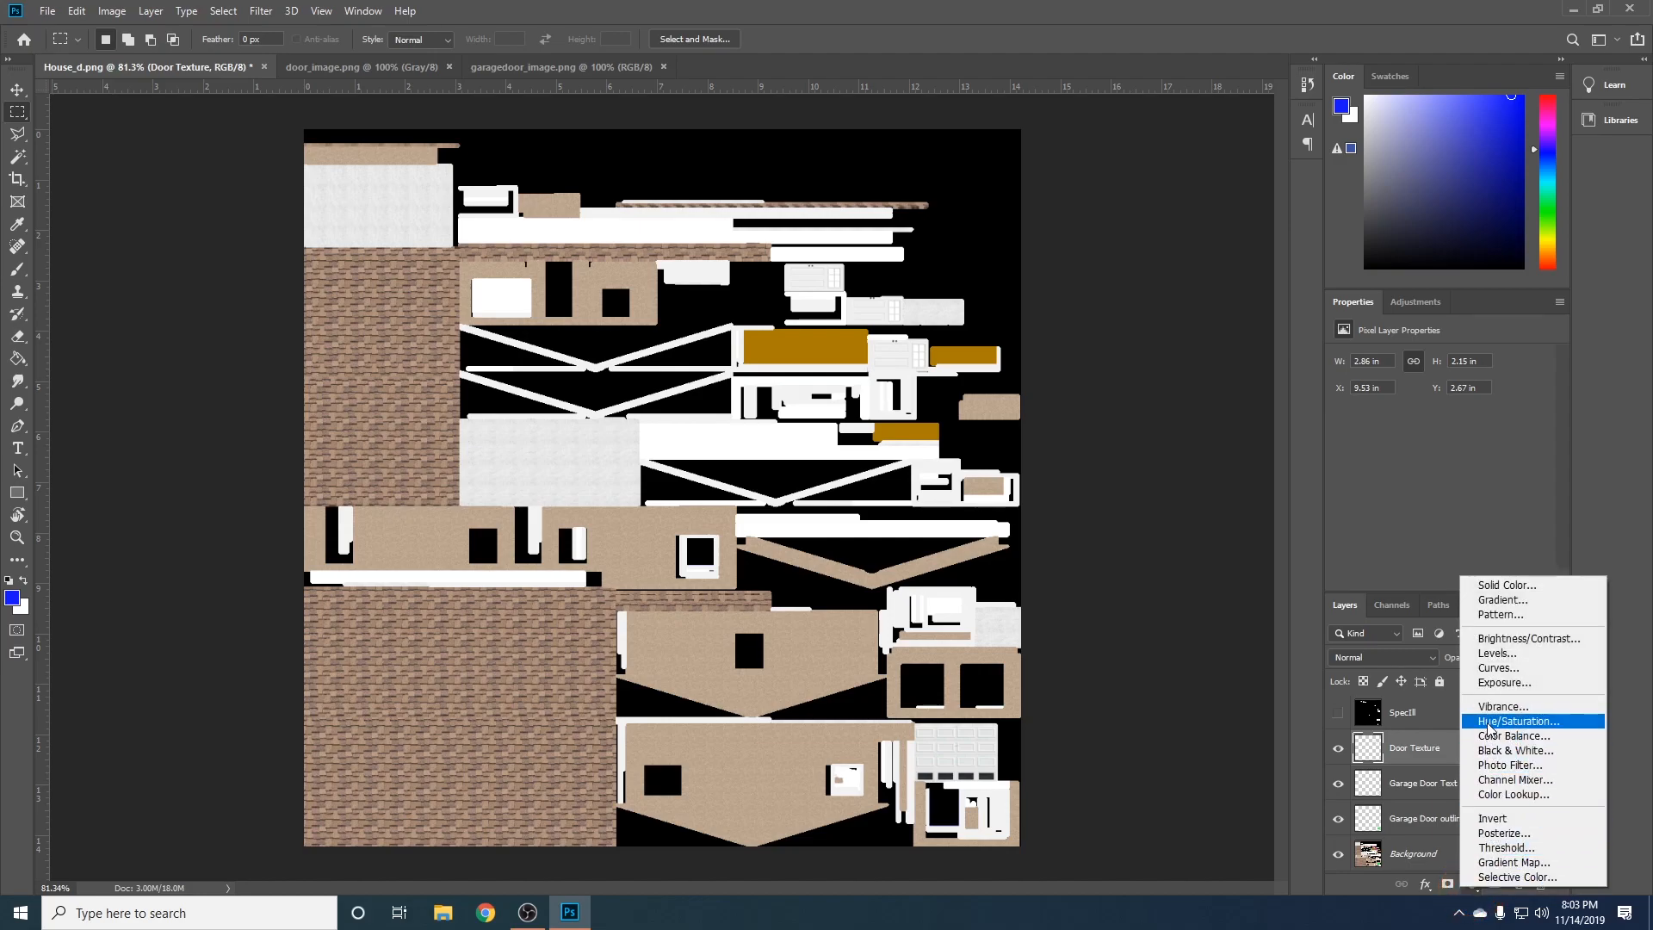
click(1488, 723)
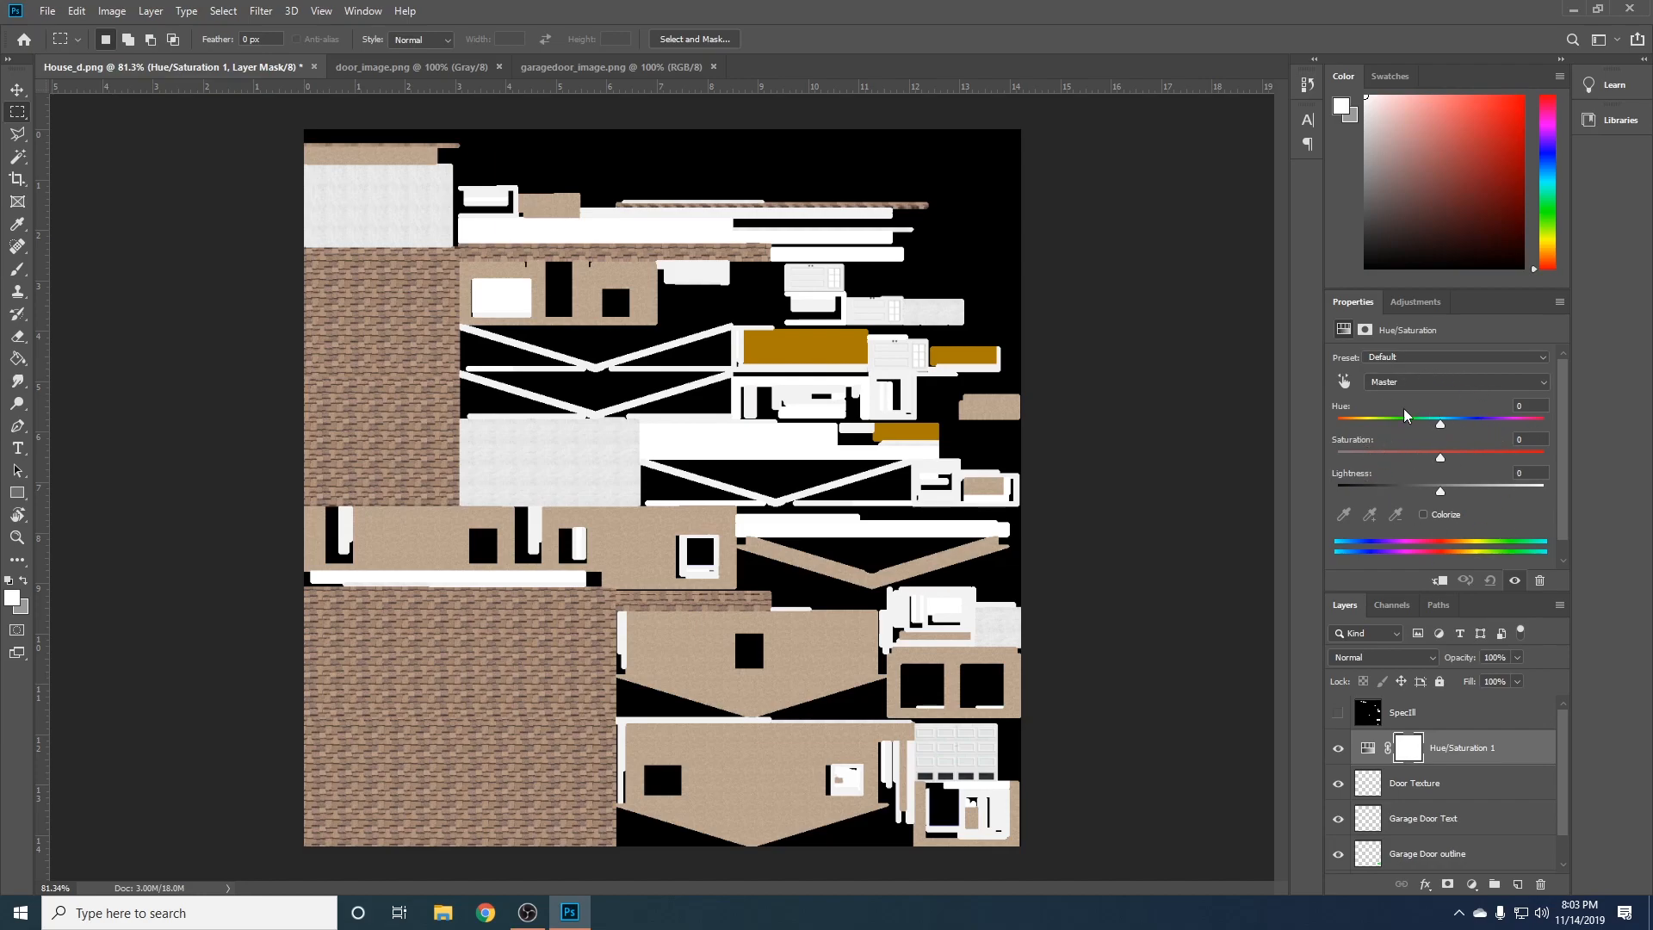
drag(1440, 458, 1423, 462)
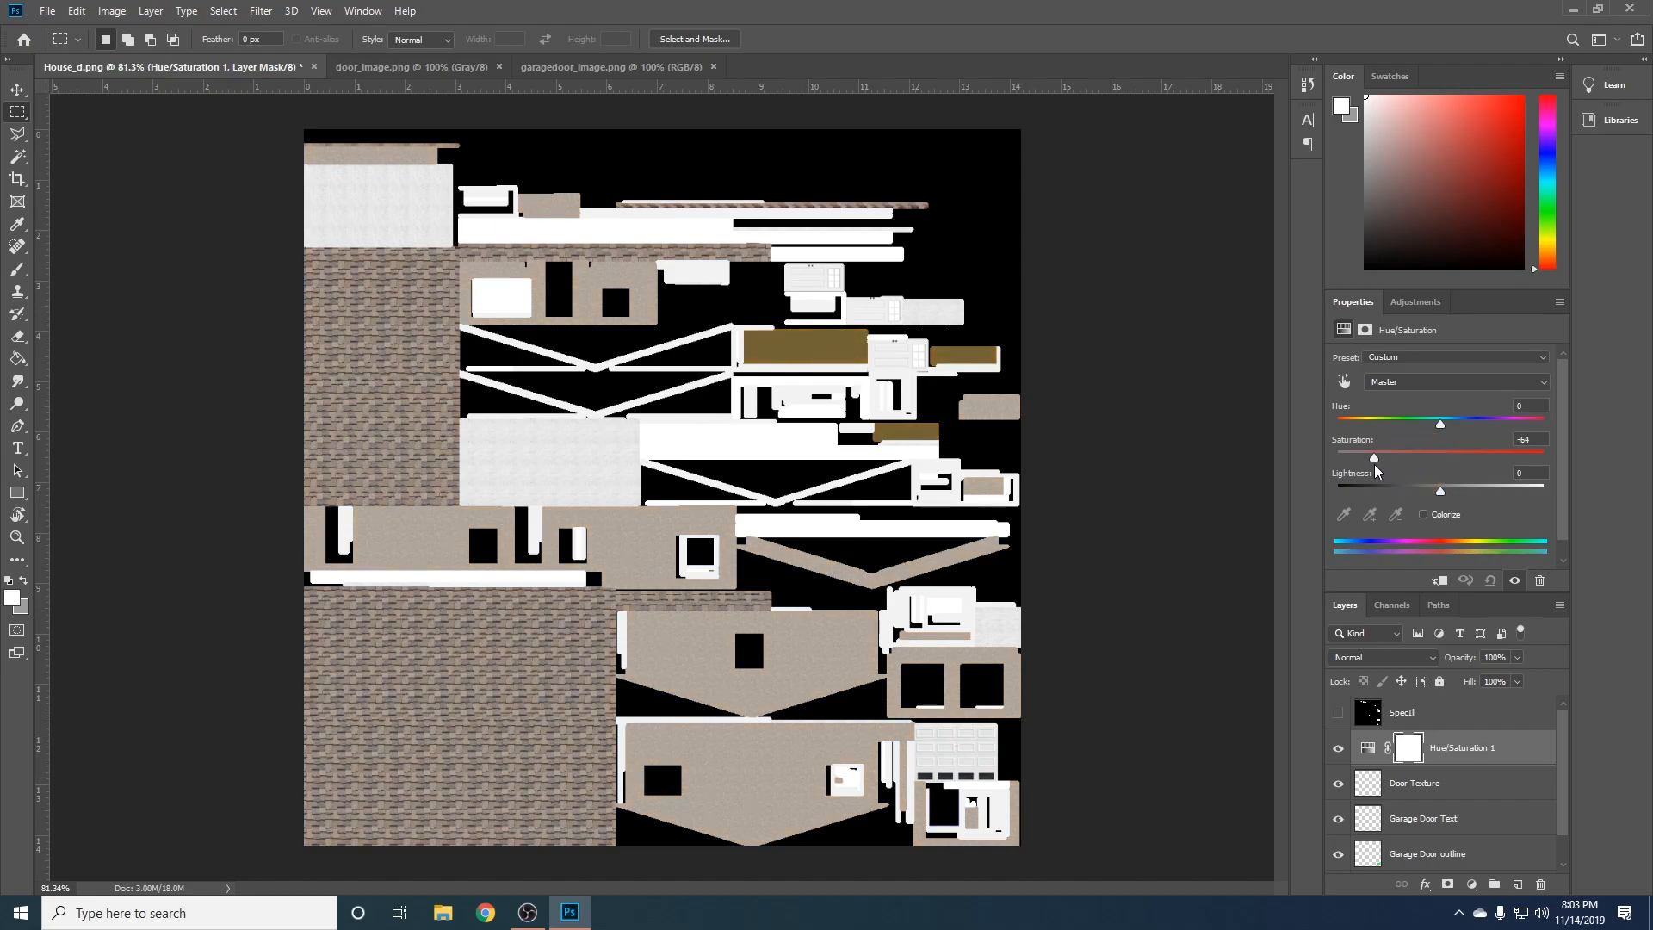
click(1435, 432)
text(-60)
- Add a Brightness/Contrast adjustment layer above the Hue/Saturation layer with brightness -90 and contrast -30
click(1471, 885)
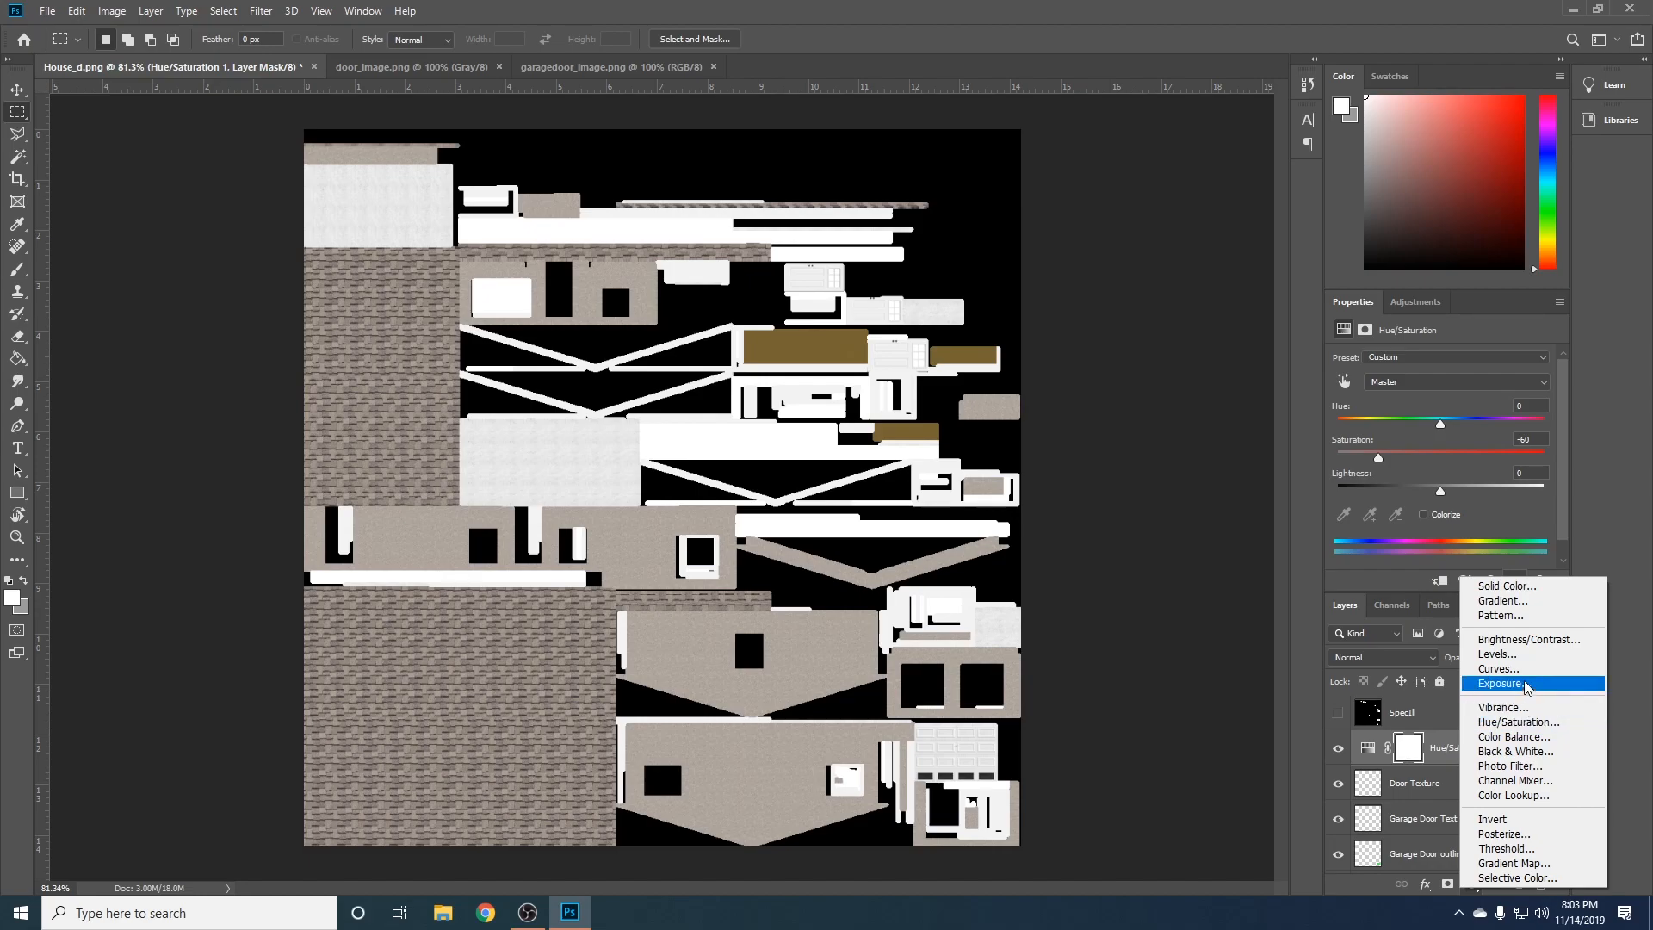
click(1522, 640)
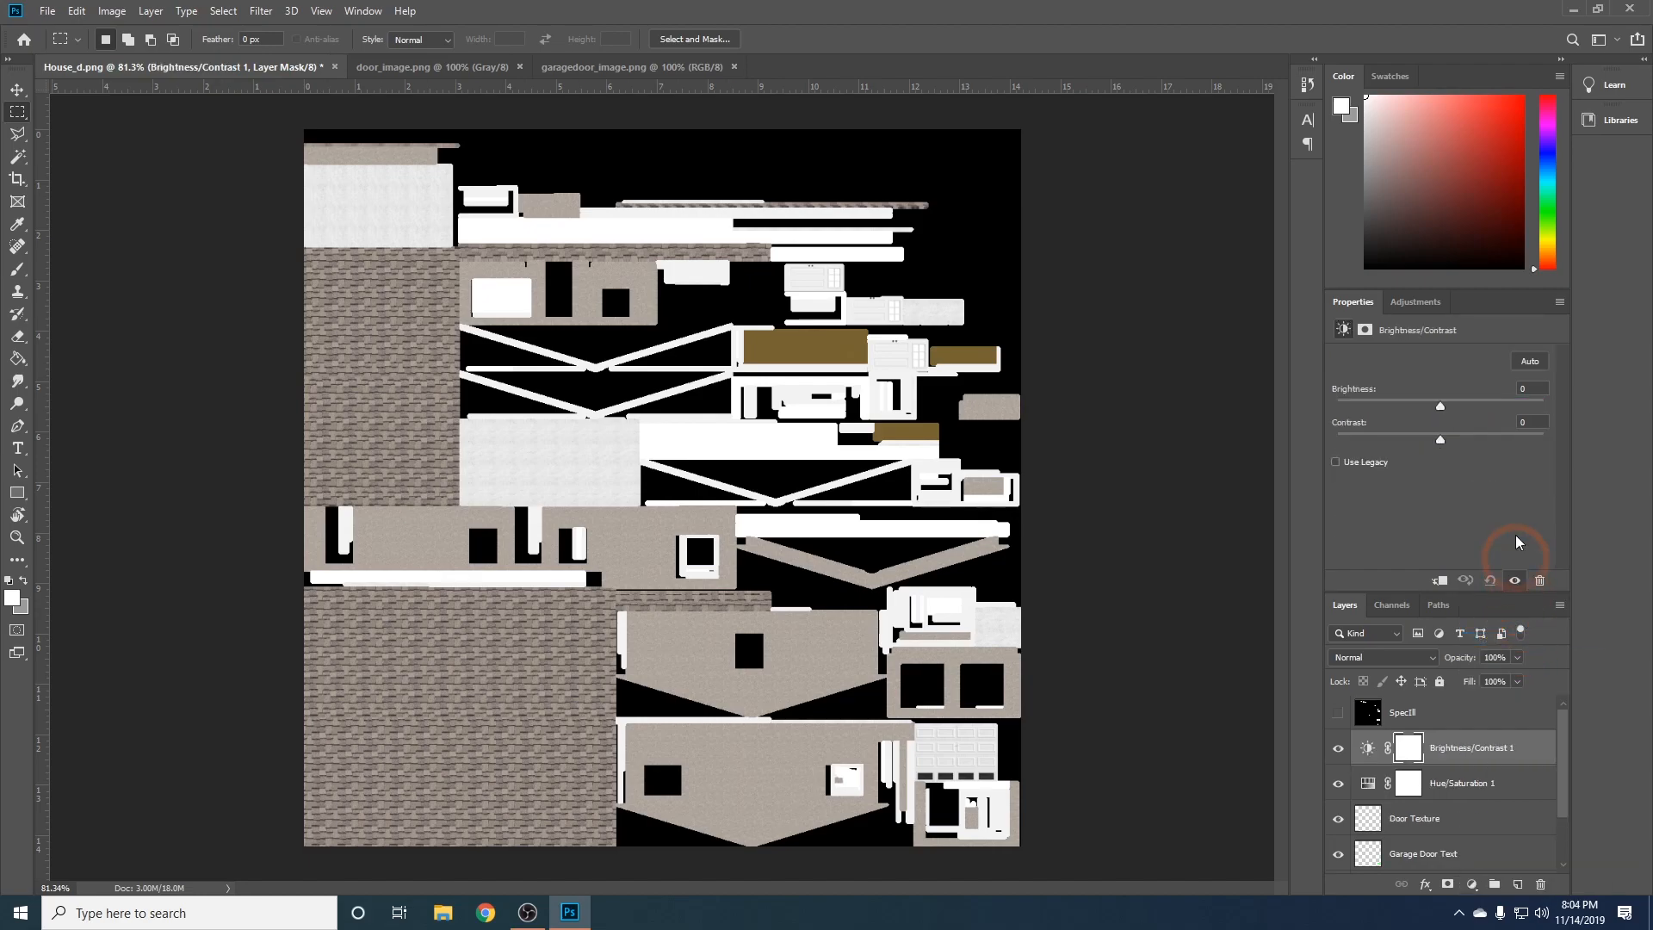
drag(1531, 388, 1460, 384)
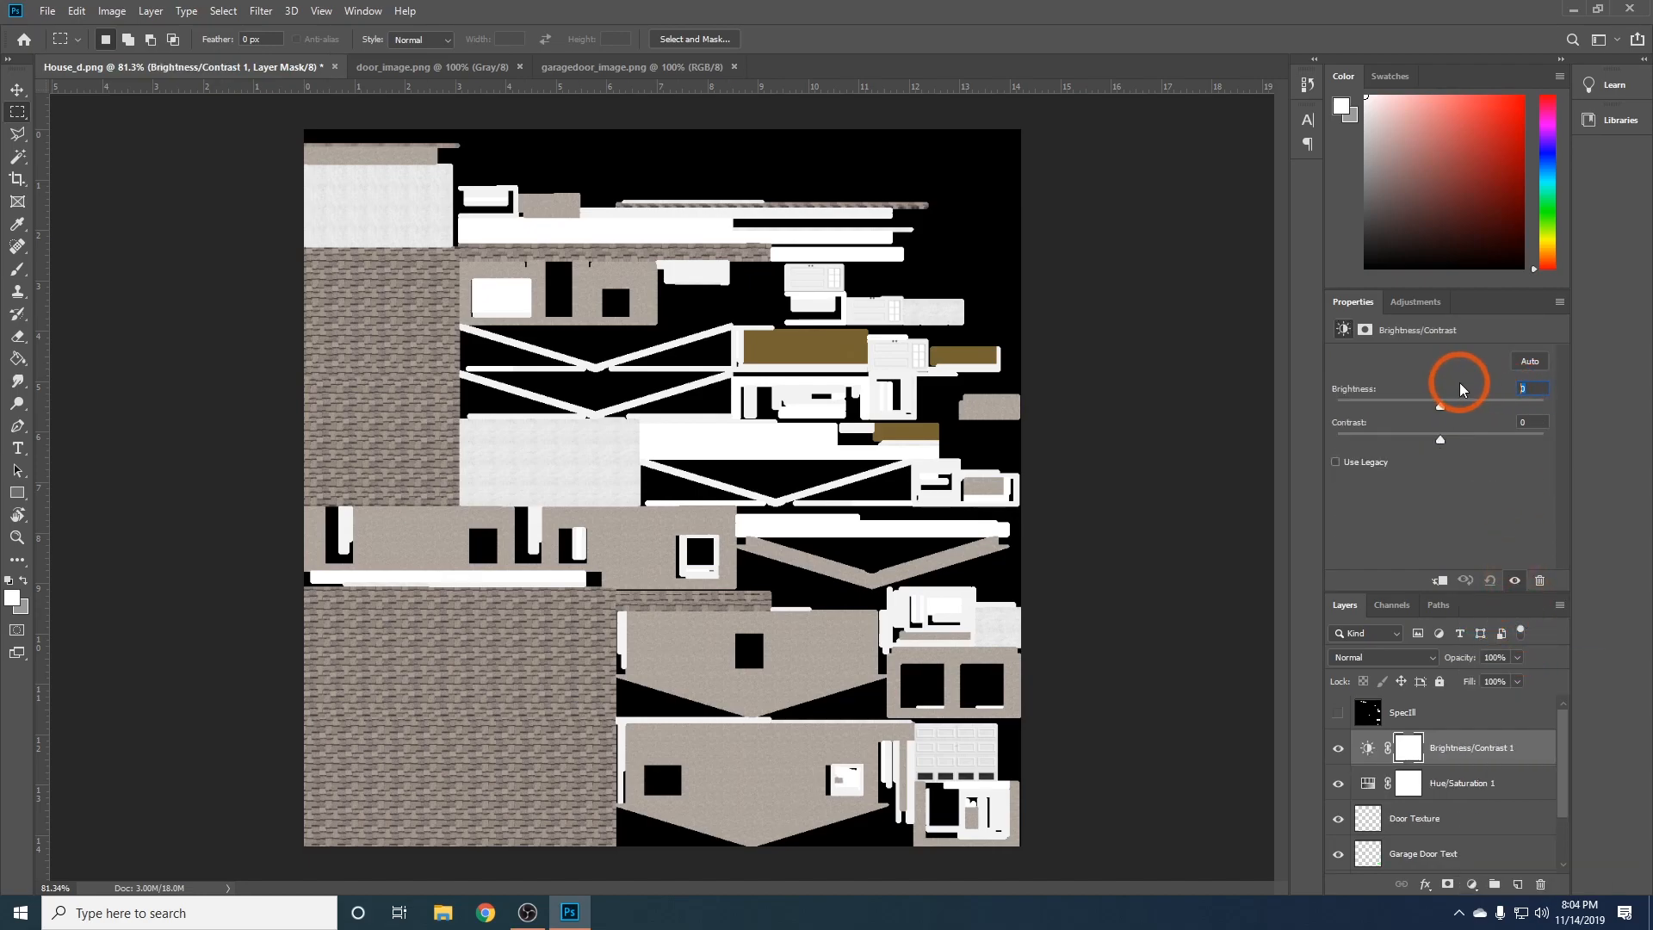
text(-90)
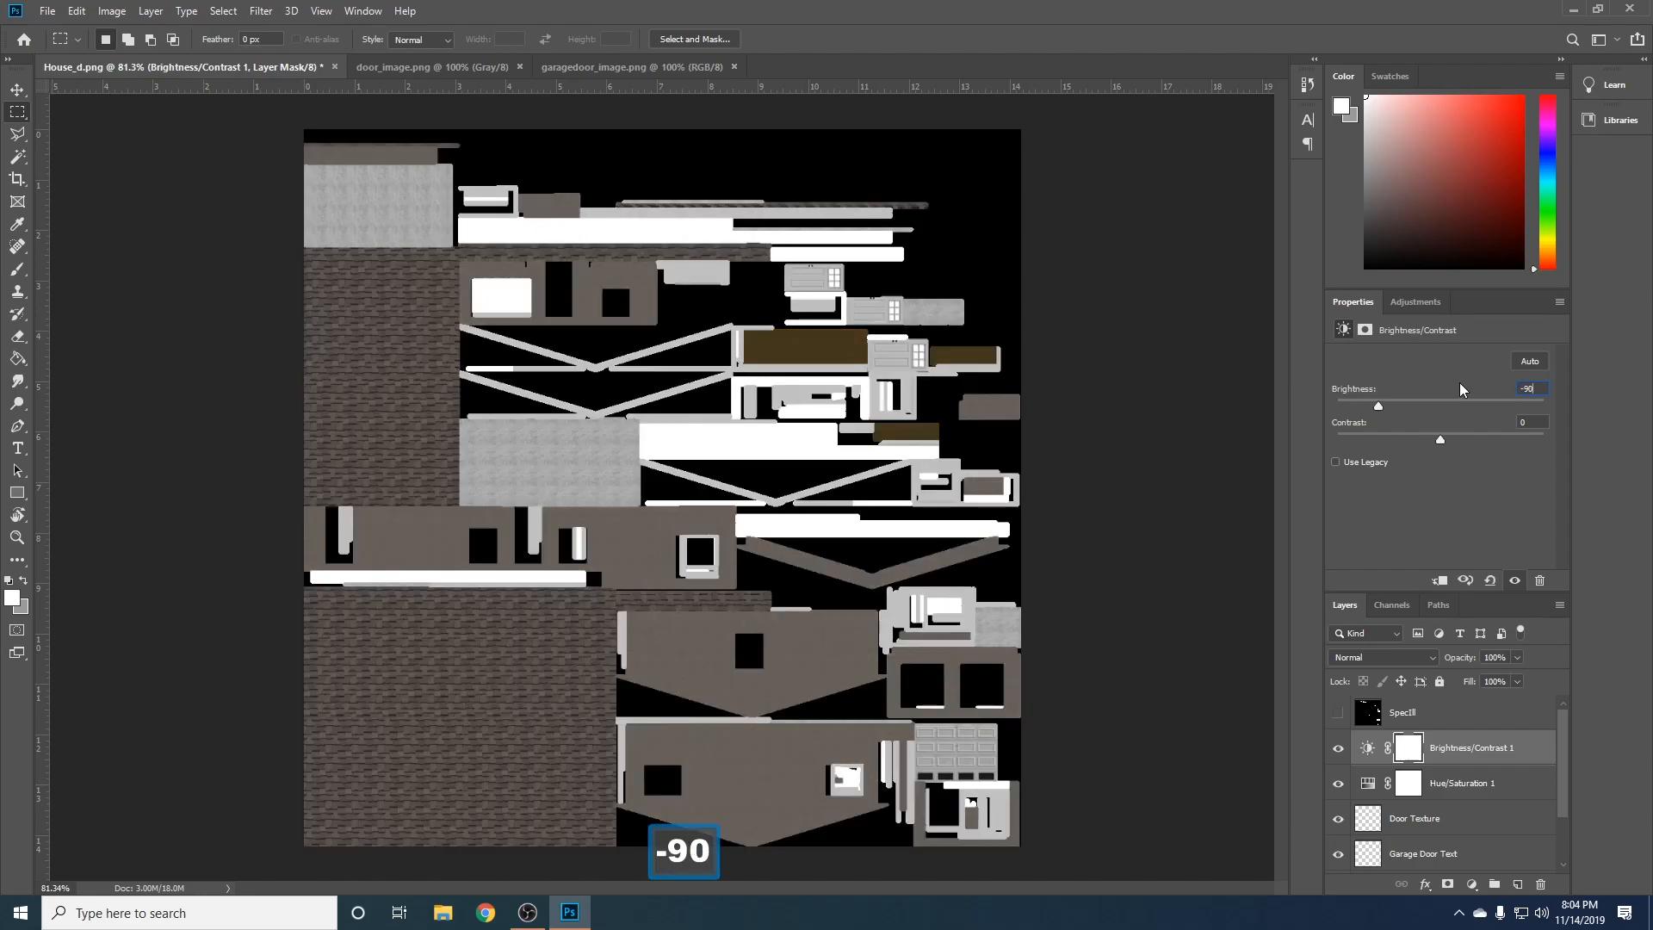
drag(1527, 422, 1458, 416)
text(-30)
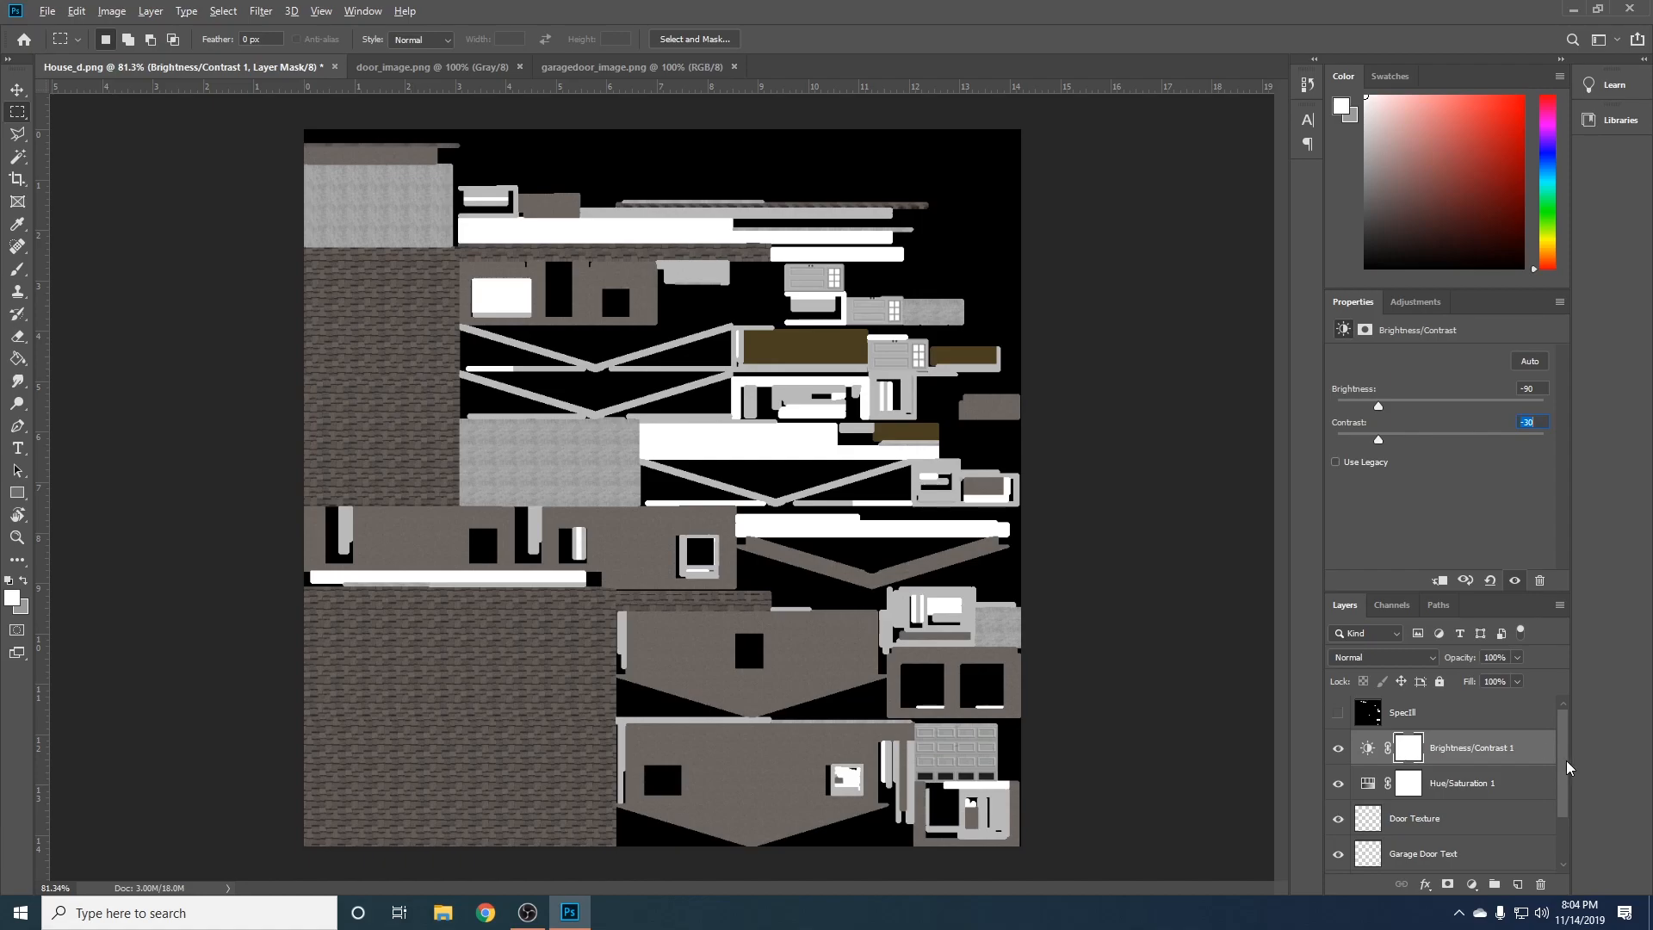
- Select the six window panes of the lowest door with rectangular marquees, with the Background layer active
drag(1563, 759, 1563, 818)
click(1464, 855)
scroll(934, 374, up, 12)
drag(892, 288, 898, 456)
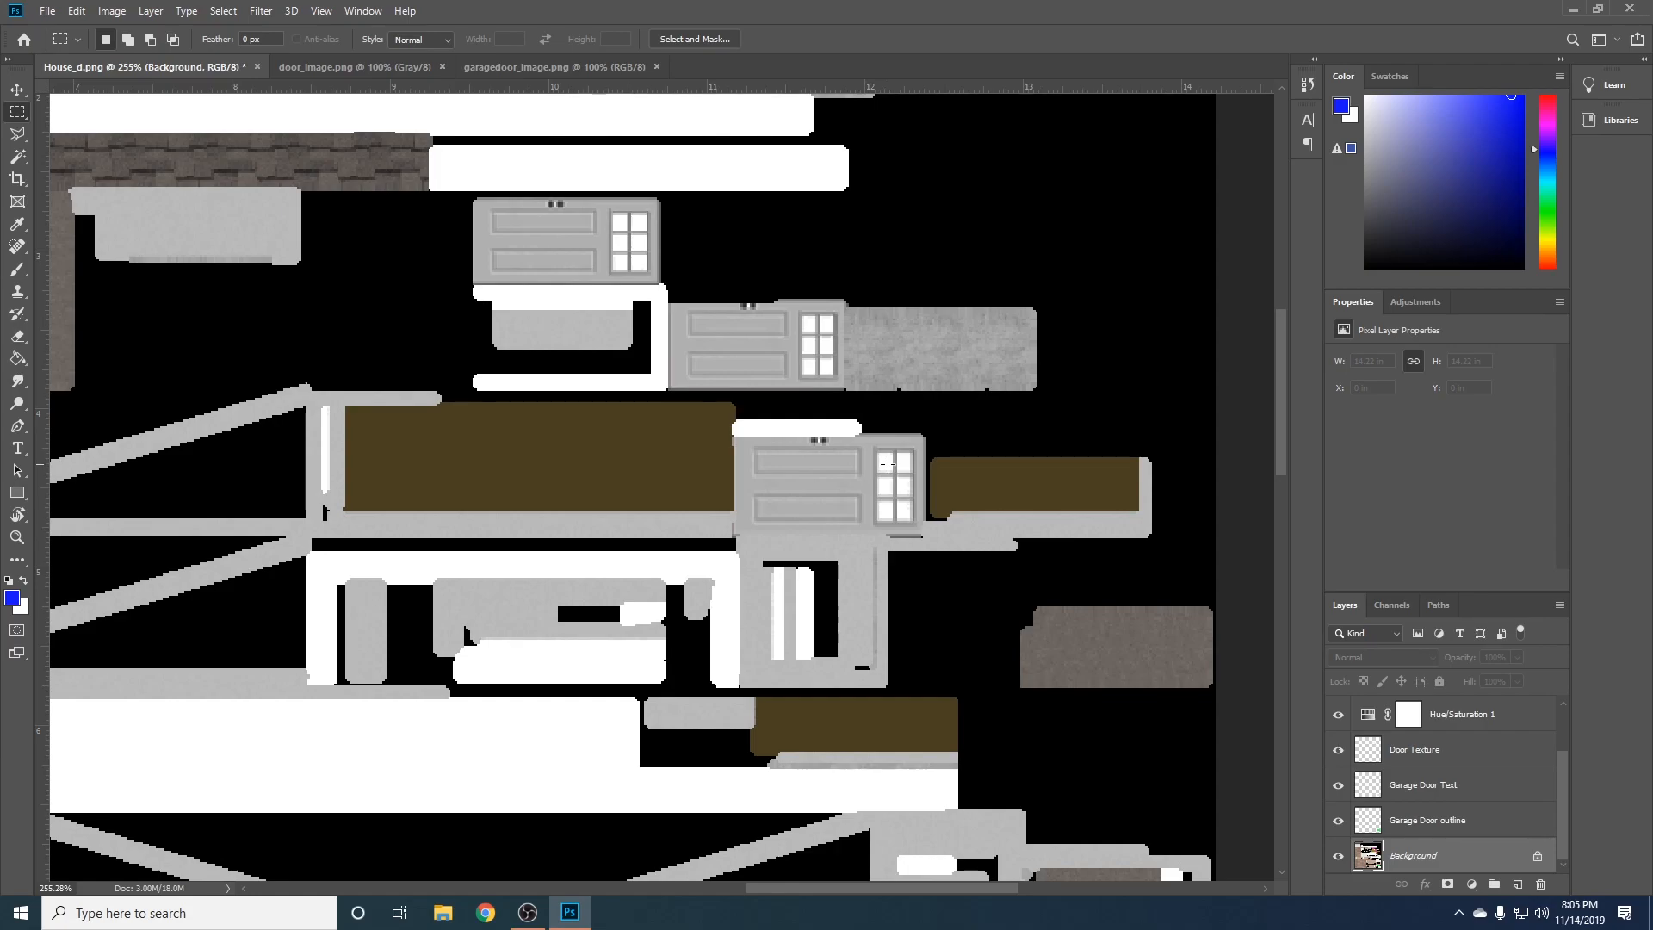
scroll(887, 464, up, 4)
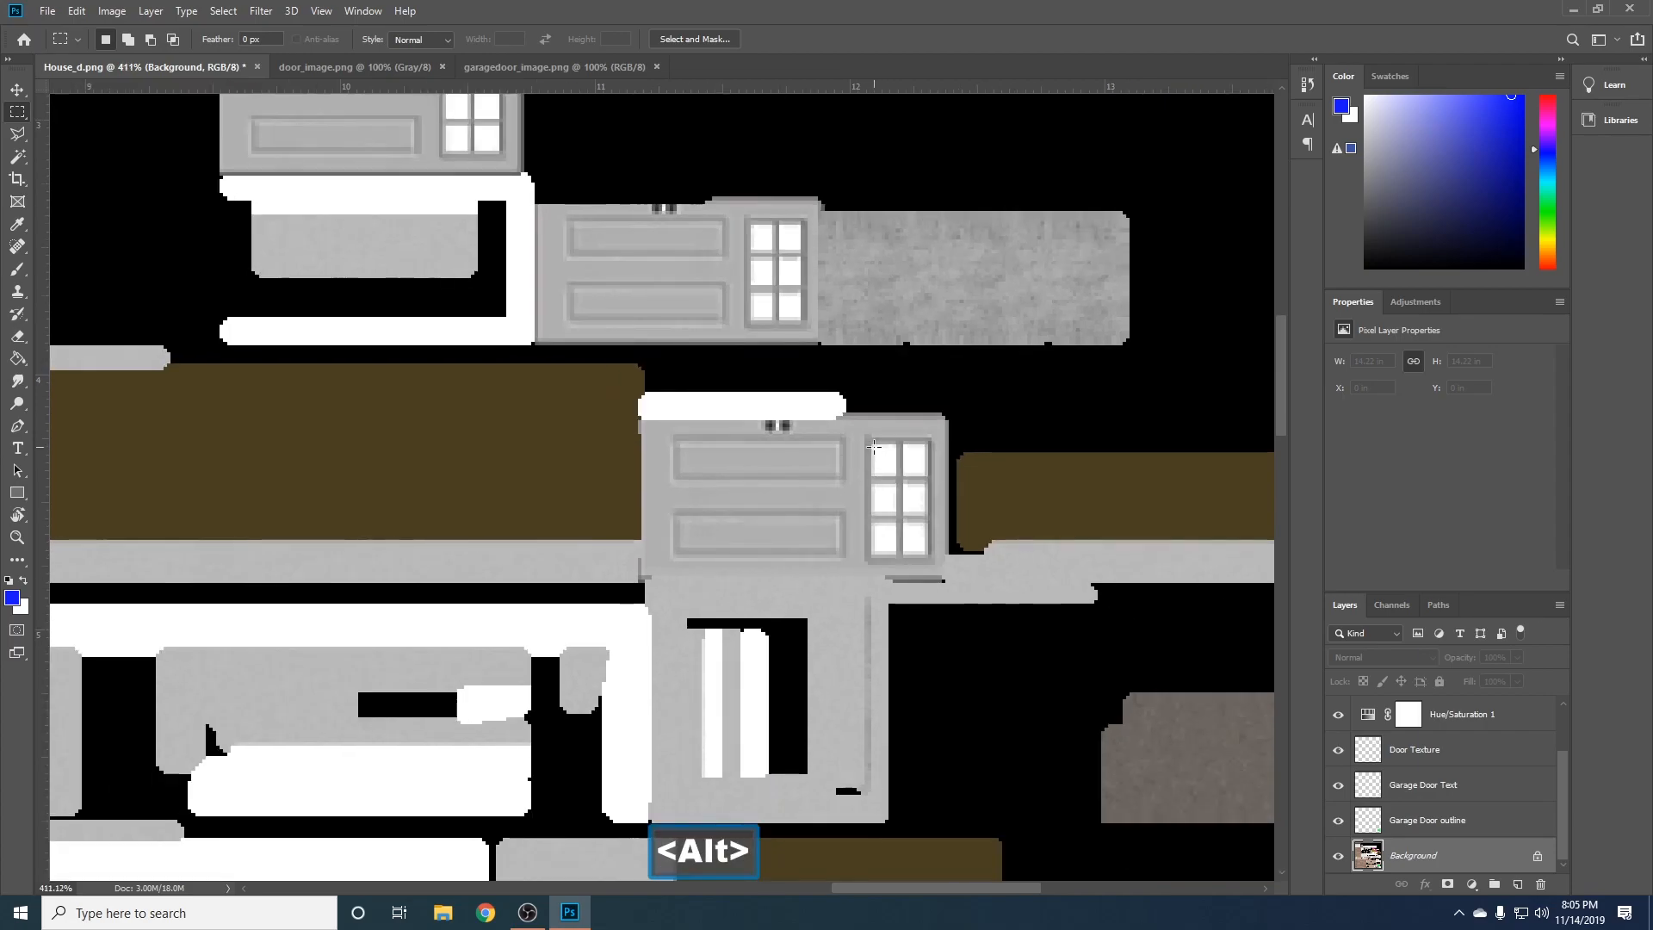
click(873, 445)
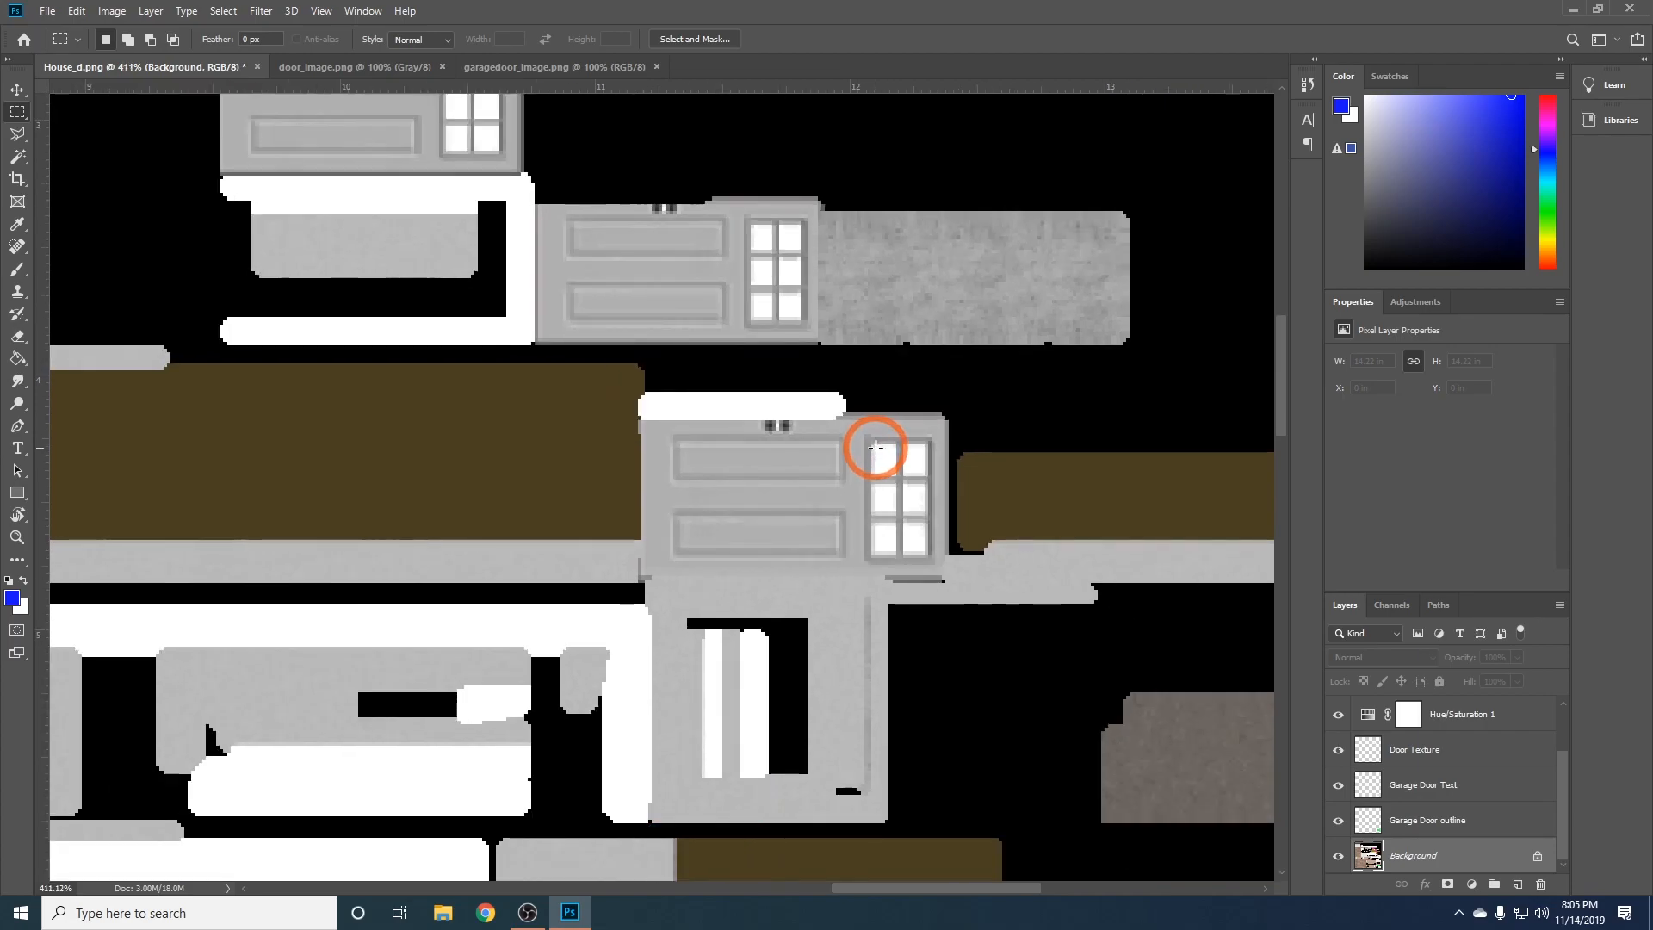
click(824, 453)
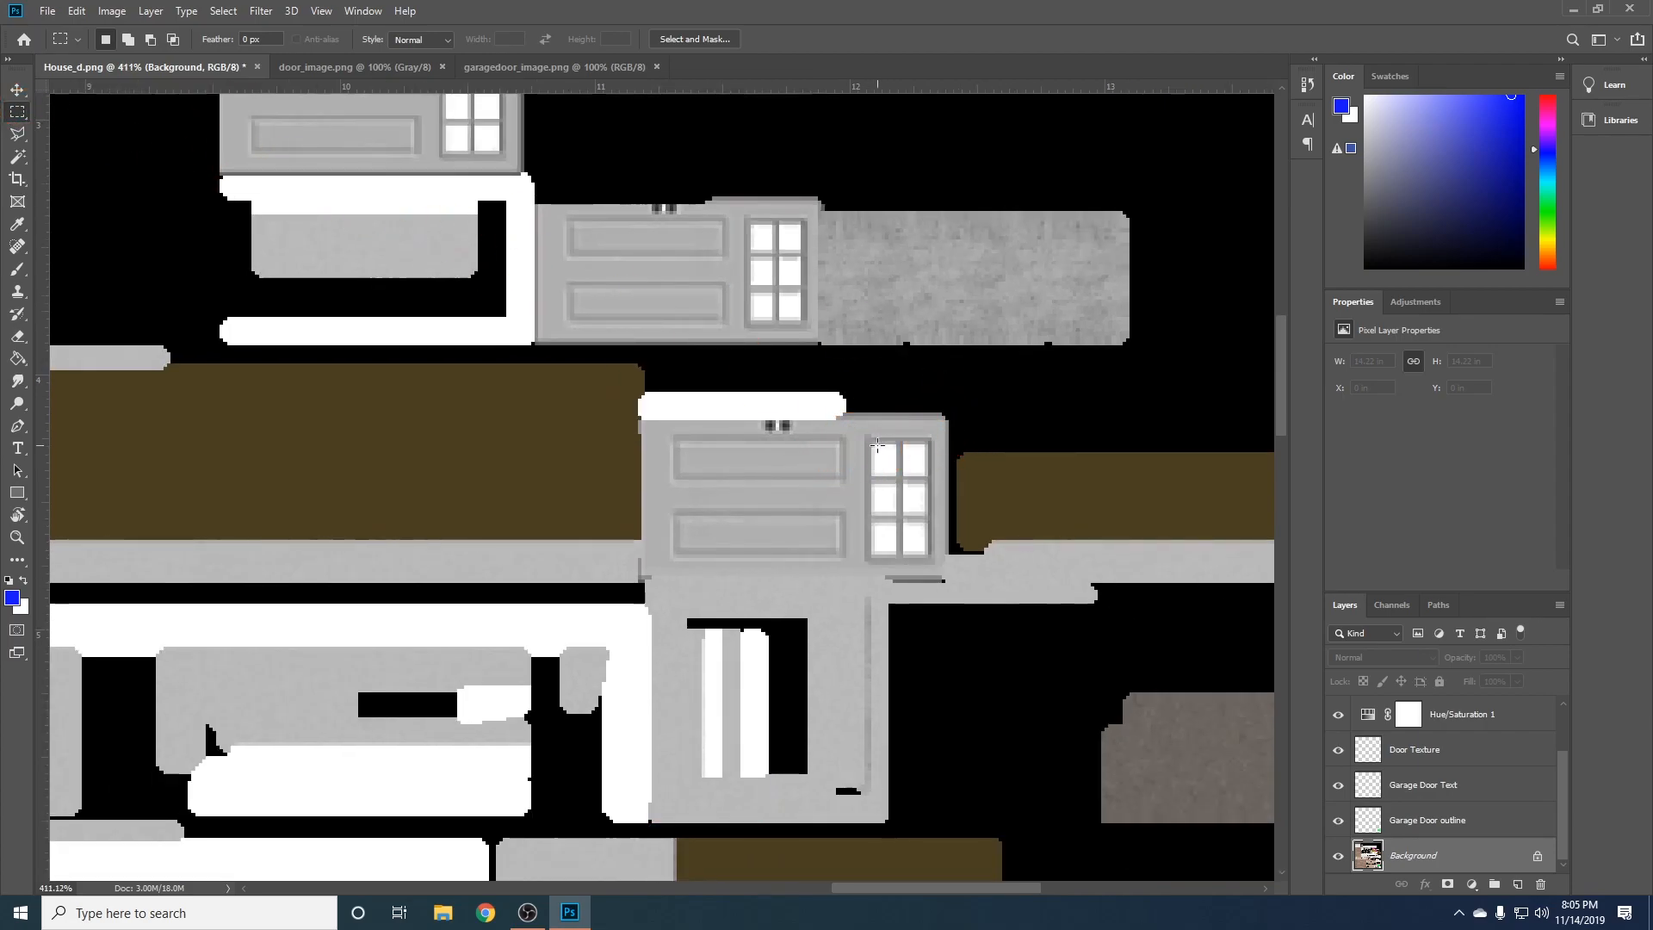
drag(872, 445, 896, 553)
key(shift)
drag(904, 523, 930, 492)
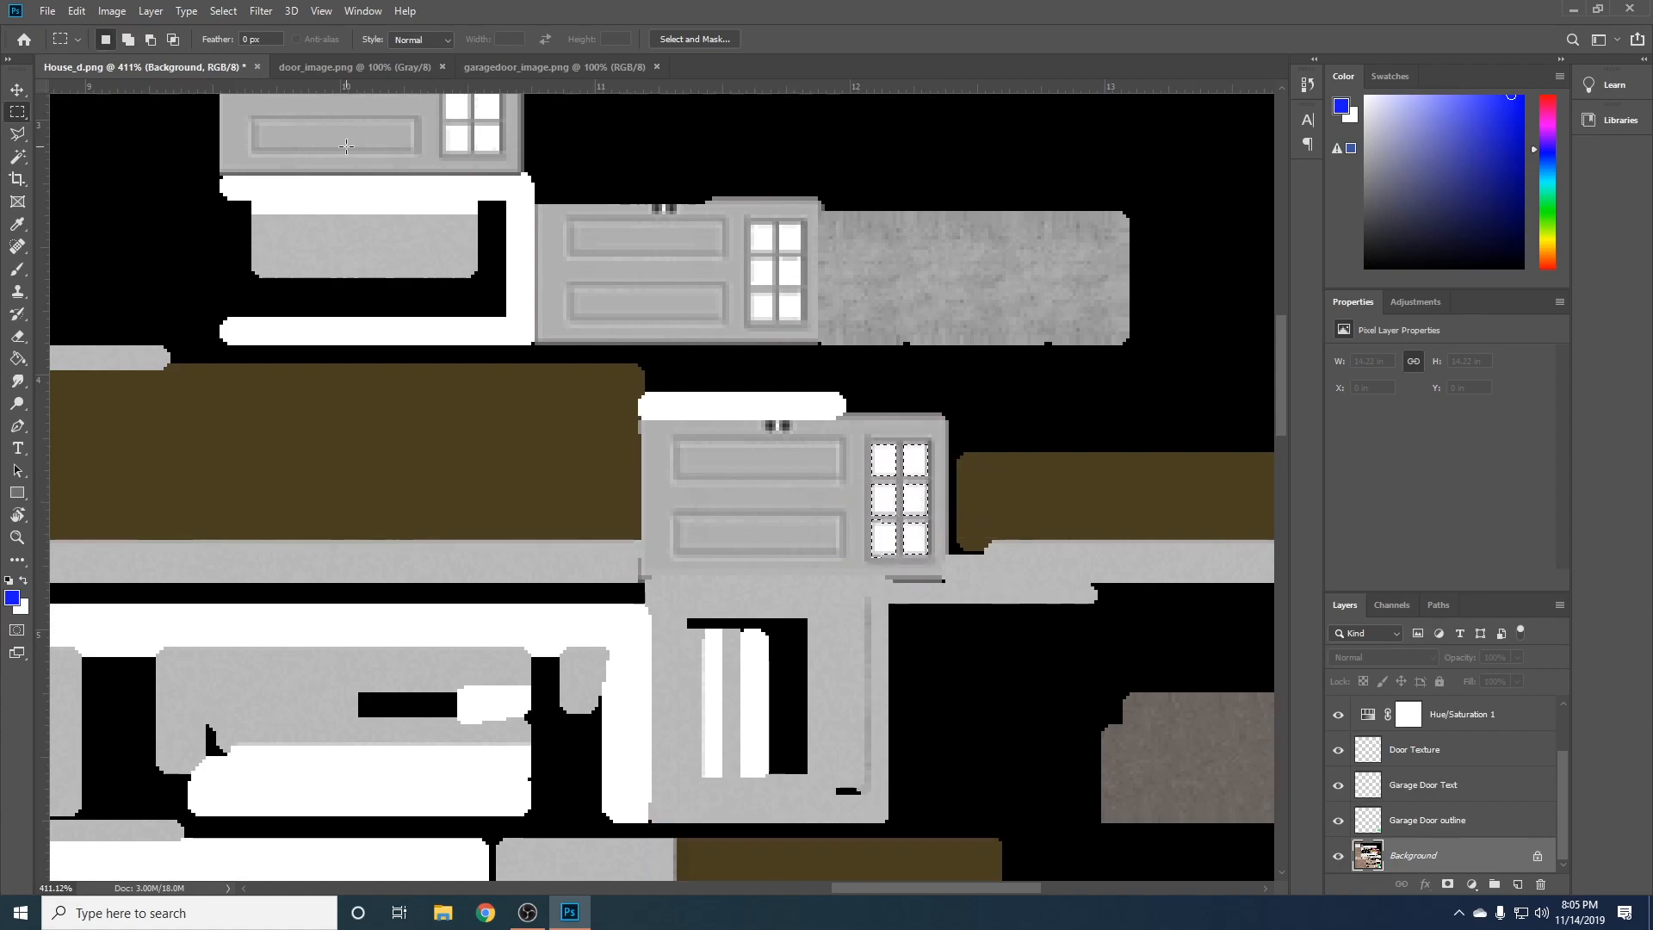
- Try to blacken the selected door panes on the Background layer using Levels with the white output level at 0
click(120, 12)
click(134, 57)
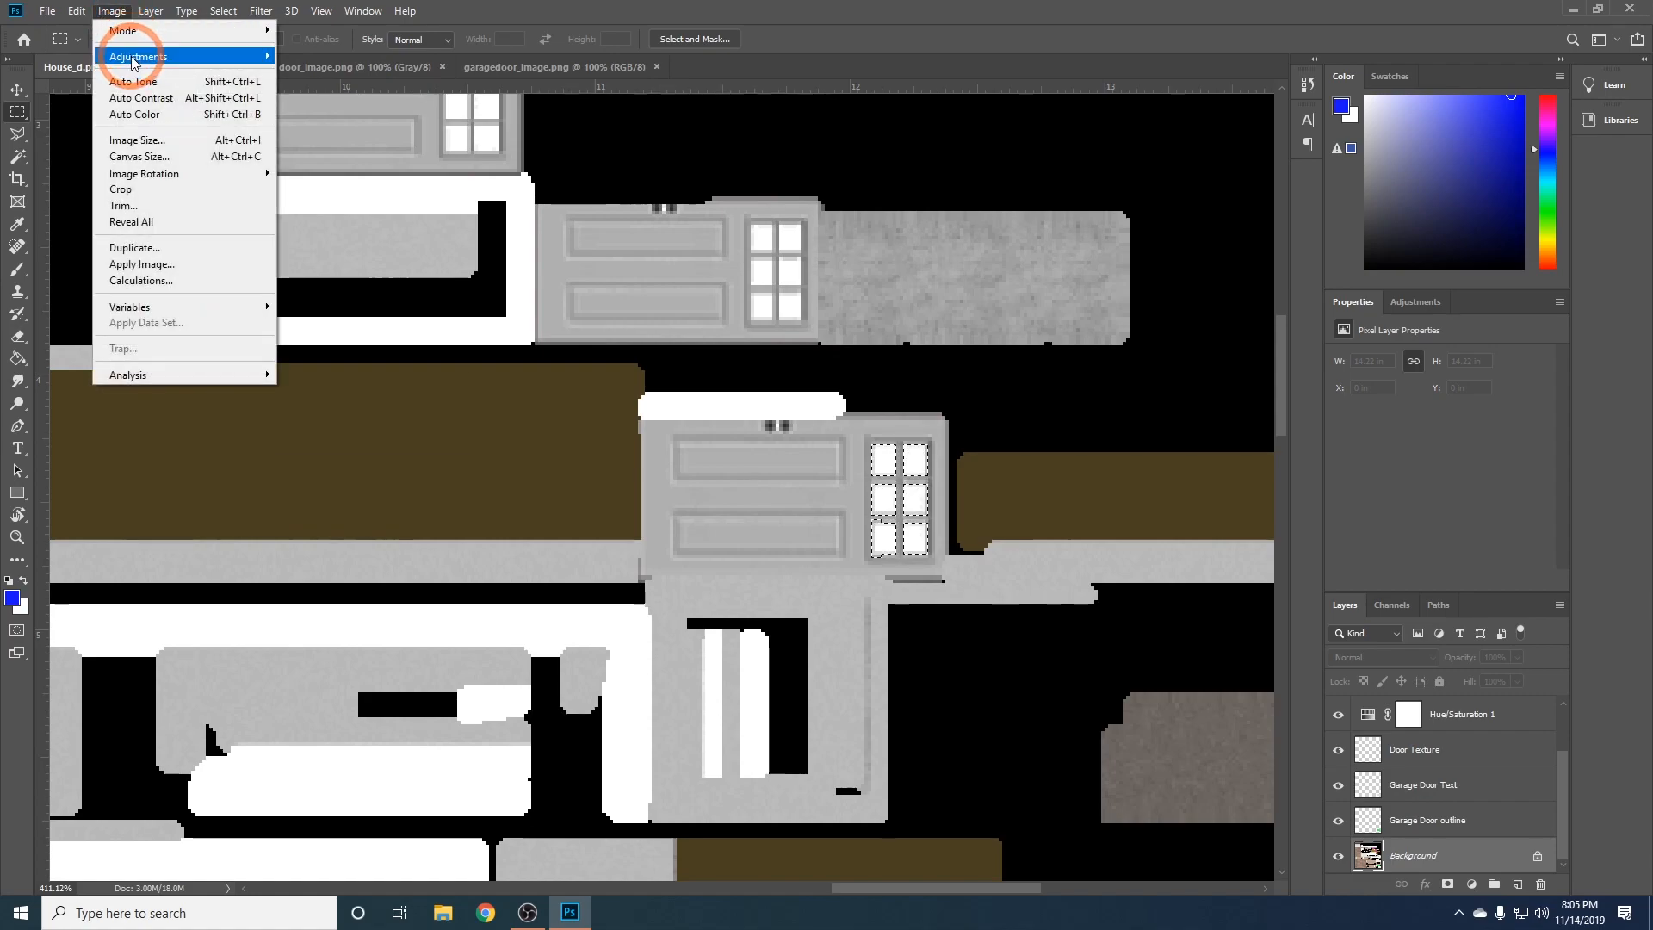
click(320, 73)
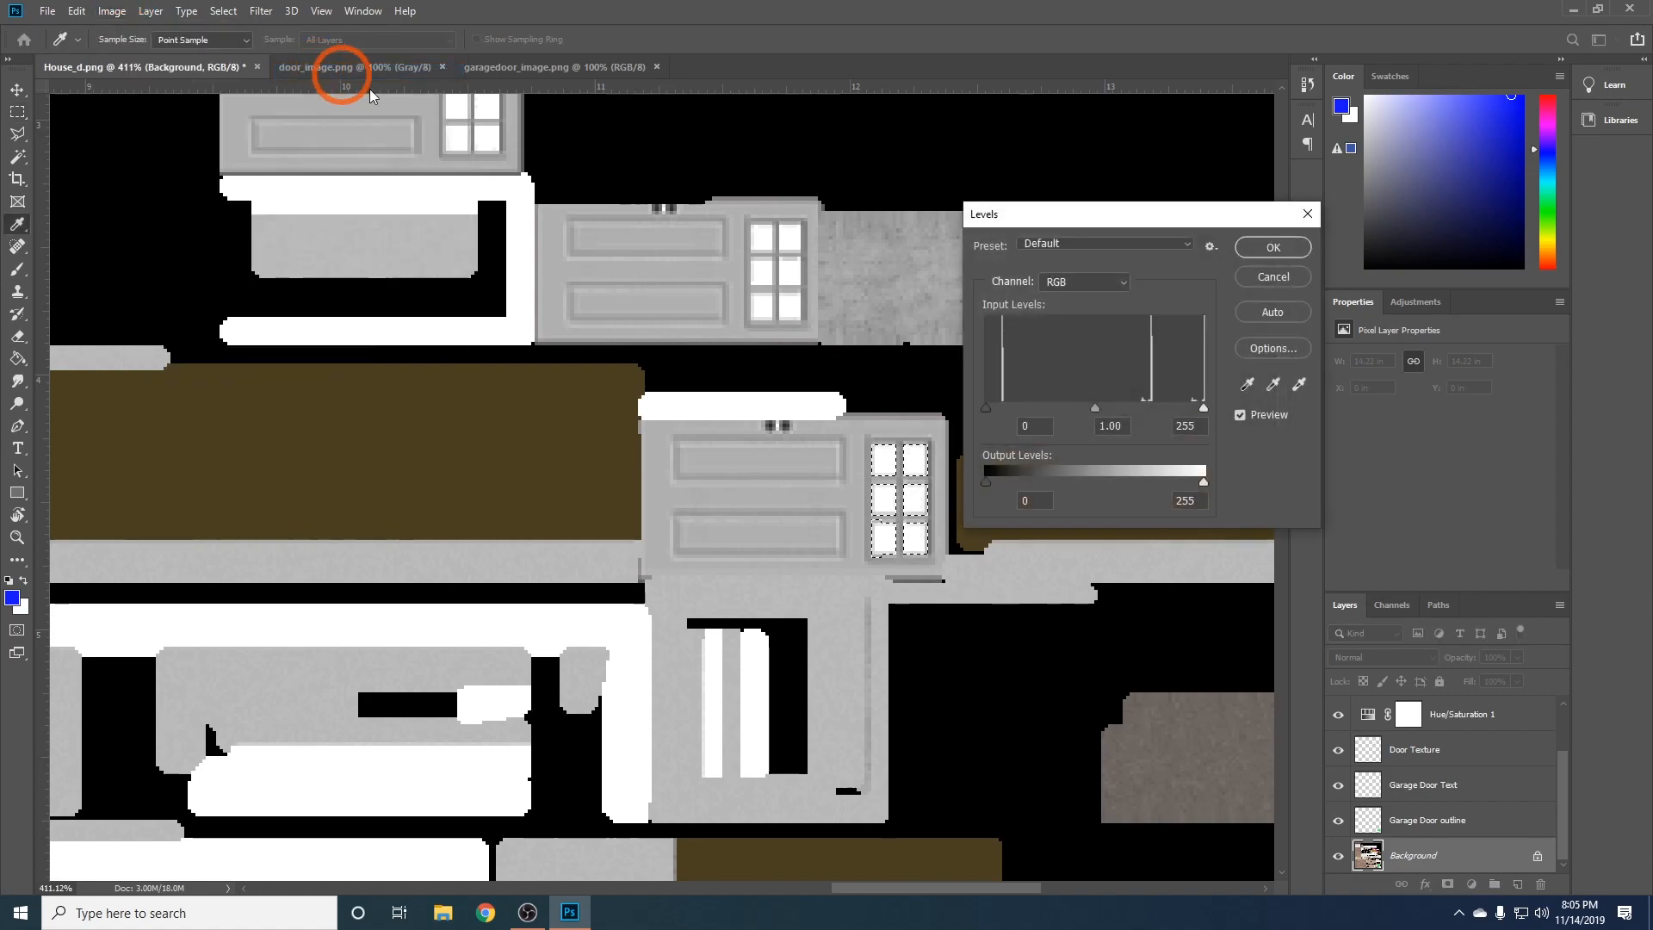
double_click(1182, 502)
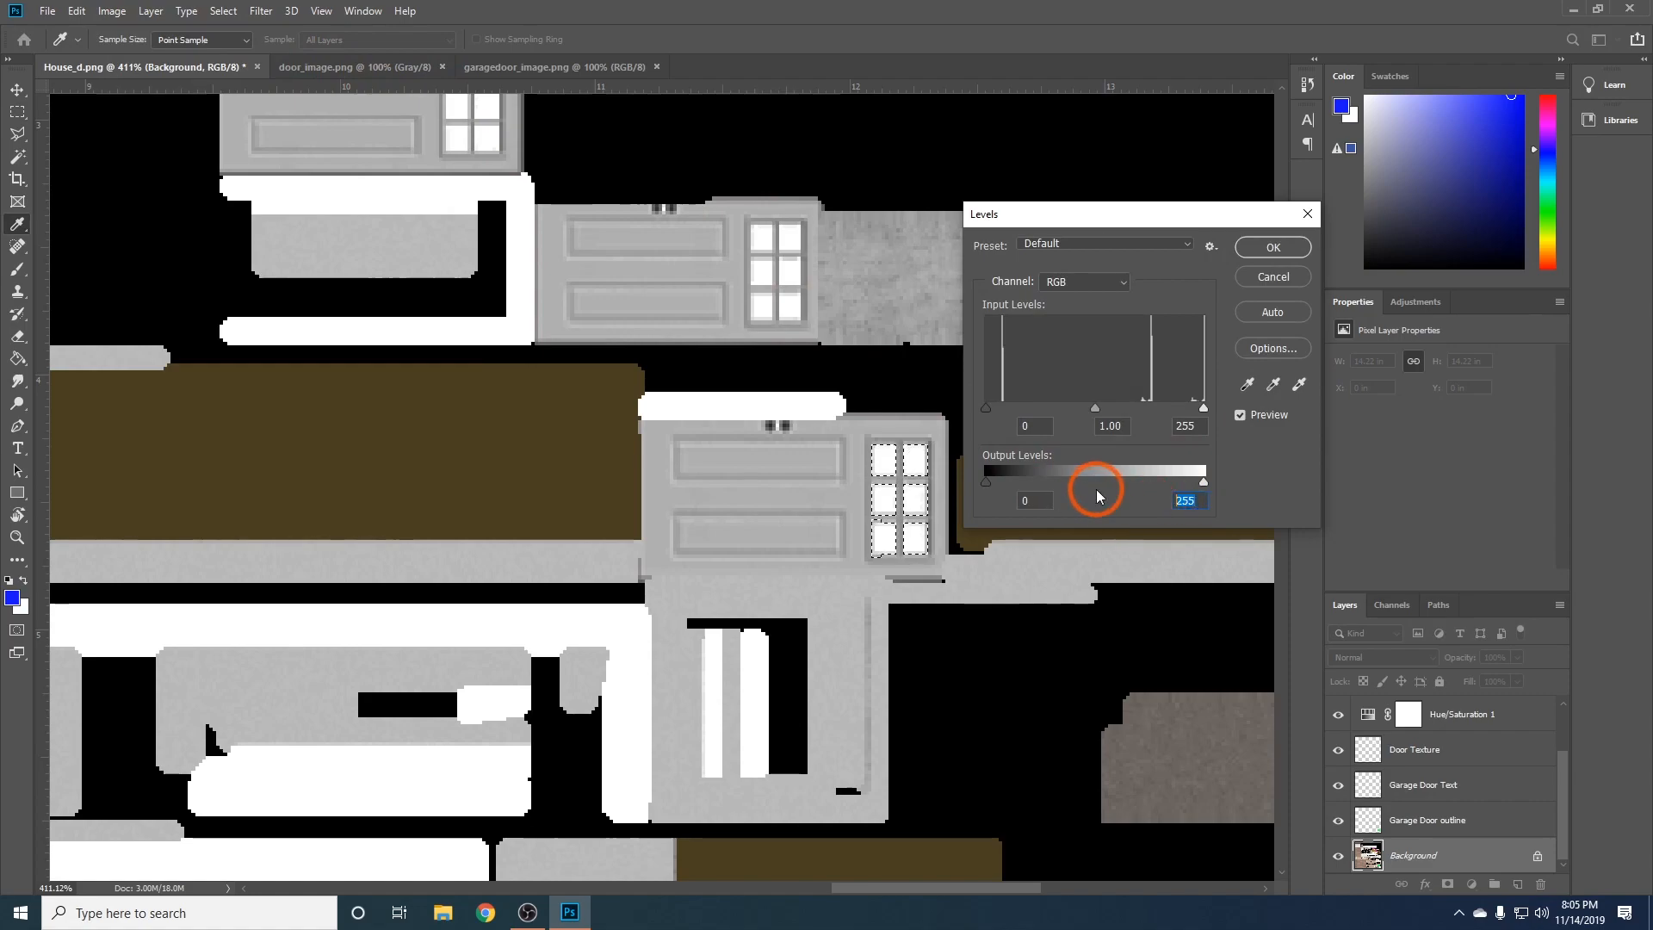
text(0)
key(Return)
key(m)
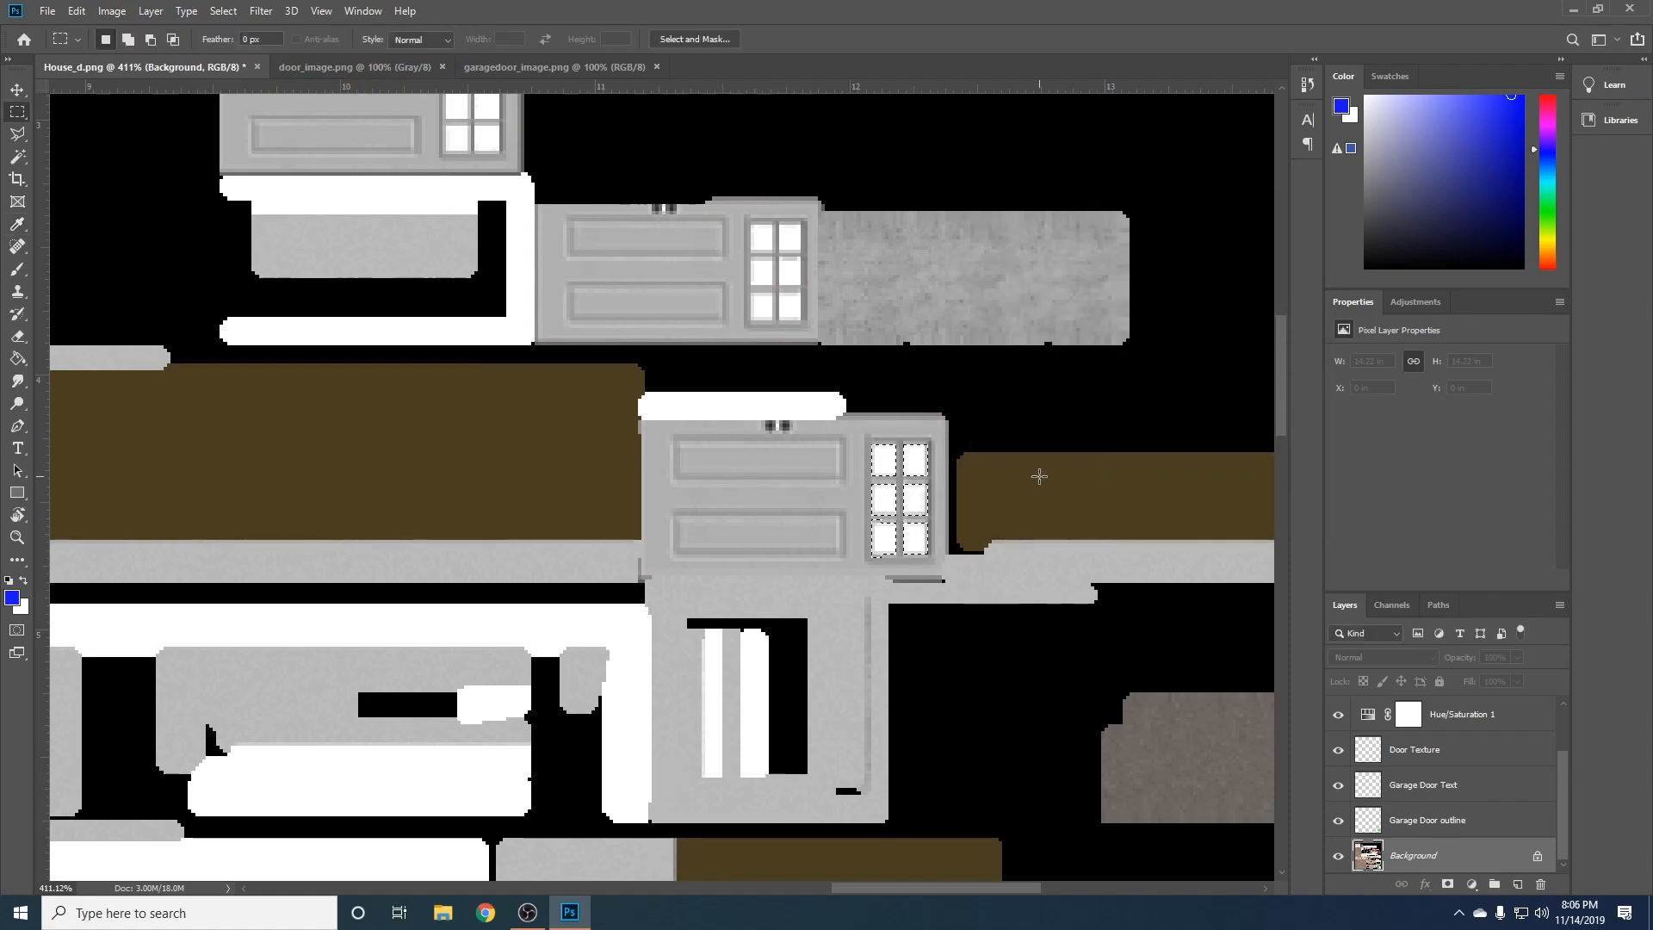
- Blacken the selected door panes on the Door Texture layer using Levels with the white output level at 0
click(1372, 755)
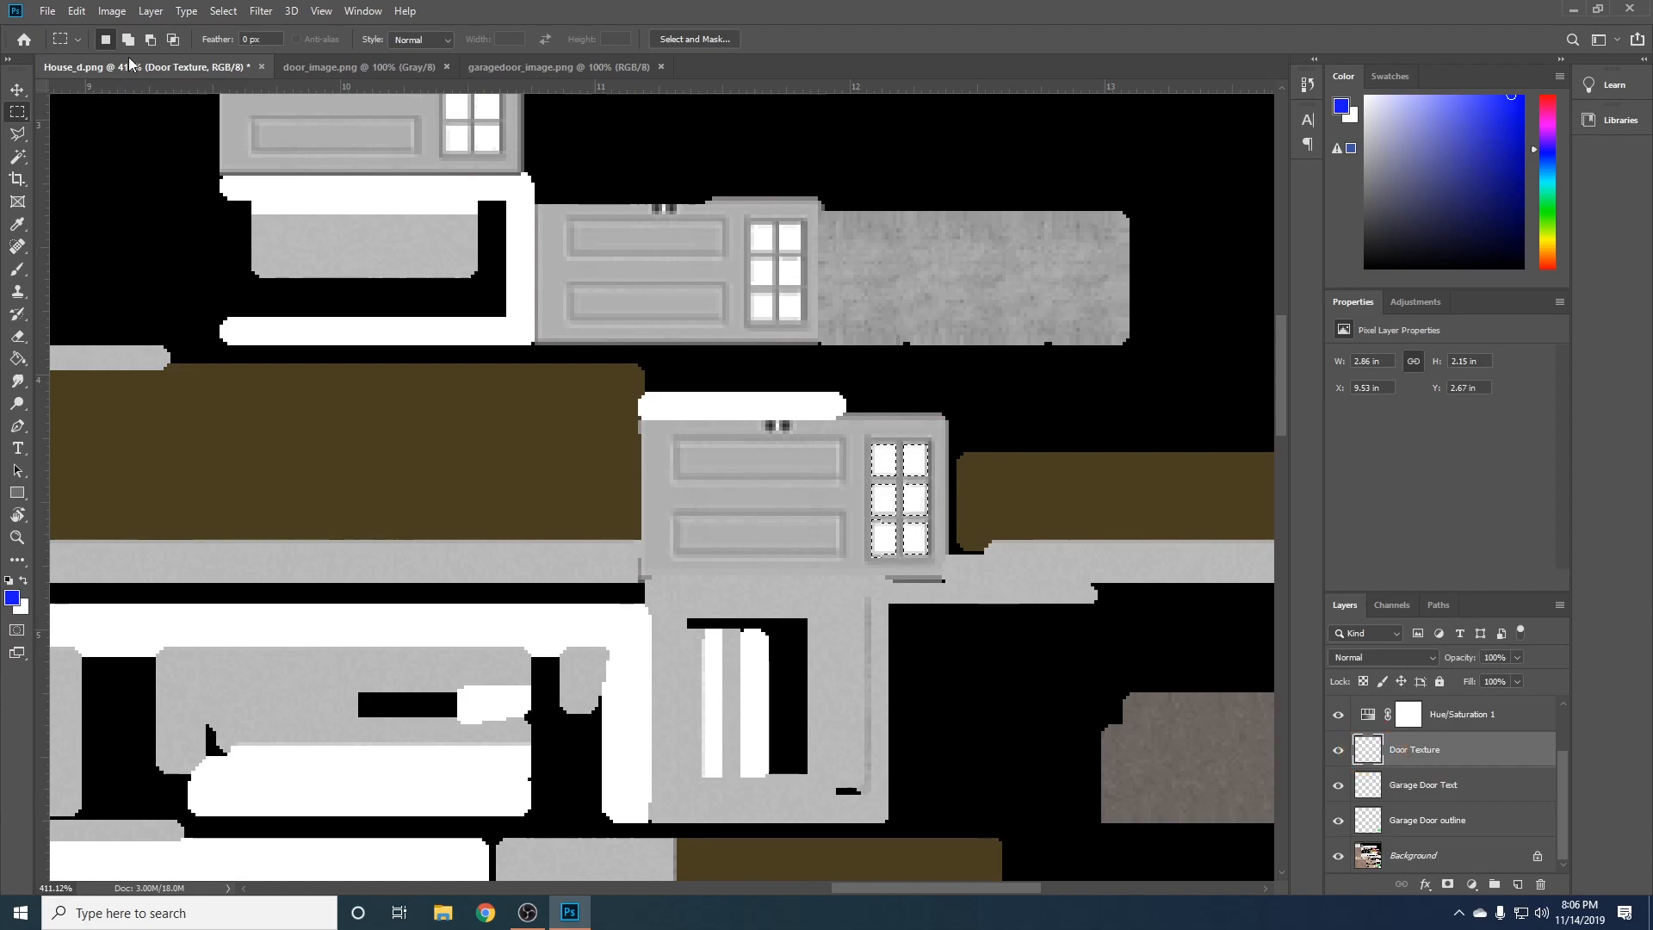
click(112, 10)
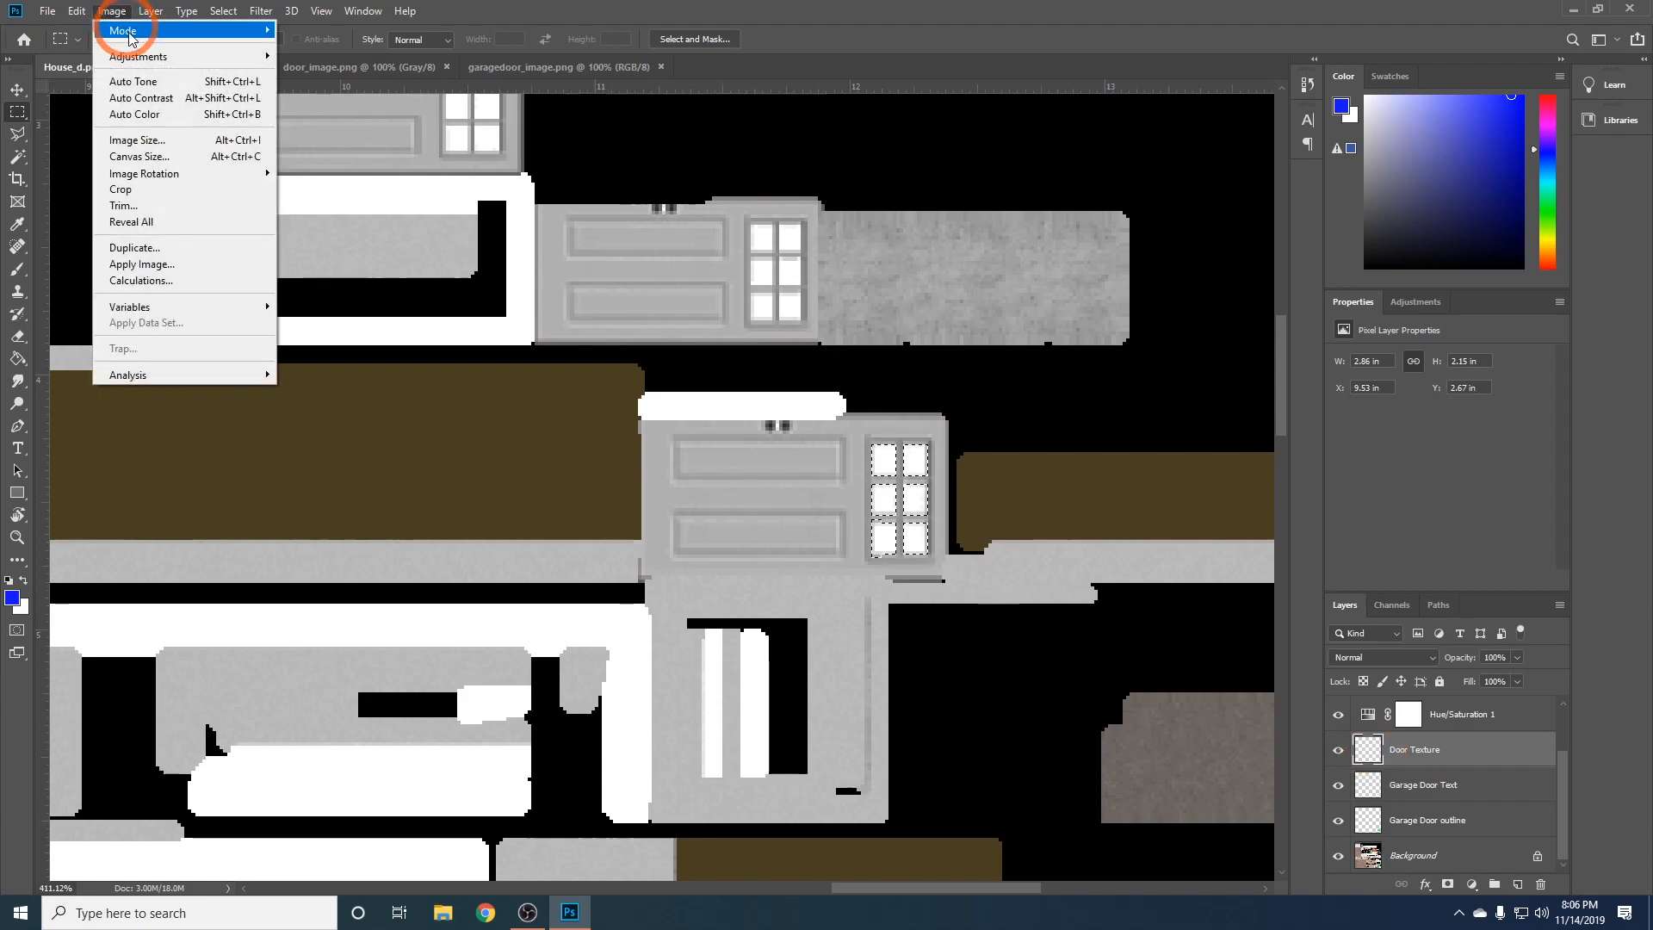
click(139, 57)
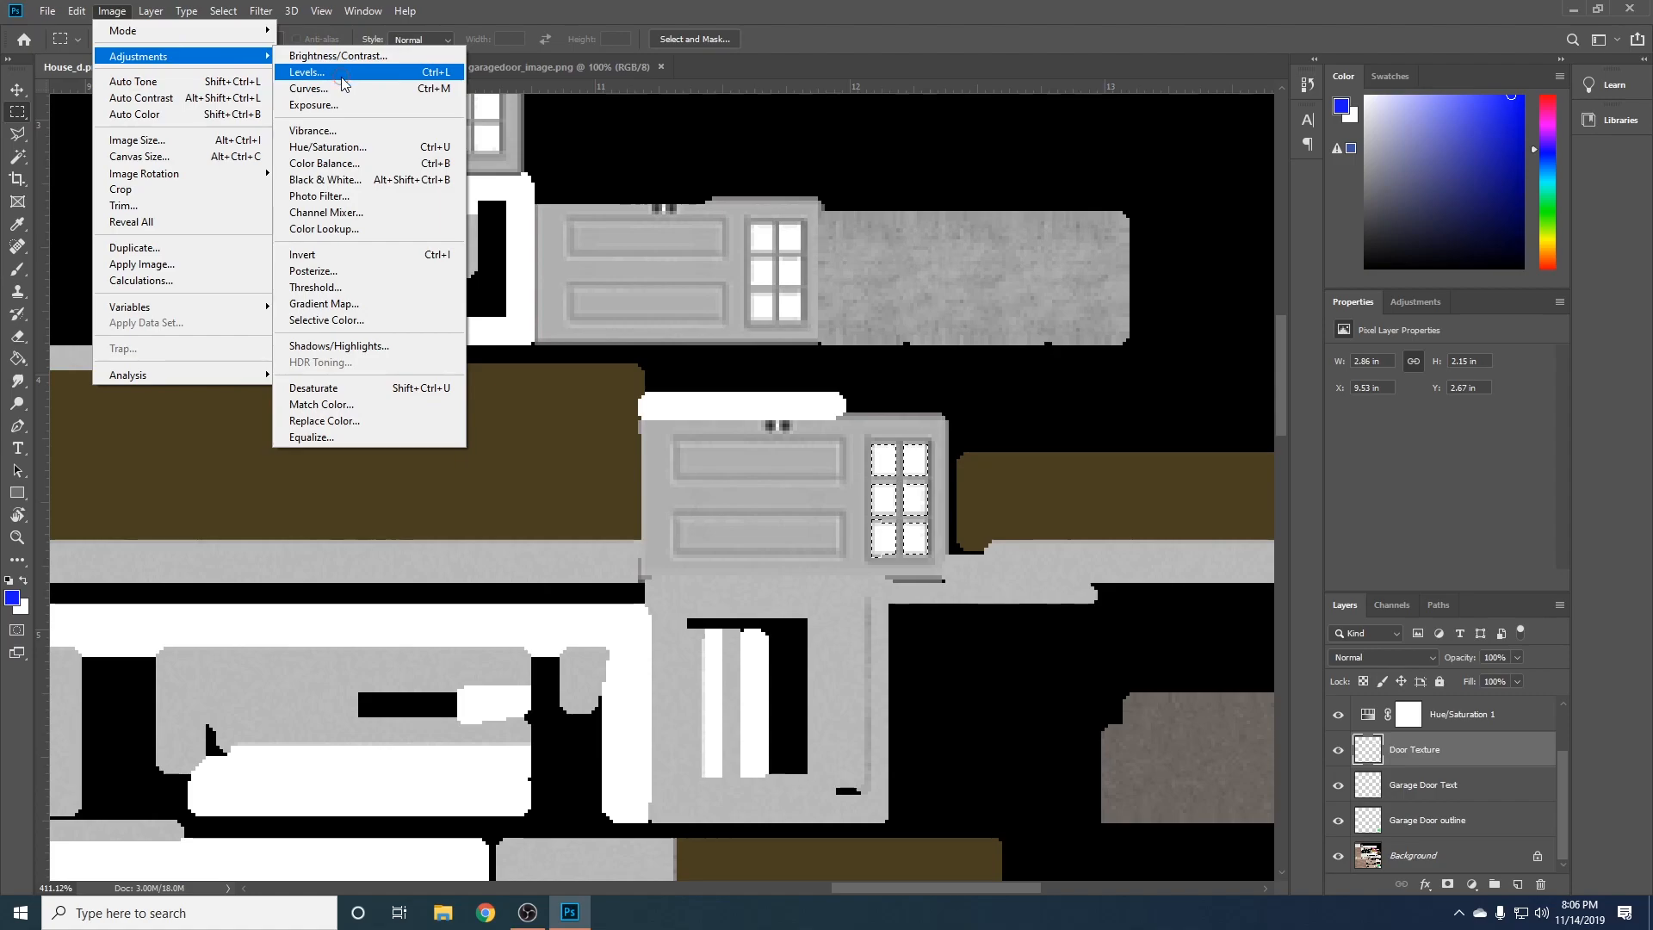
click(327, 72)
double_click(1185, 500)
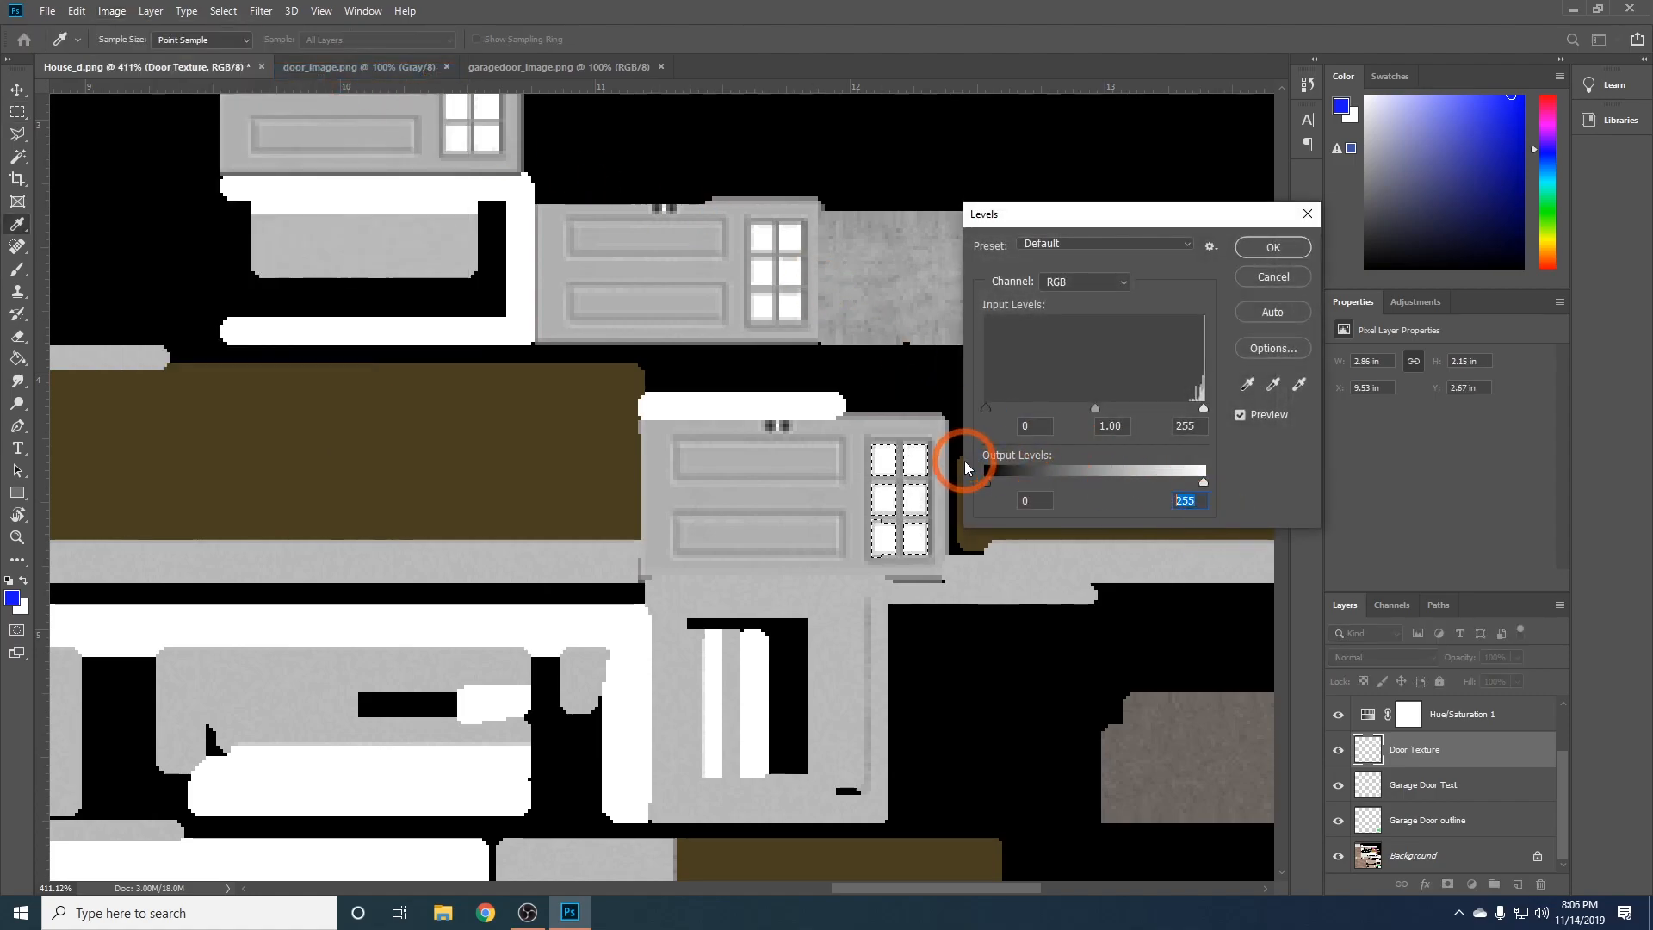
text(0)
key(Return)
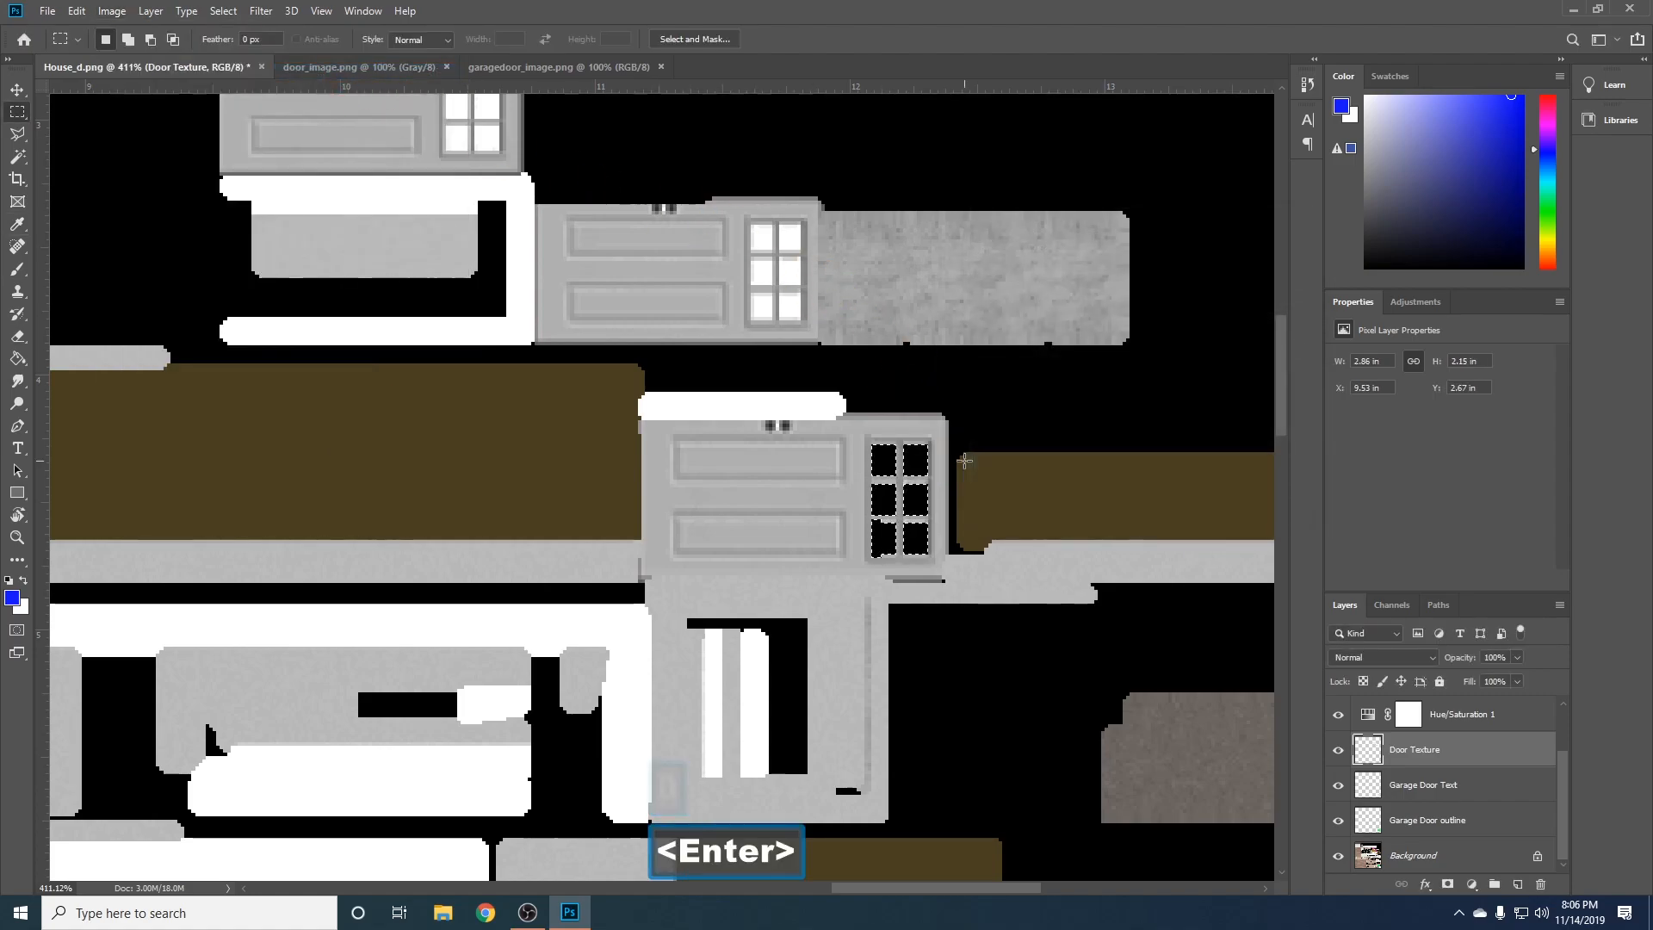
click(918, 461)
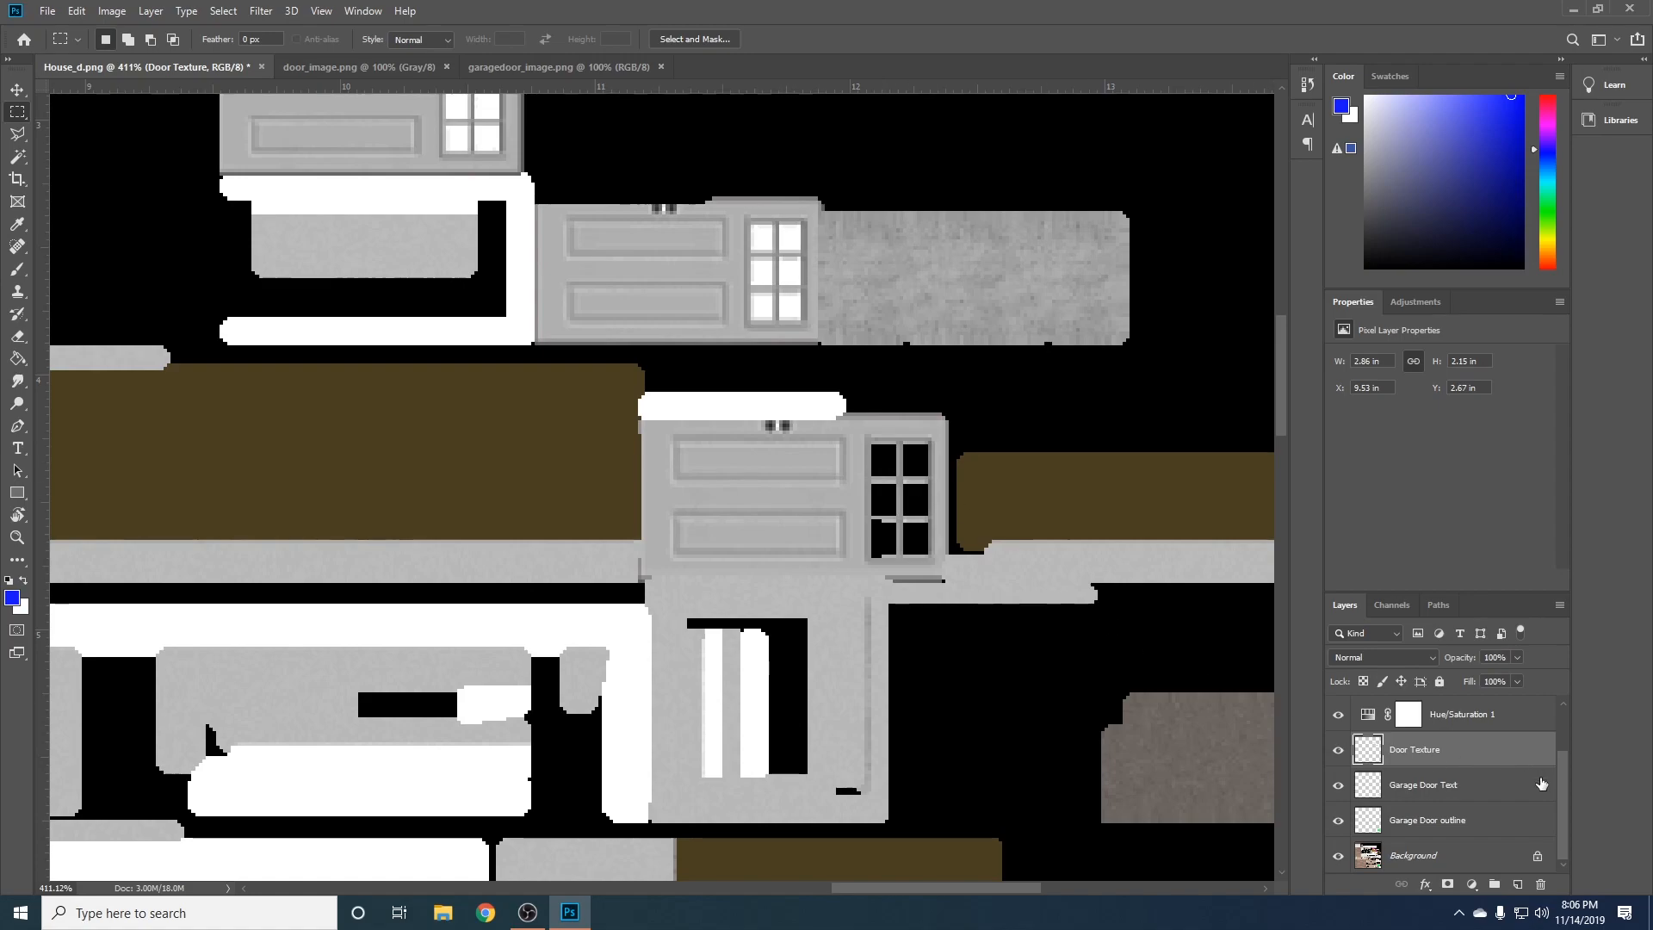
mouse_move(1565, 778)
mouse_down()
mouse_move(1562, 710)
mouse_move(1557, 771)
mouse_up()
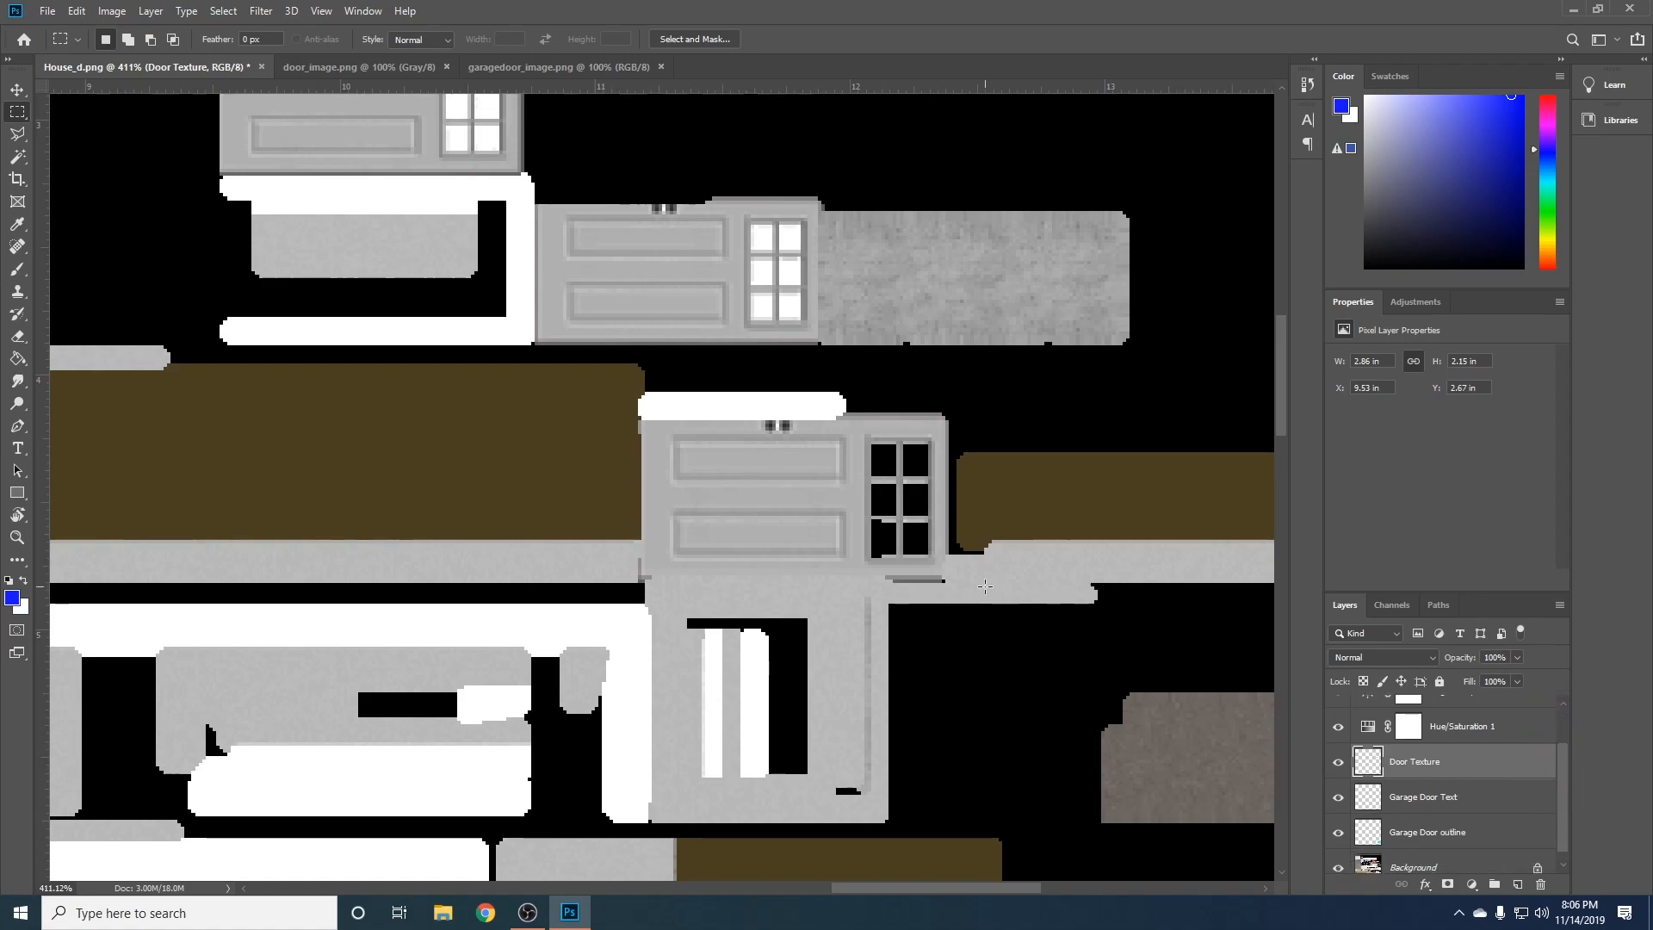
key(ctrl+z)
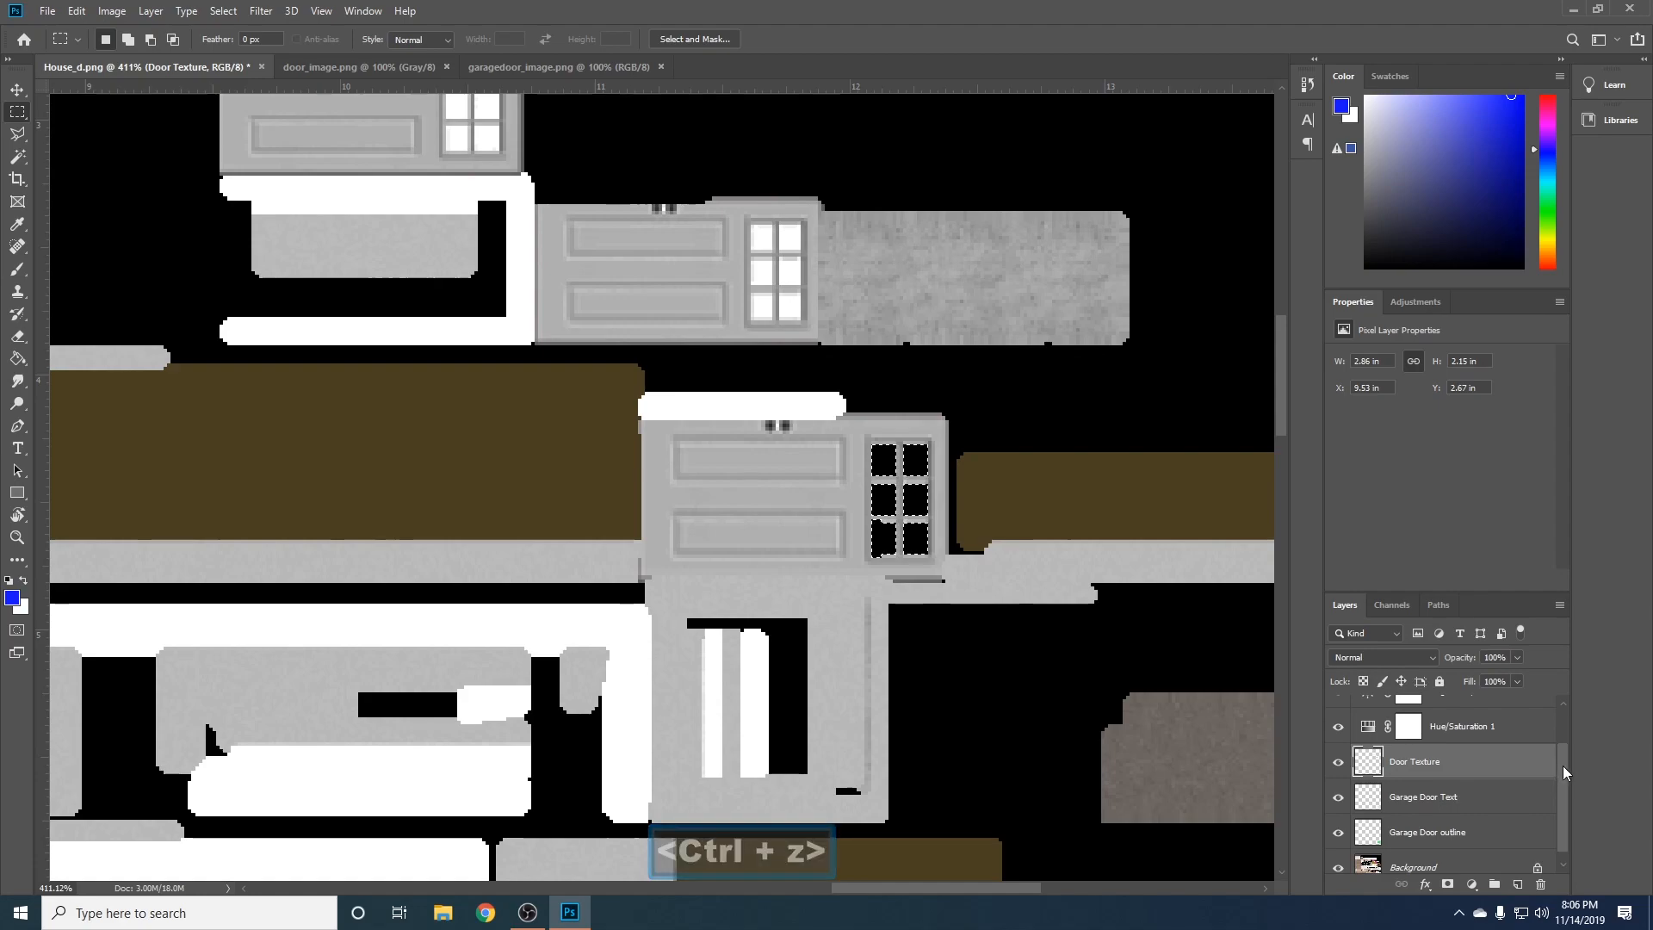
- Show the SpecIll layer, whiten the selected door panes on it using Levels with the black output level at 255, and clear the selection
click(1567, 688)
click(1367, 711)
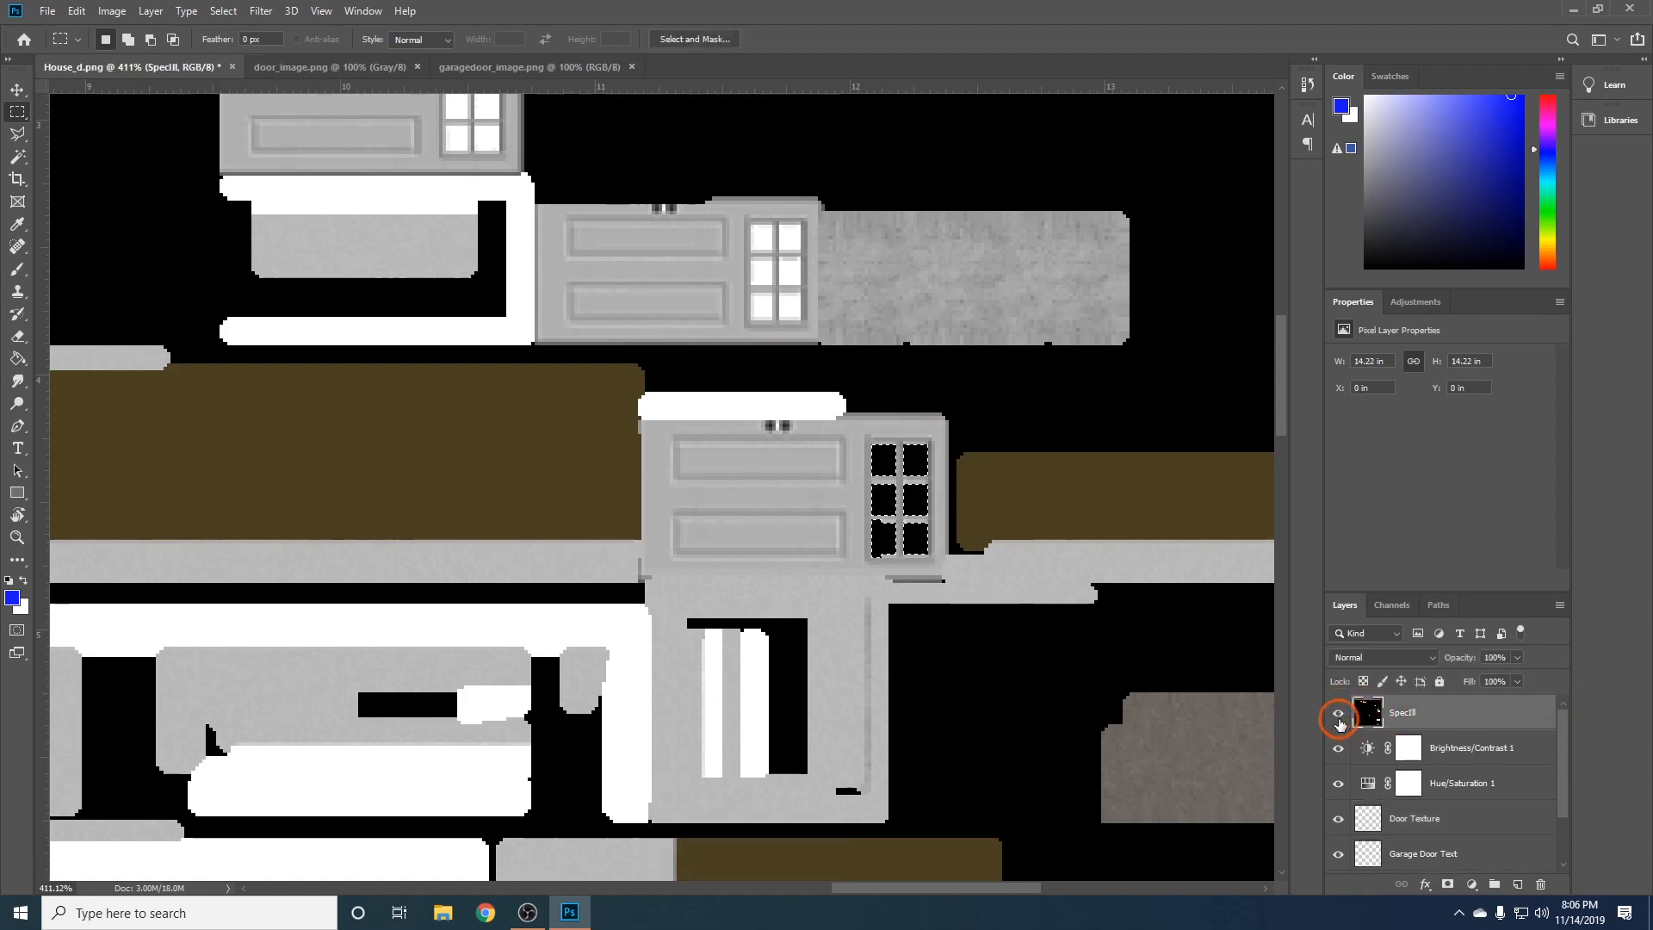
click(1338, 713)
click(112, 10)
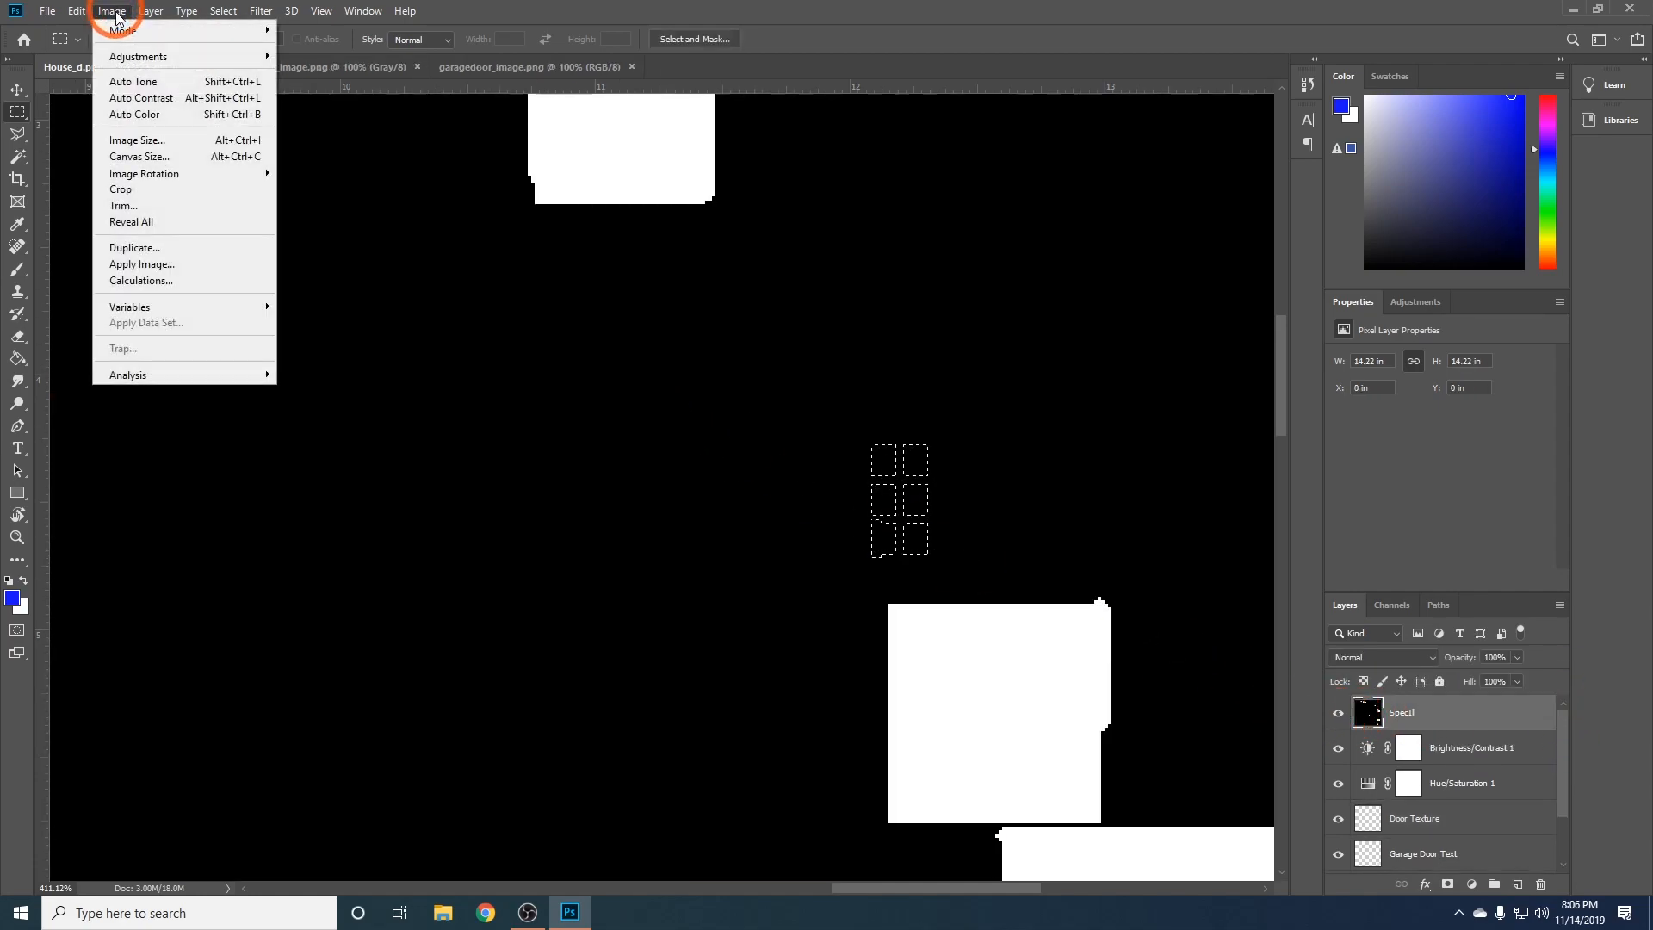
mouse_move(127, 62)
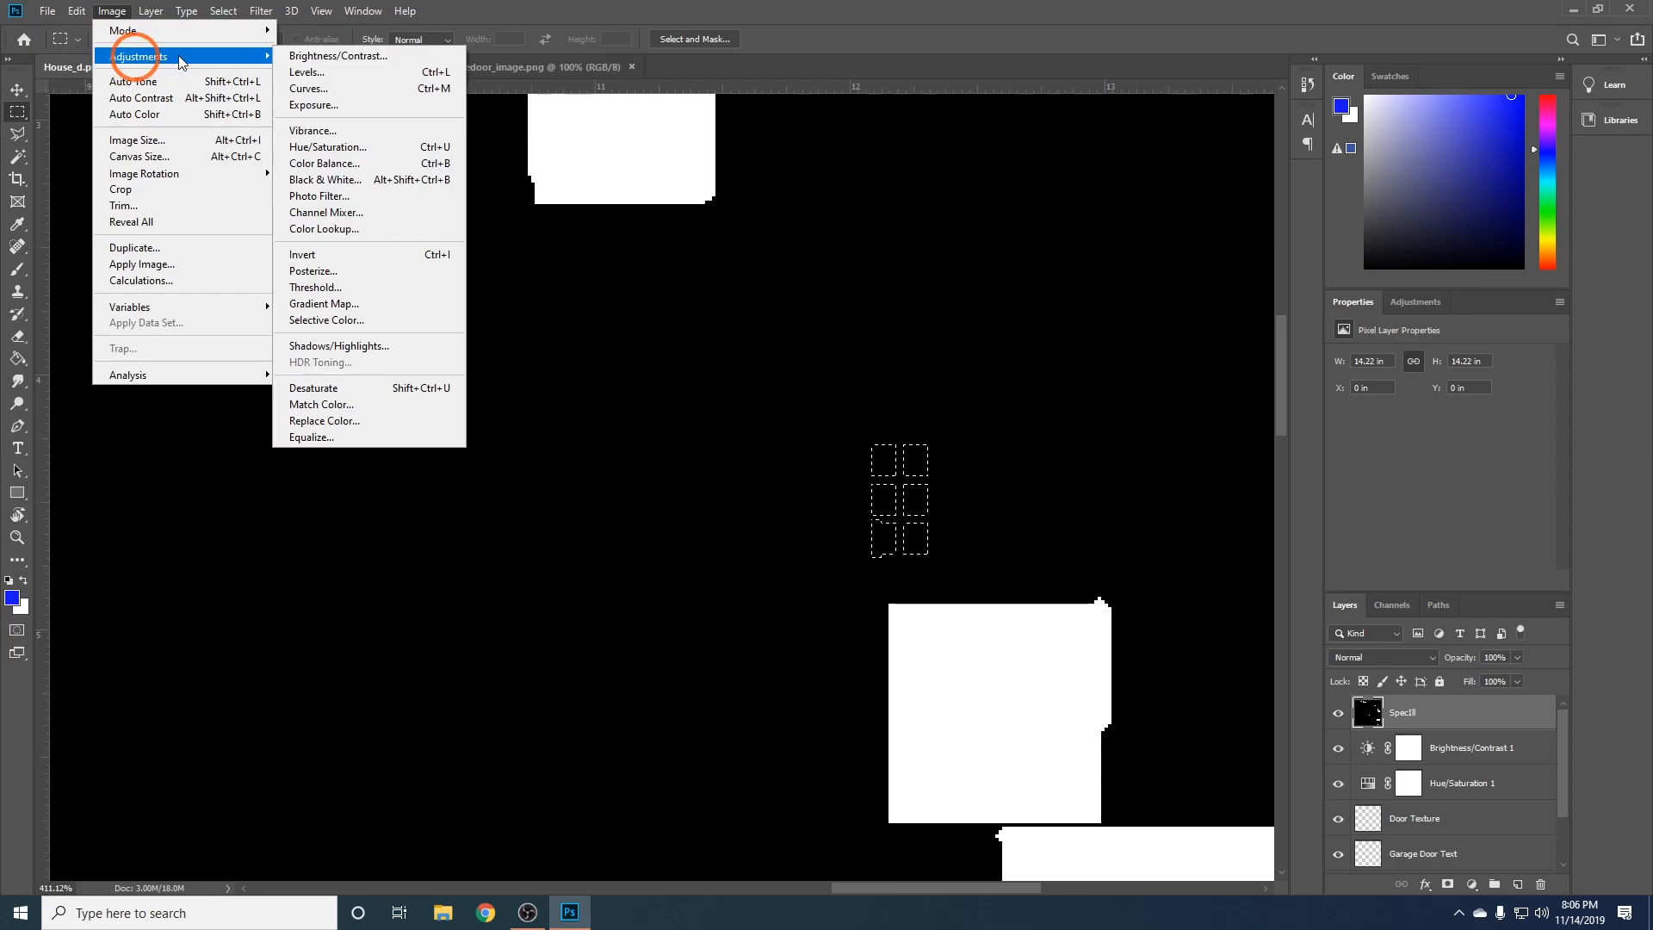
click(332, 74)
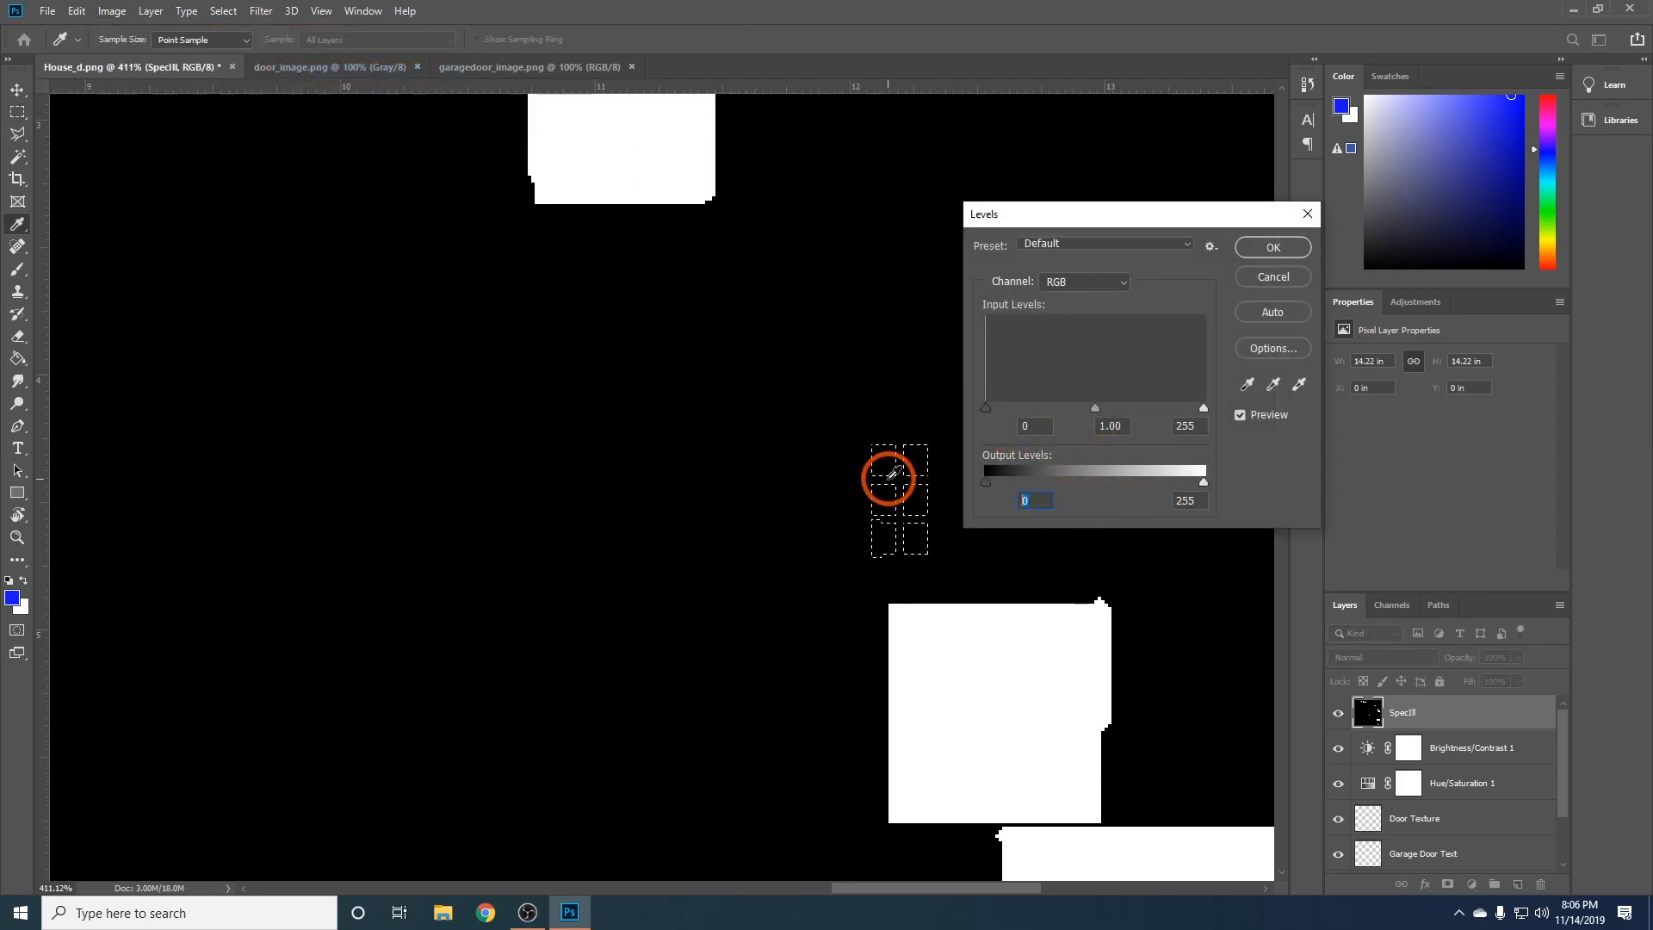
text(255)
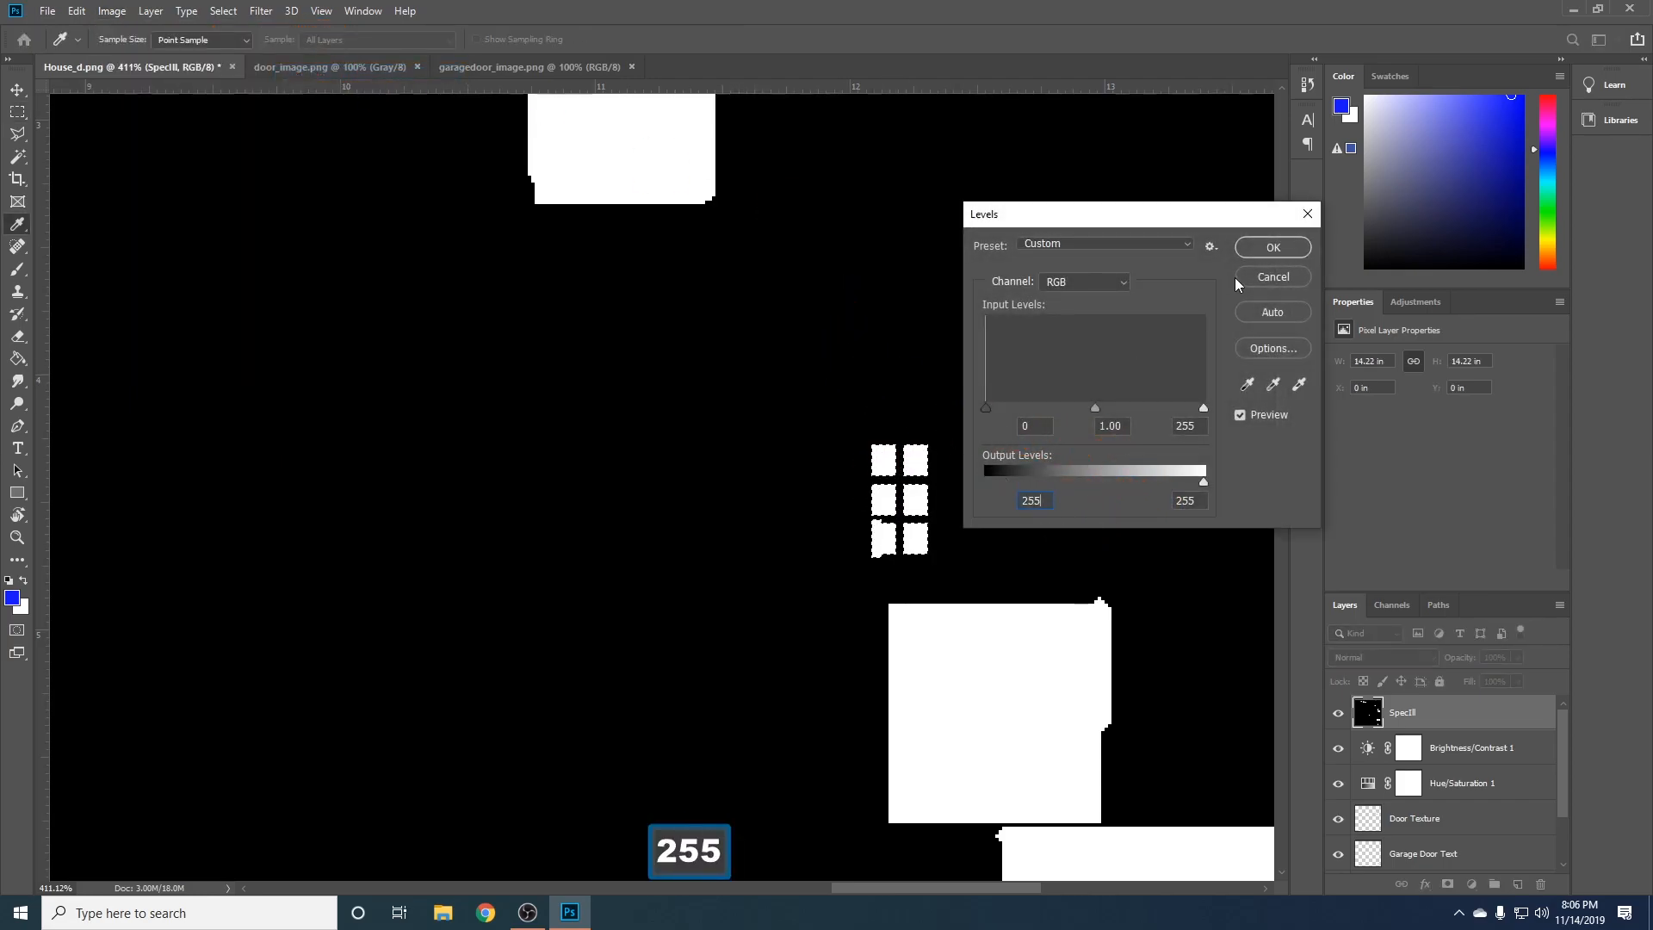
click(1253, 250)
click(886, 490)
click(910, 482)
click(895, 535)
- Save the SpecIll view as a PNG over House_i.png in the House folder, with the large file size option
alt+scroll(902, 564, down, 5)
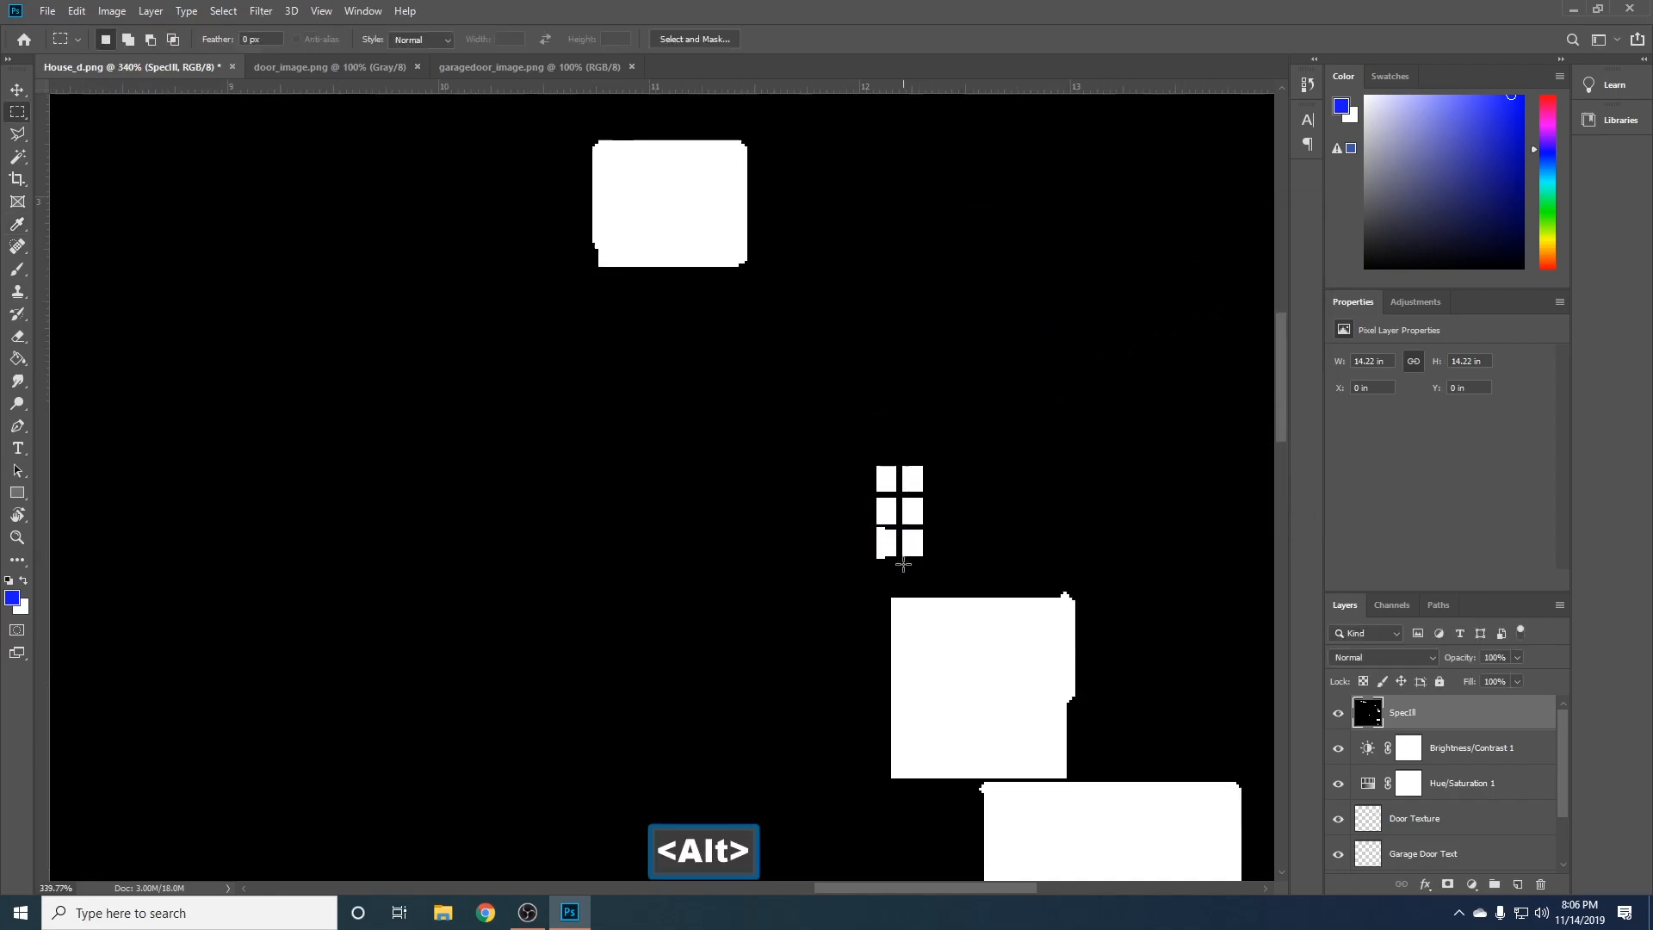
alt+scroll(904, 565, down, 3)
alt+scroll(903, 564, up, 1)
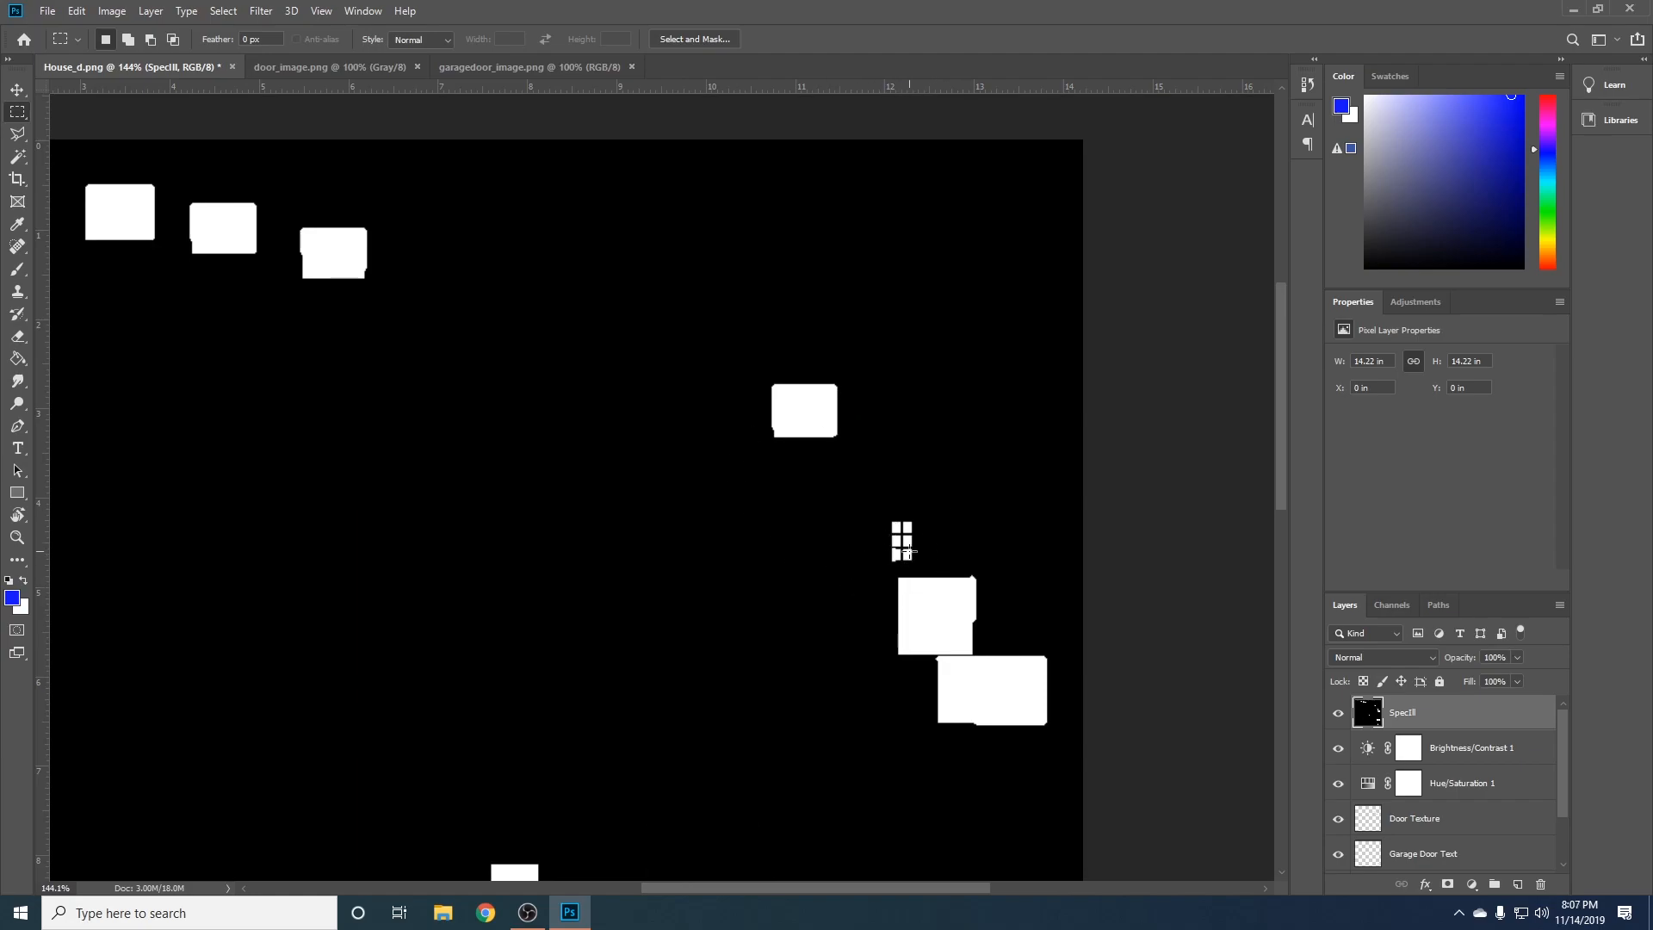
click(48, 10)
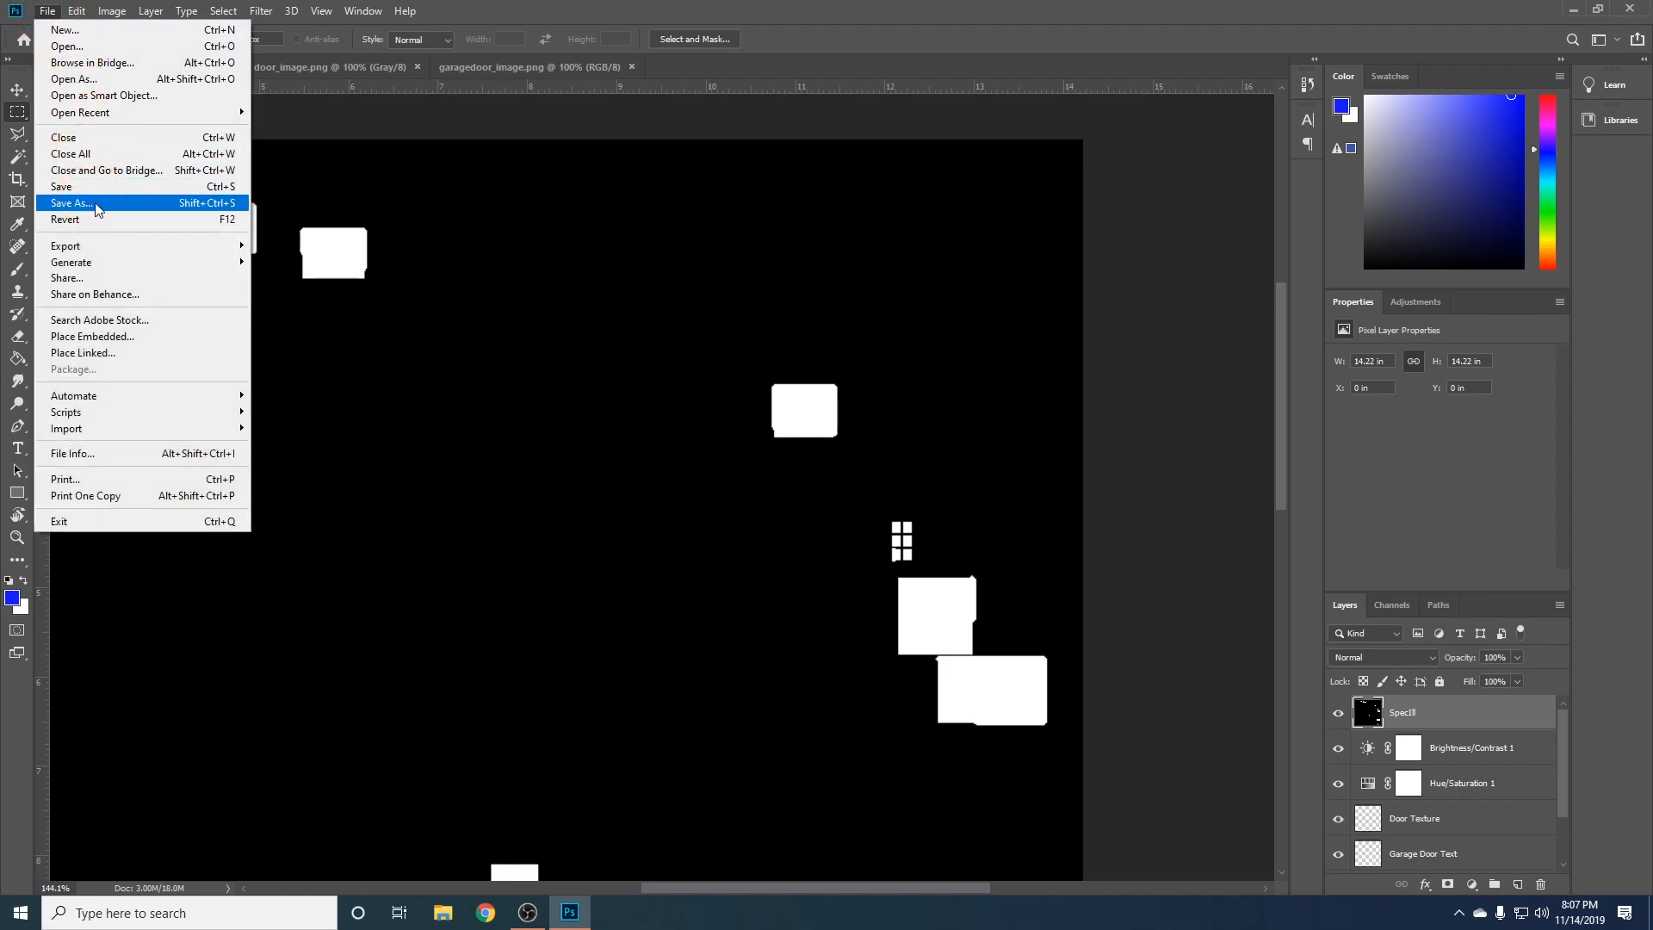
click(138, 204)
click(510, 306)
click(204, 398)
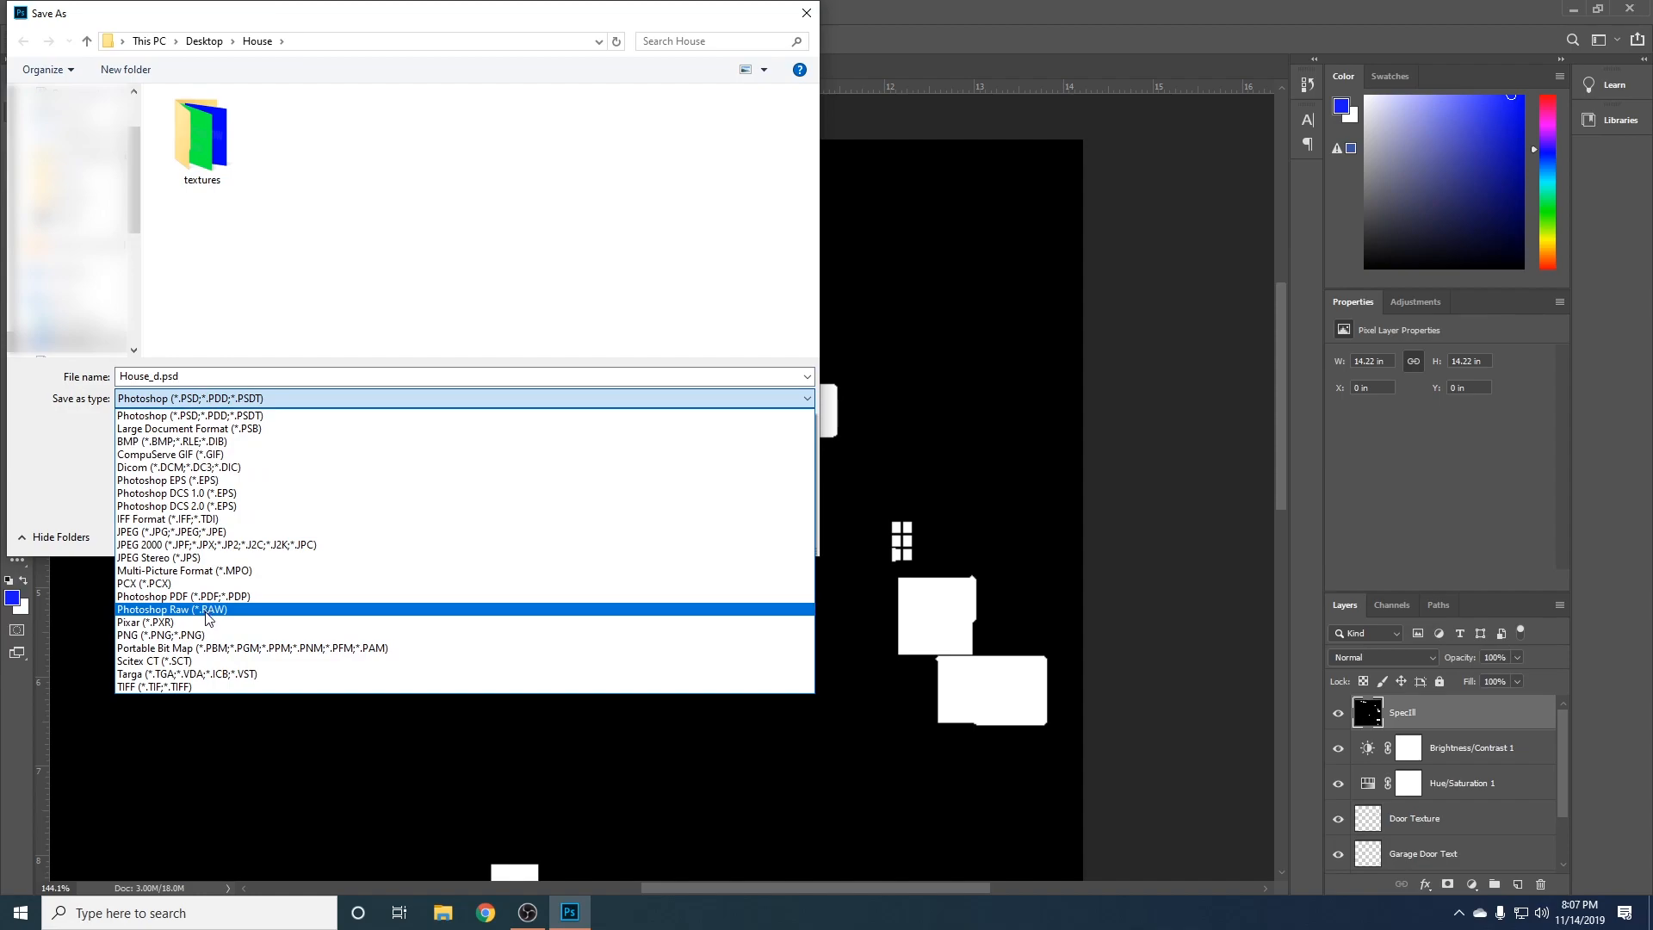
click(191, 635)
click(408, 166)
click(676, 534)
click(892, 460)
click(917, 269)
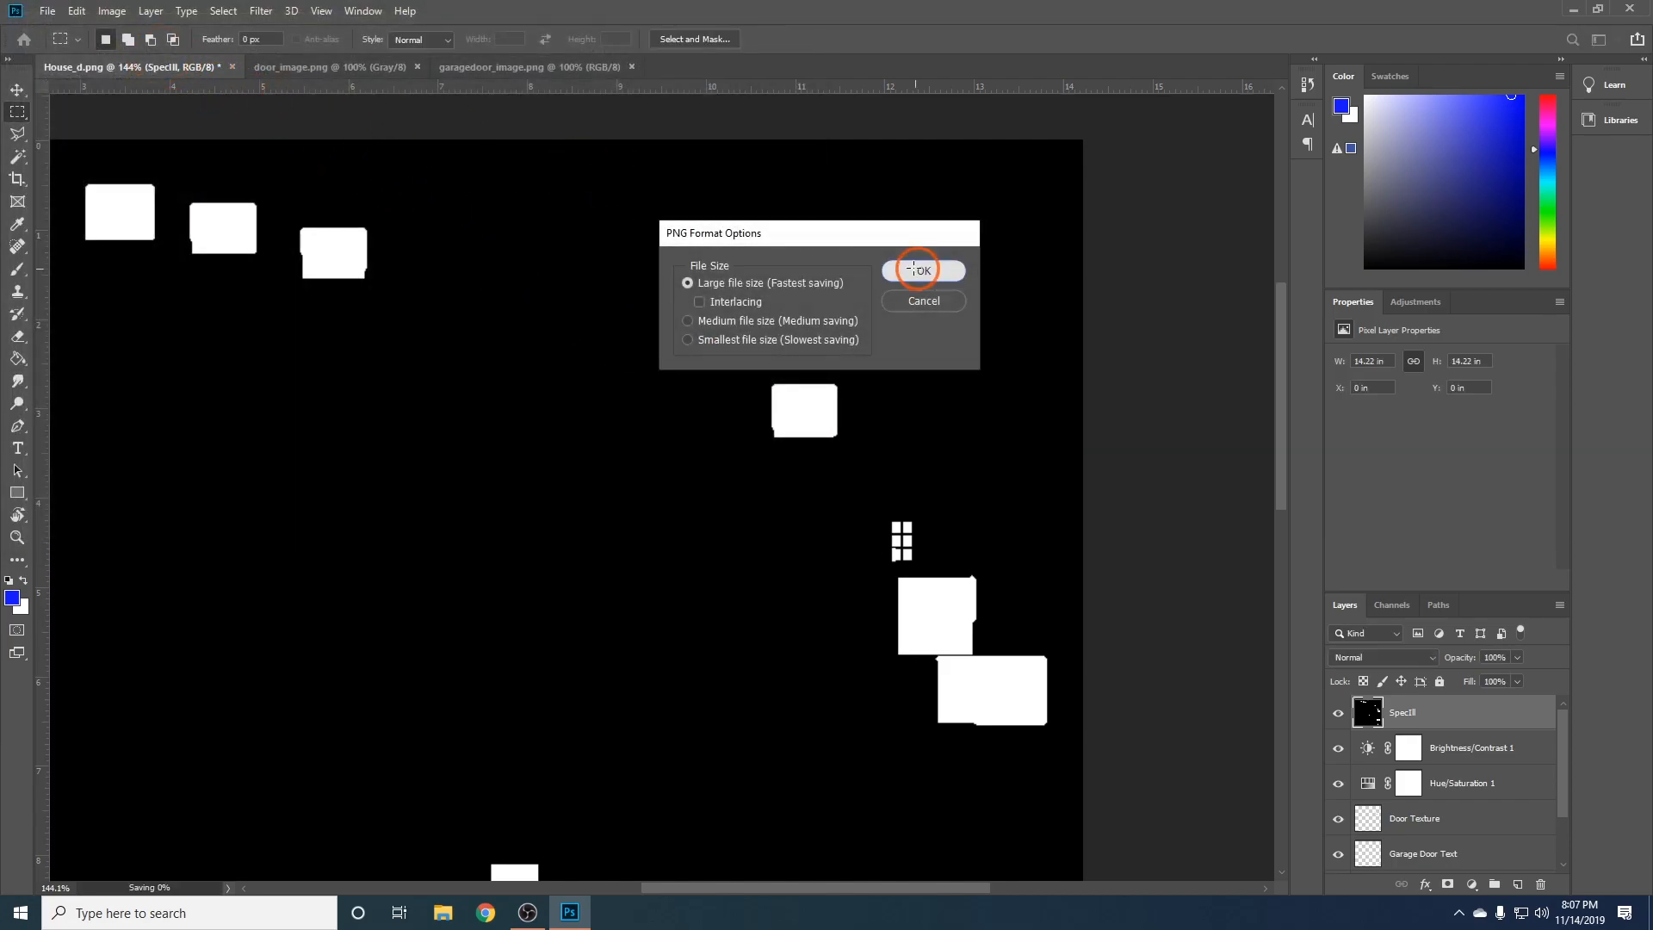
- Save the same SpecIll view as a PNG over House_s.png in the House folder, replacing the existing file
click(47, 10)
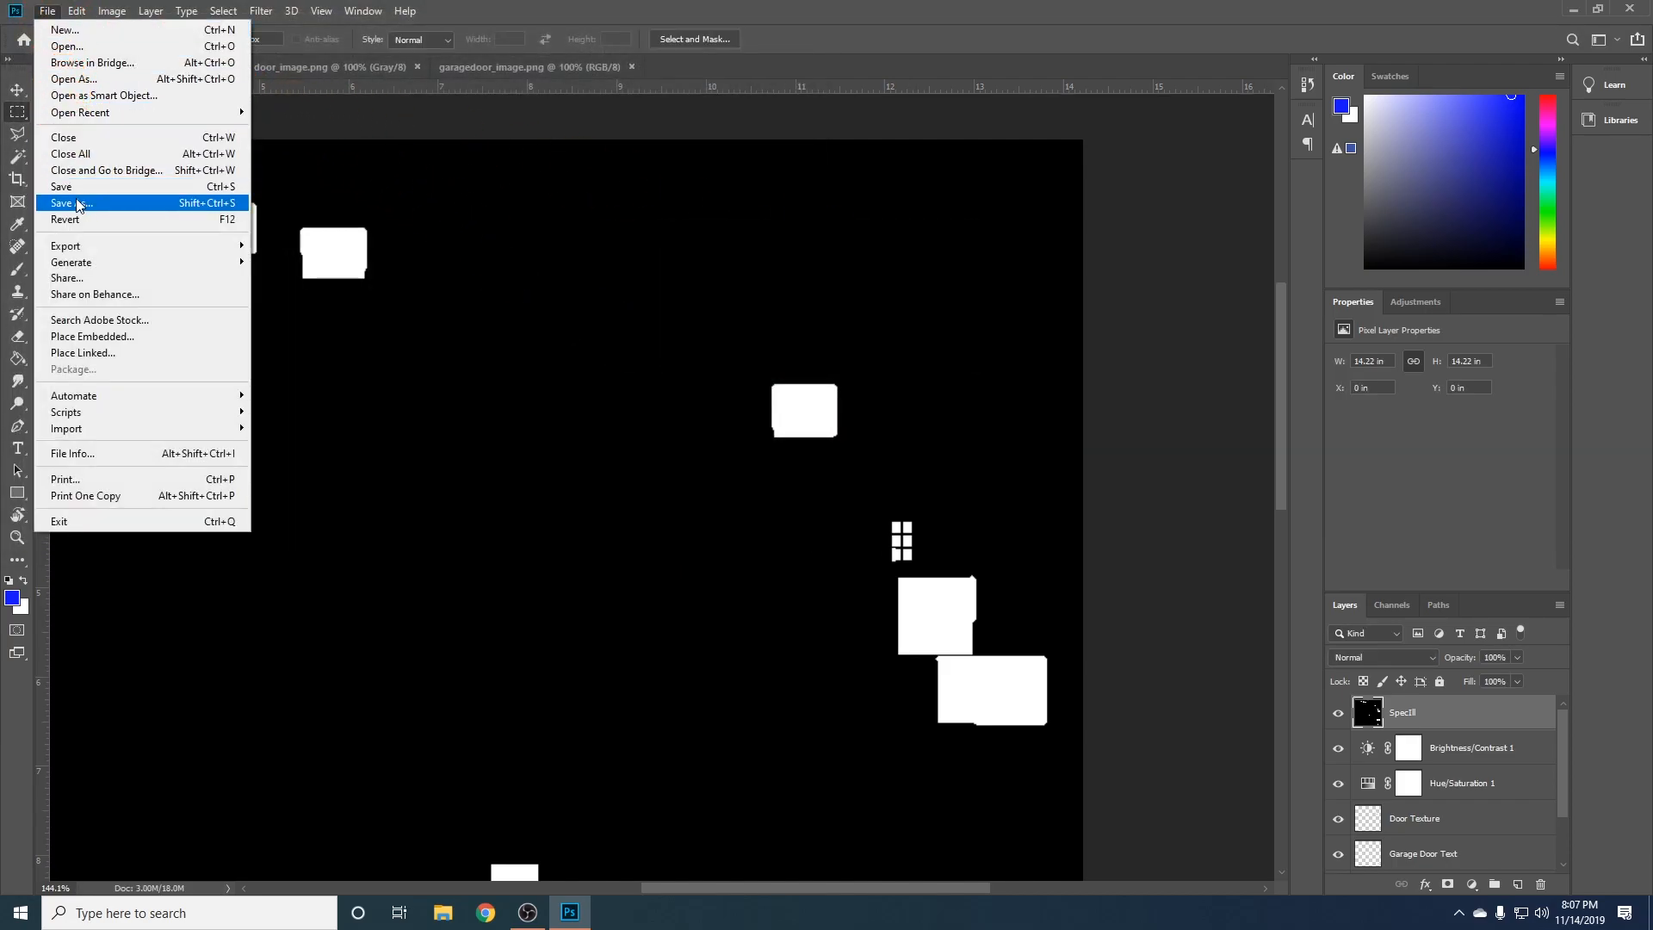
click(77, 204)
click(405, 398)
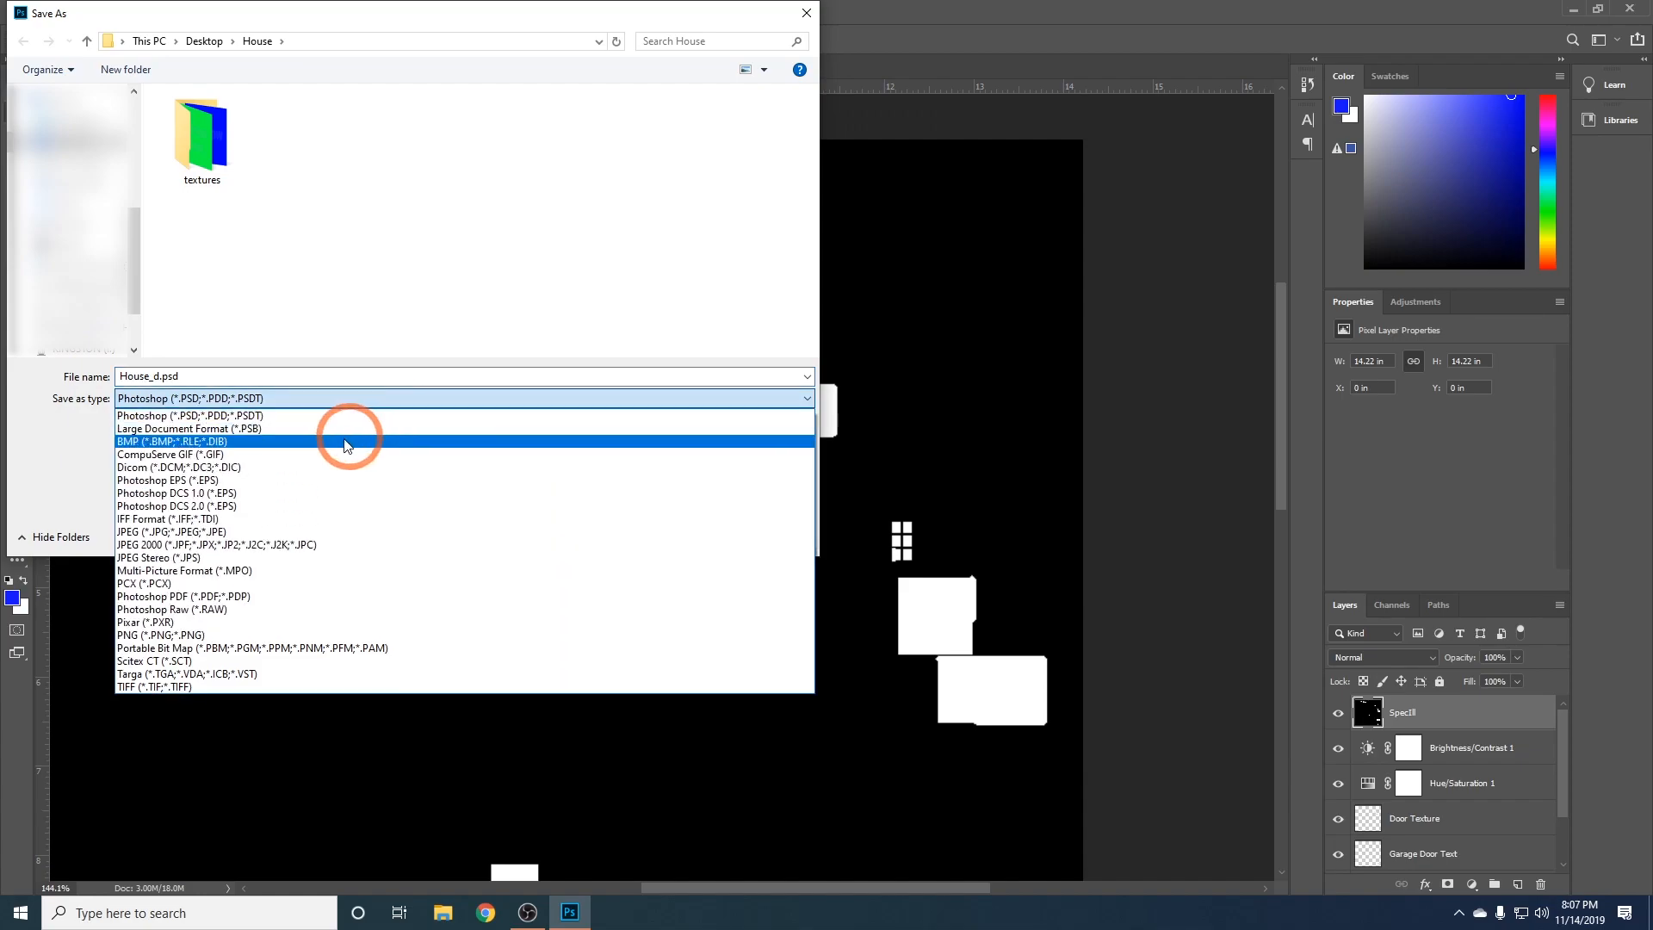
click(245, 635)
click(475, 141)
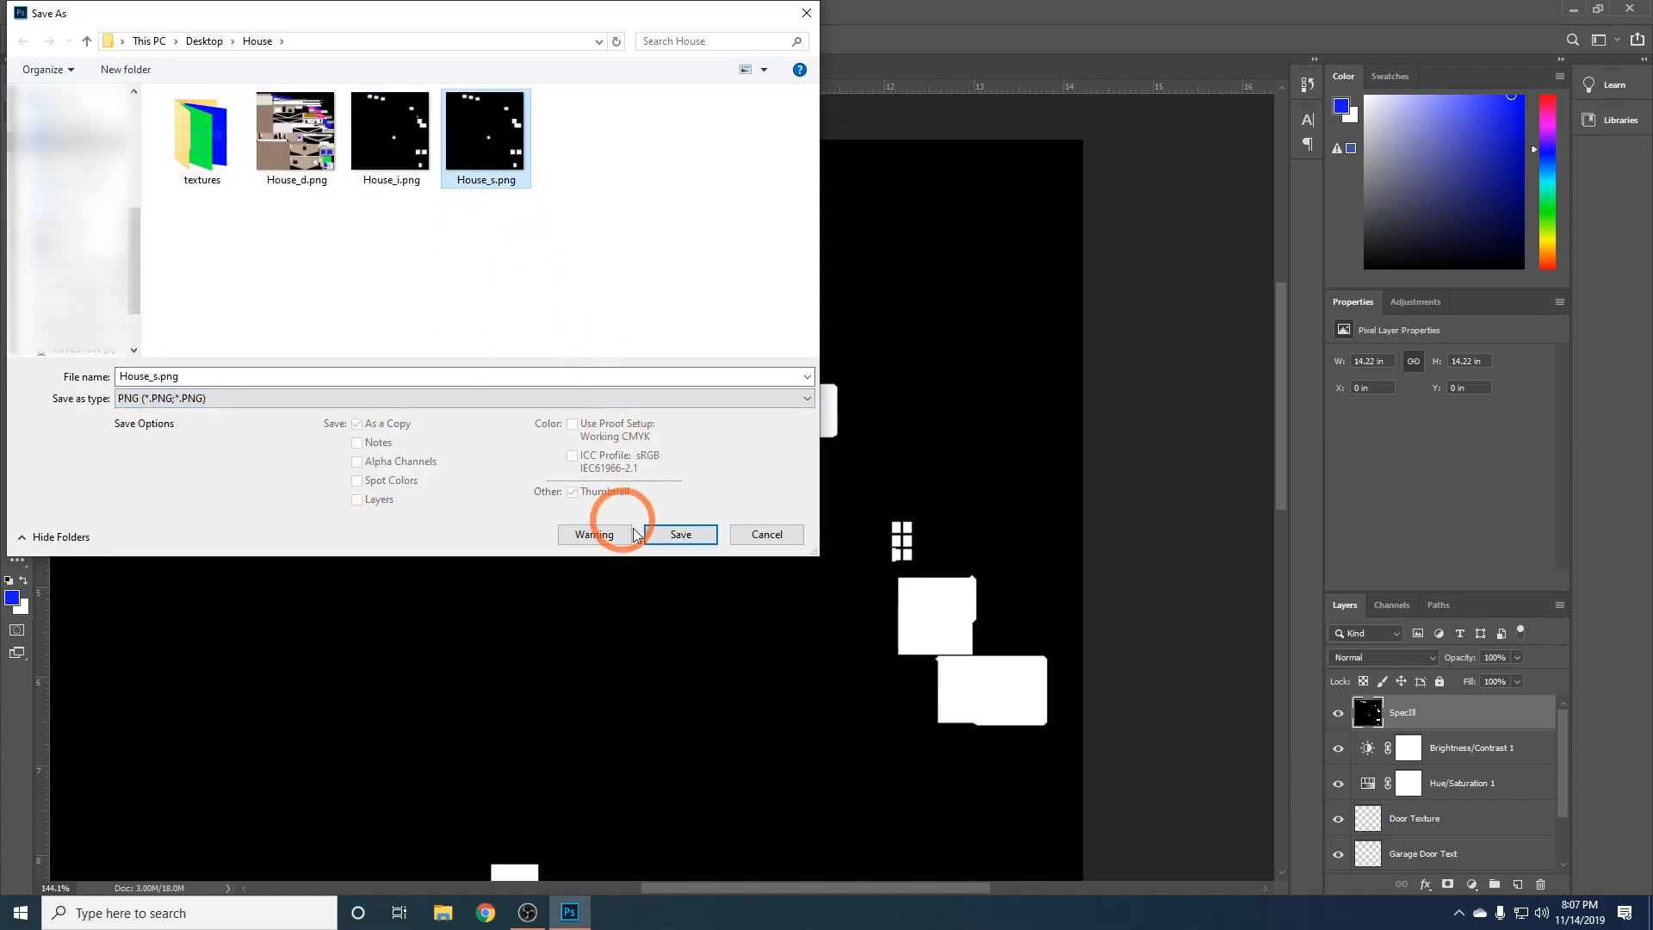
click(661, 534)
click(875, 458)
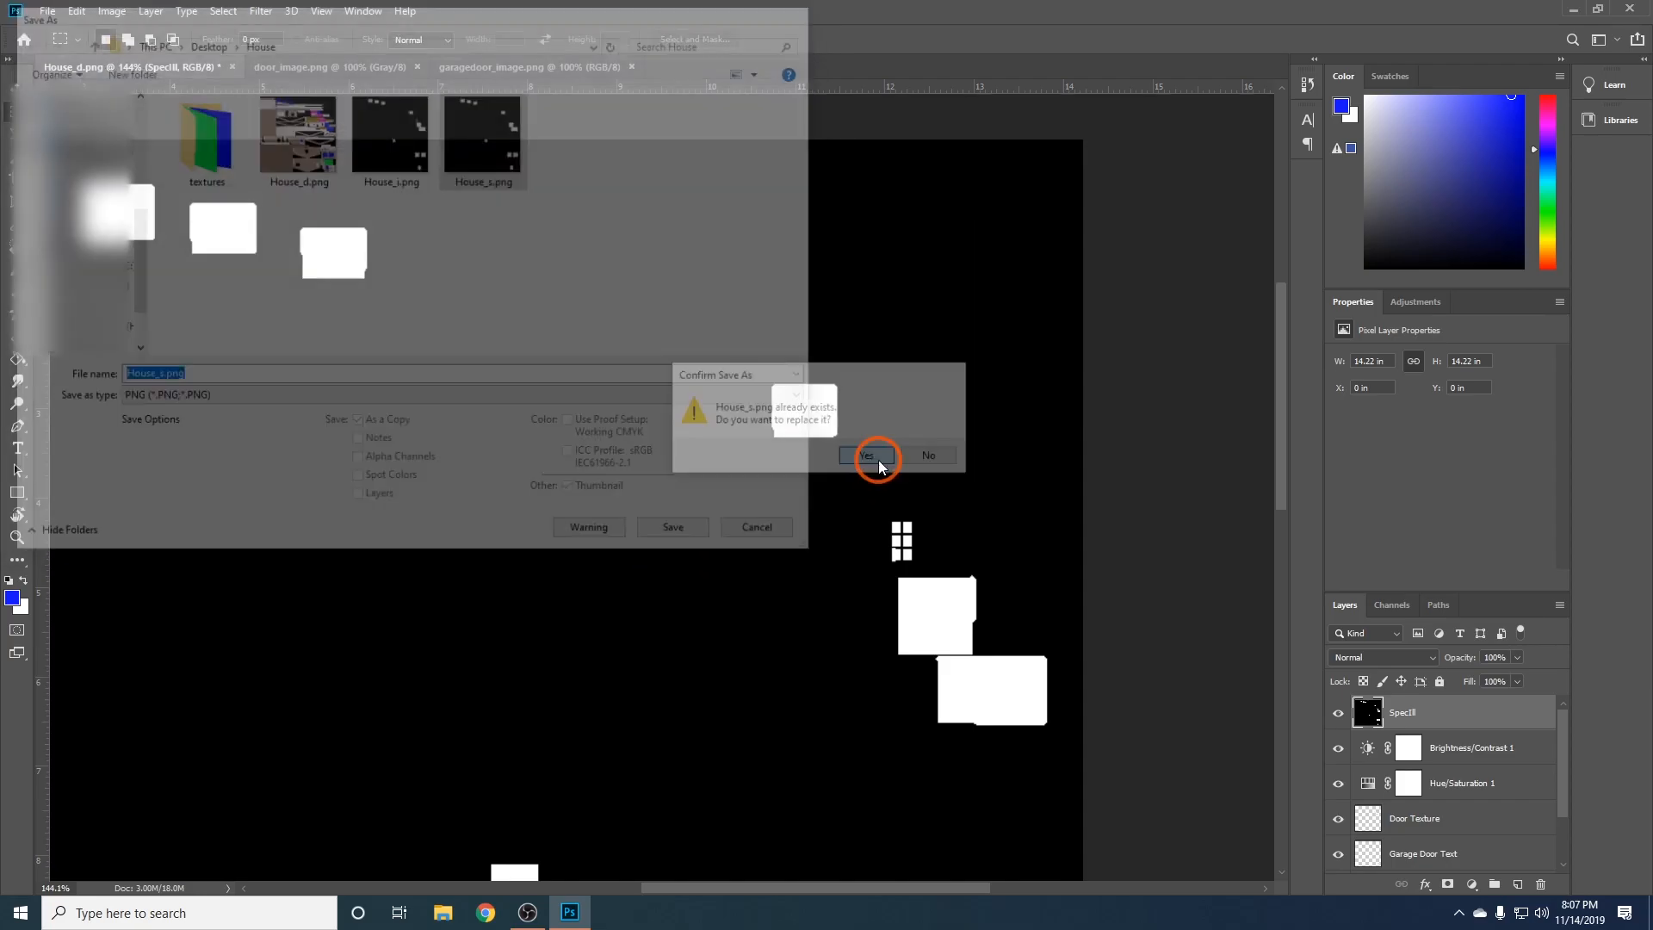
click(926, 271)
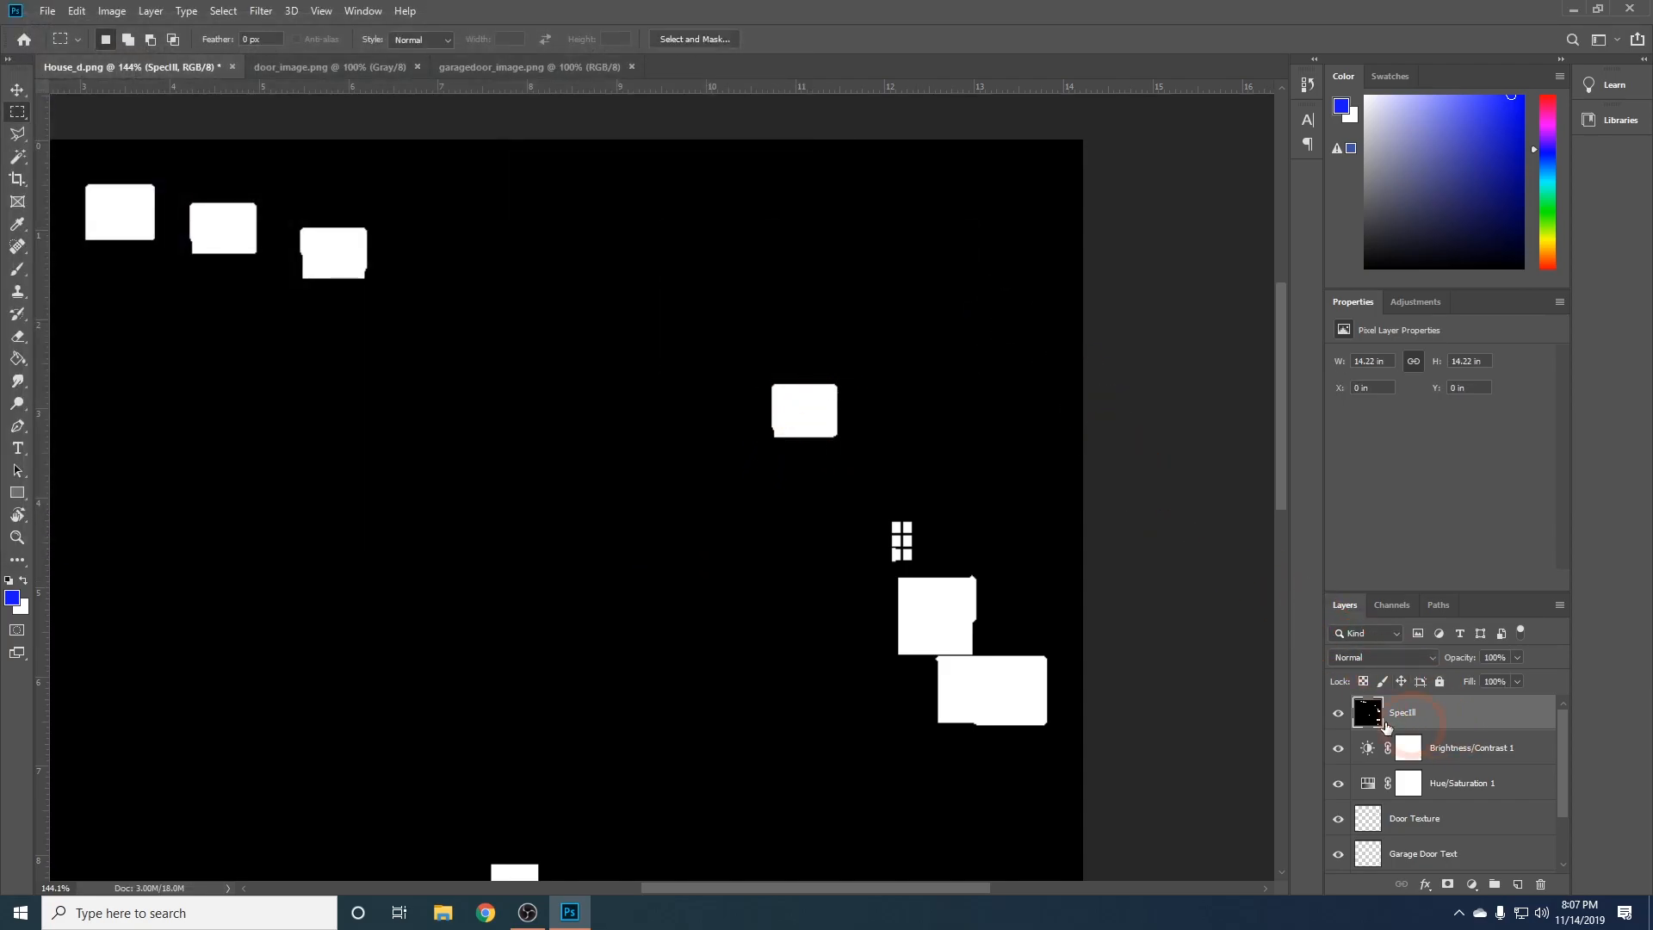
- Hide the SpecIll layer and save the colour texture as a PNG over House_d.png in the House folder, replacing the existing file
click(1338, 712)
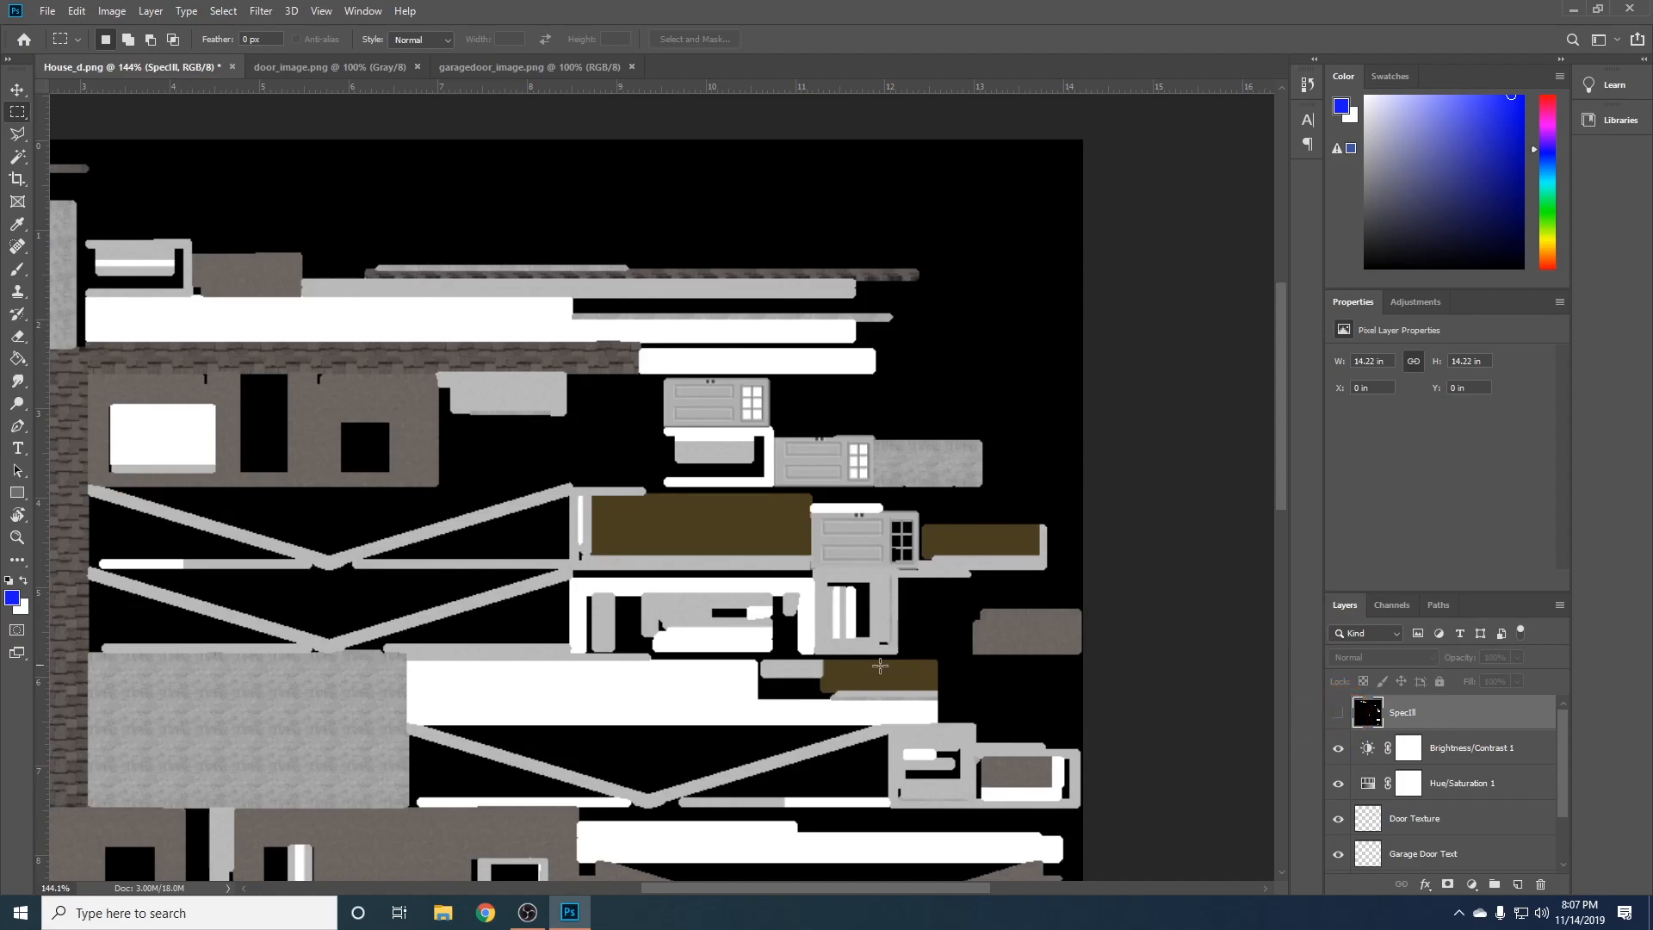
scroll(616, 551, down, 5)
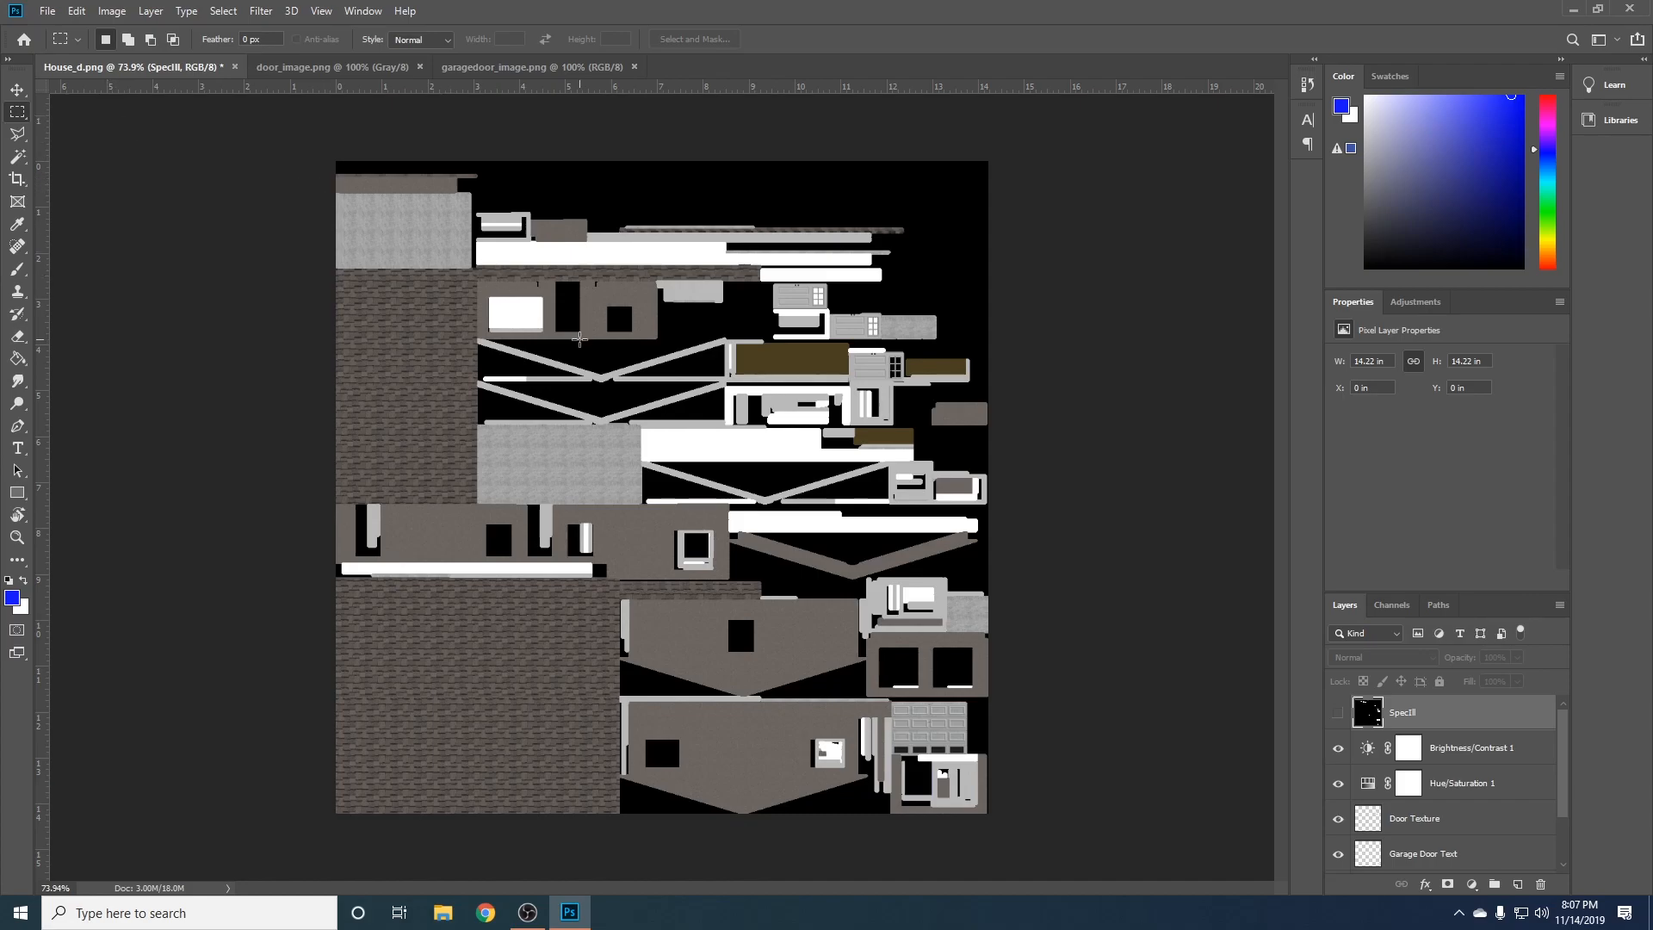
click(48, 10)
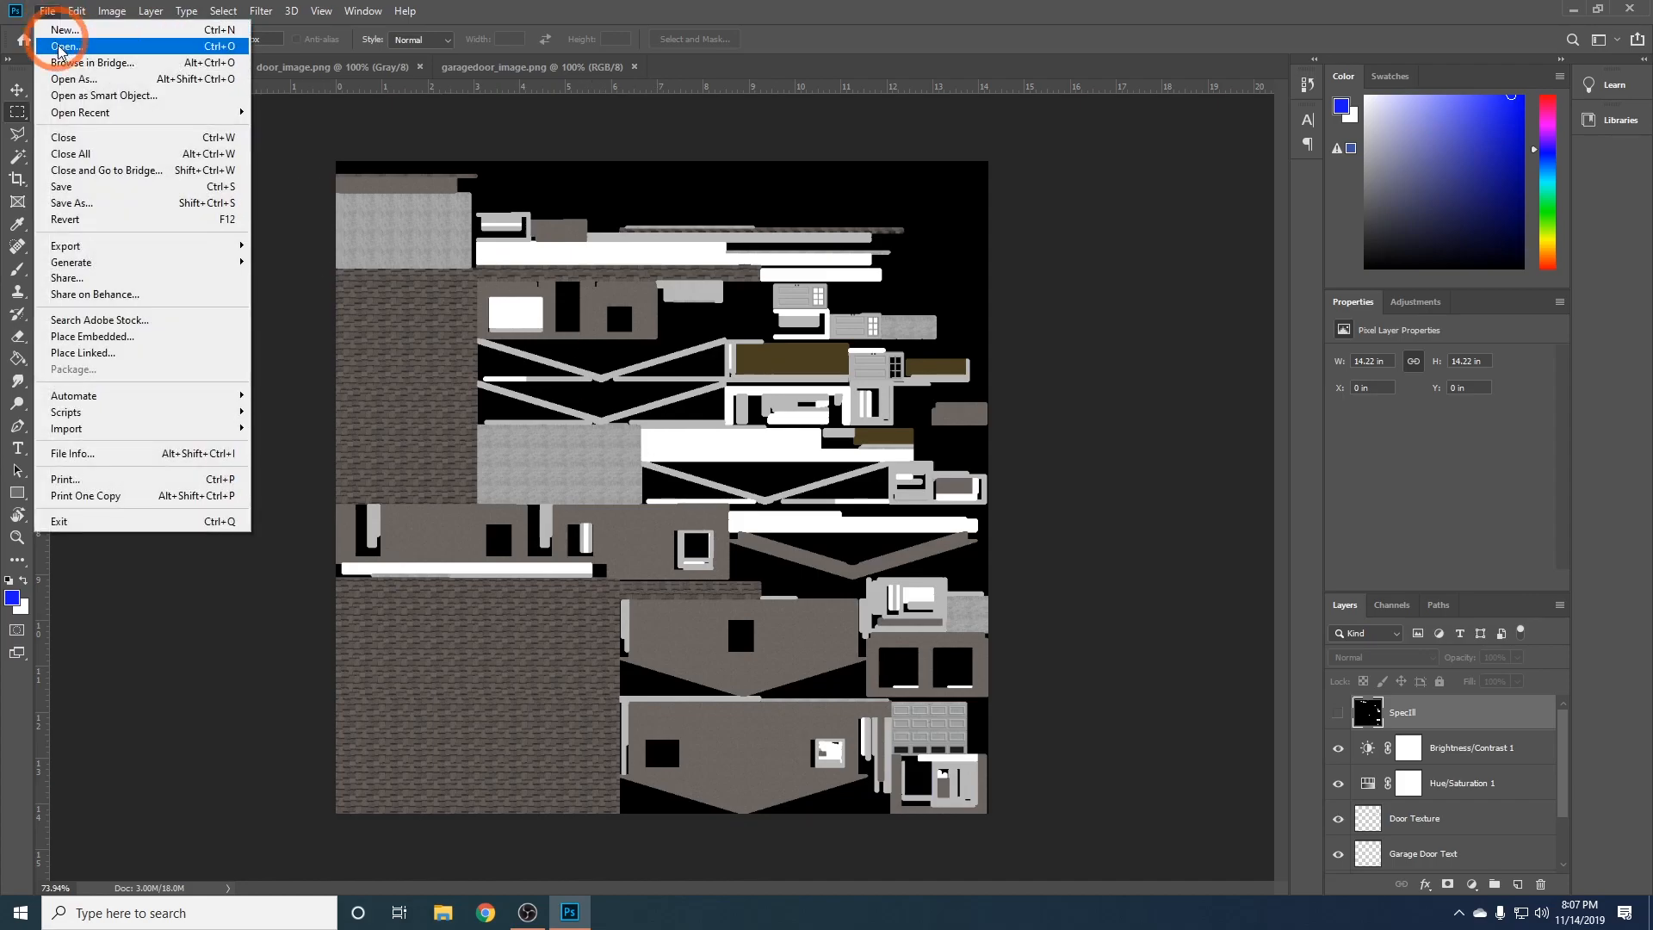
click(93, 207)
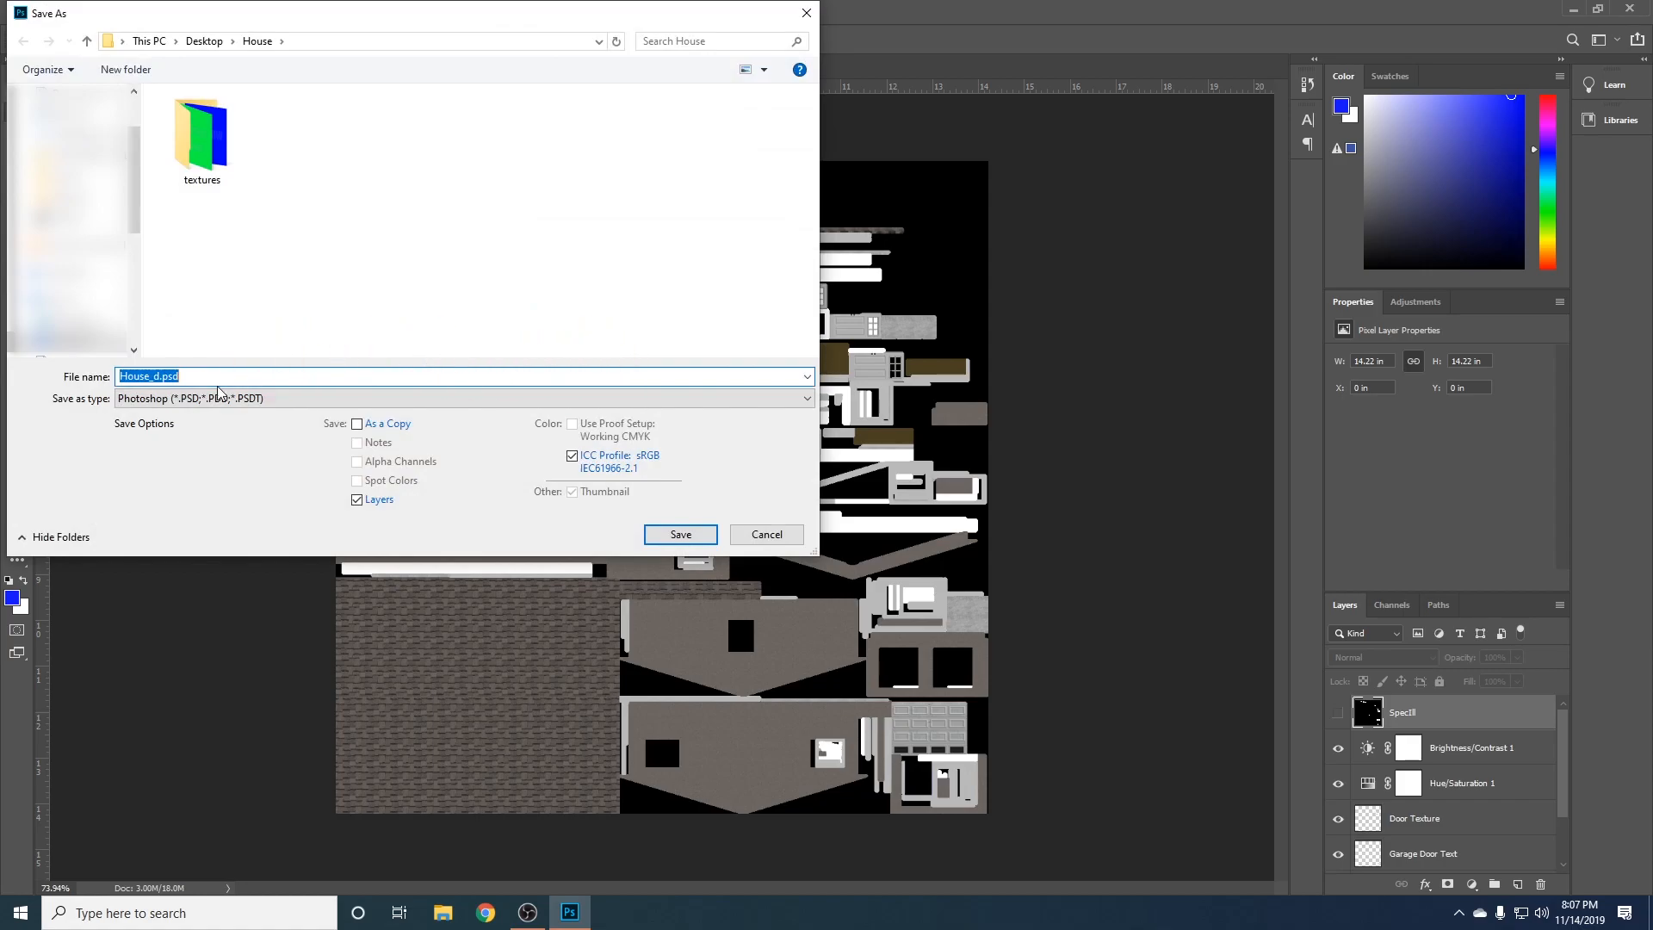
click(184, 399)
click(192, 623)
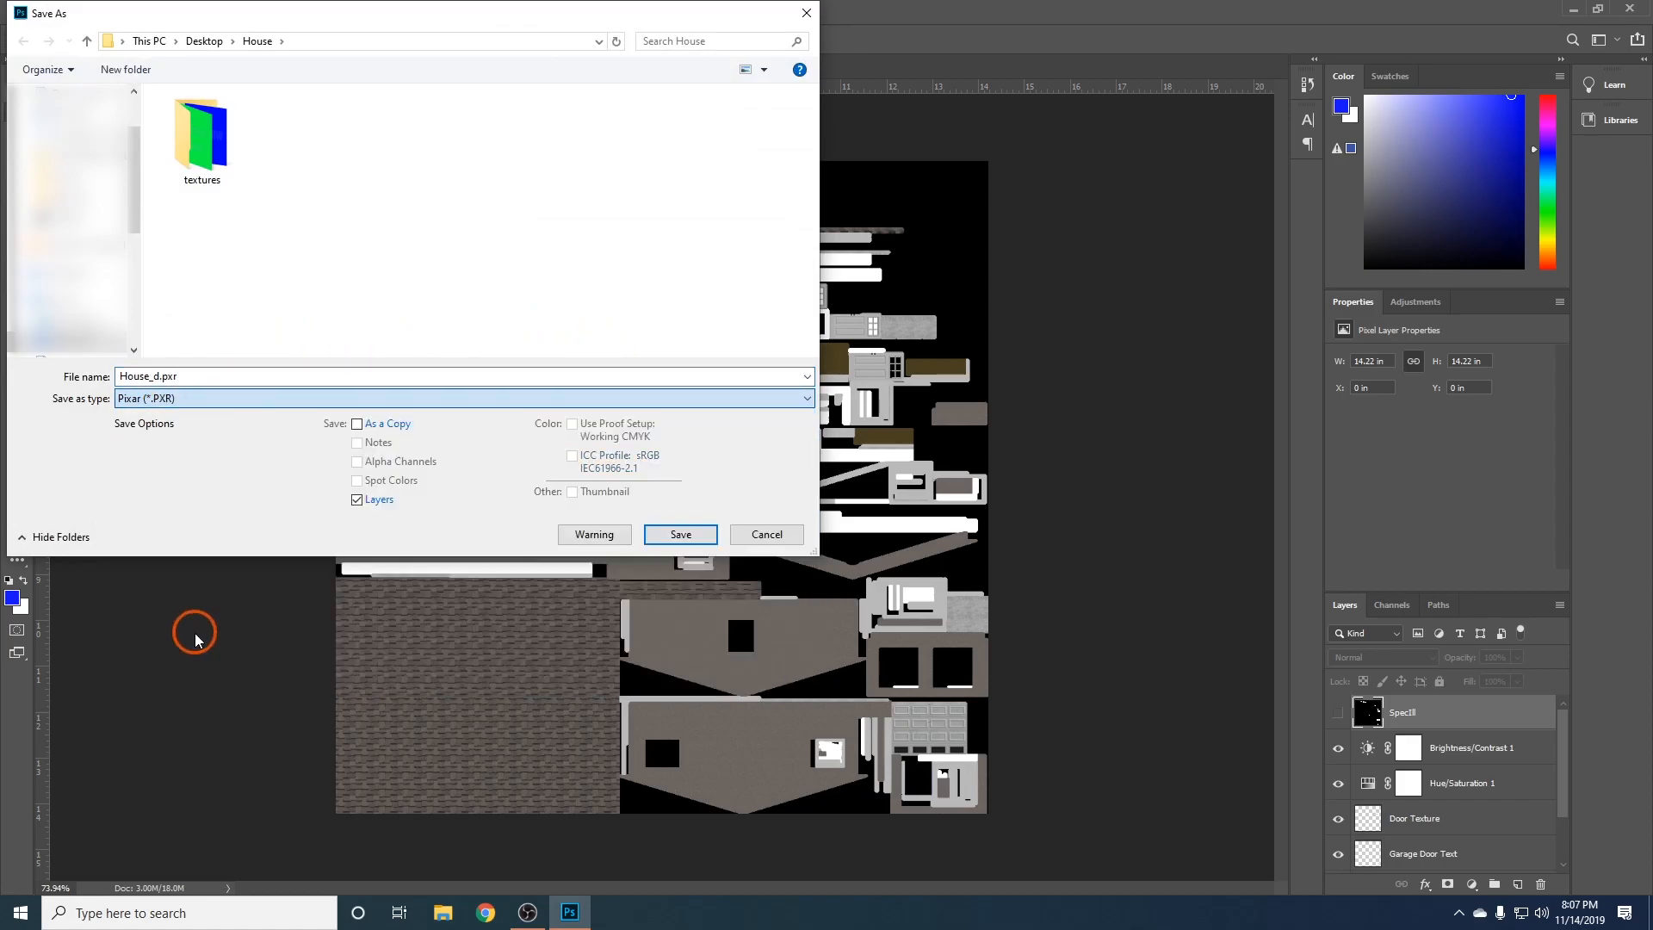
click(212, 403)
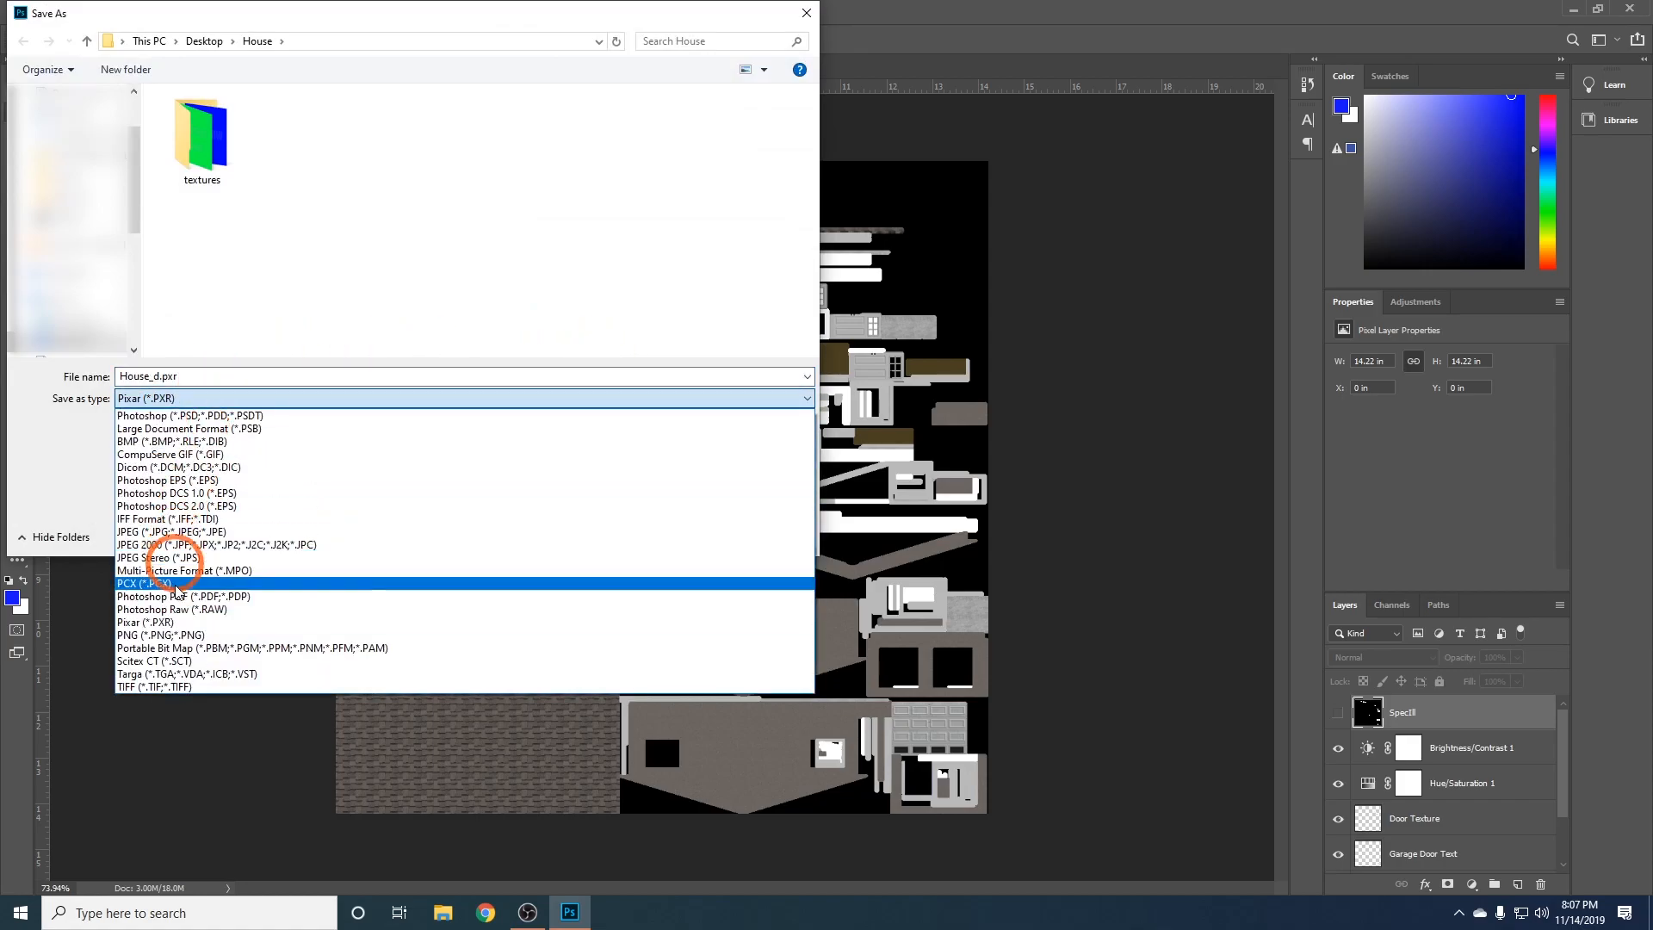
click(173, 638)
click(295, 138)
click(186, 376)
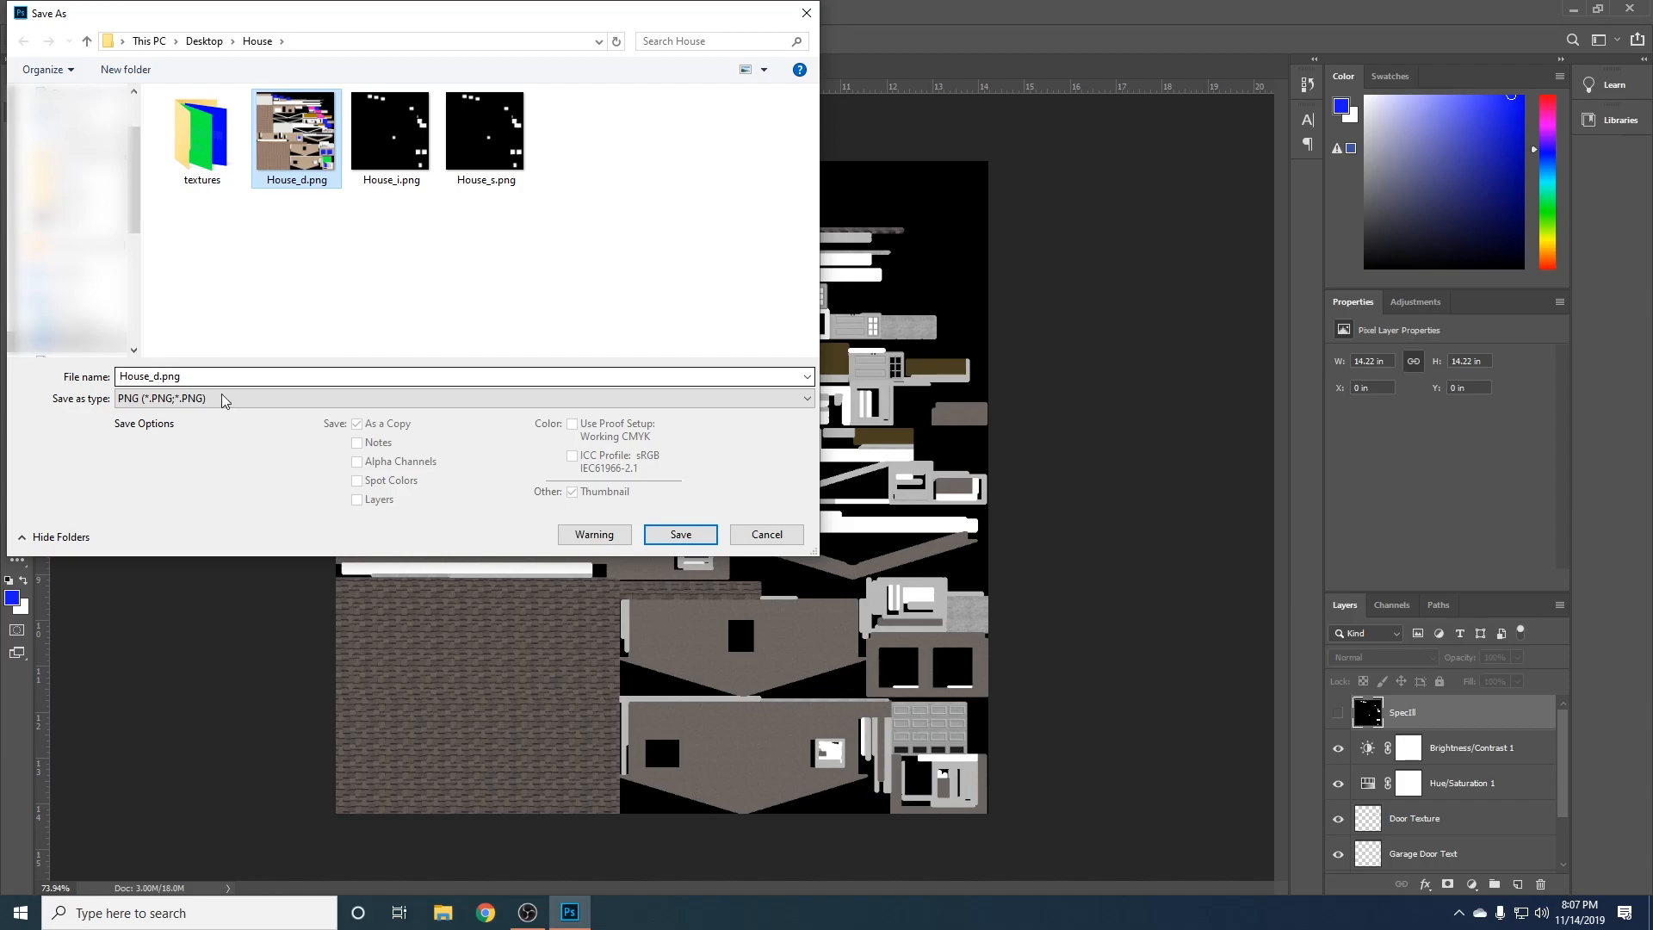
click(678, 535)
click(865, 456)
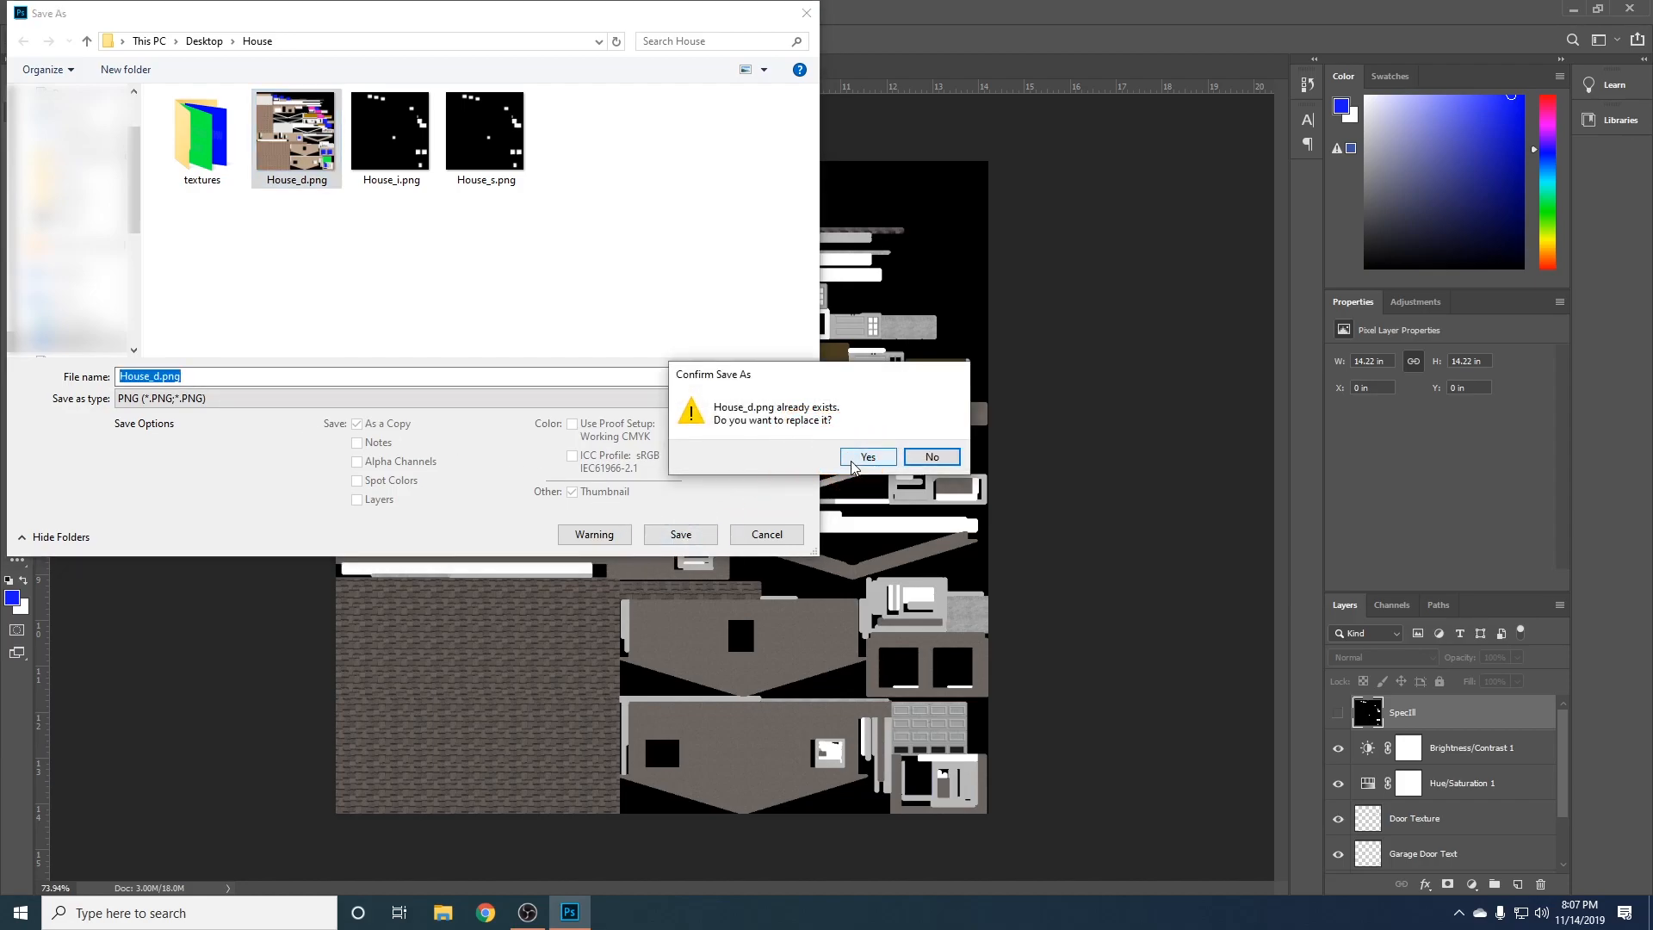
click(900, 272)
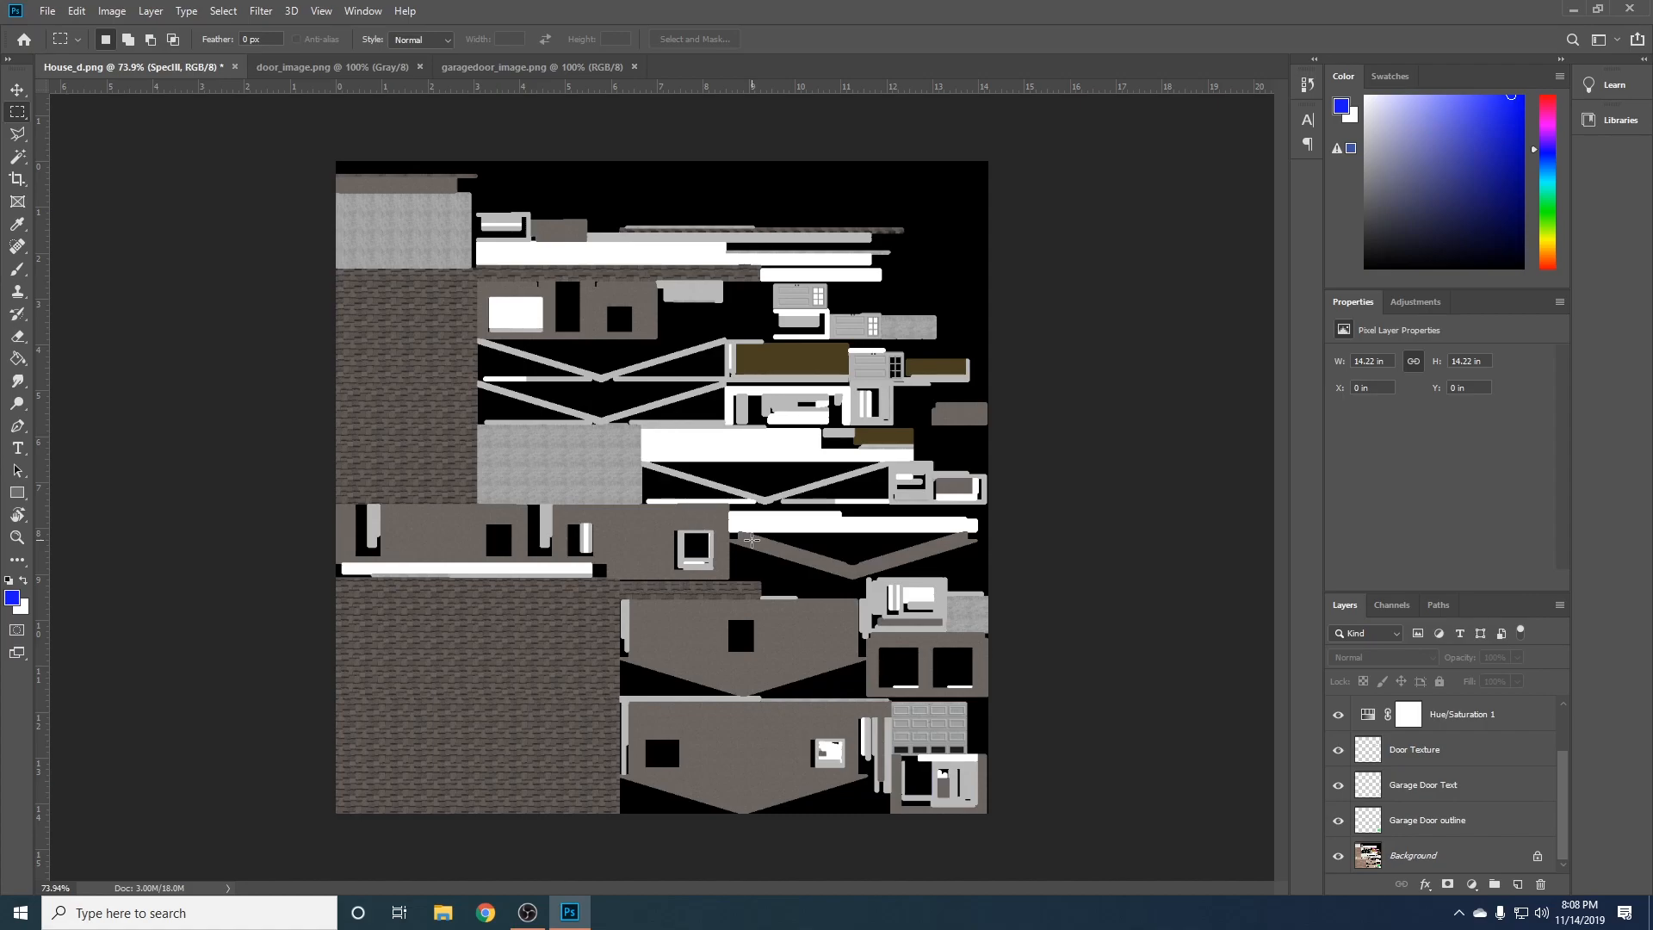
- Save the layered document in the House folder as a Photoshop file named House.psd, with layers kept
click(47, 11)
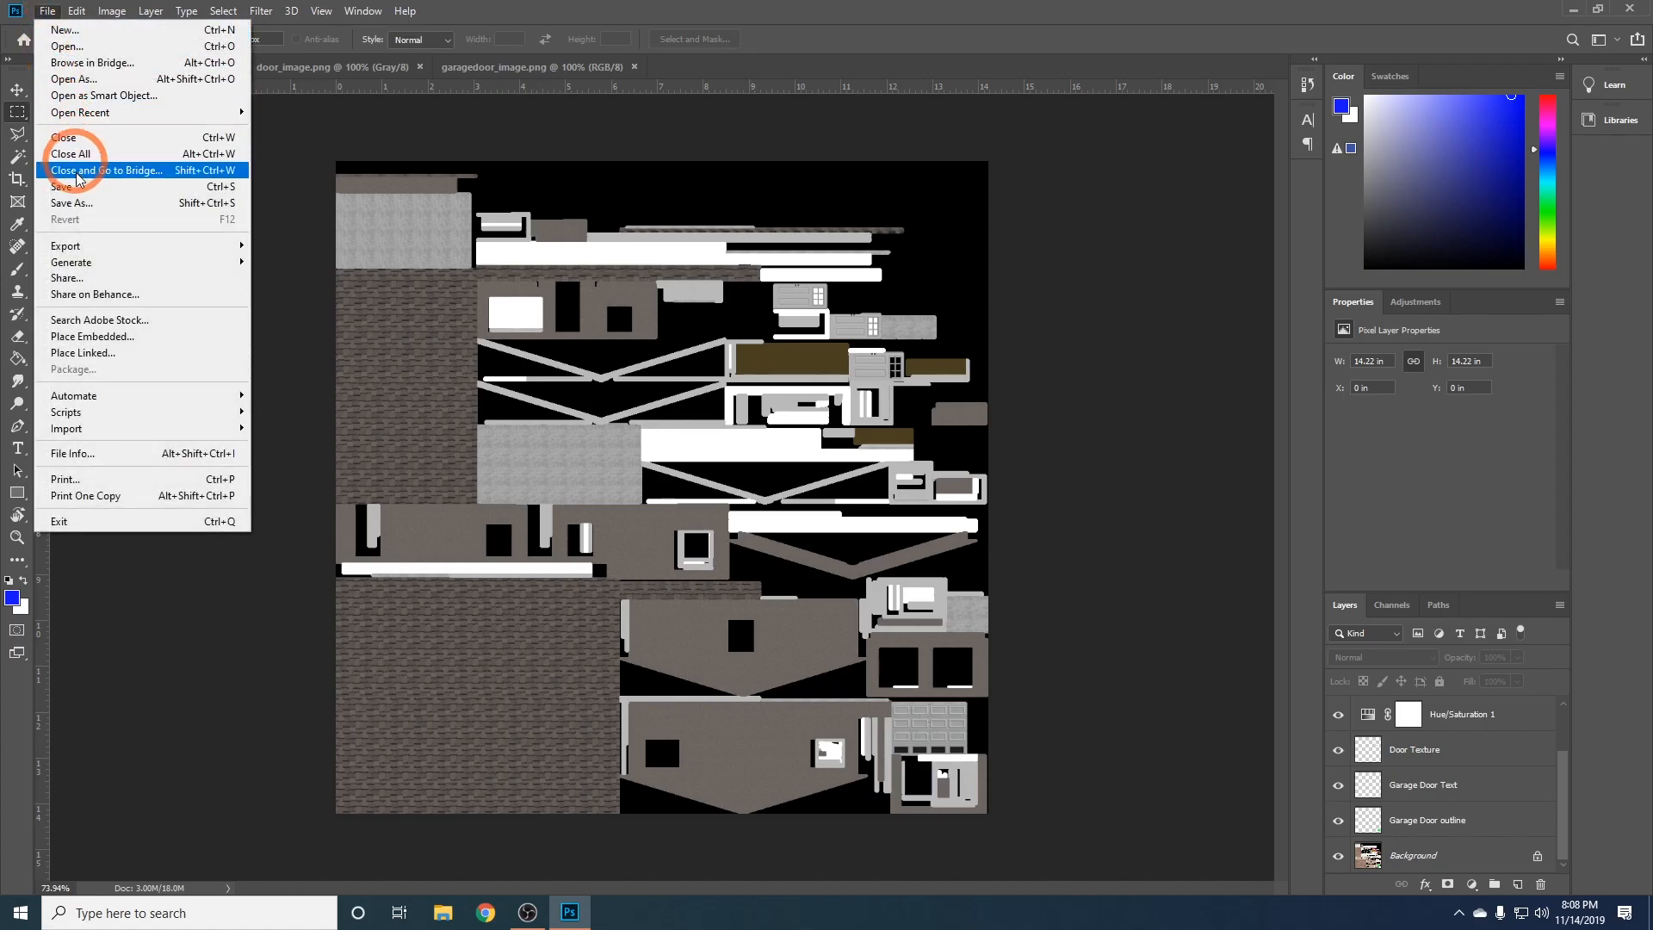
click(71, 203)
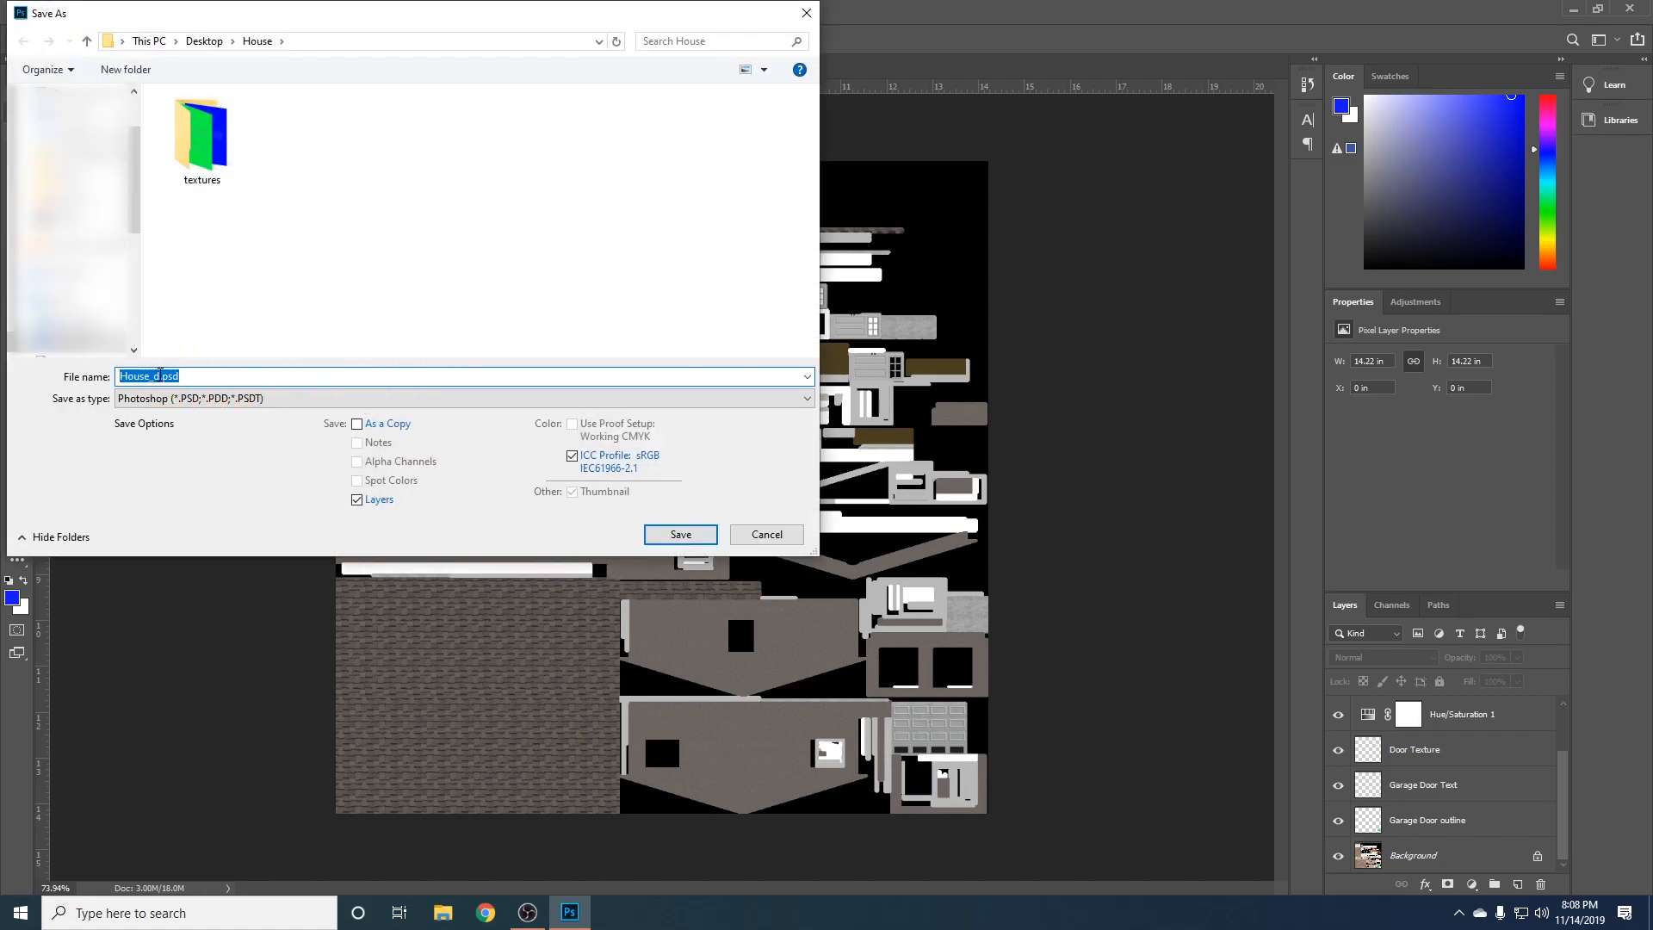
click(159, 375)
key(BackSpace)
key(BackSpace)
key(BackSpace)
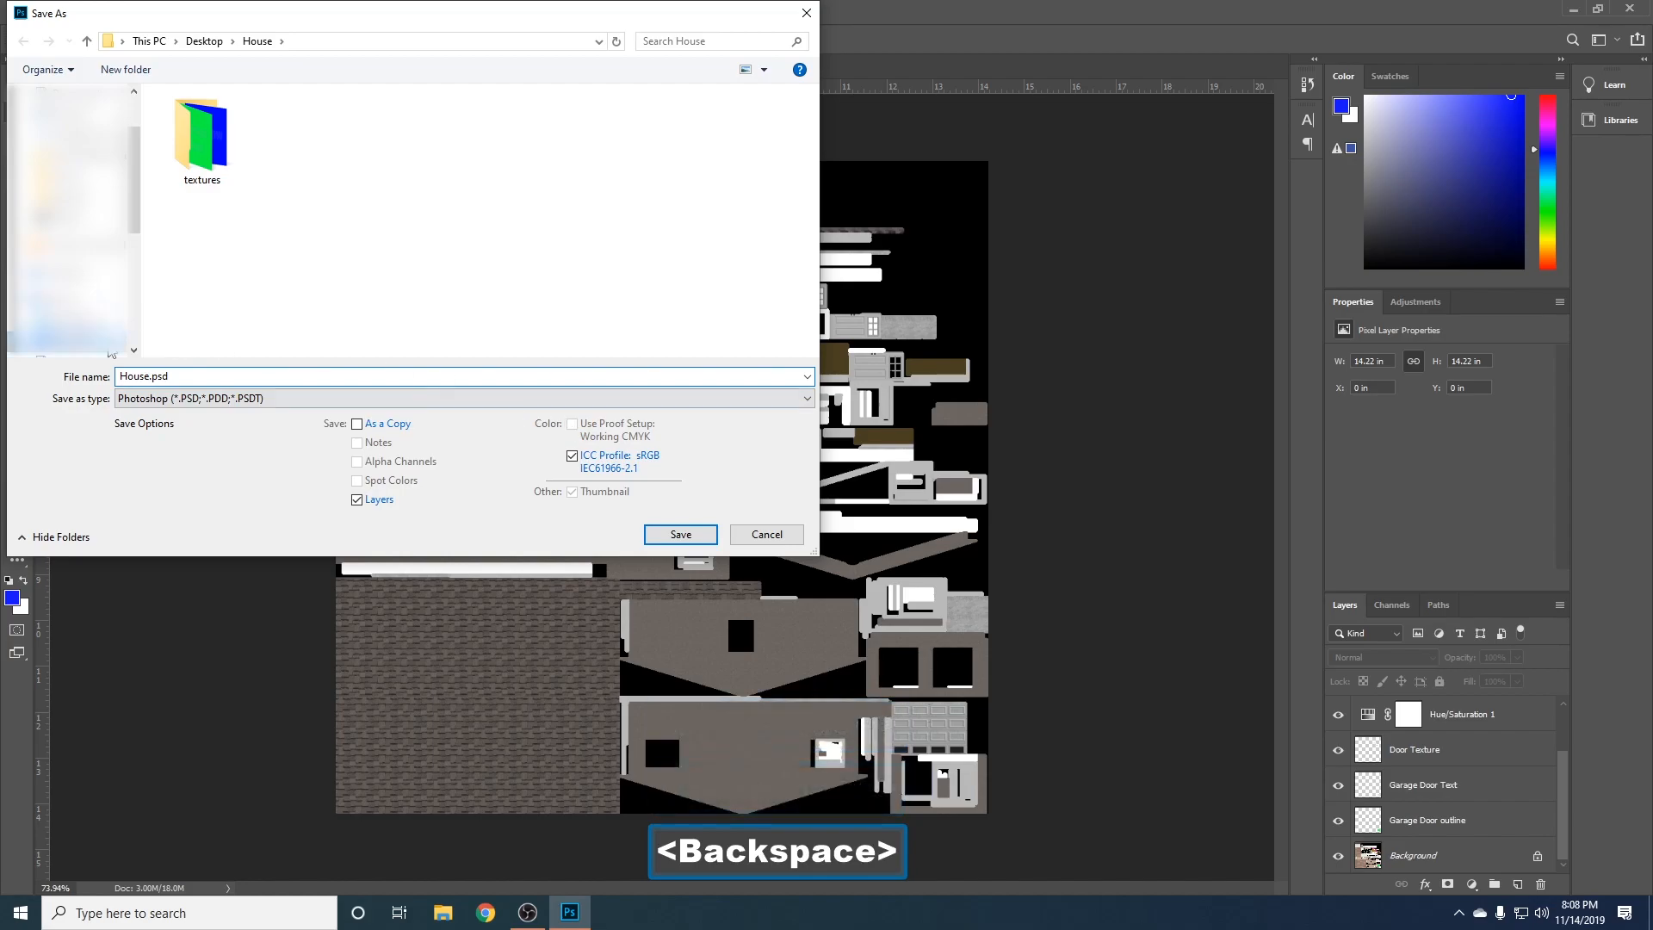
text(e)
click(692, 540)
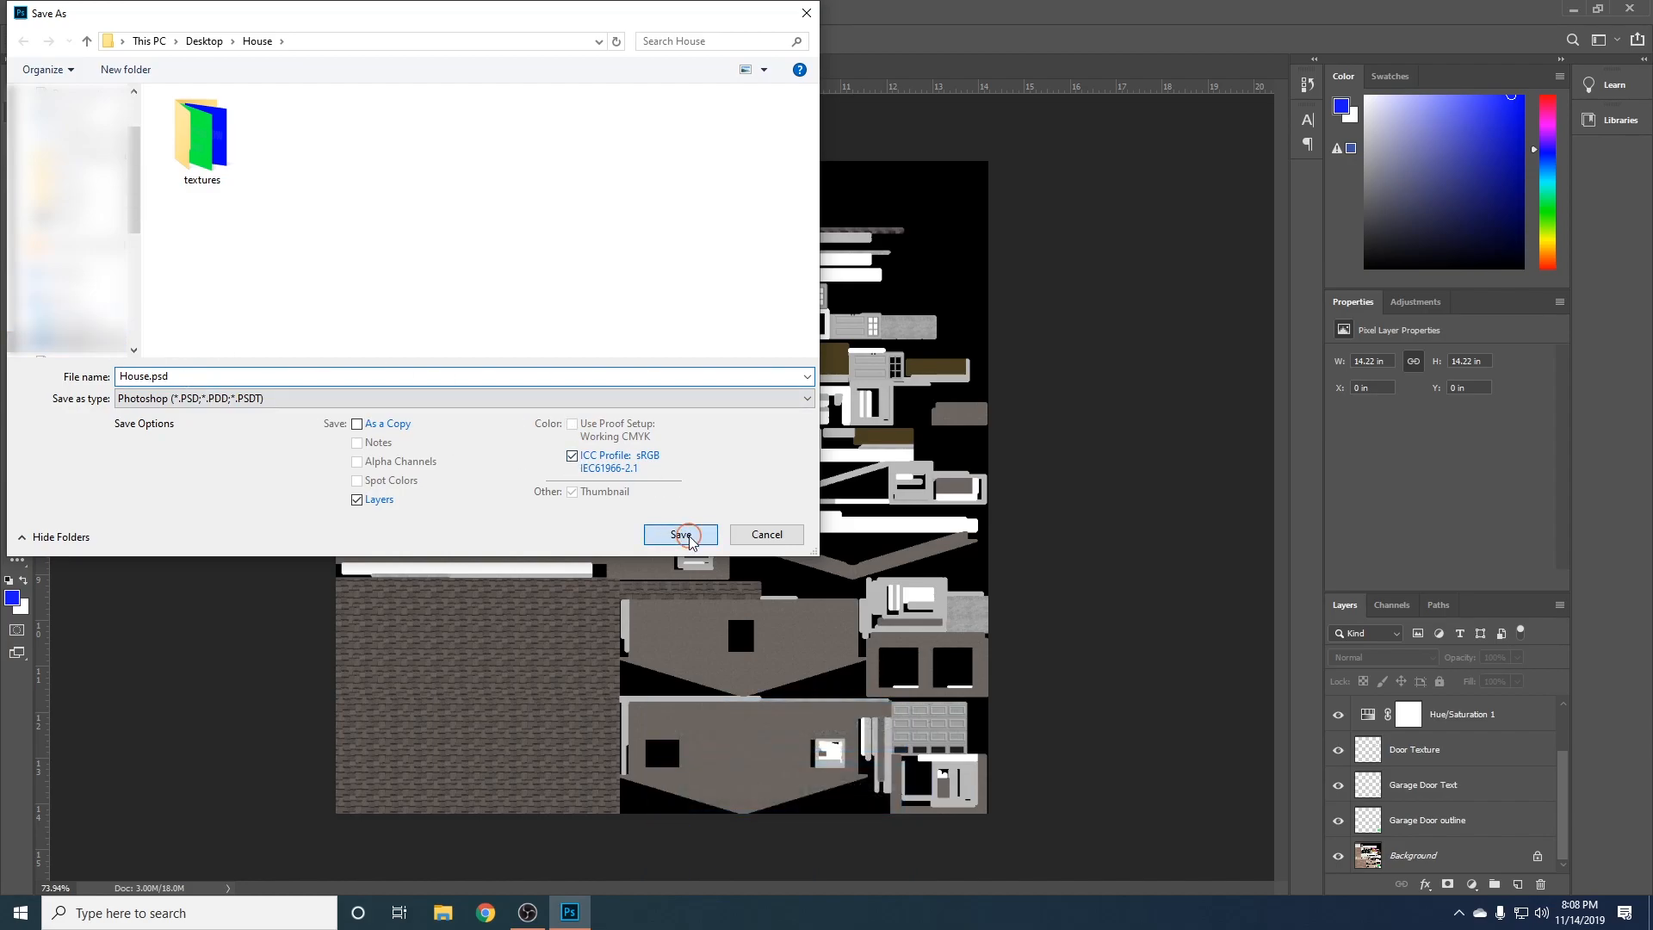
click(1016, 257)
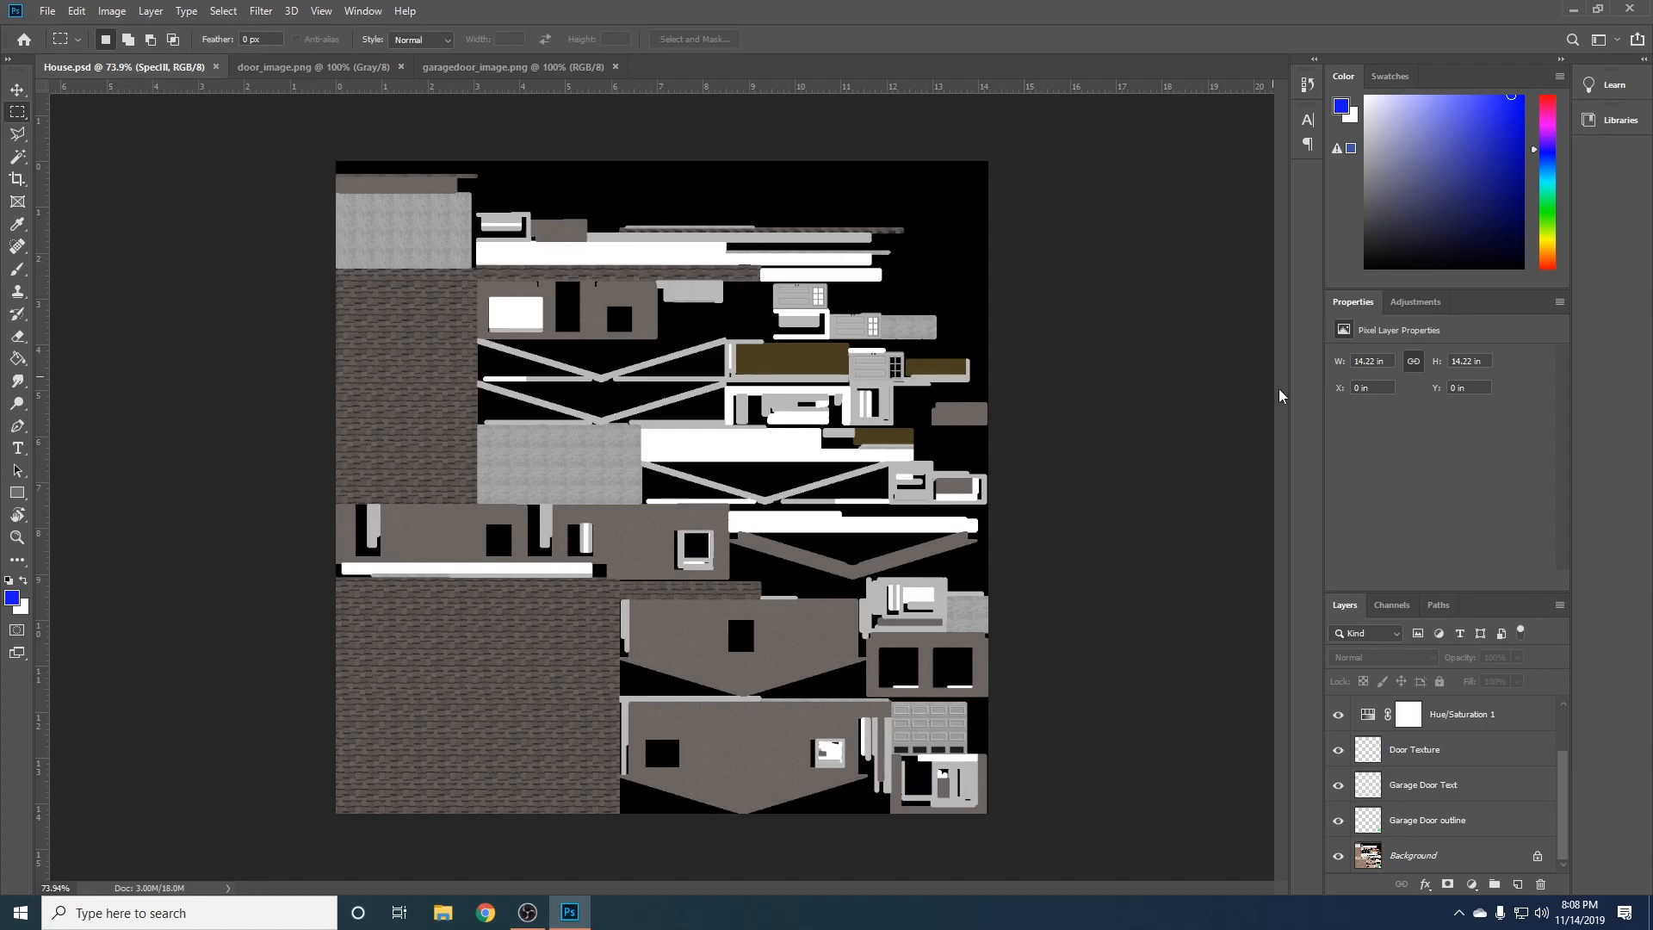
- Open the settings of the Hue/Saturation 1 adjustment layer
click(1399, 723)
scroll(1396, 733, up, 1)
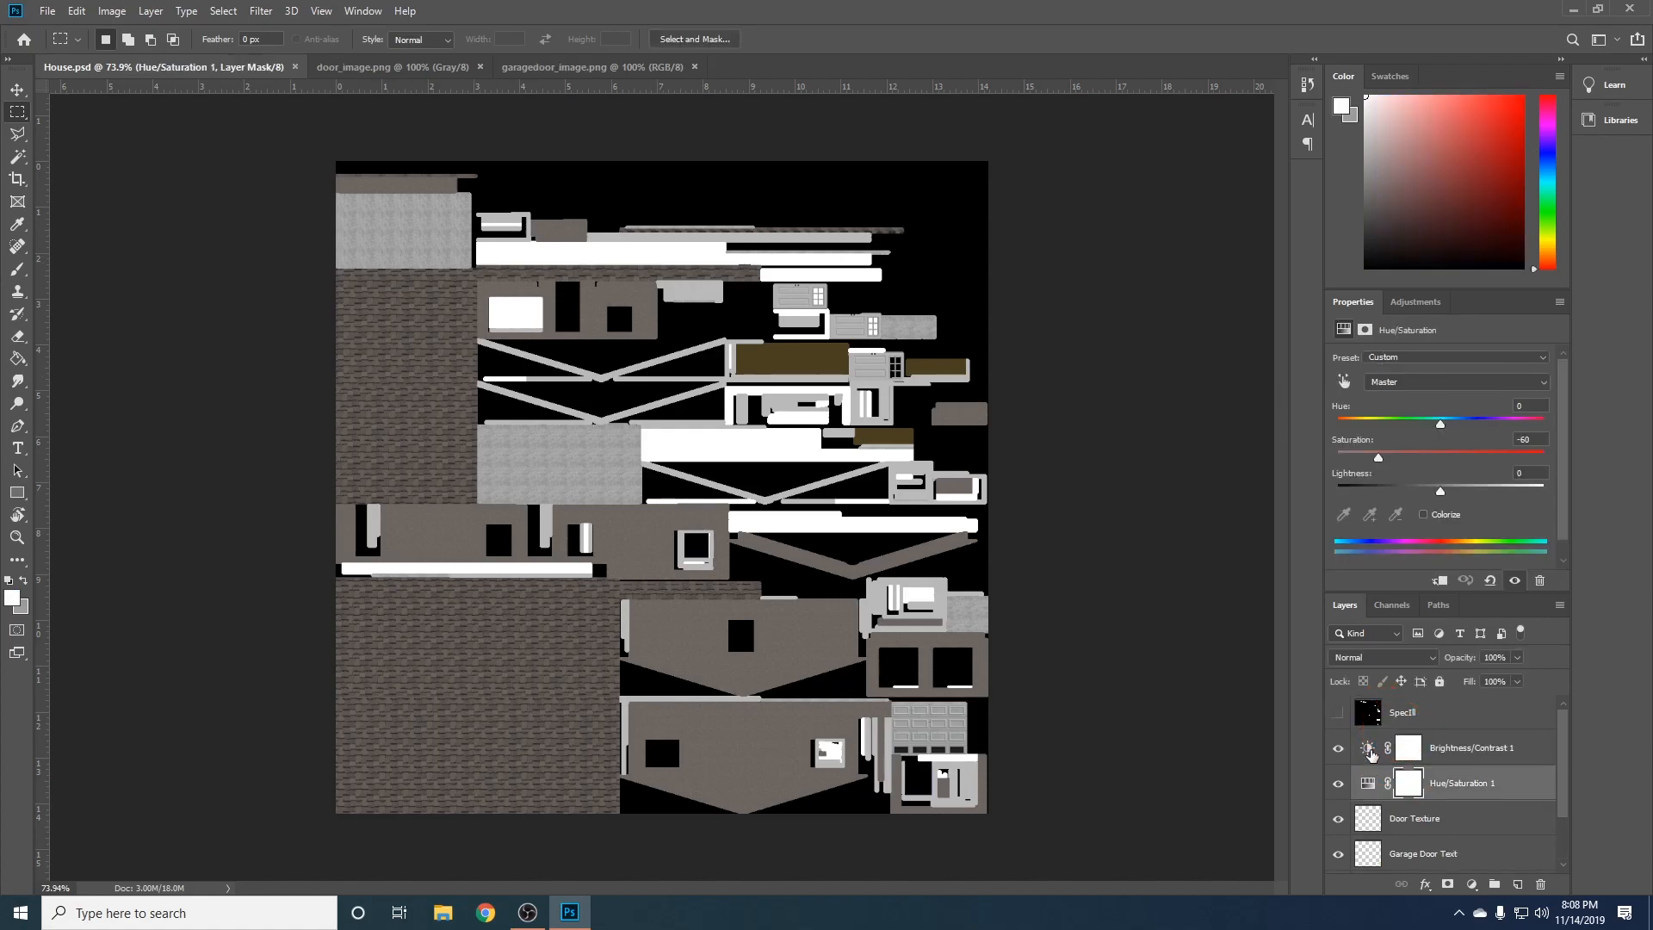